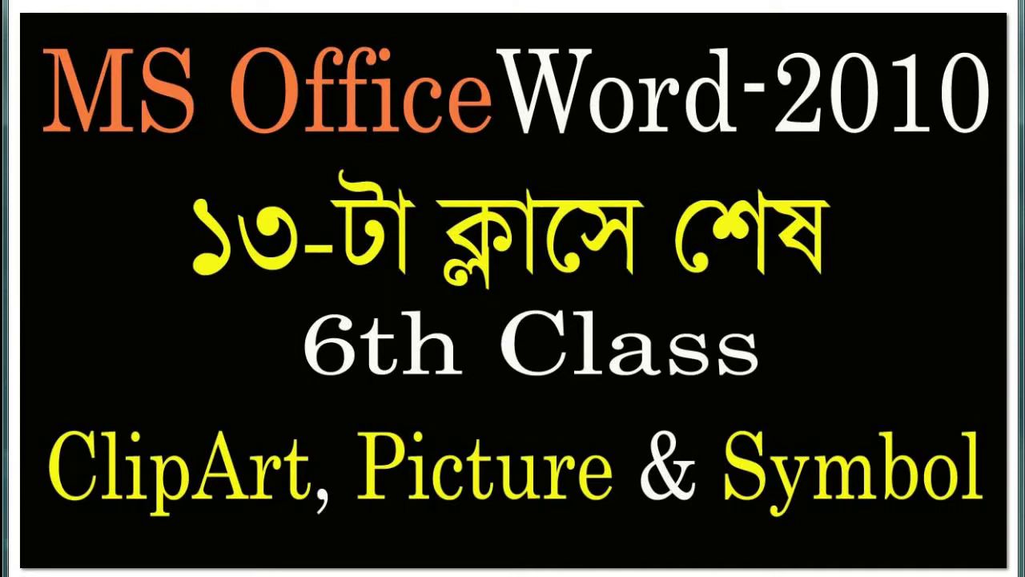
Look through the All Class, 6th Class ClipArt and 5th Class Table slides
left_click(810, 521)
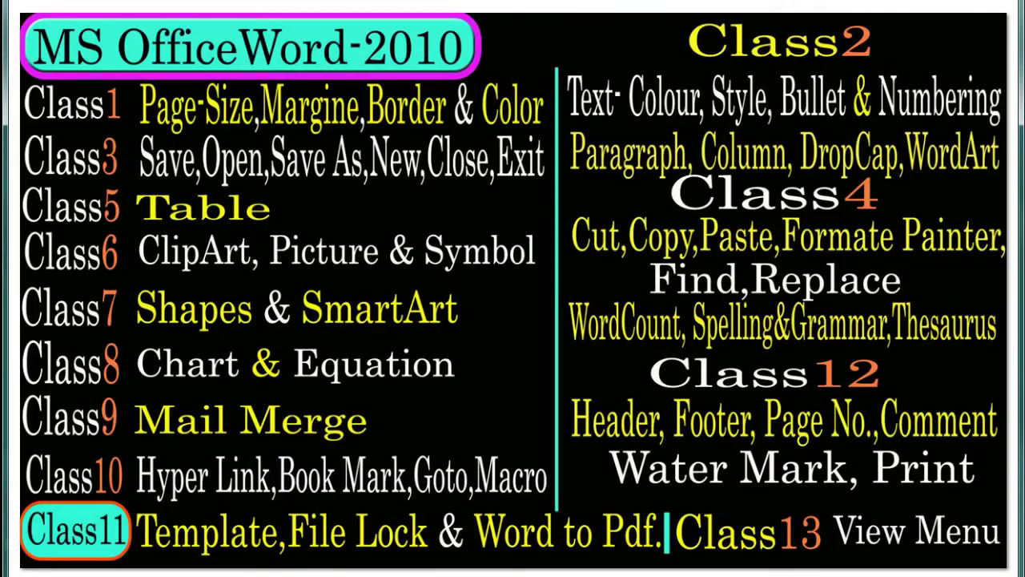
mouse_move(805, 573)
mouse_move(593, 573)
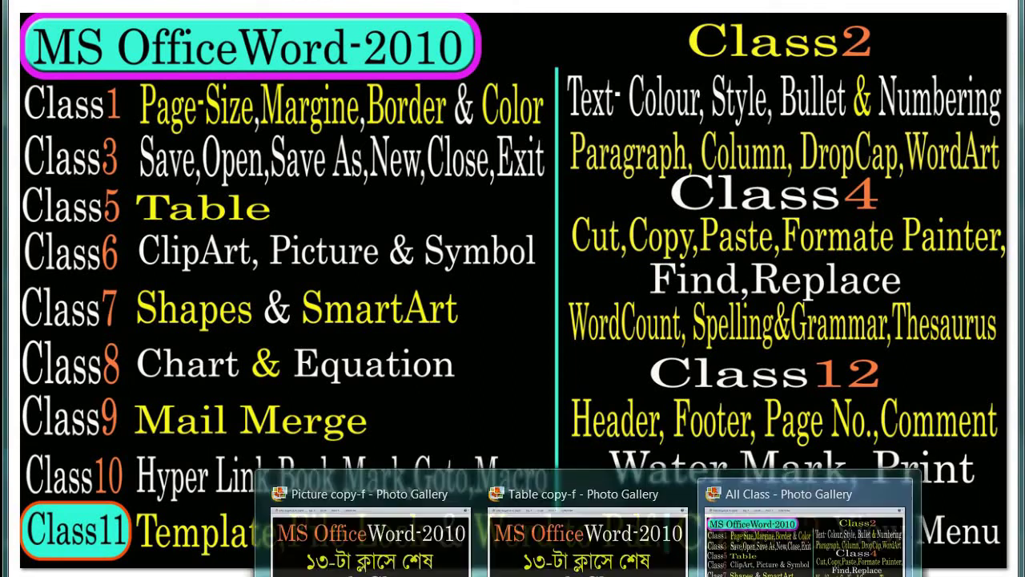
left_click(376, 544)
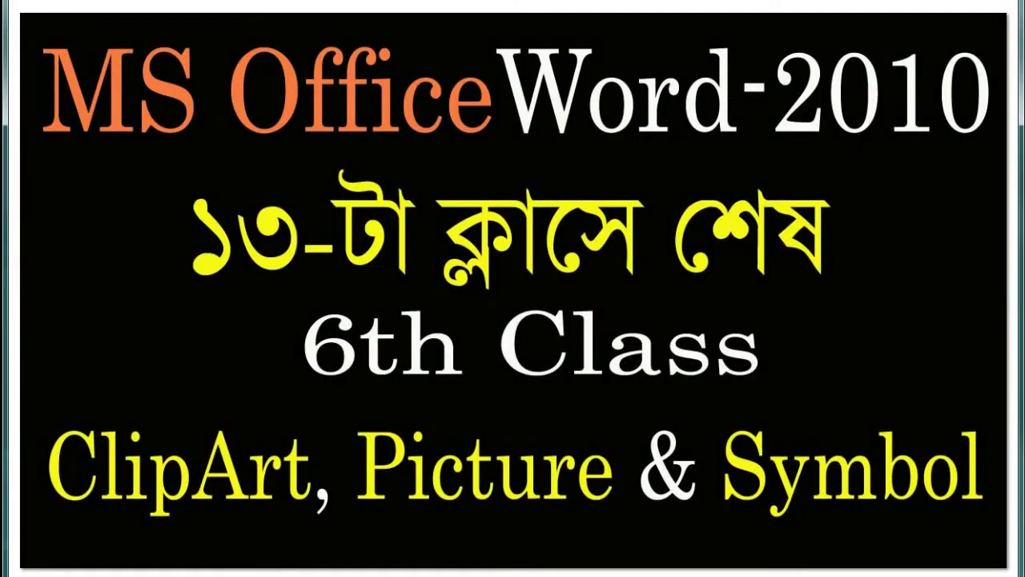
mouse_move(593, 573)
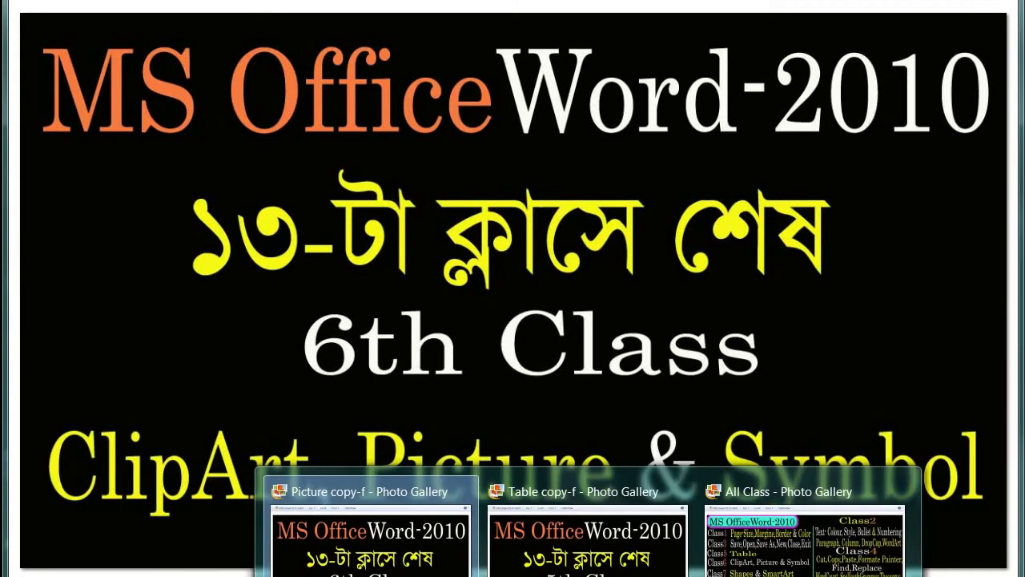
left_click(630, 529)
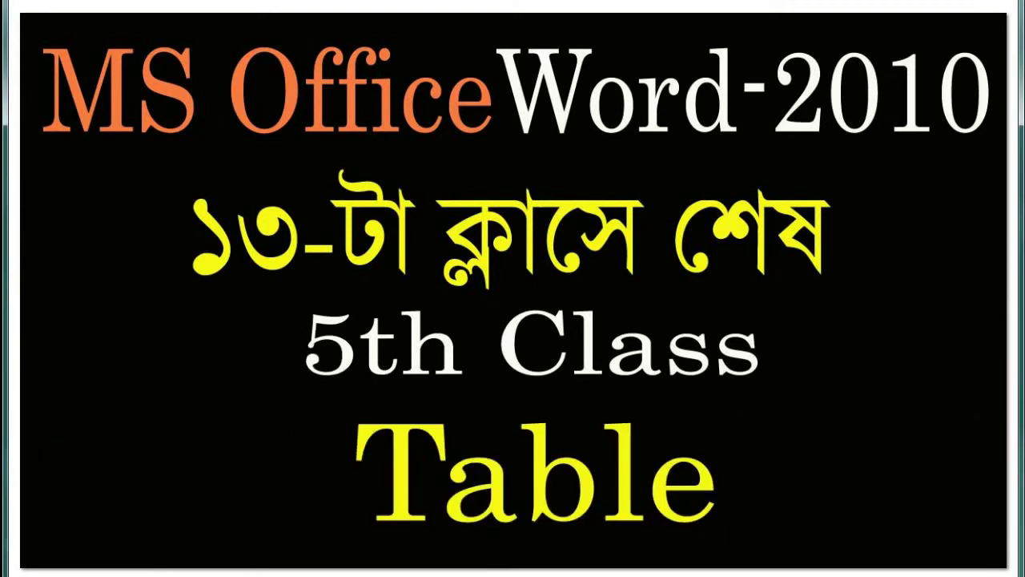
mouse_move(588, 573)
left_click(336, 513)
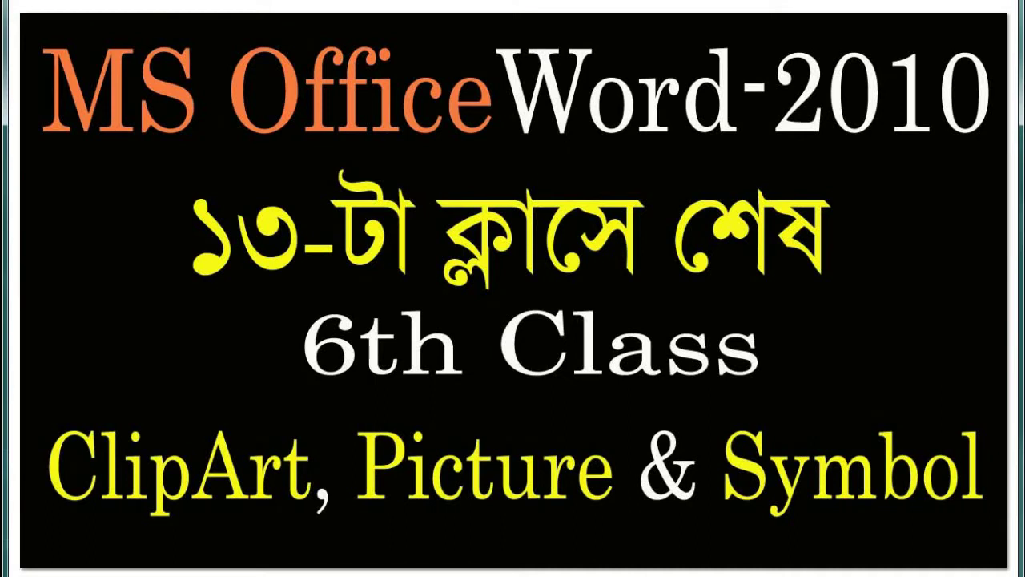
mouse_move(588, 573)
Switch to the Class-2 document and move the computer table slightly right
left_click(534, 569)
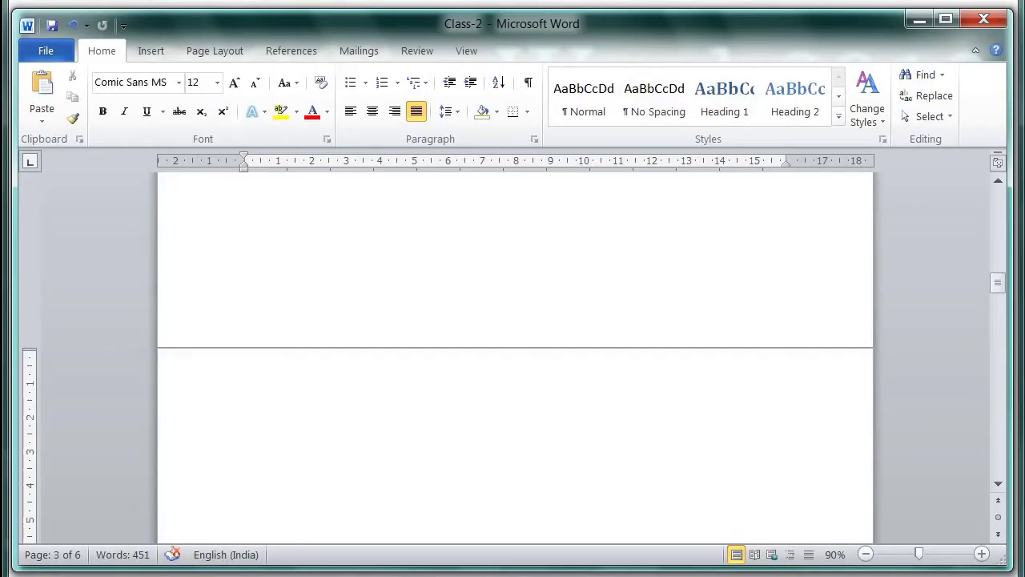
scroll(245, 472, "up", 4)
scroll(245, 472, "up", 4)
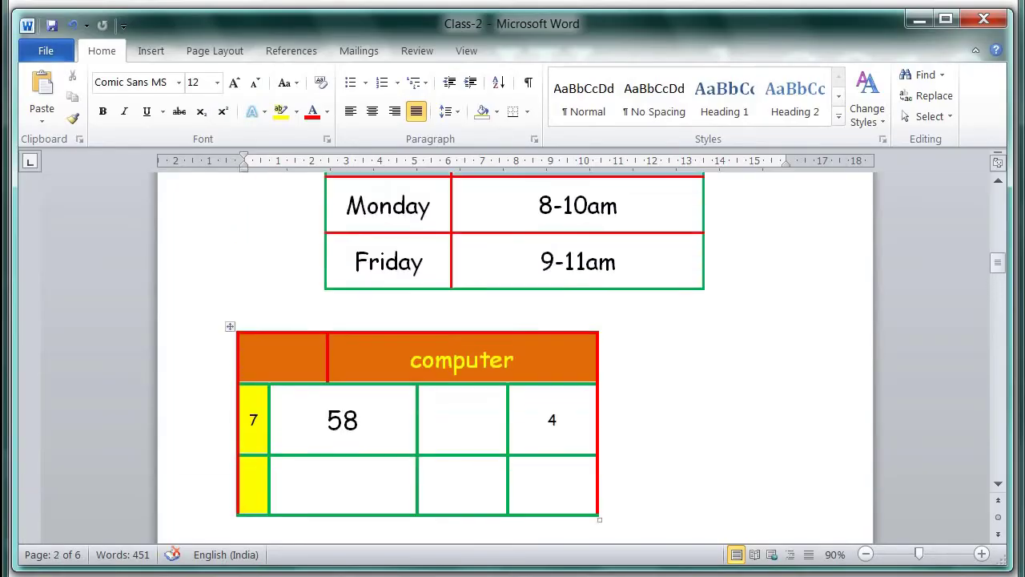
scroll(515, 356, "down", 1)
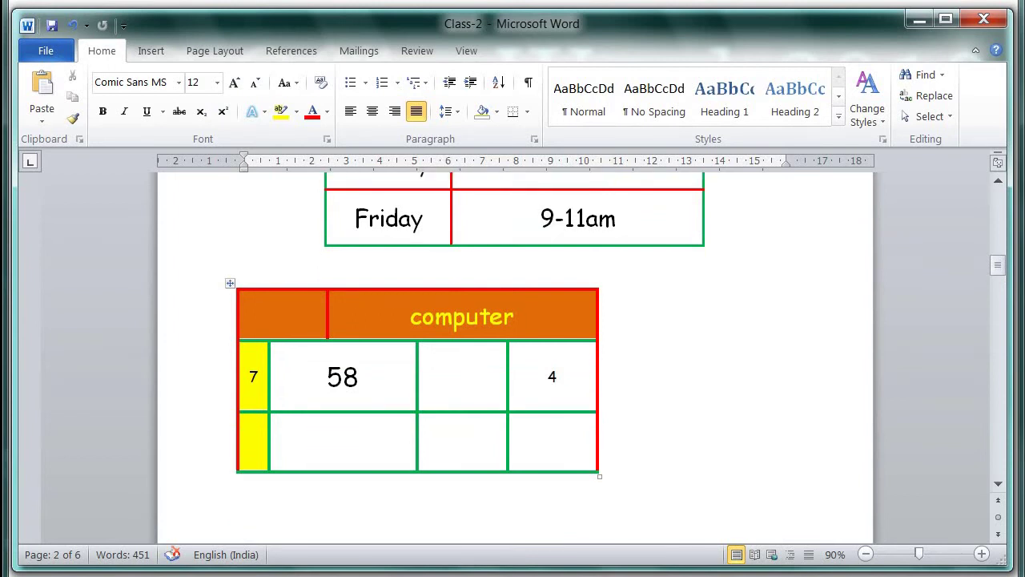
left_click(230, 283)
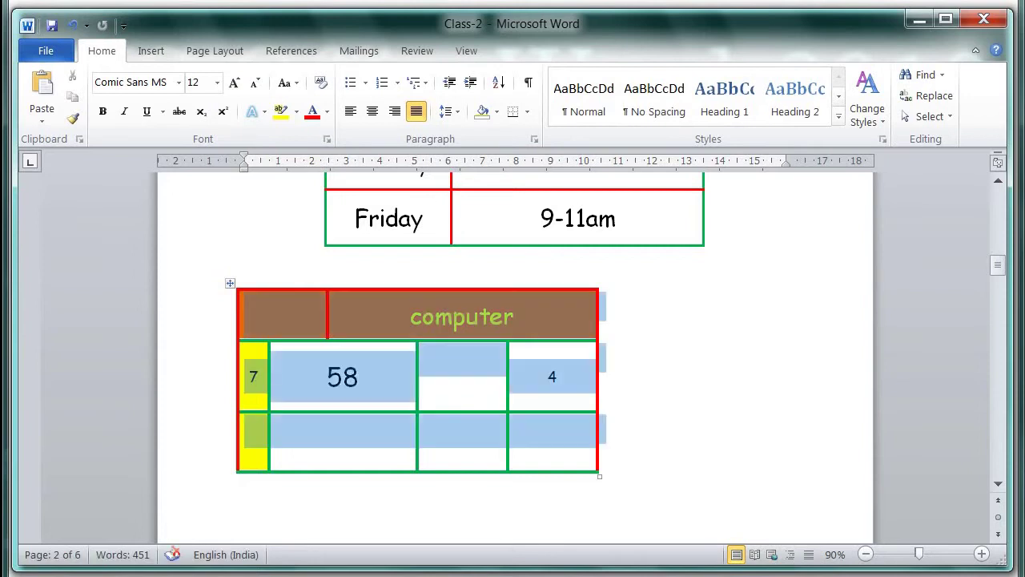
left_click_drag(230, 283, 320, 282)
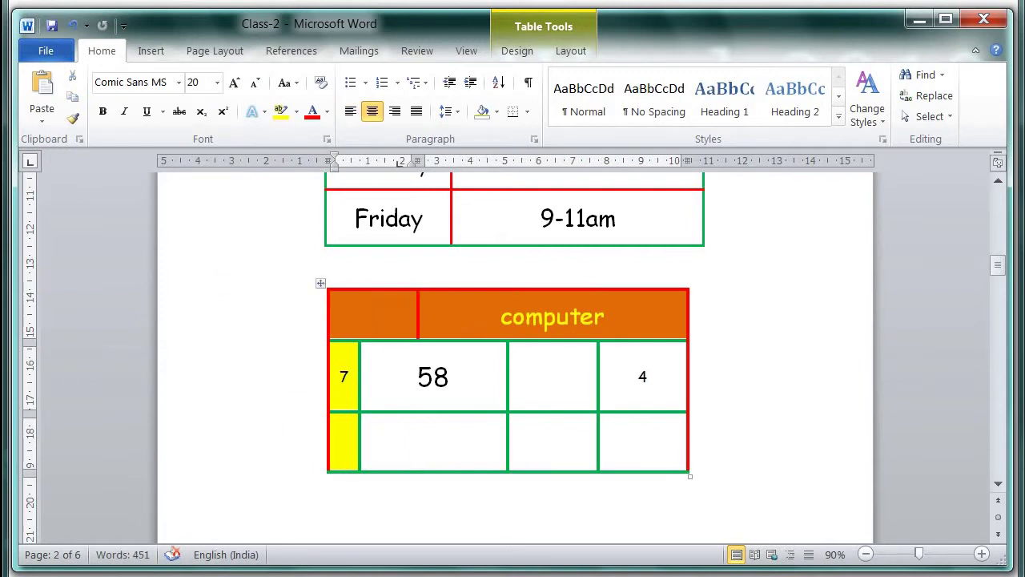
left_click(321, 282)
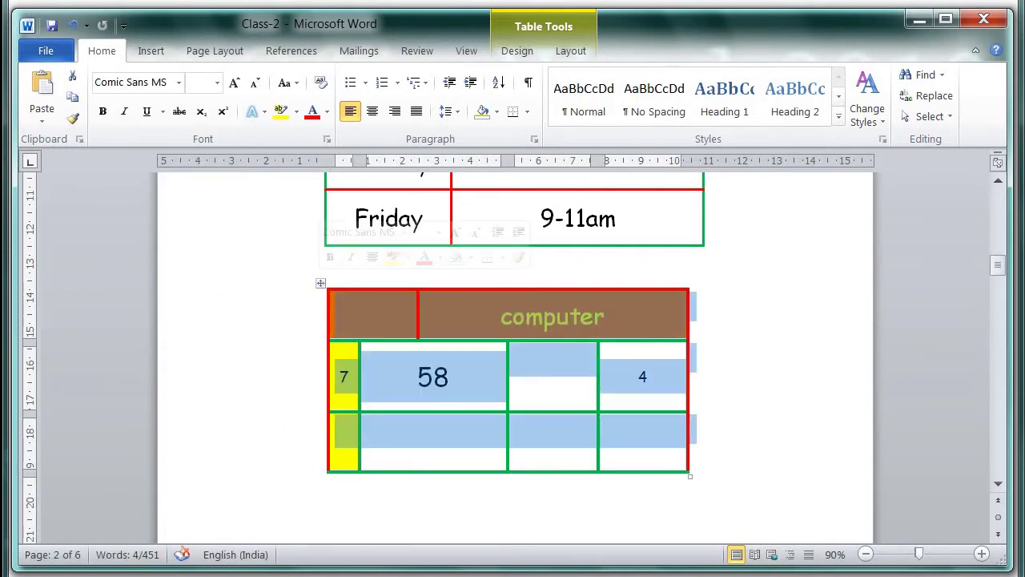
Split the computer table above the numbered row, separating the orange header row
left_click(418, 377)
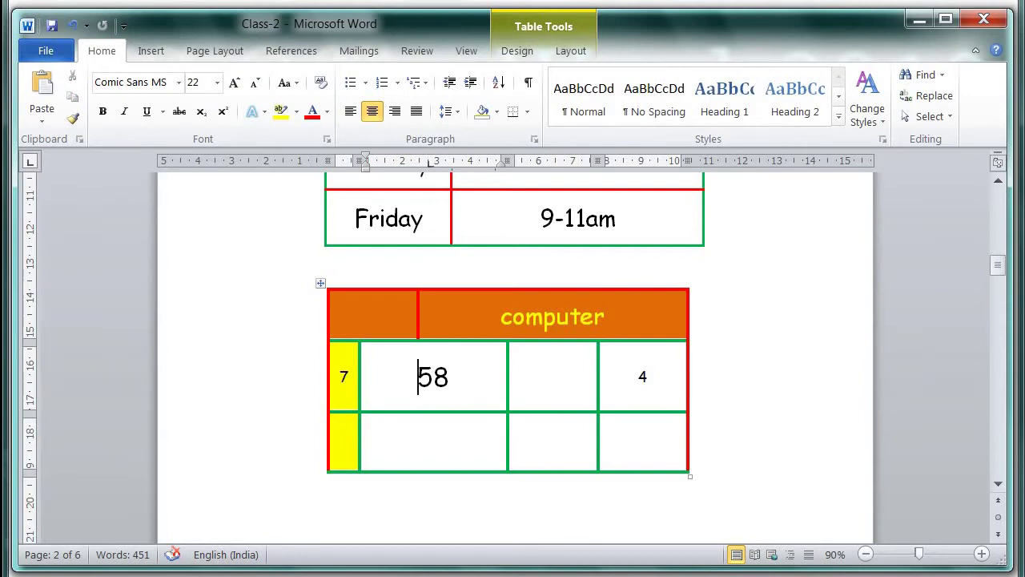
scroll(513, 360, "up", 2)
scroll(513, 361, "down", 1)
scroll(513, 360, "down", 1)
scroll(513, 361, "down", 2)
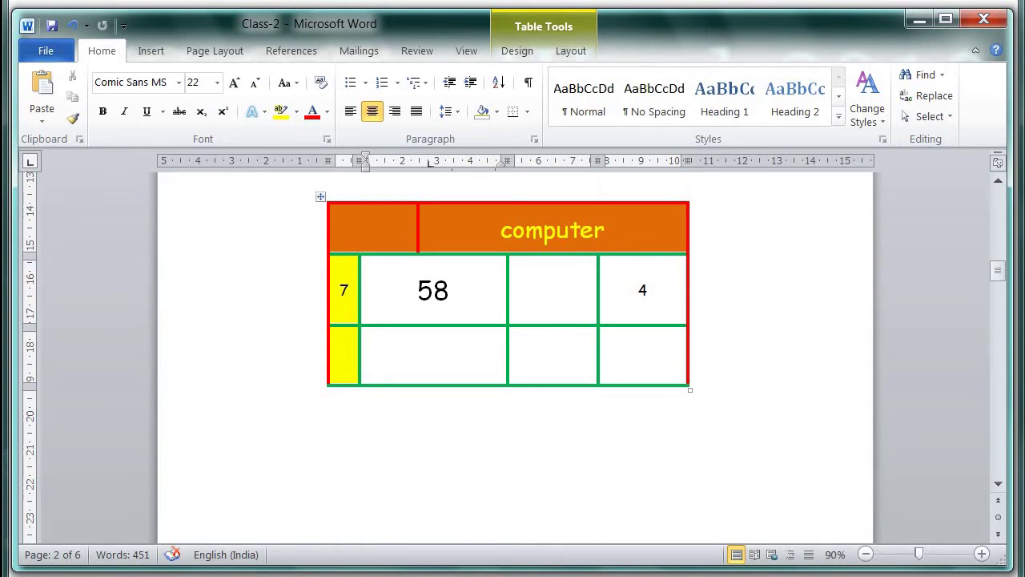
left_click(649, 290)
left_click(571, 51)
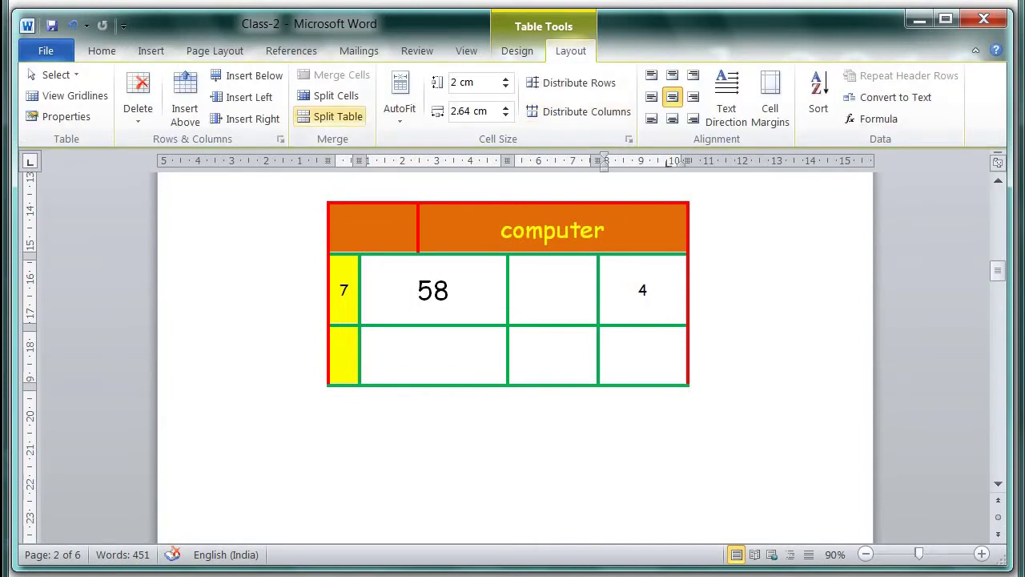
left_click(331, 116)
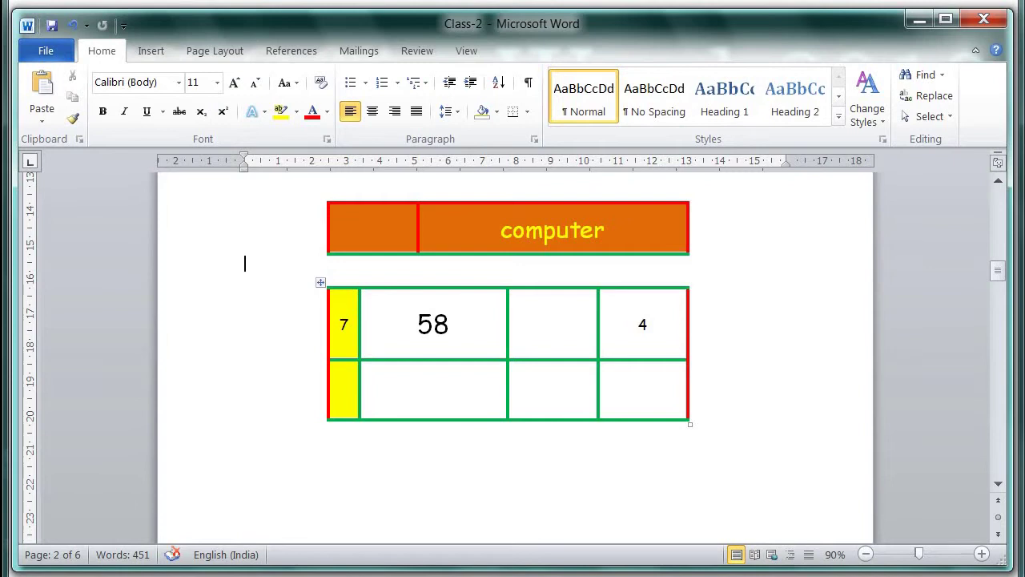
scroll(515, 360, "down", 3)
scroll(516, 361, "down", 2)
scroll(515, 360, "down", 3)
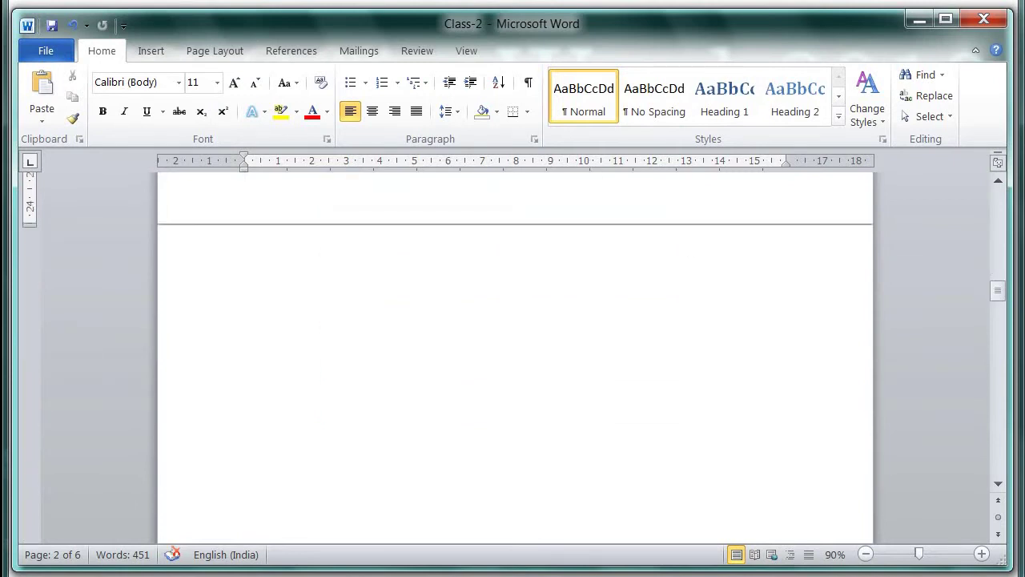
left_click(245, 267)
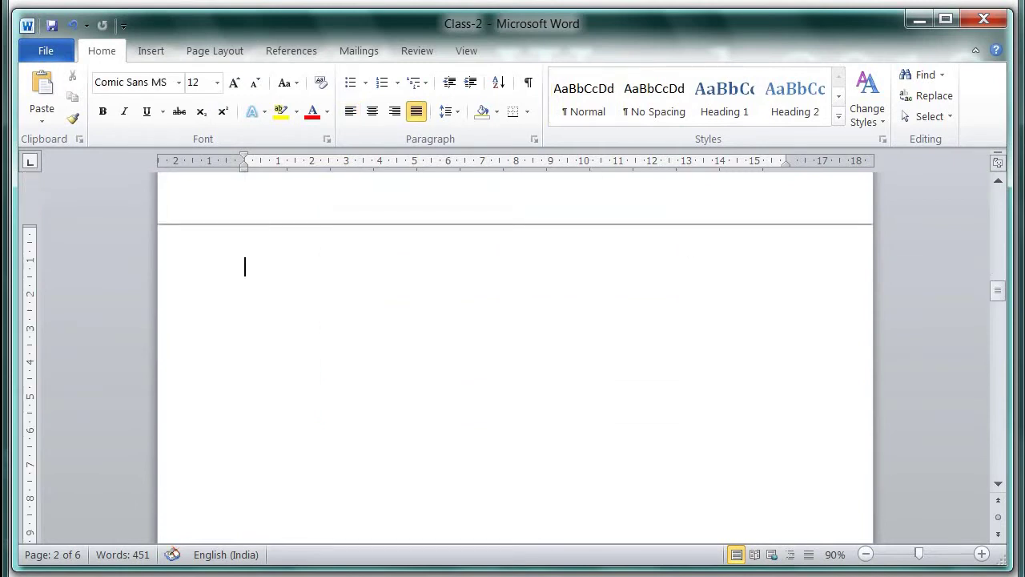
scroll(515, 361, "up", 3)
scroll(515, 360, "up", 3)
scroll(515, 360, "up", 3)
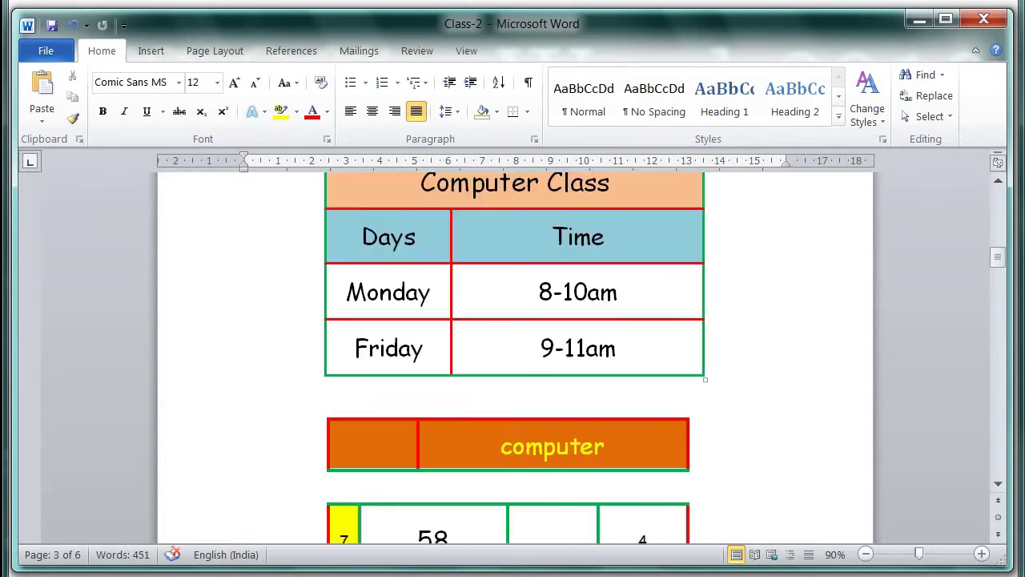
scroll(515, 361, "up", 4)
scroll(515, 361, "up", 3)
scroll(516, 361, "up", 3)
scroll(515, 361, "up", 4)
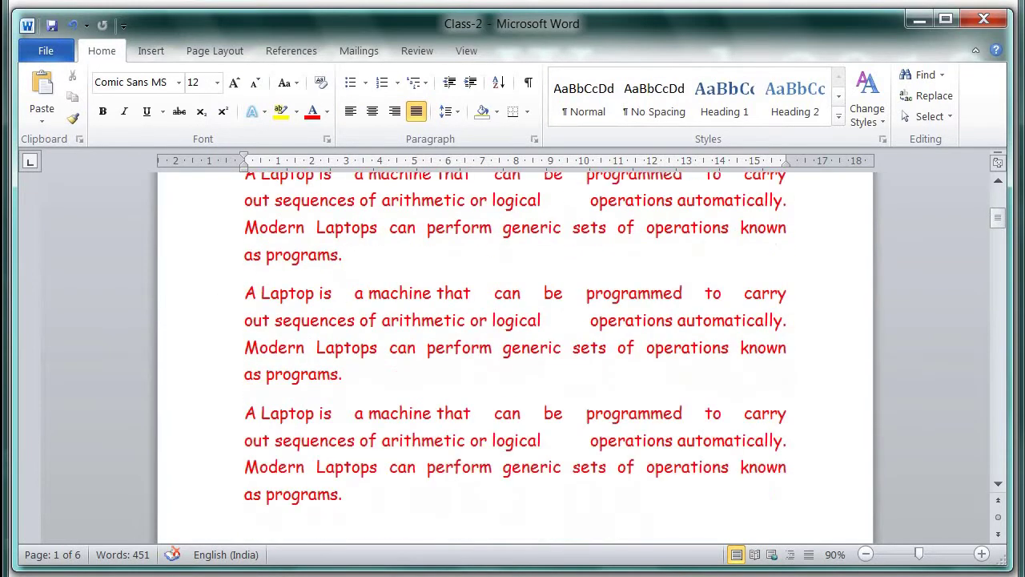
scroll(515, 360, "up", 4)
scroll(515, 360, "up", 2)
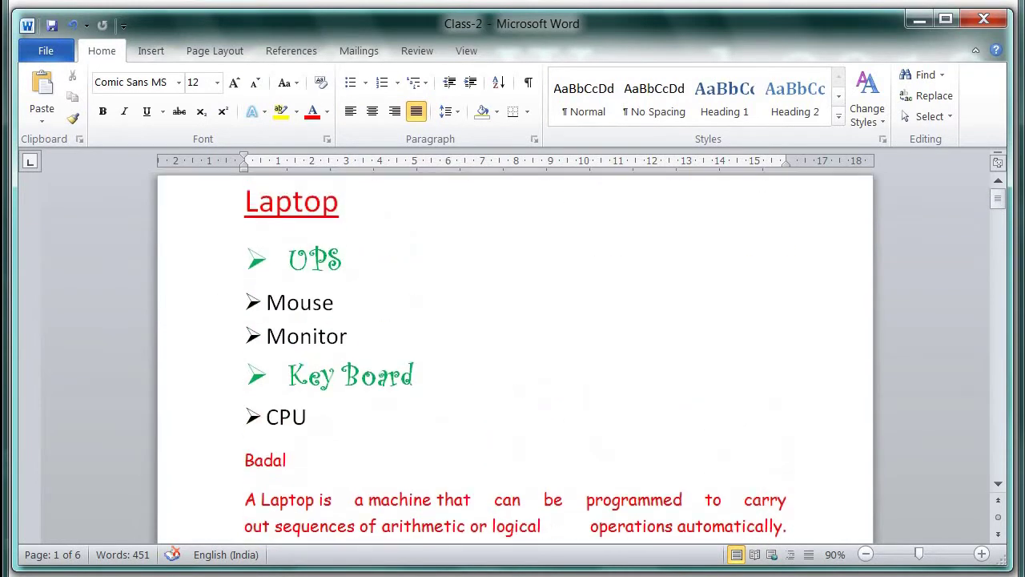
scroll(515, 360, "down", 3)
scroll(515, 360, "down", 1)
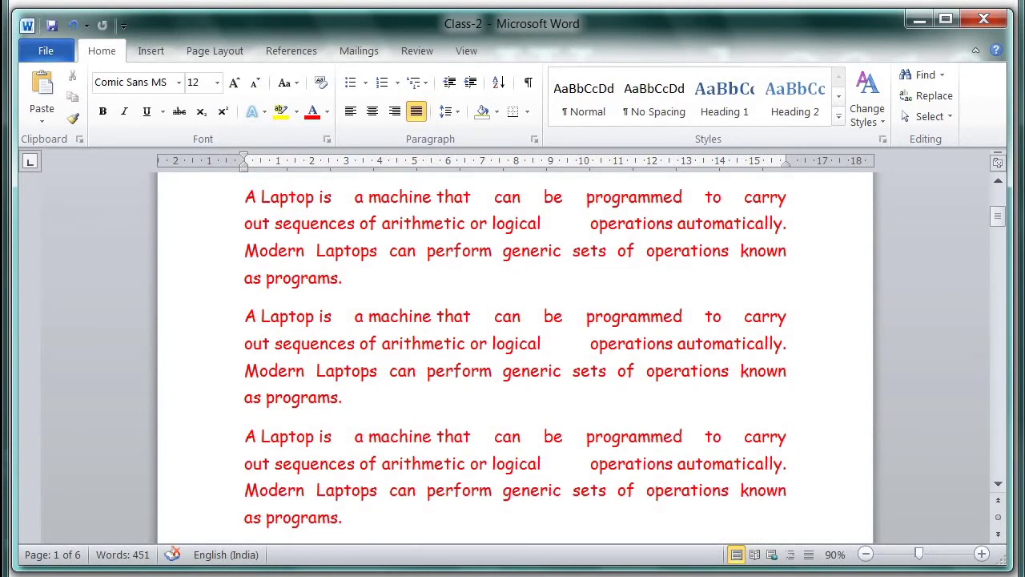
scroll(515, 361, "down", 1)
scroll(516, 360, "down", 1)
scroll(515, 361, "down", 1)
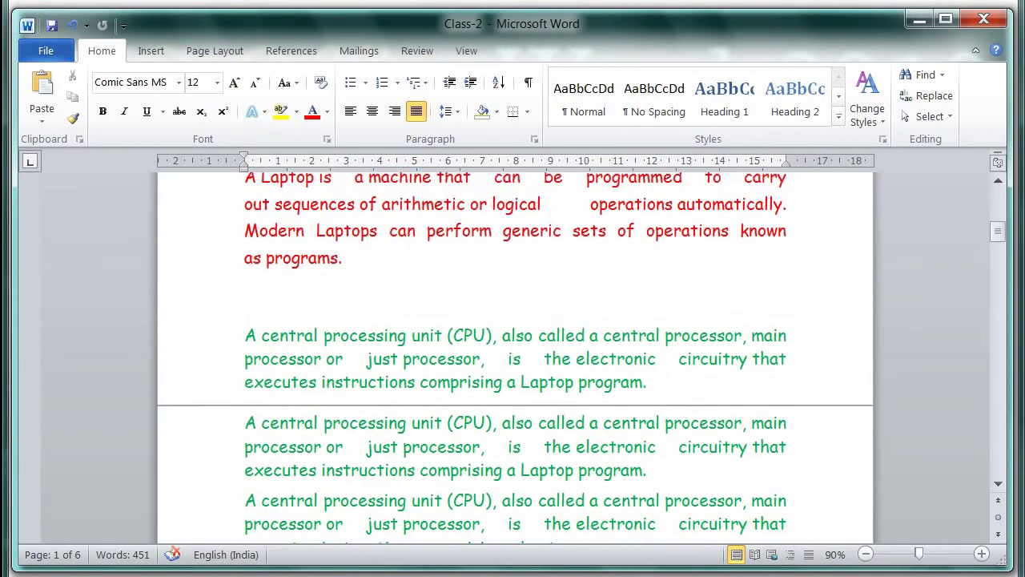
scroll(515, 361, "down", 1)
scroll(346, 306, "down", 2)
scroll(345, 305, "down", 1)
scroll(345, 305, "down", 1)
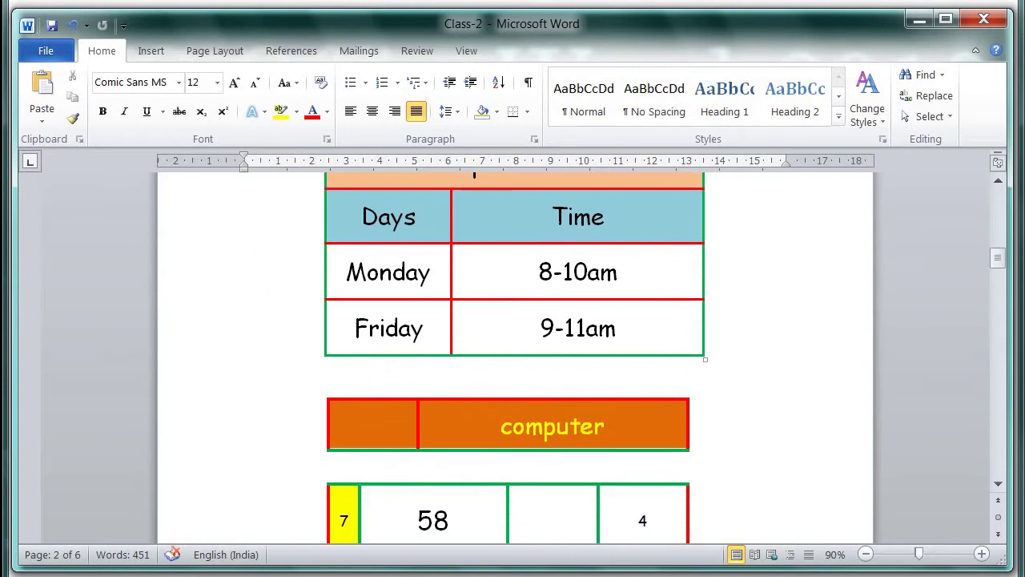
scroll(345, 305, "up", 1)
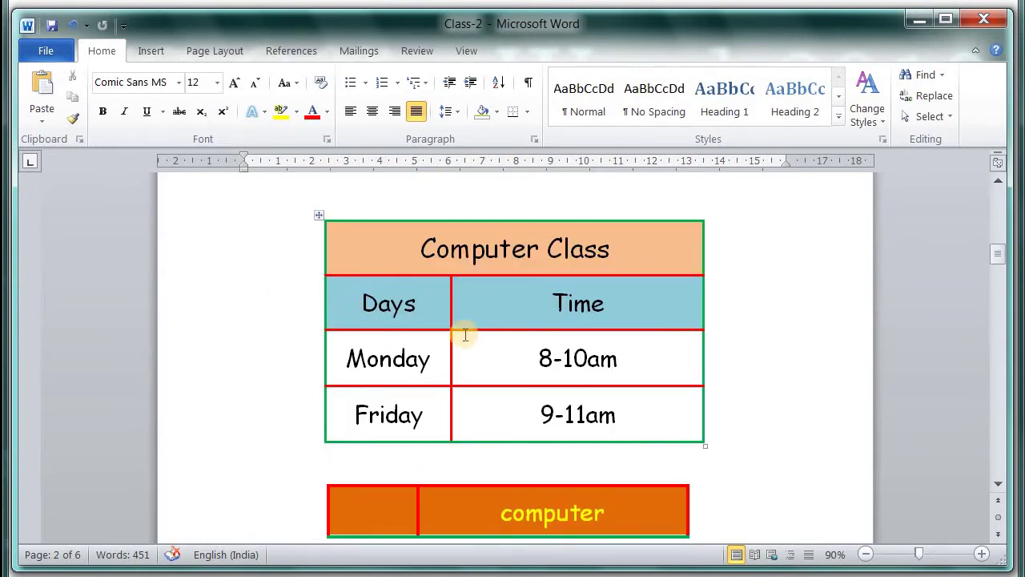
scroll(478, 338, "down", 1)
scroll(478, 338, "down", 1)
scroll(478, 337, "down", 1)
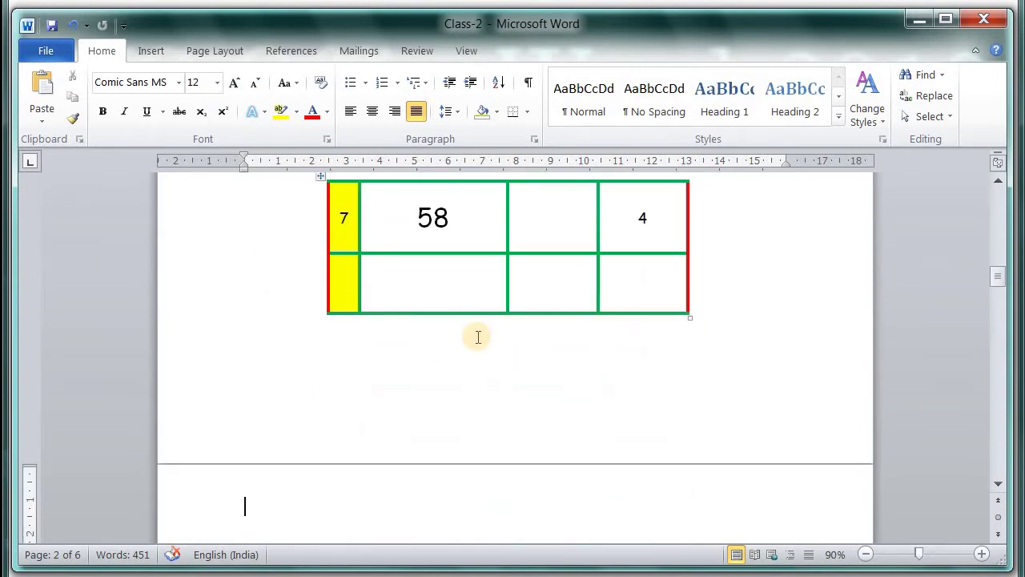
scroll(478, 338, "down", 1)
scroll(478, 337, "down", 1)
scroll(478, 337, "down", 1)
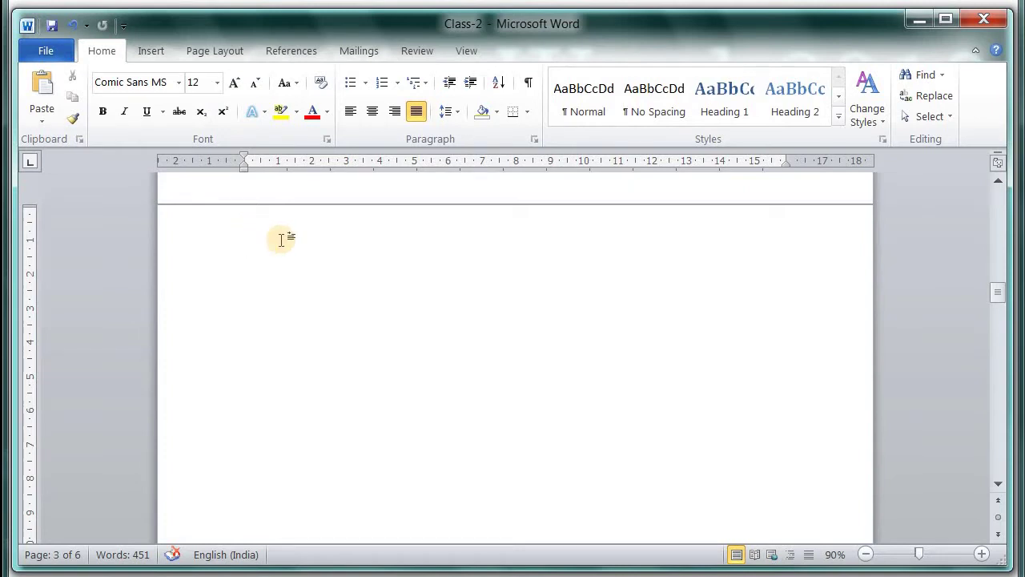
Scroll past the Computer Class table until the blank page 3 is in view
left_click(152, 51)
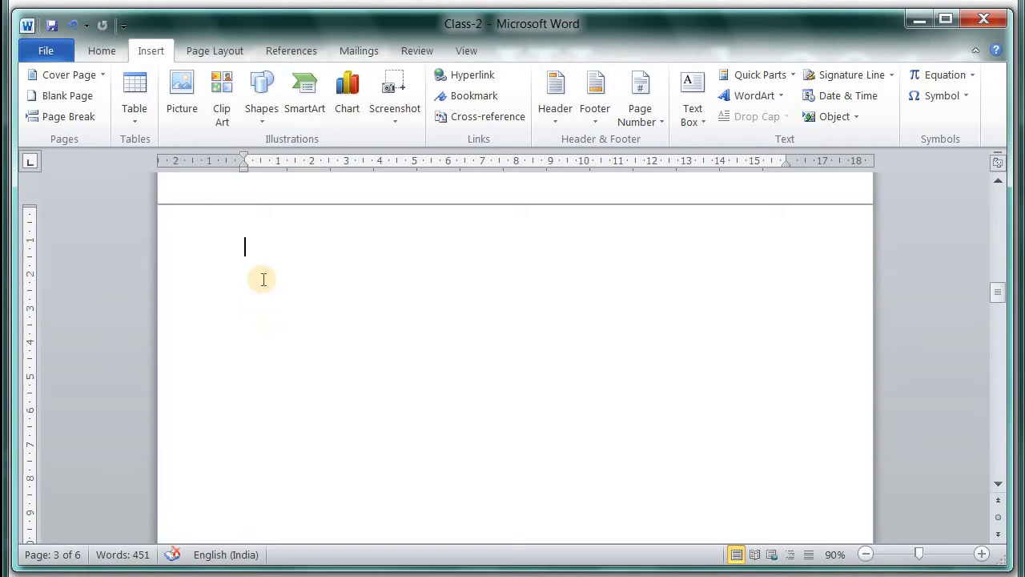
scroll(369, 336, "up", 5)
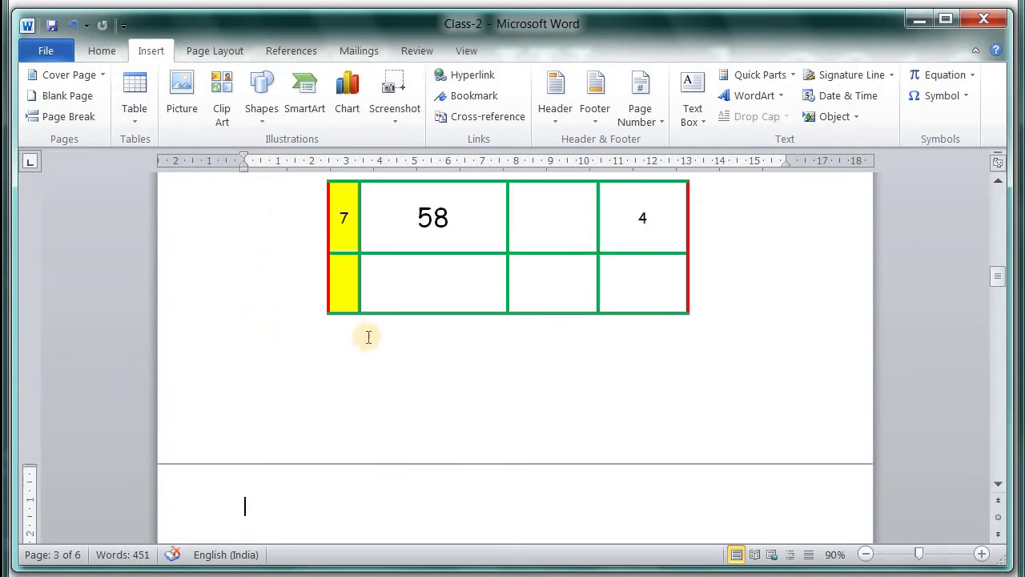
scroll(368, 336, "up", 8)
scroll(368, 336, "up", 5)
scroll(369, 336, "up", 2)
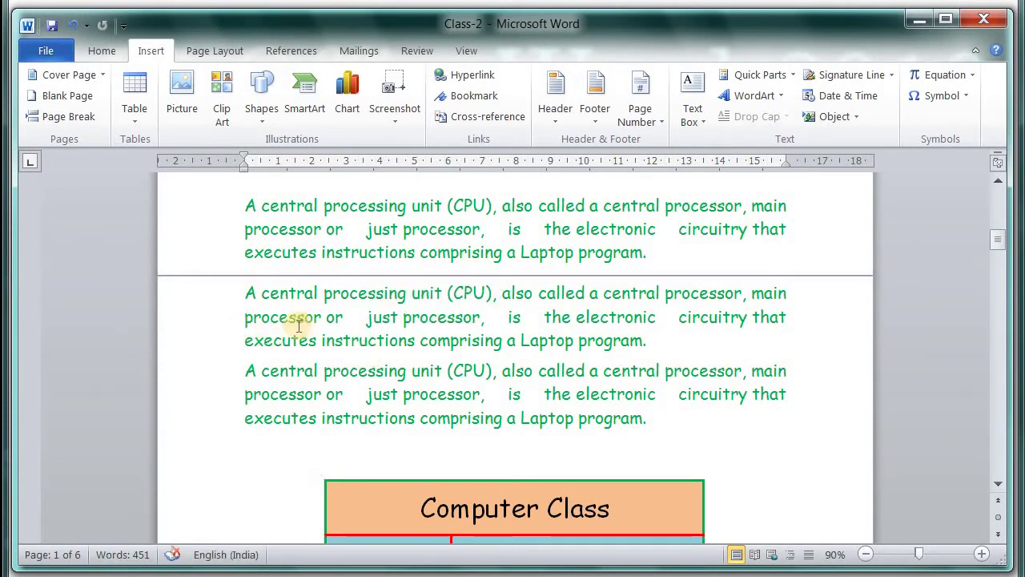
scroll(374, 333, "up", 1)
scroll(379, 336, "up", 1)
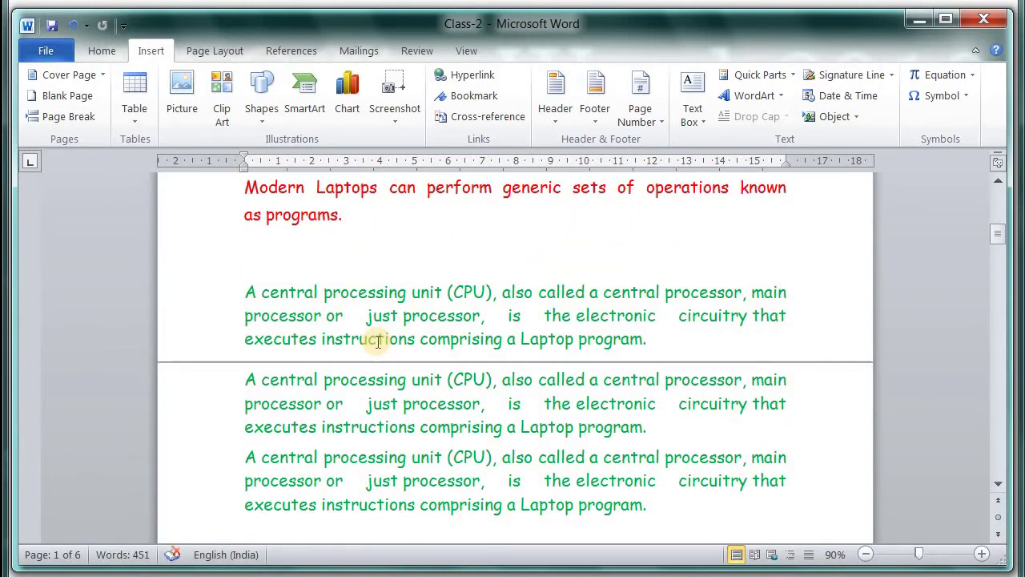
scroll(369, 338, "down", 4)
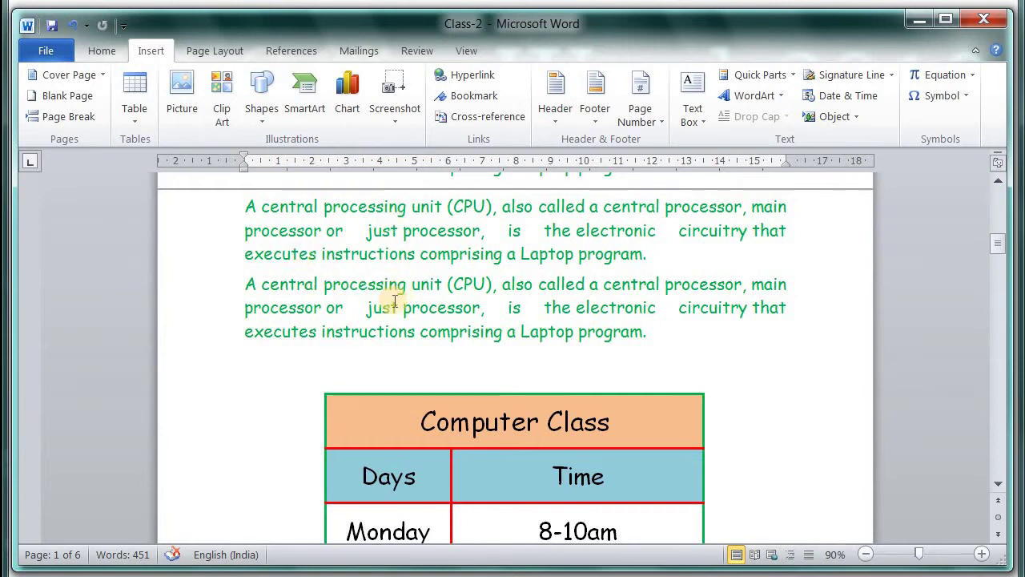
scroll(395, 296, "down", 3)
scroll(371, 300, "down", 3)
scroll(394, 300, "down", 3)
scroll(386, 305, "down", 3)
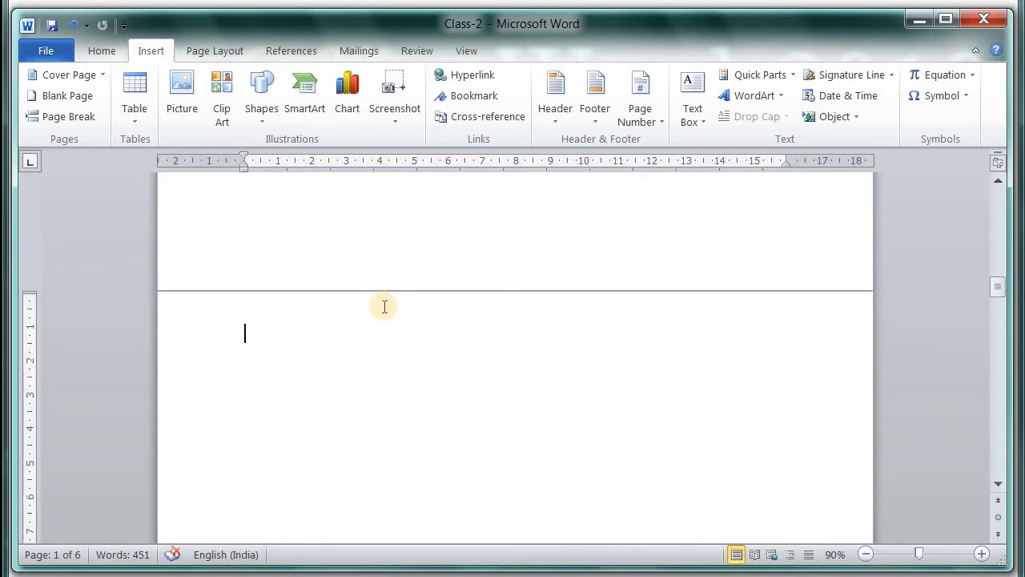
scroll(383, 304, "down", 3)
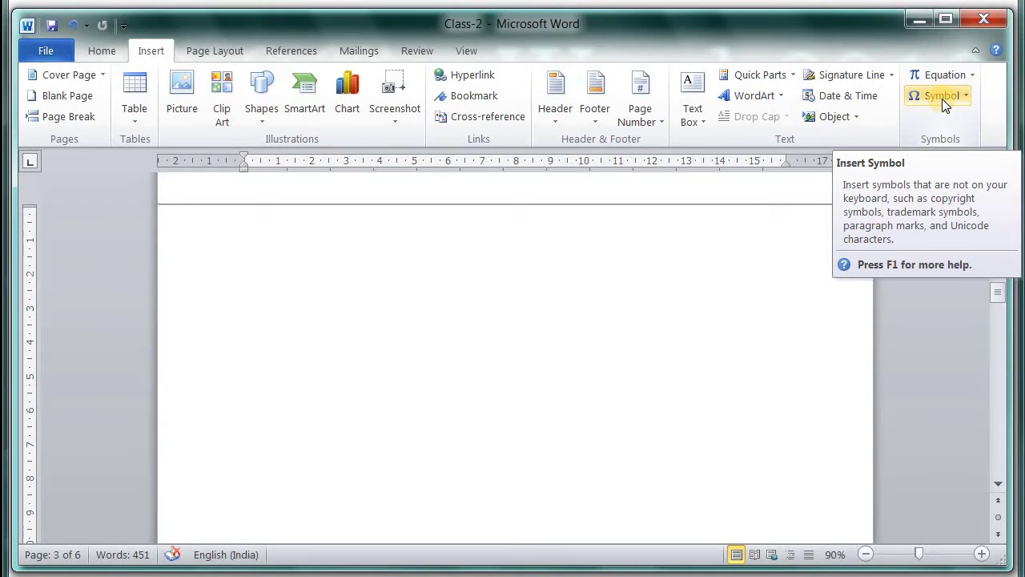
Open the full Symbol dialog through Symbol > More Symbols
left_click(948, 97)
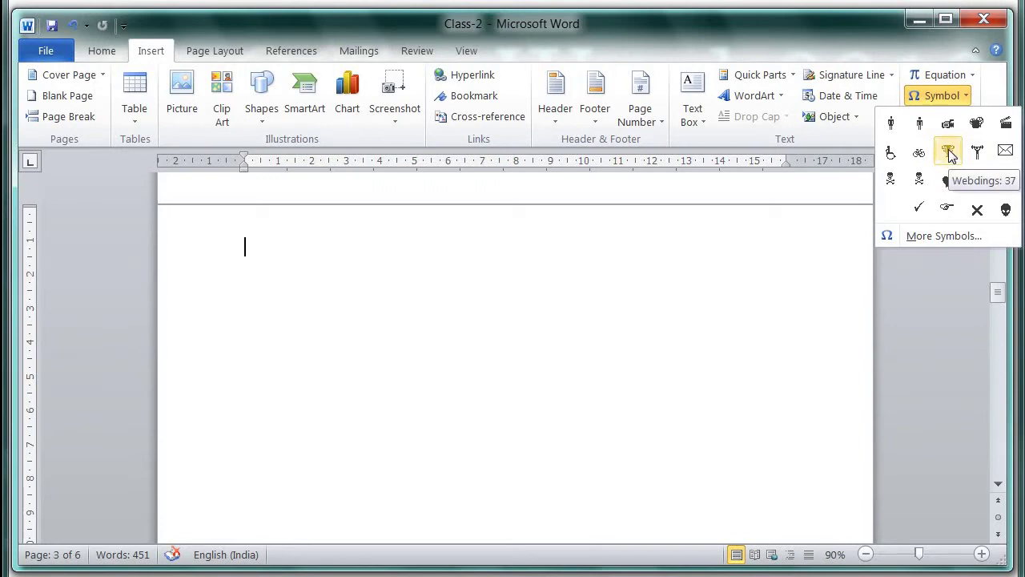
left_click(945, 237)
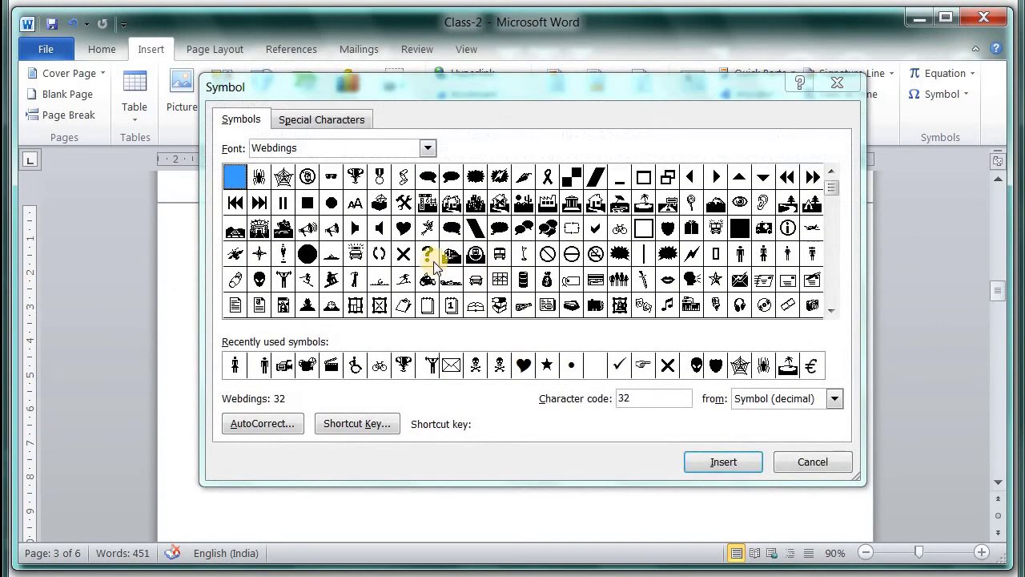
Shift the Symbol dialog left and browse DejaVu Sans, selecting letters A, B and C
left_click_drag(457, 92, 437, 94)
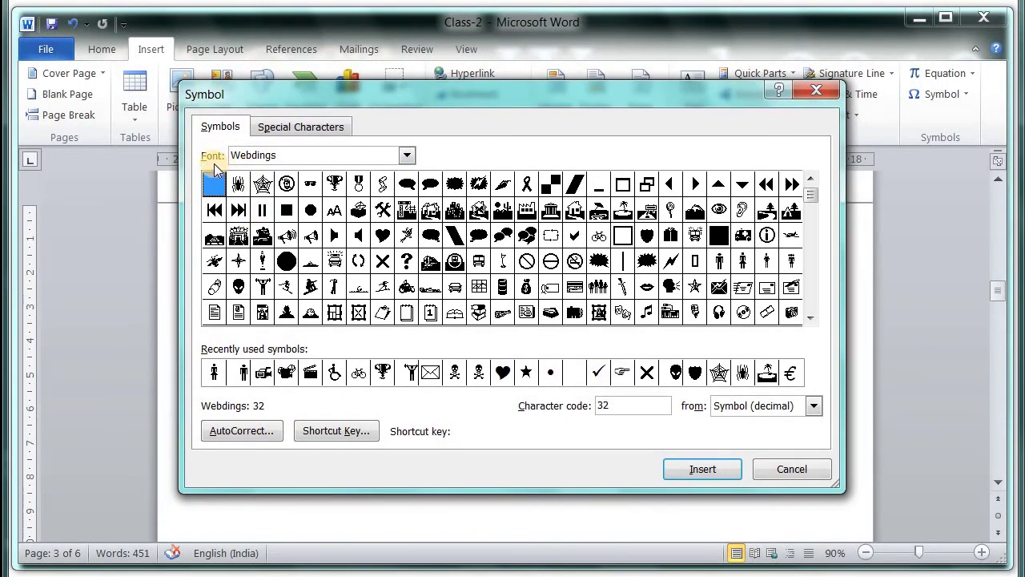
left_click(408, 157)
left_click_drag(408, 232, 405, 203)
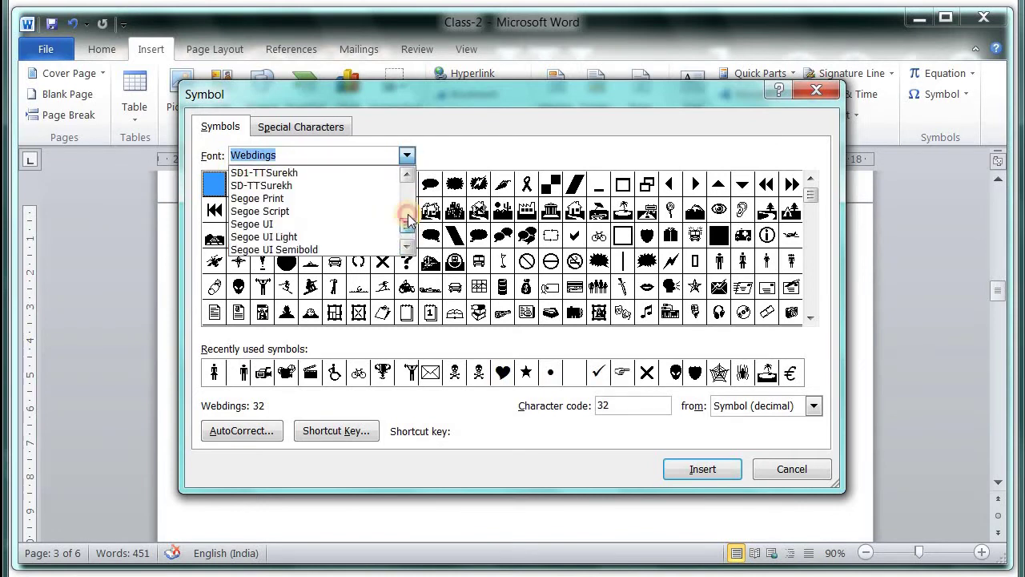
left_click(277, 185)
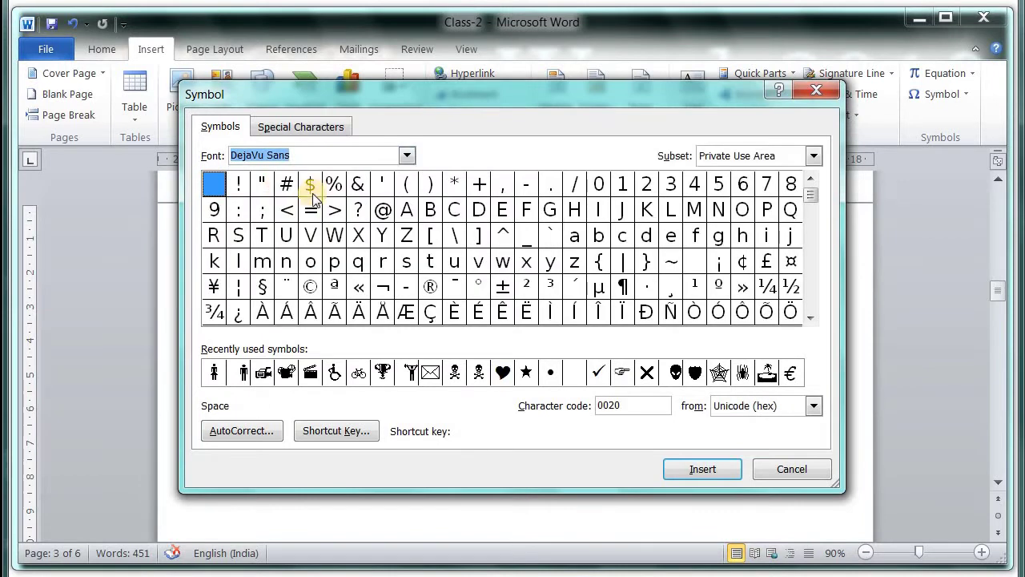
left_click(407, 210)
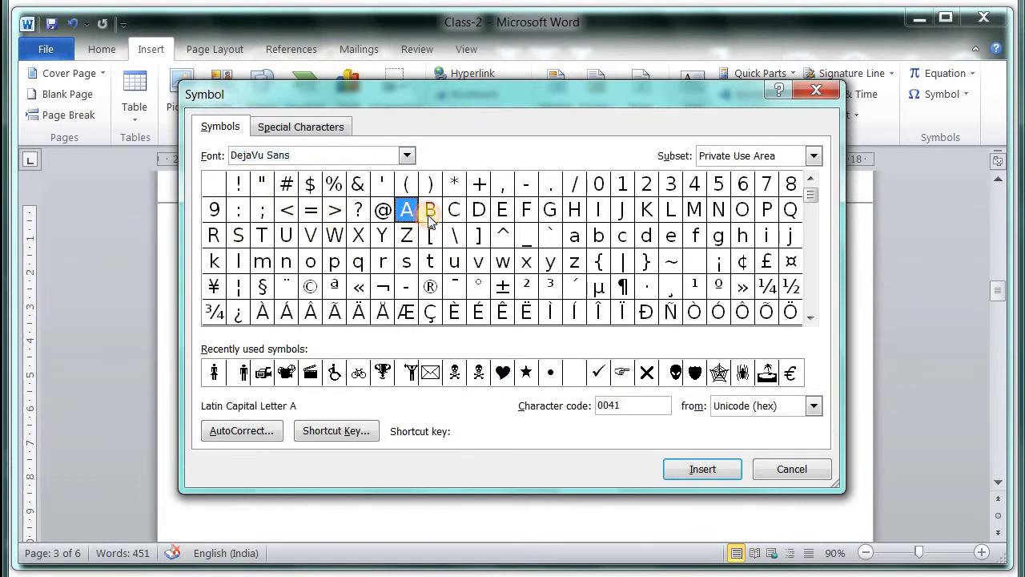
left_click(430, 210)
left_click(453, 213)
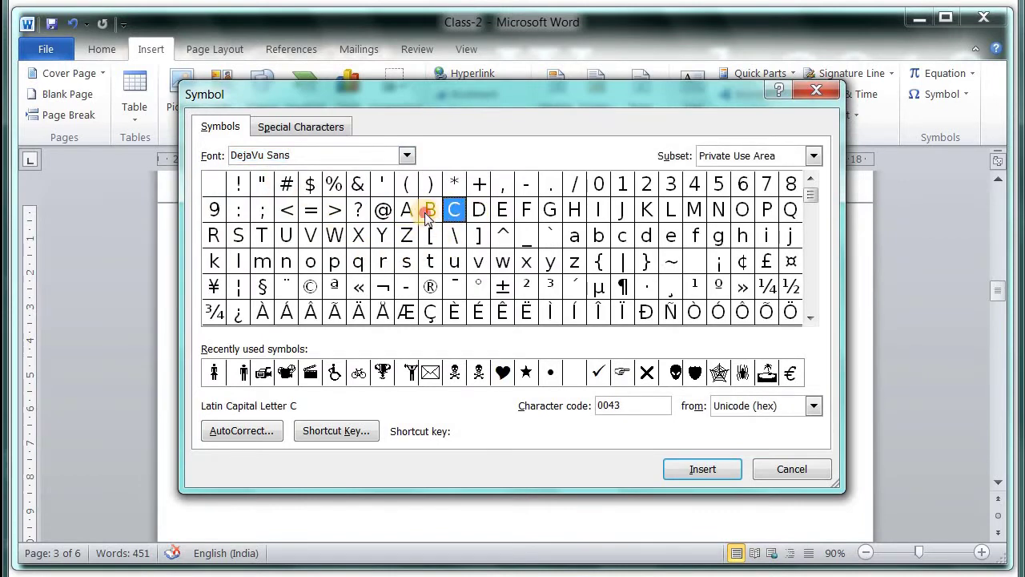
left_click(409, 211)
left_click(429, 211)
left_click(453, 213)
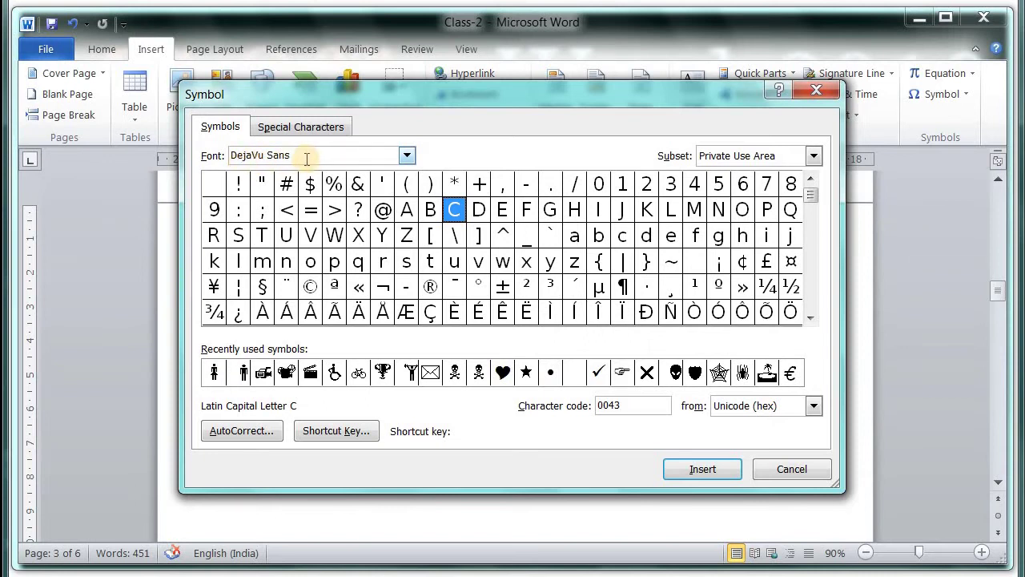
Switch the symbol font to Webdings and widen the dialog to show more symbols
left_click(407, 157)
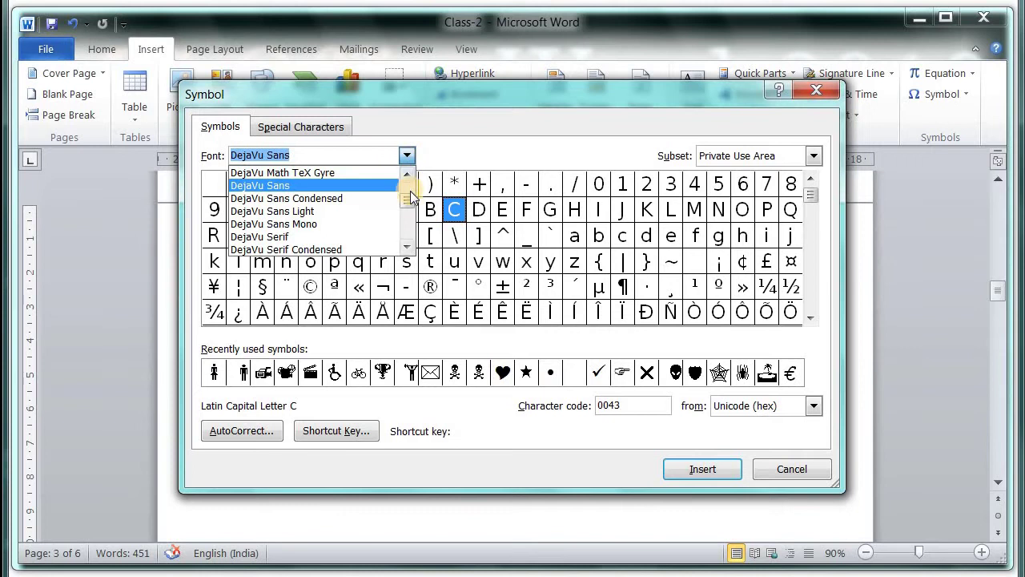
left_click_drag(407, 201, 404, 234)
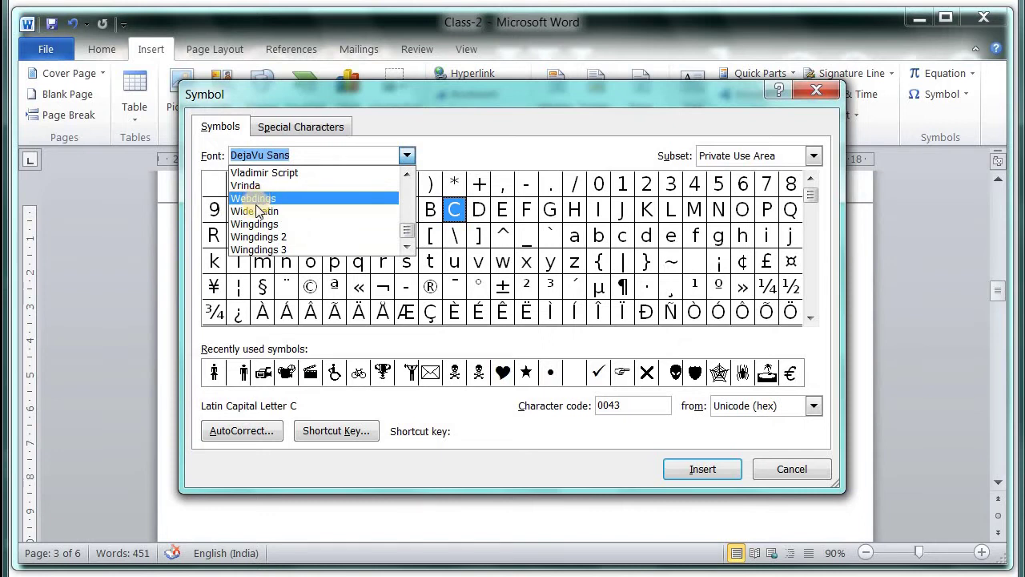
left_click(446, 161)
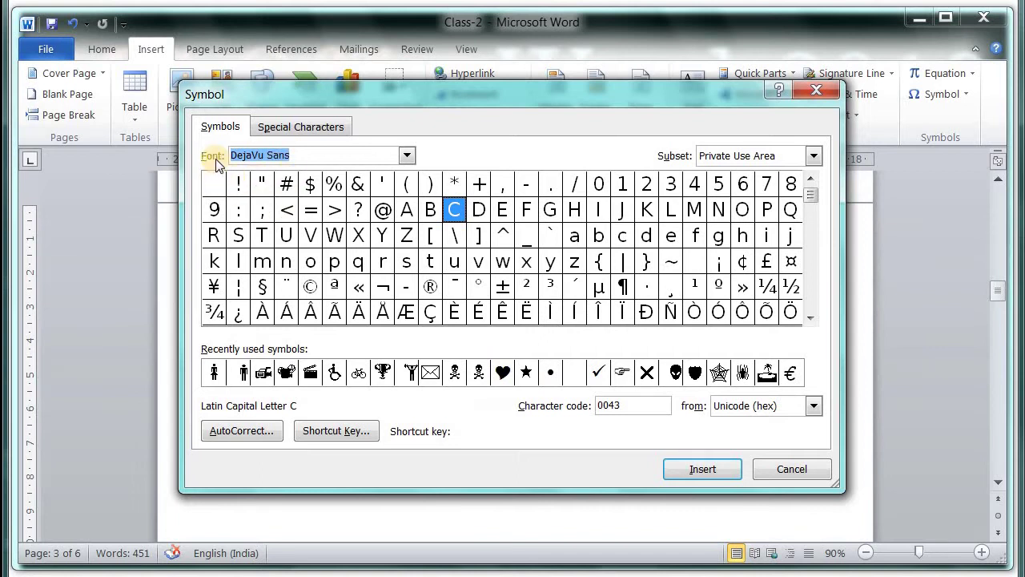
left_click(408, 158)
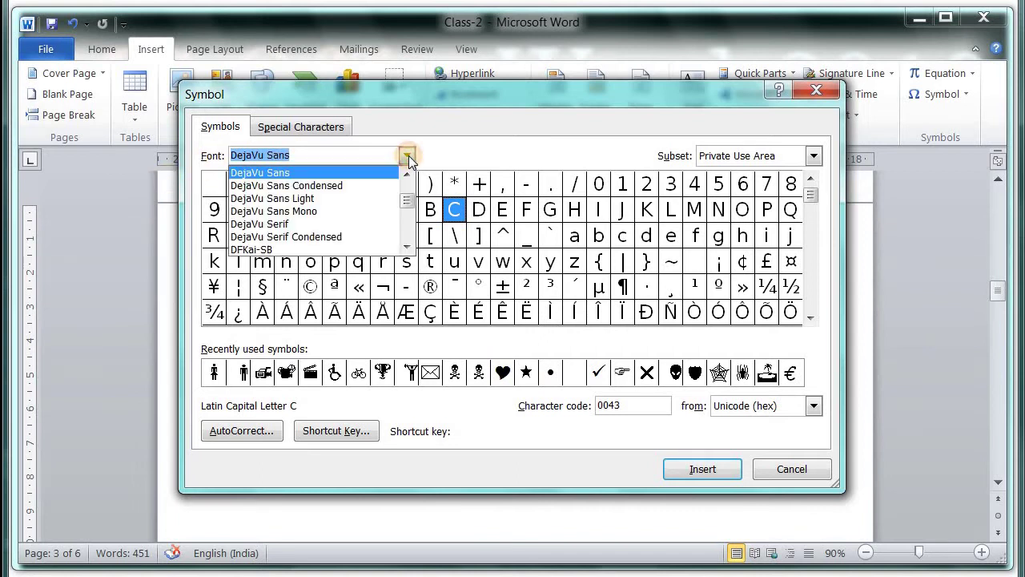
left_click_drag(409, 203, 408, 231)
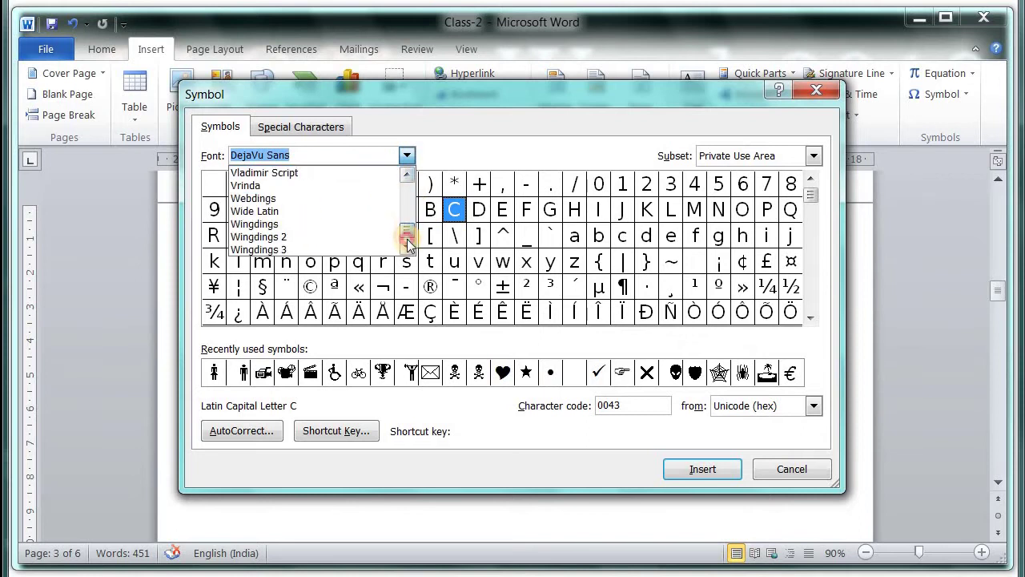
left_click(255, 199)
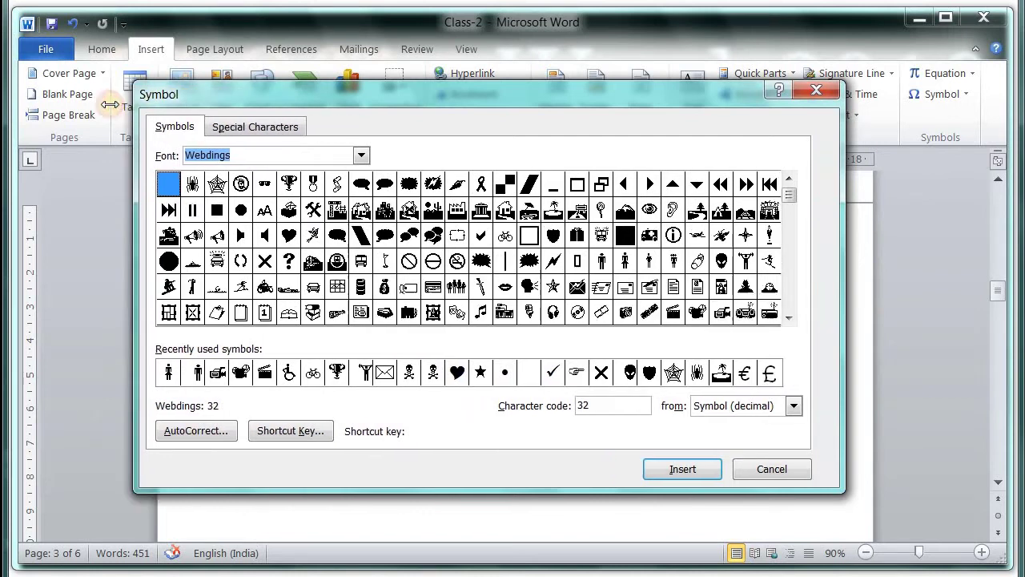
left_click_drag(180, 99, 94, 100)
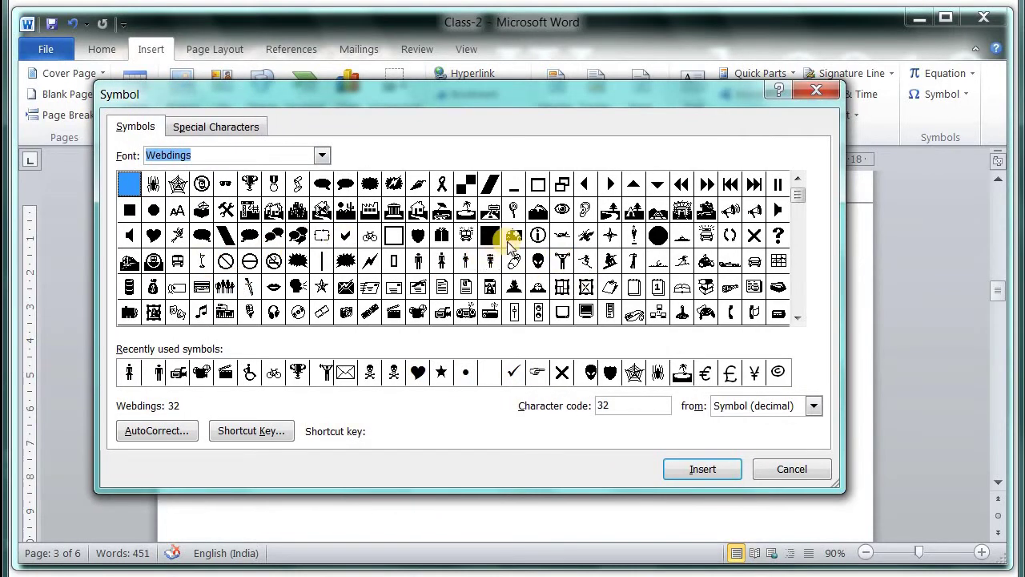
Insert the bicycle, weightlifter and code 137 Webdings symbols into the page
left_click(370, 237)
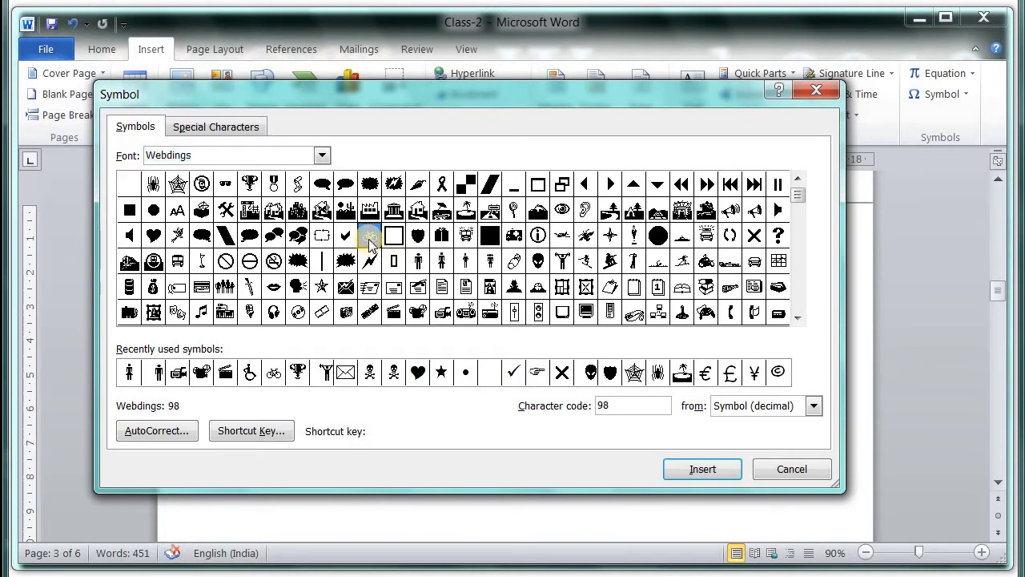
left_click(705, 471)
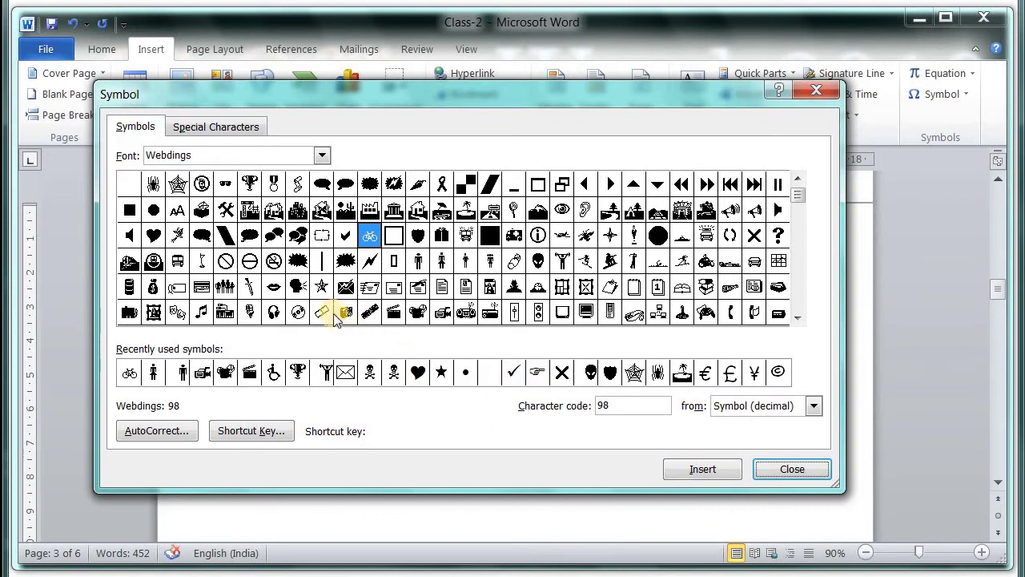
left_click(563, 266)
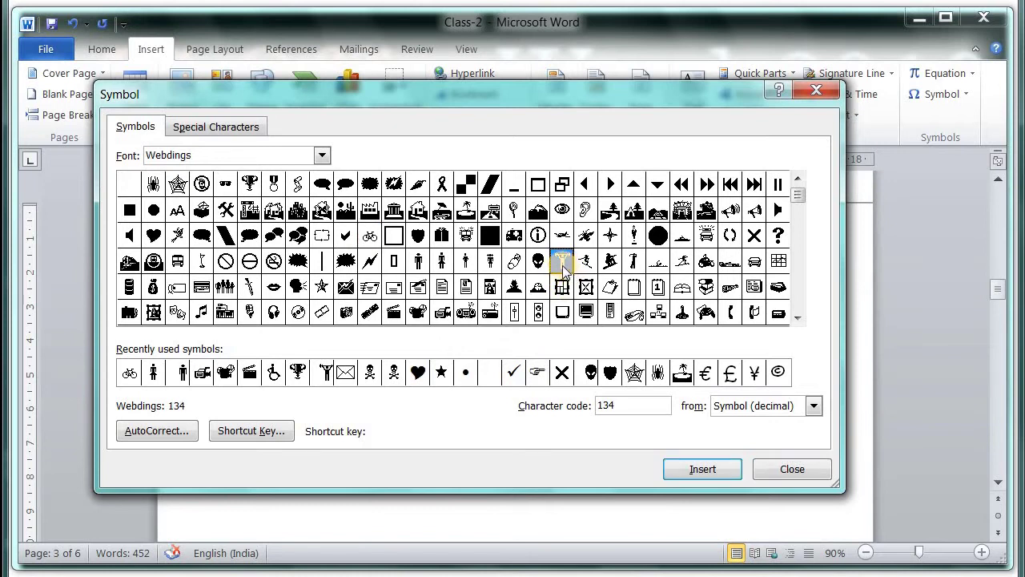
left_click(702, 473)
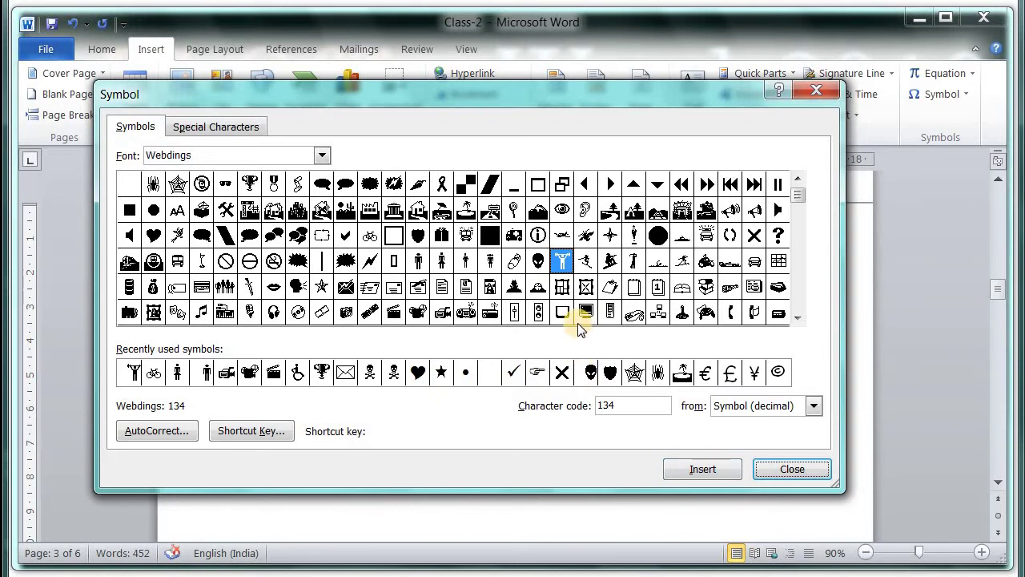
left_click(634, 264)
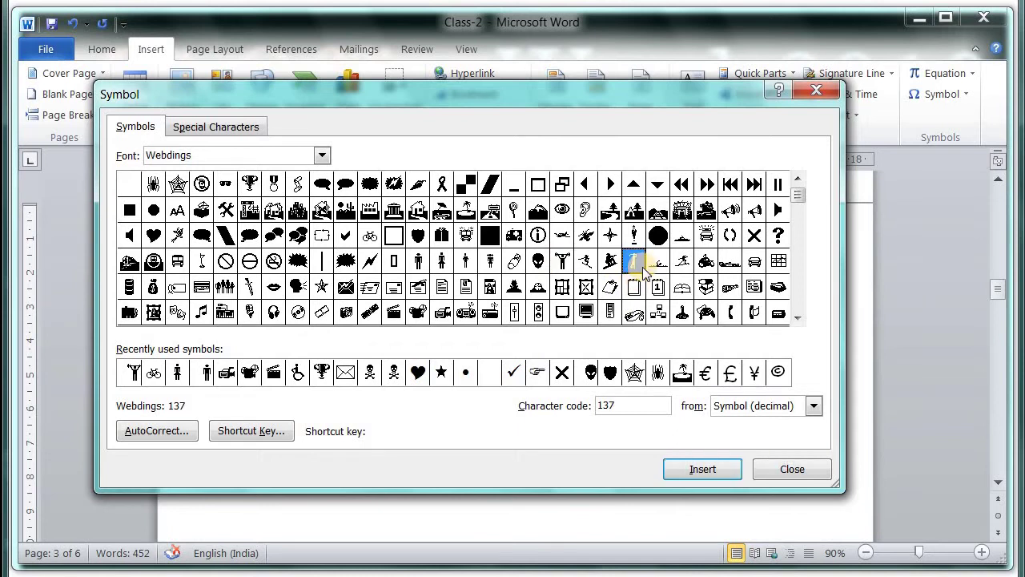
left_click(712, 477)
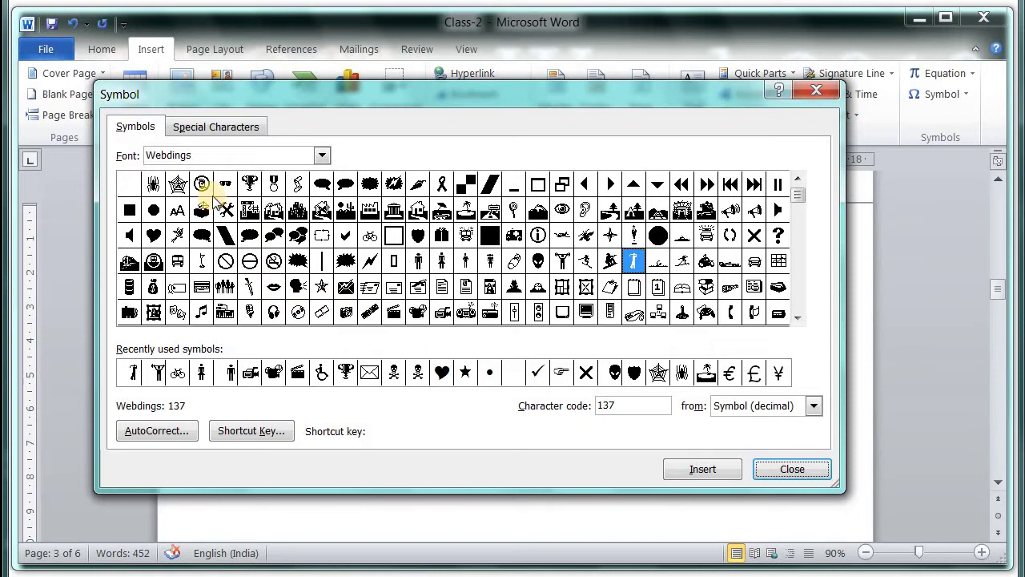
Insert the Wingdings skull-and-crossbones symbol and move the dialog to reveal the page
left_click(322, 156)
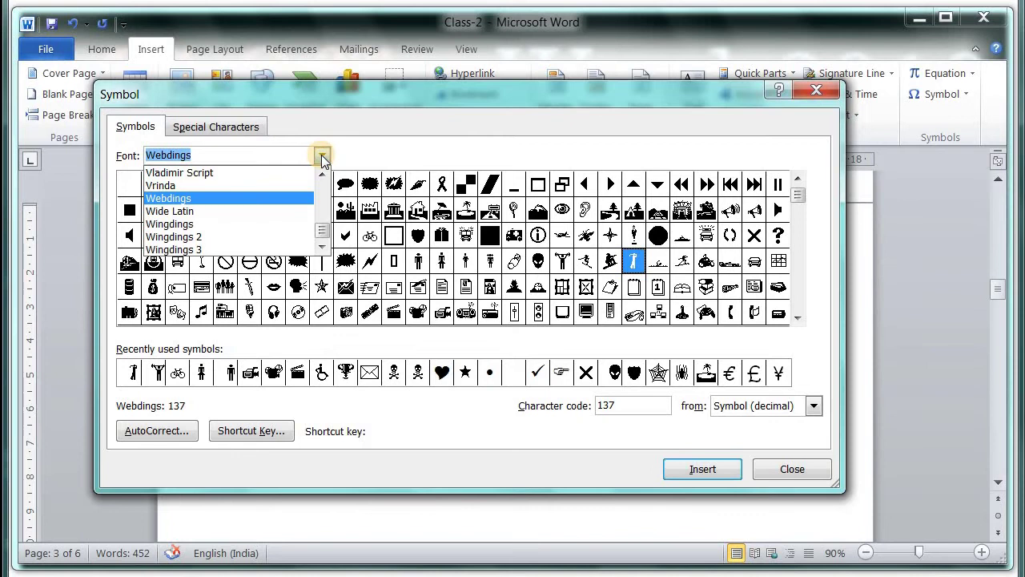
left_click(202, 223)
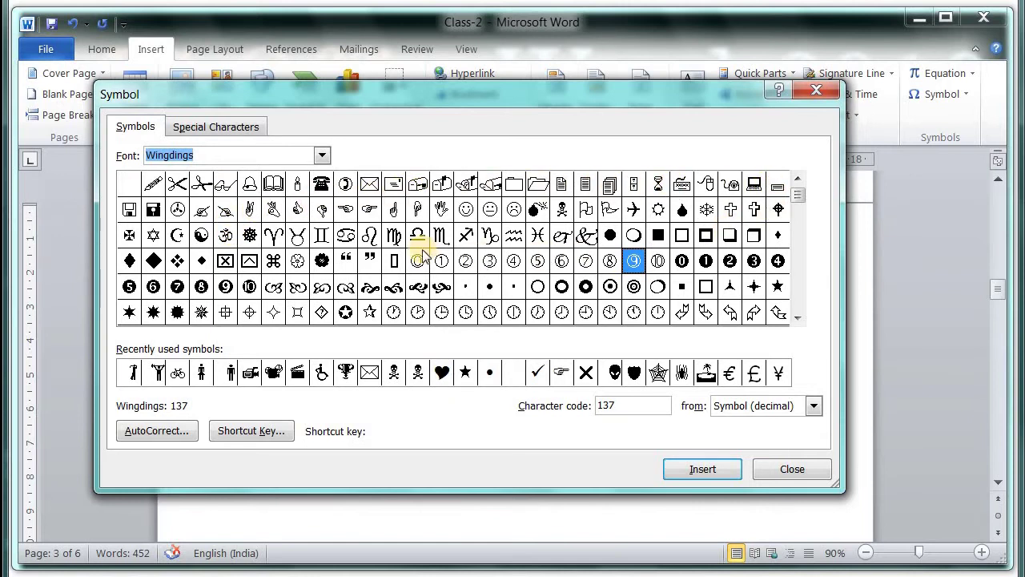
left_click(562, 209)
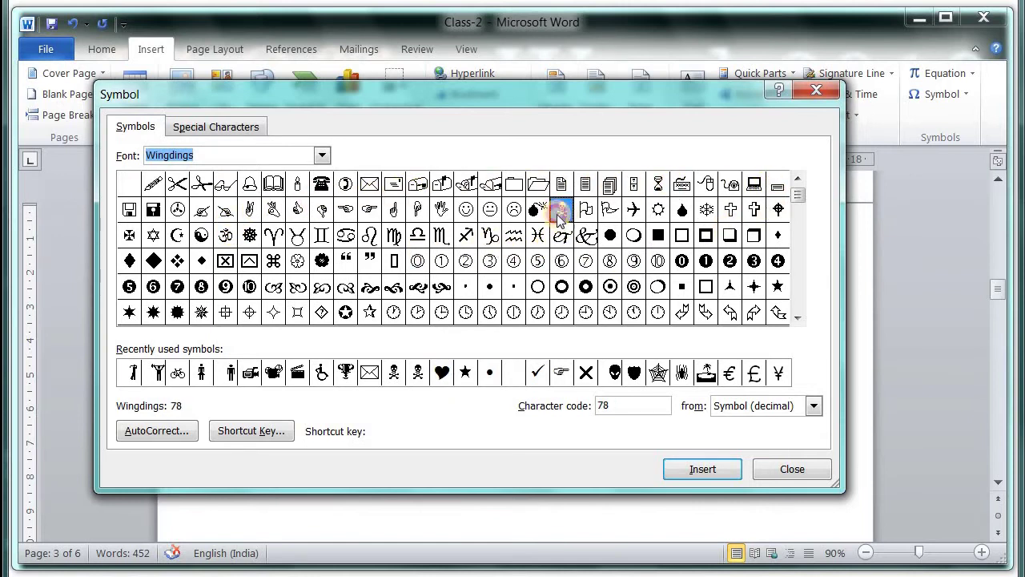
left_click(723, 478)
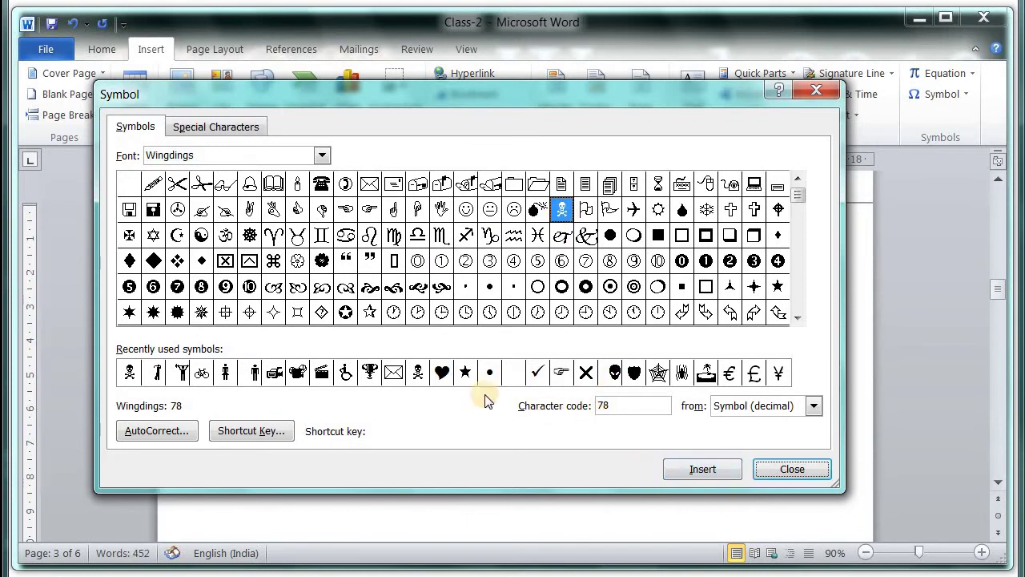
mouse_move(395, 91)
left_mouse_down()
mouse_move(435, 292)
mouse_move(343, 83)
left_mouse_up()
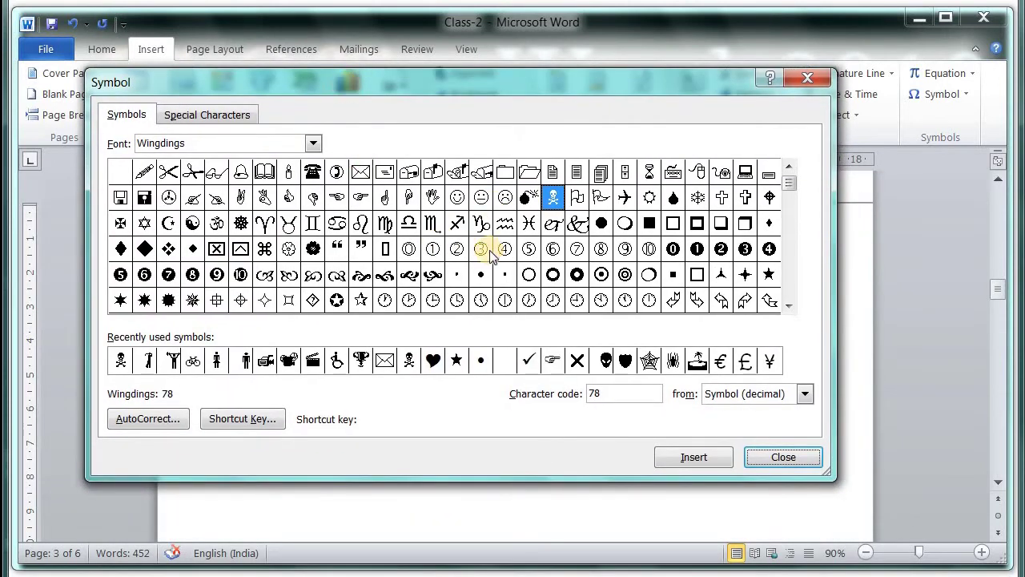
Browse Wingdings 2, return to Webdings, and close the Symbol dialog
left_click(313, 144)
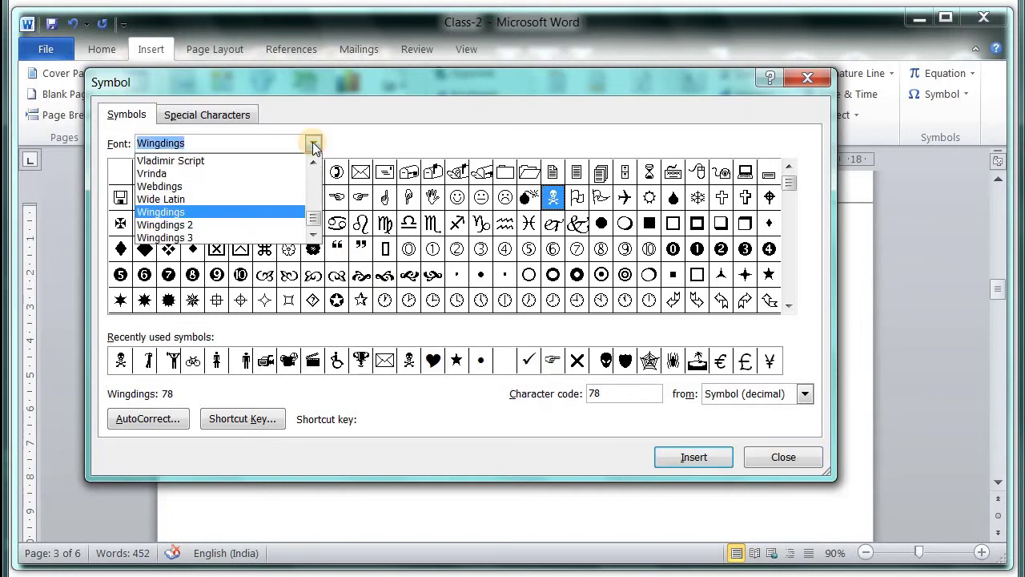
left_click(224, 225)
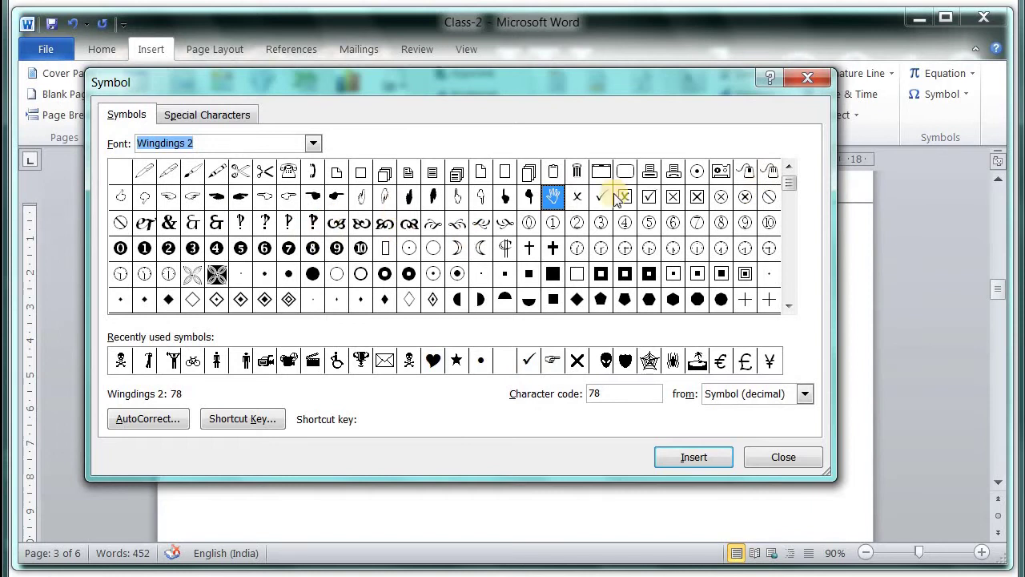
left_click(313, 143)
left_click(213, 187)
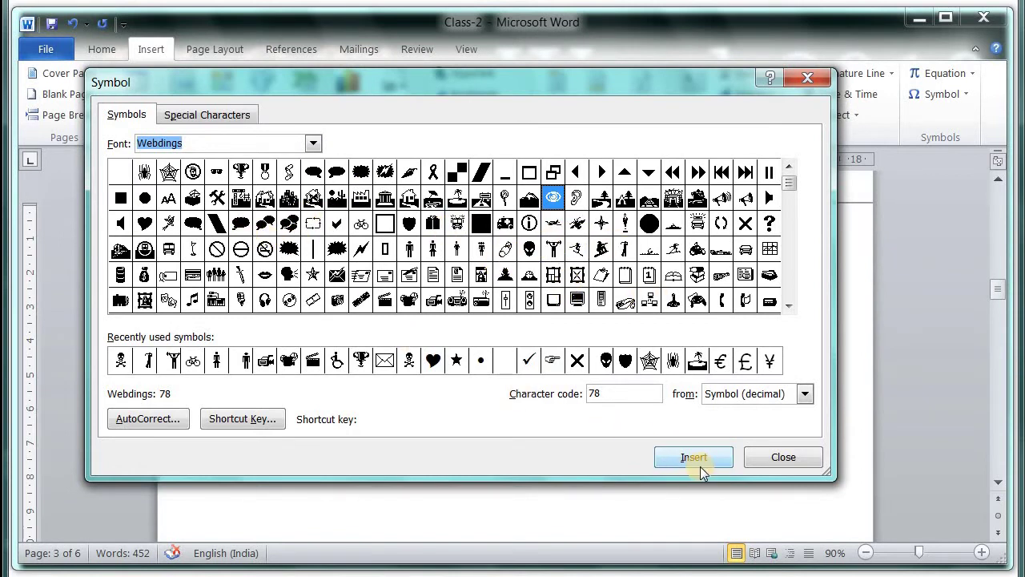
left_click(799, 461)
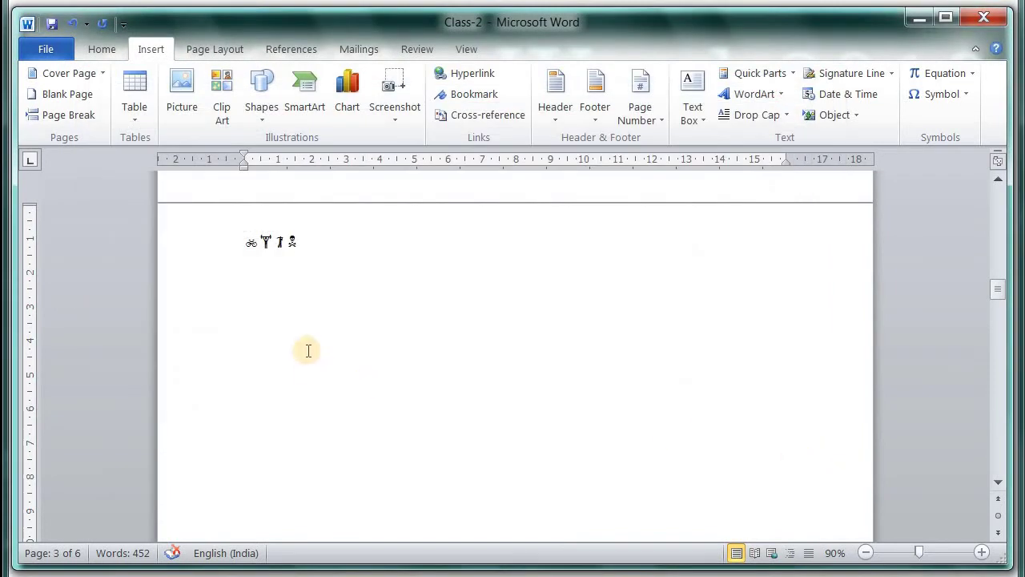
Enlarge all four inserted symbols to size 90 with Grow Font
left_click_drag(304, 242, 243, 243)
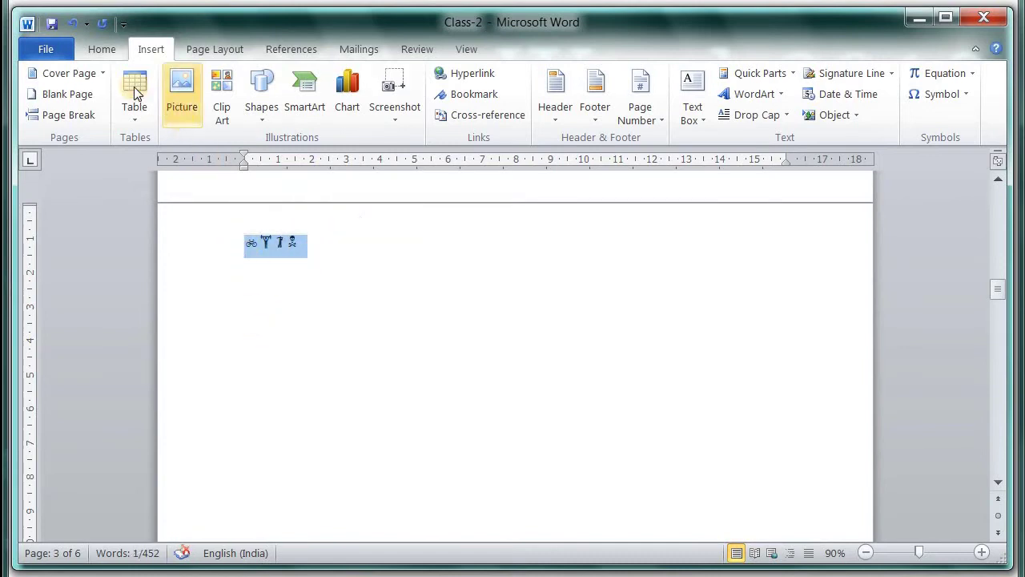
left_click(102, 50)
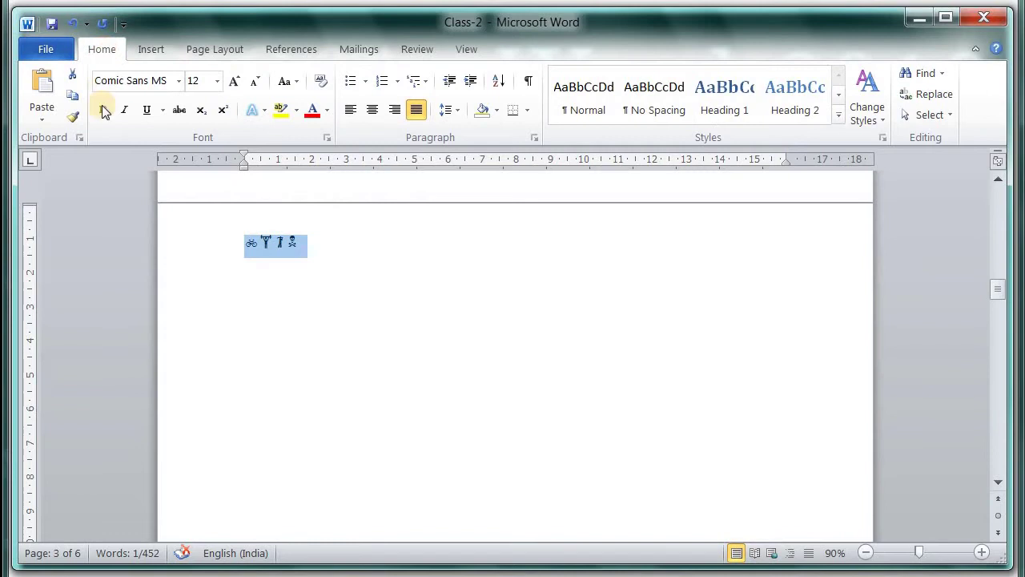
left_click(235, 81)
left_click(234, 81)
left_click(234, 81)
left_click(235, 81)
left_click(235, 81)
left_click(234, 81)
left_click(234, 82)
left_click(234, 82)
left_click(234, 82)
left_click(234, 81)
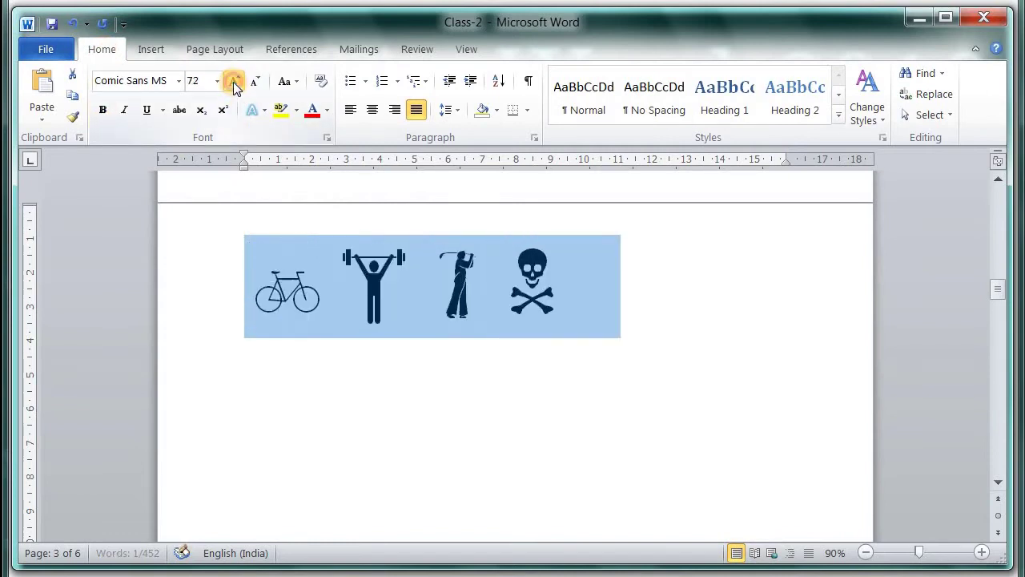
left_click(234, 82)
left_click(234, 81)
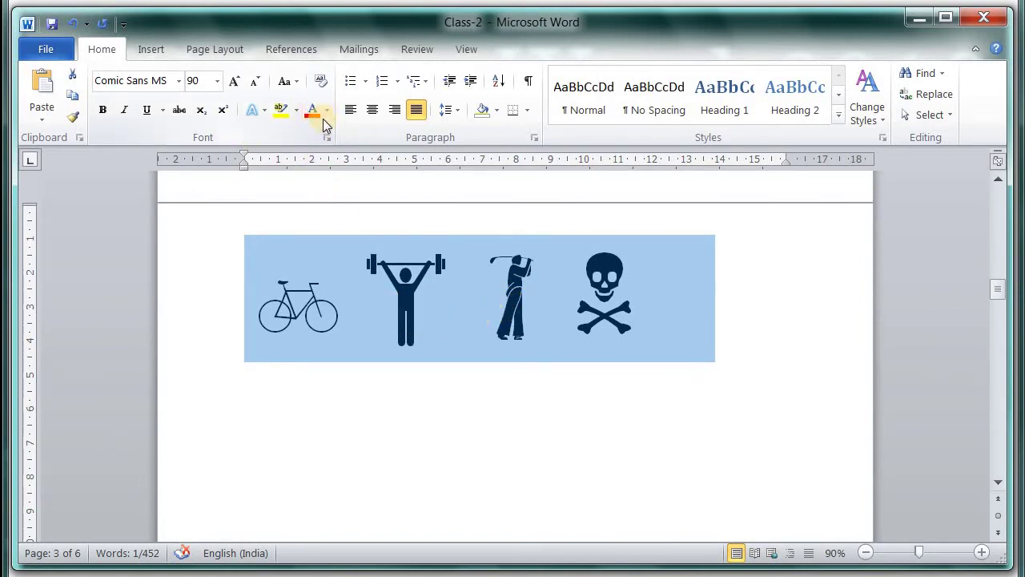
Colour the bicycle and weightlifter symbols green
left_click(387, 340)
left_click(497, 293)
left_click_drag(497, 293, 605, 285)
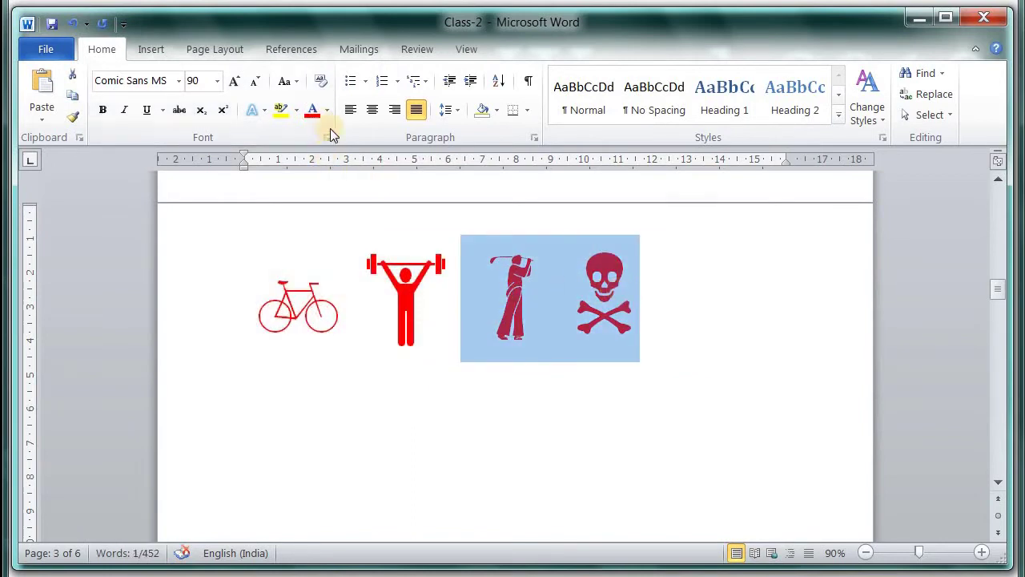
left_click_drag(455, 290, 265, 264)
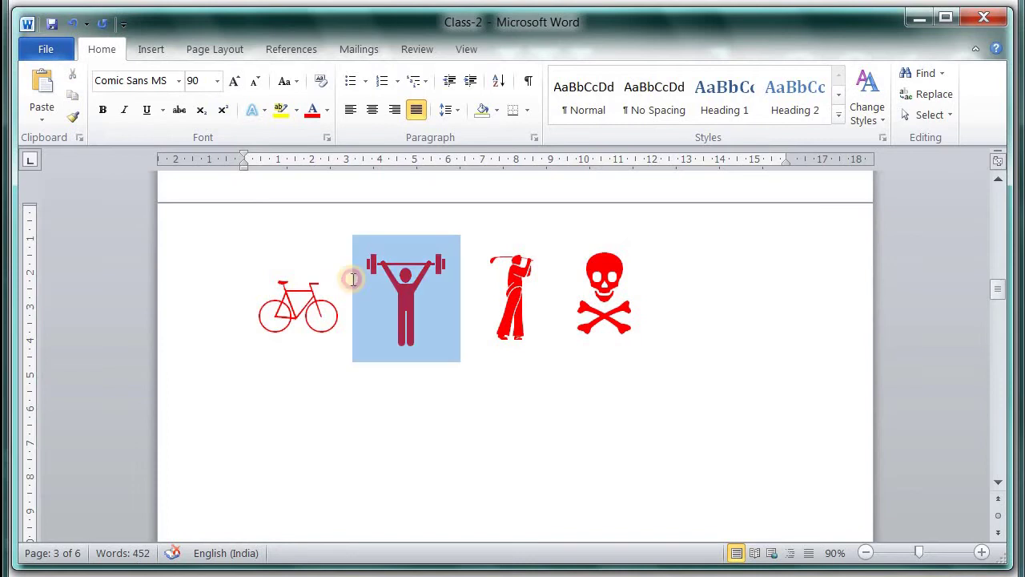
left_click(326, 110)
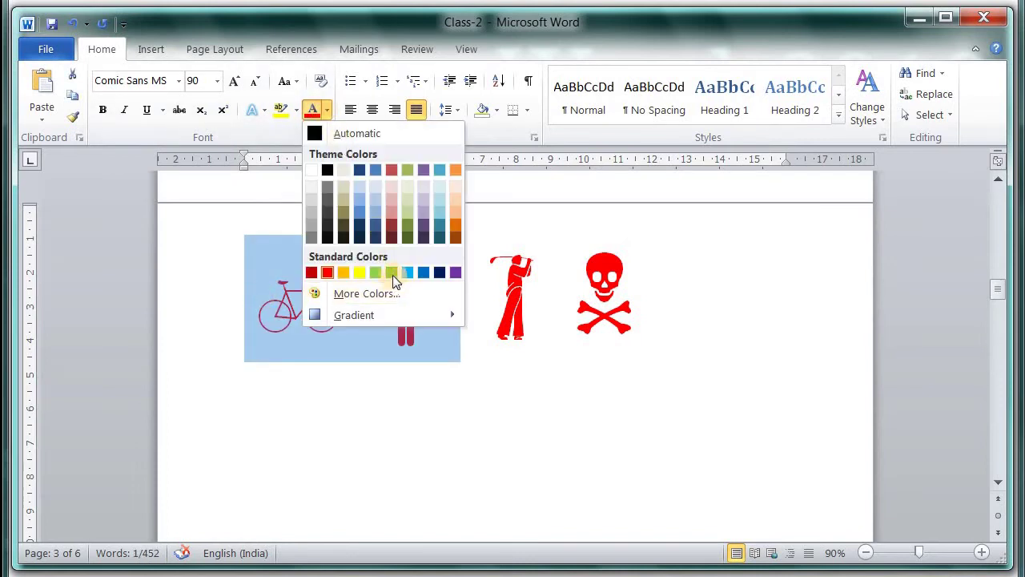
left_click(392, 273)
left_click(411, 372)
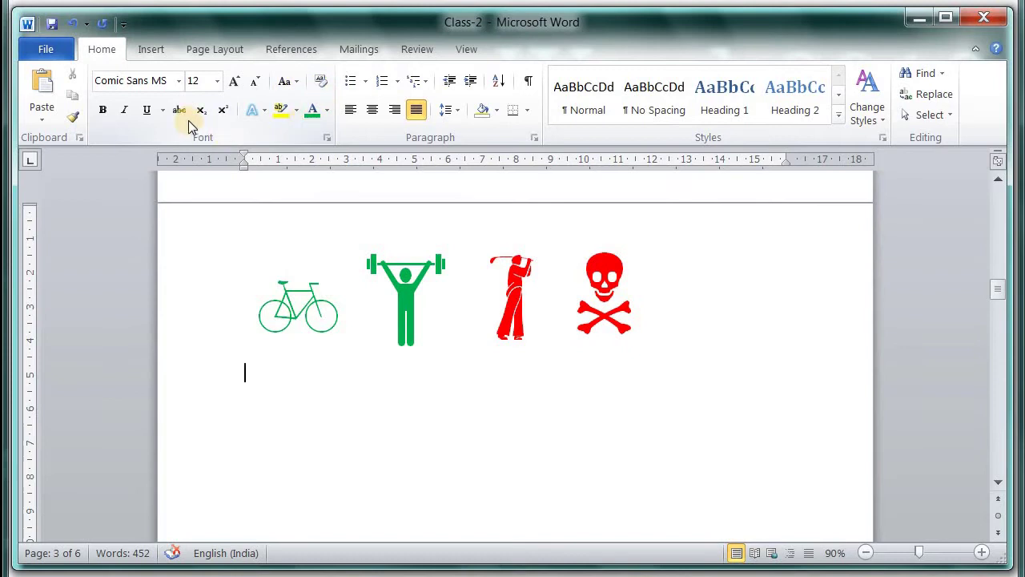
Move the skull onto its own line and type 'Danger' after it
left_click(440, 303)
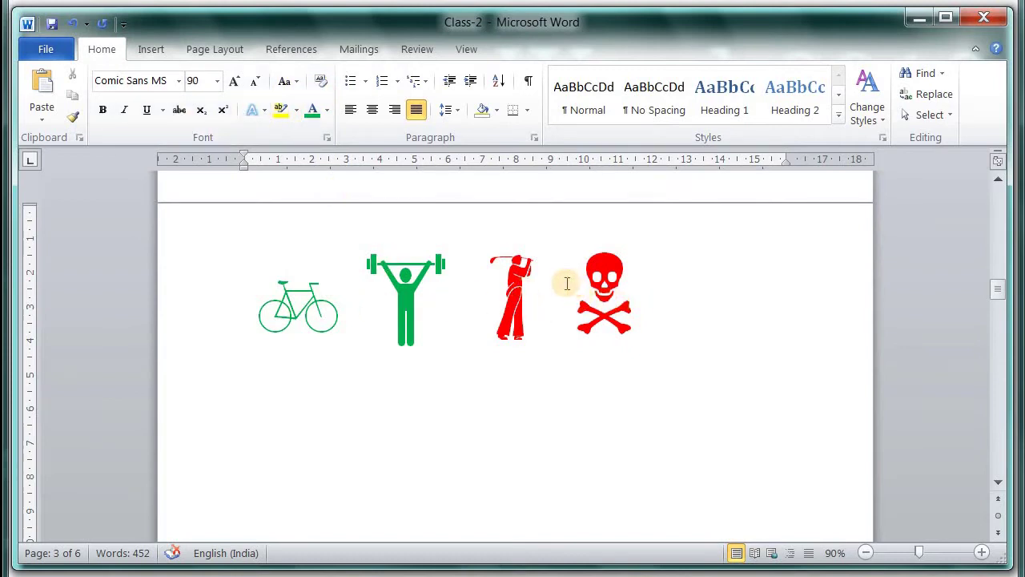
left_click(567, 282)
key("Return")
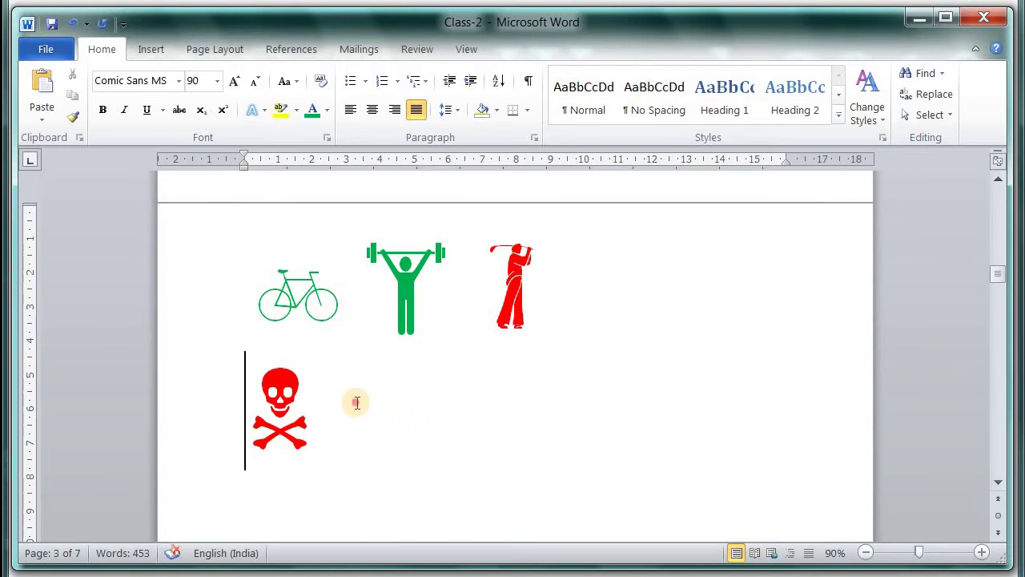
left_click(357, 402)
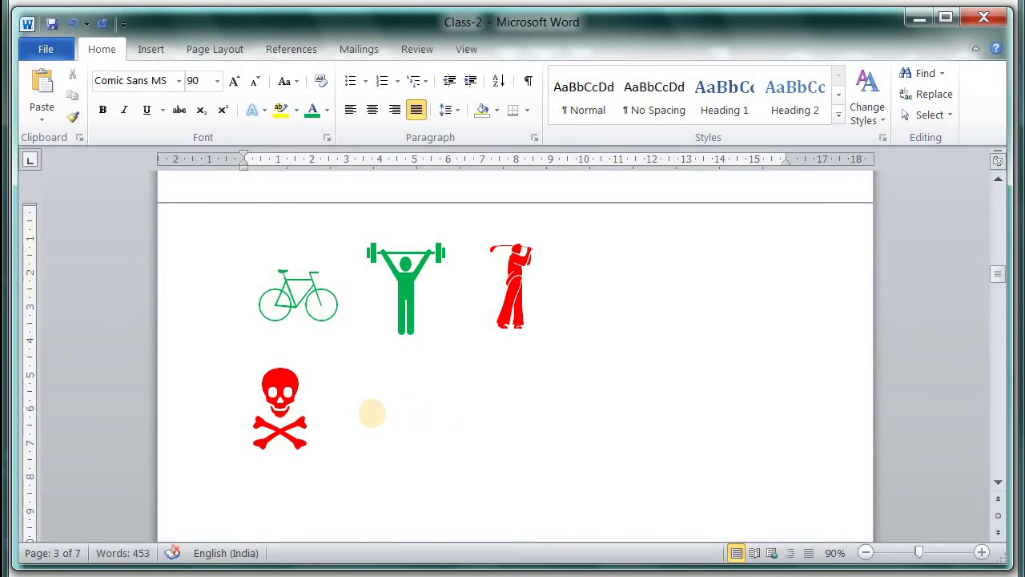
type("Danger")
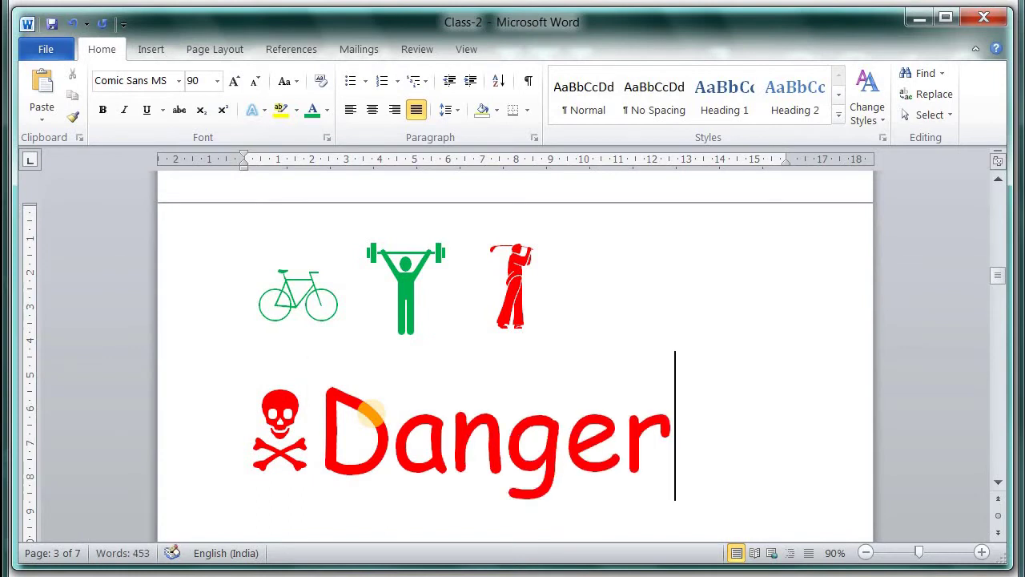
Make the word Danger green and underlined
left_click(320, 458)
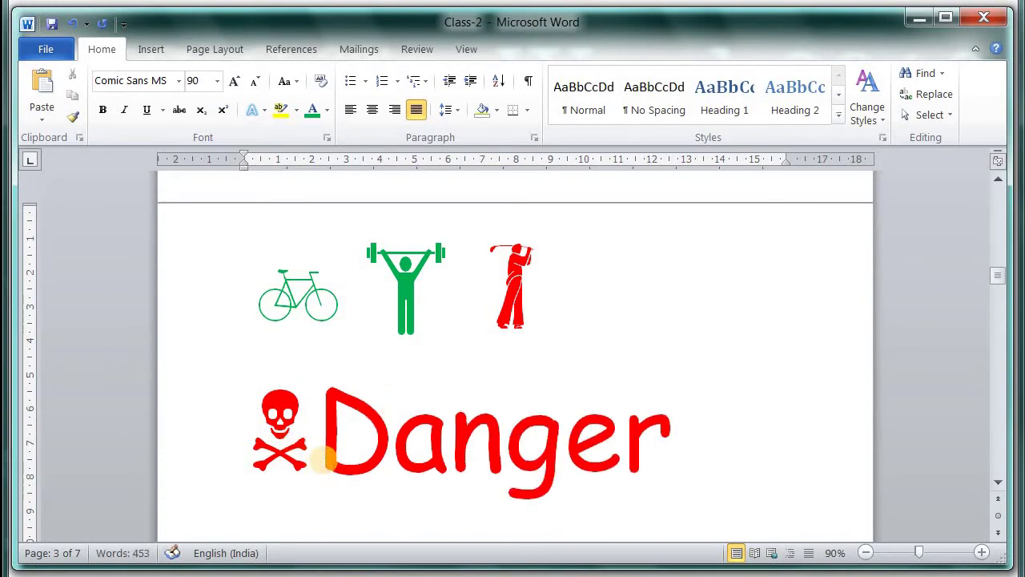
left_click_drag(352, 420, 698, 424)
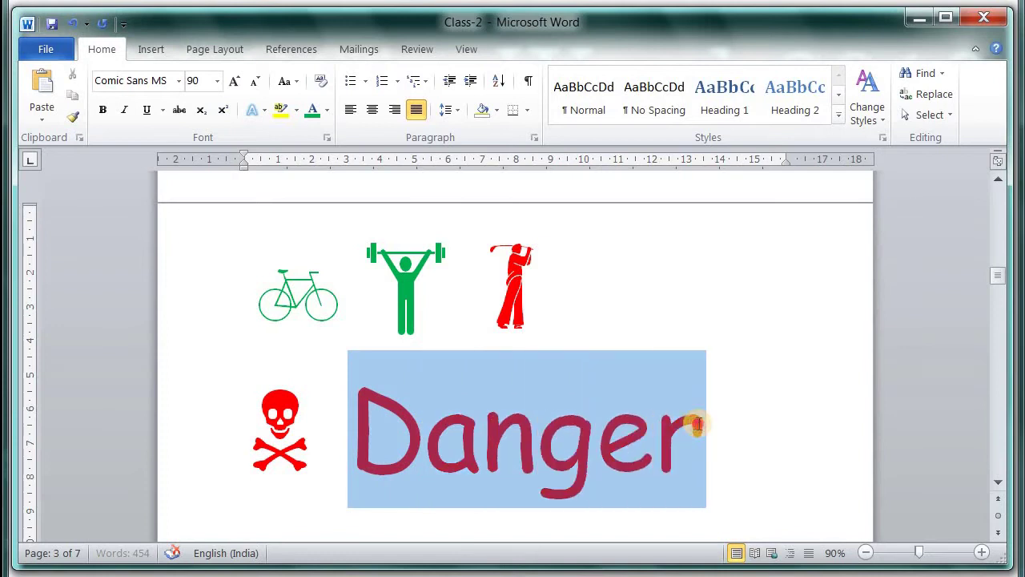
left_click(315, 112)
left_click(146, 110)
scroll(496, 407, "down", 3)
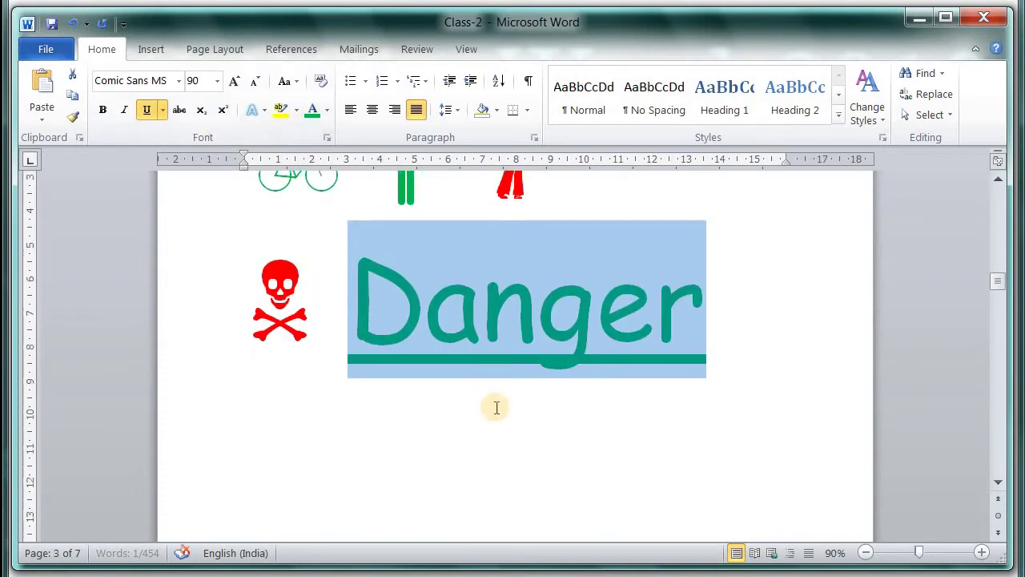
left_click(490, 405)
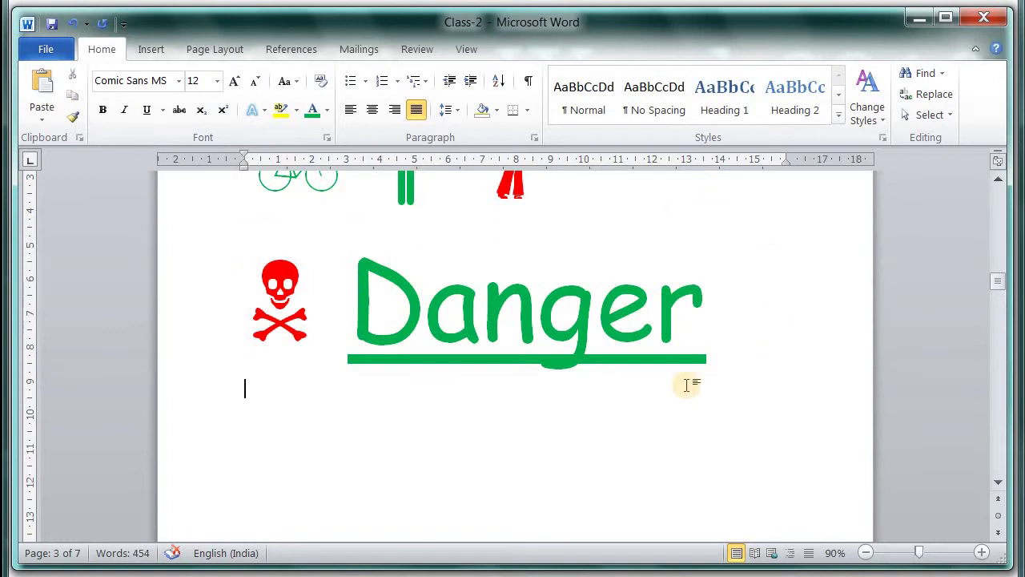
Enlarge the skull symbol to size 140
left_click(358, 333)
left_click(316, 315)
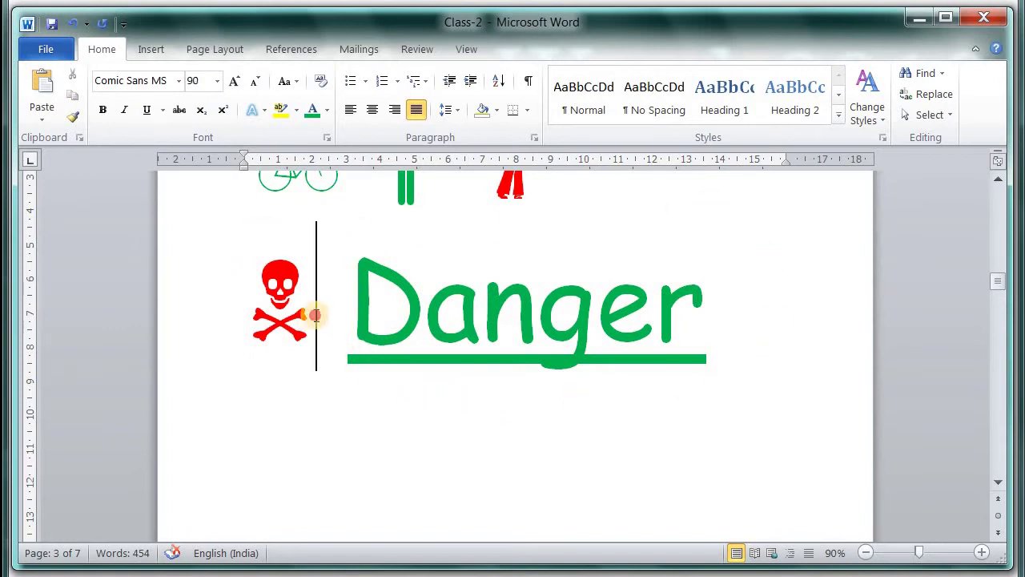
left_click_drag(315, 315, 247, 313)
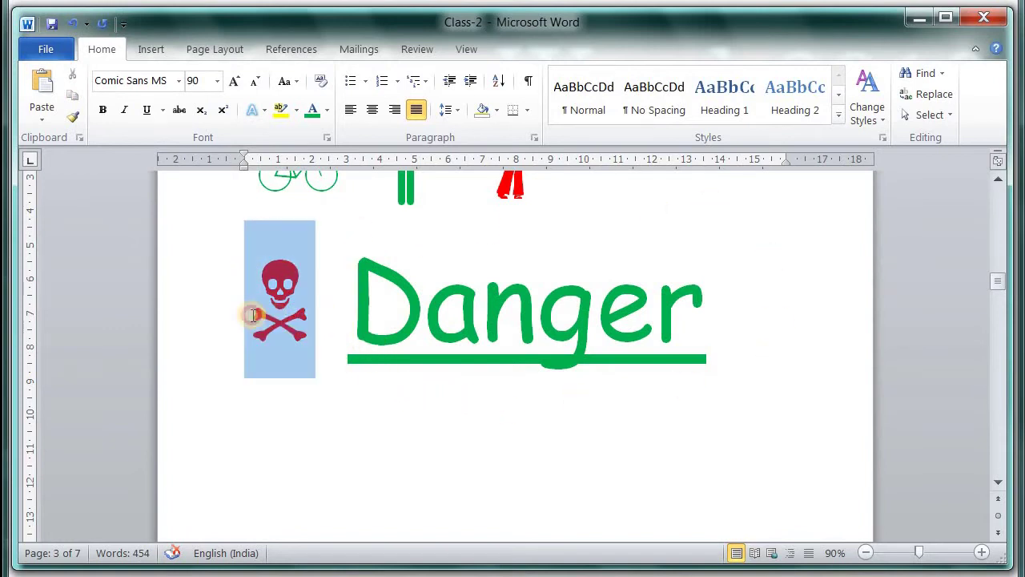
left_click(230, 82)
left_click(230, 82)
left_click(231, 81)
left_click(230, 82)
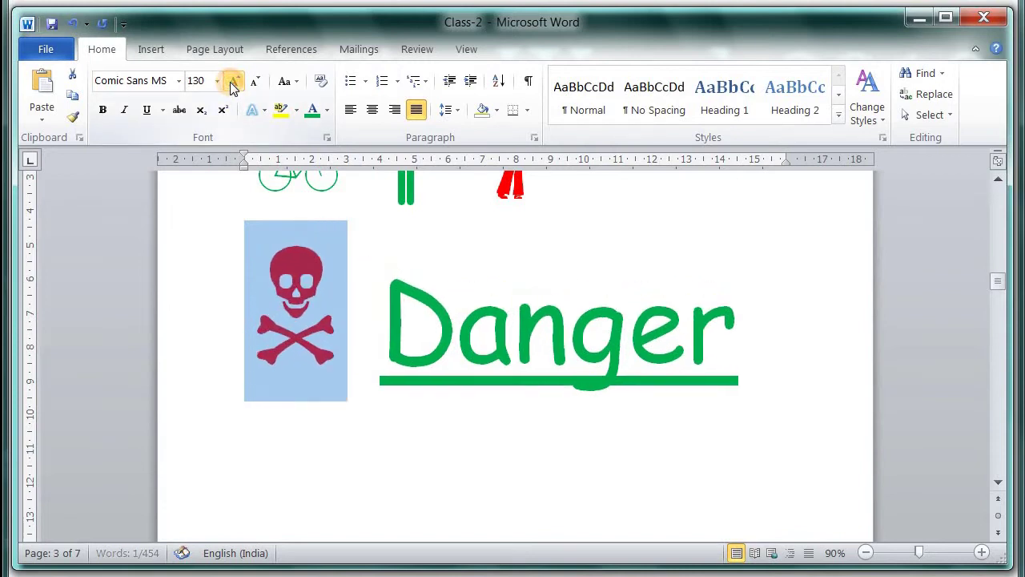
left_click(230, 82)
left_click(354, 329)
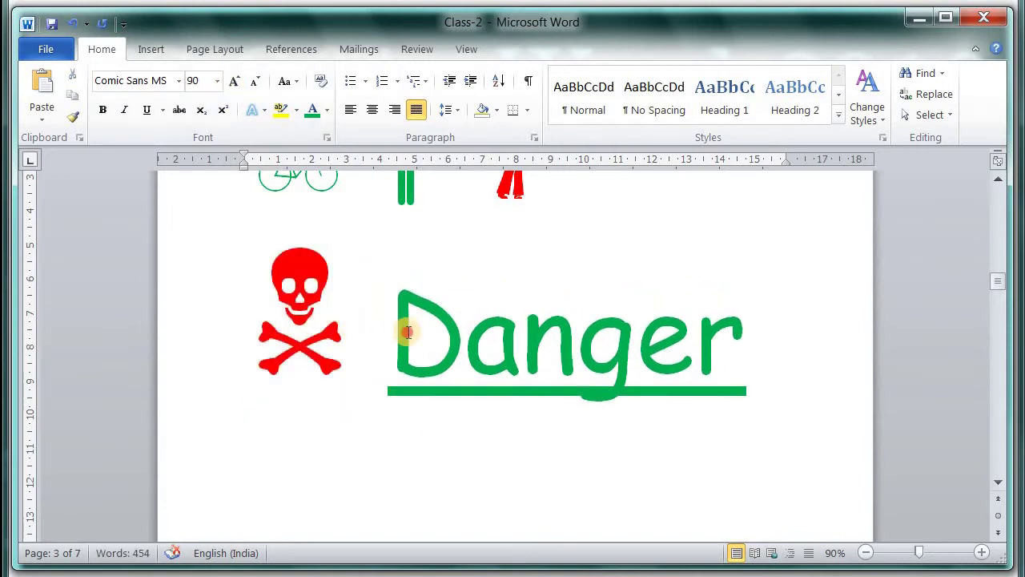
left_click_drag(408, 332, 767, 360)
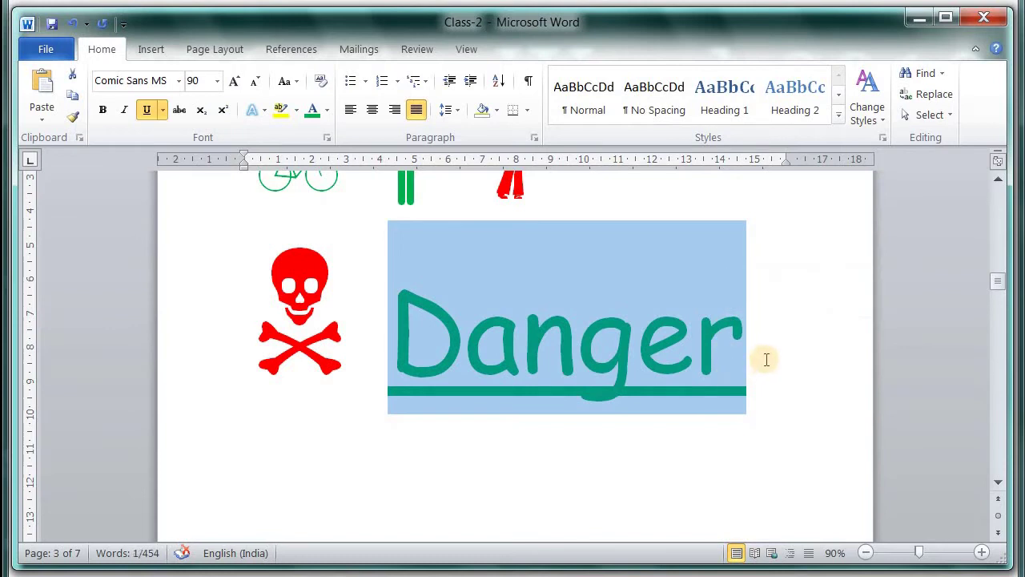
left_click(766, 360)
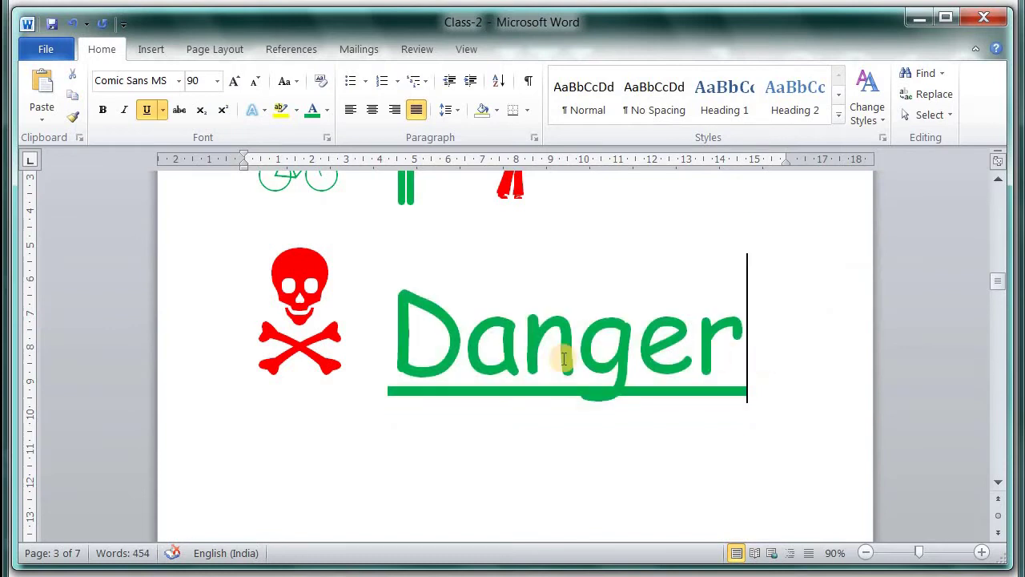
left_click(295, 346)
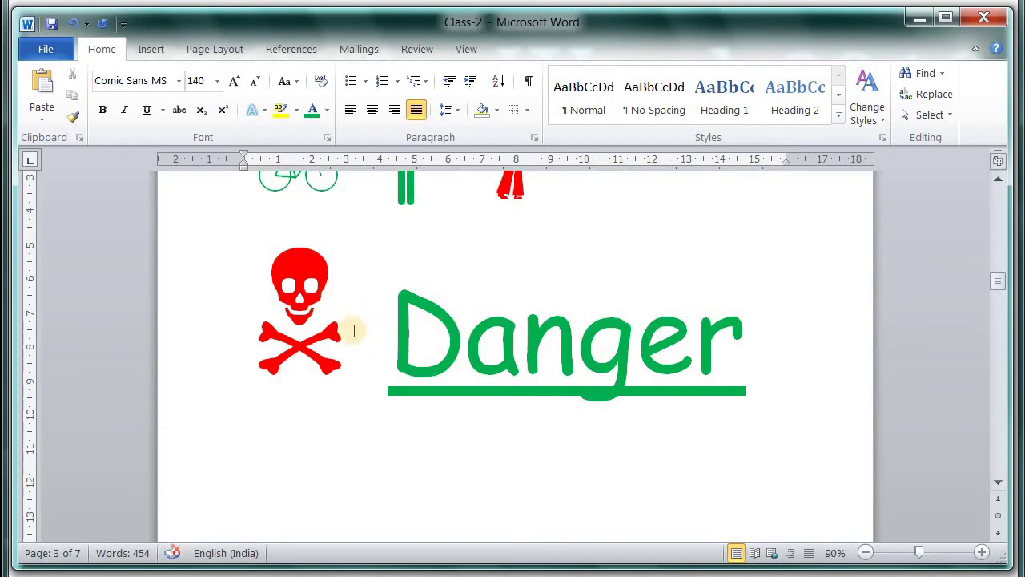
left_click(150, 49)
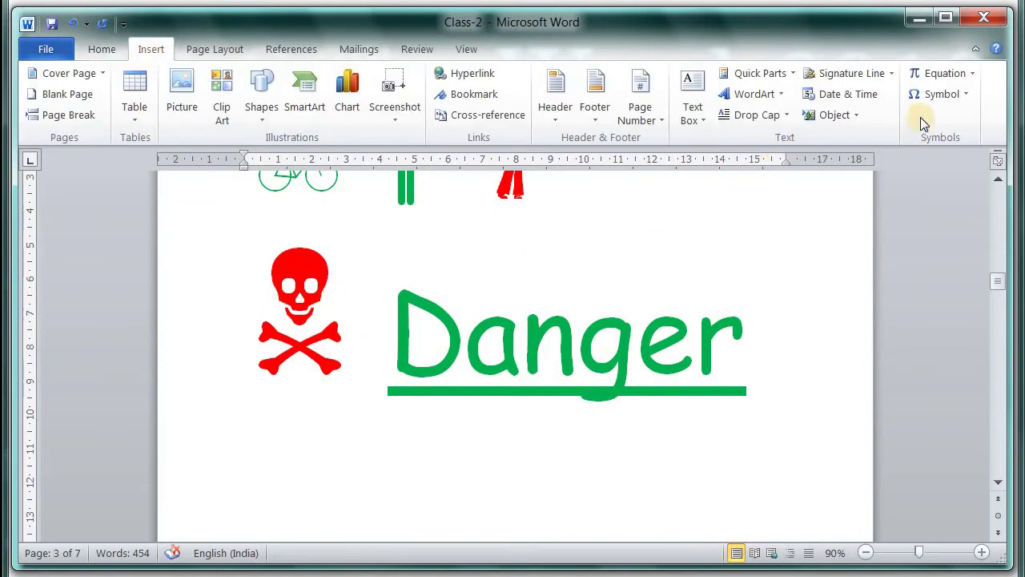
left_click(968, 94)
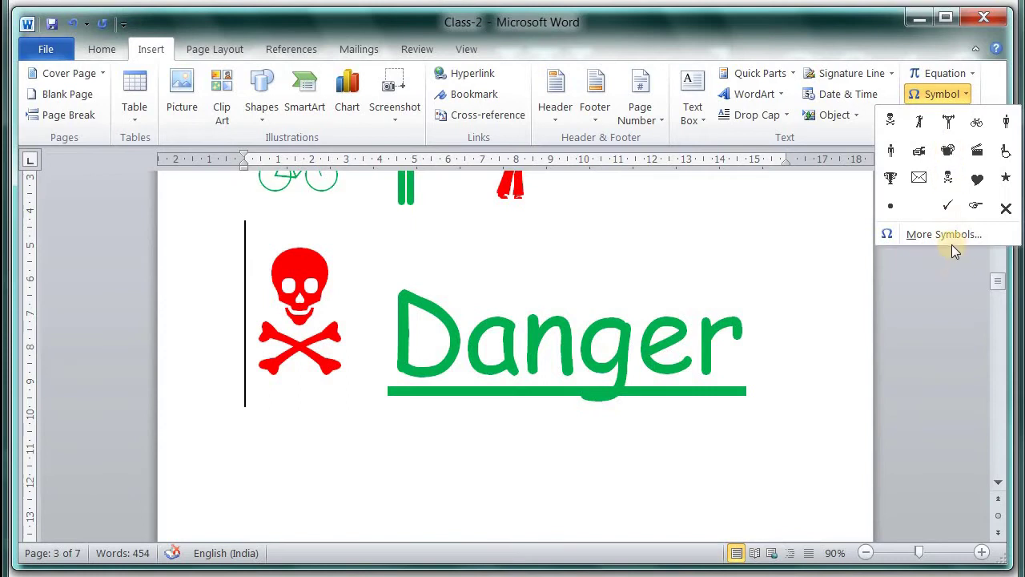
left_click(948, 235)
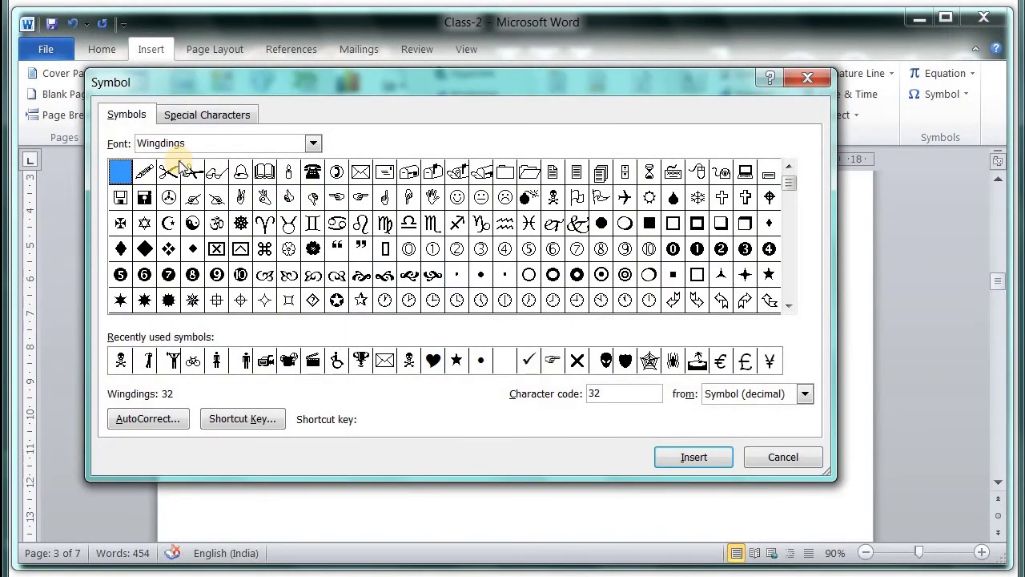
left_click(784, 456)
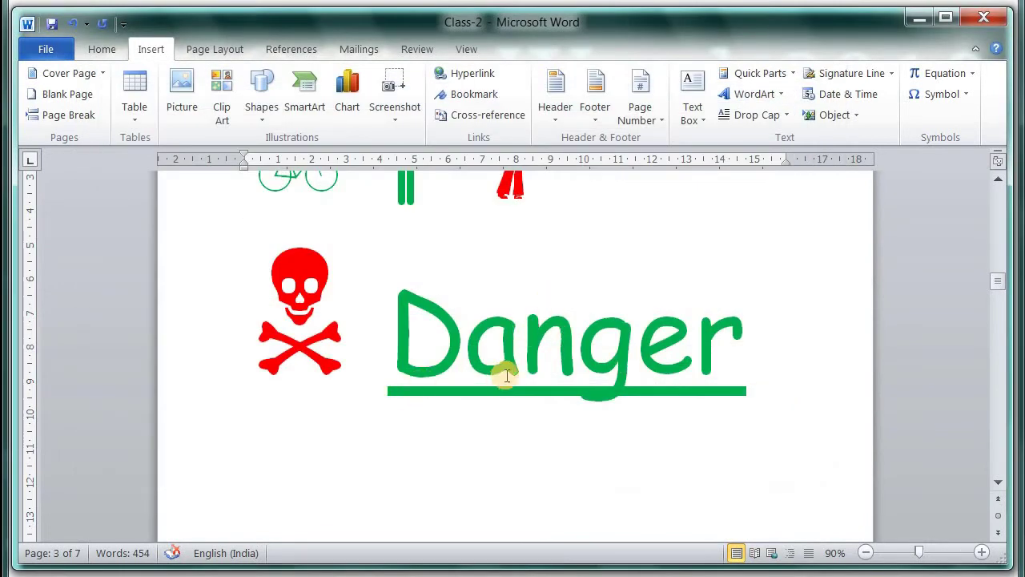
scroll(312, 334, "down", 2)
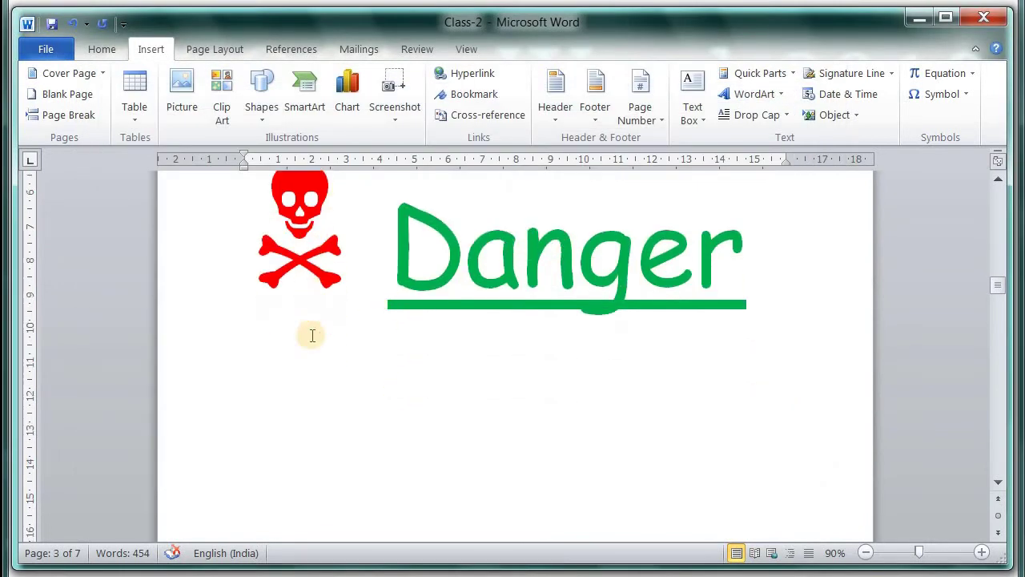
left_click(292, 350)
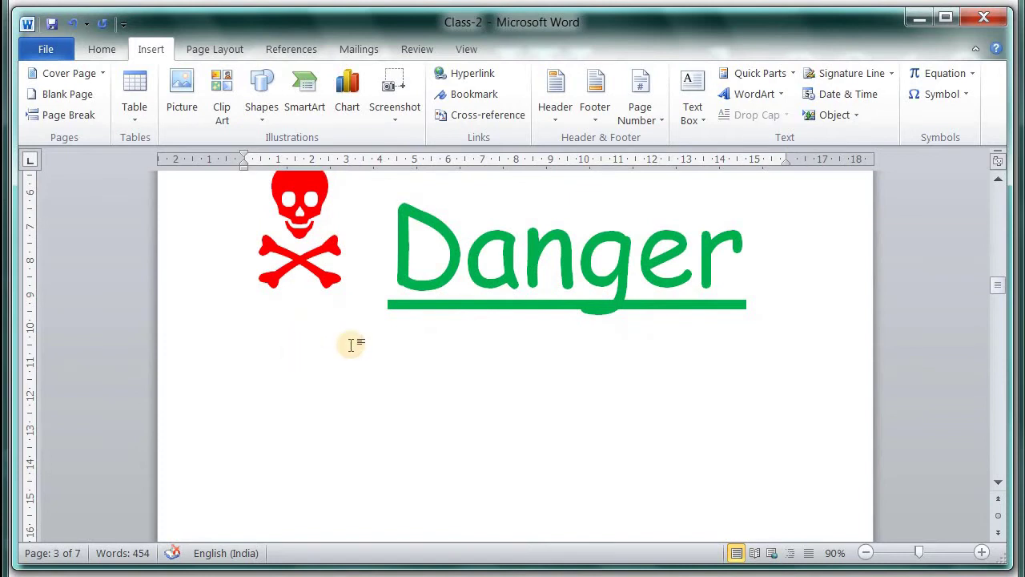
scroll(345, 347, "down", 1)
scroll(336, 341, "up", 3)
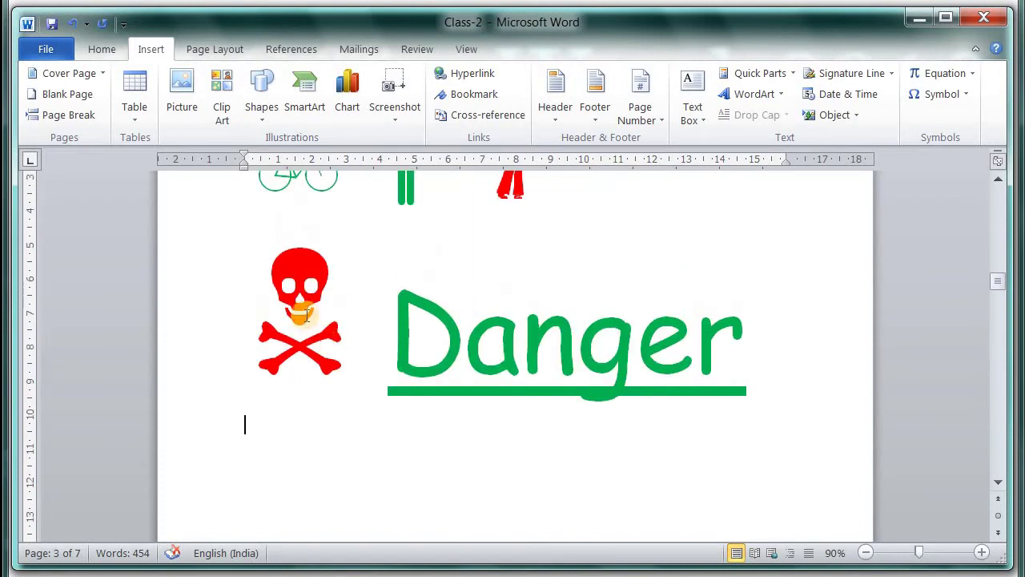
left_click(310, 311)
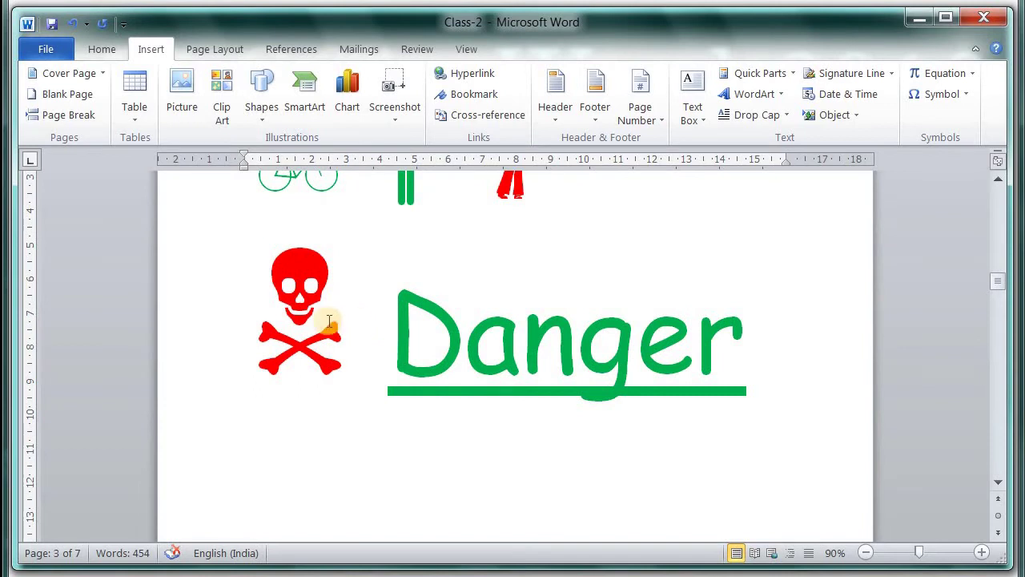
scroll(336, 376, "down", 4)
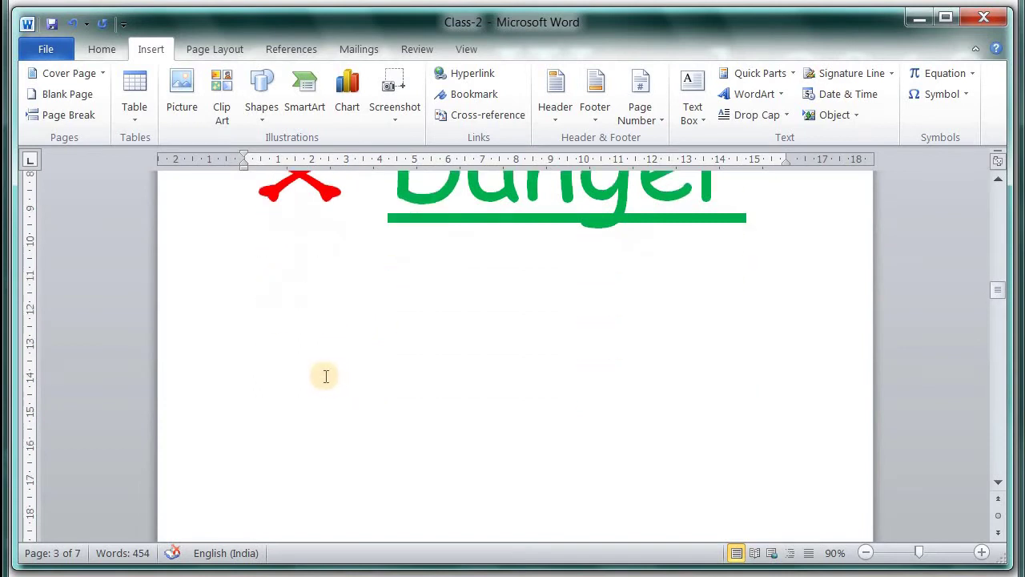
left_click(317, 308)
scroll(360, 325, "down", 2)
scroll(362, 336, "down", 3)
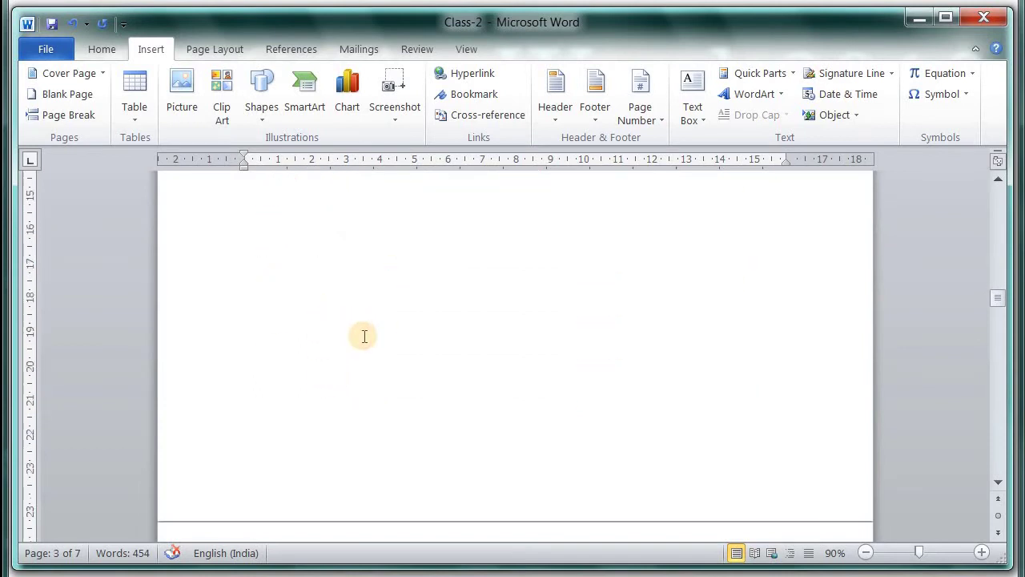
scroll(364, 337, "down", 3)
scroll(361, 336, "up", 4)
scroll(353, 334, "up", 2)
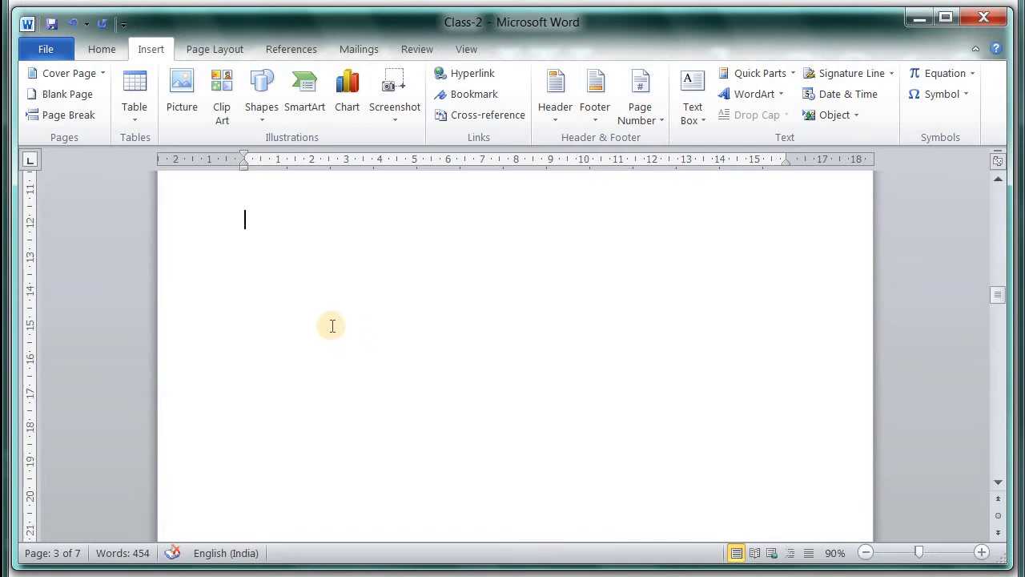
scroll(332, 325, "up", 2)
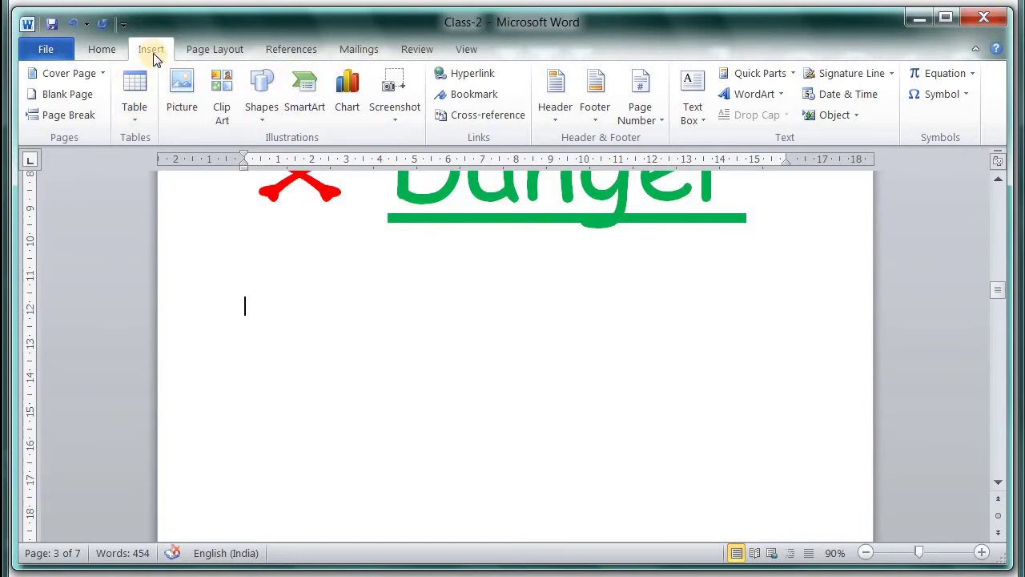
Search Clip Art for rose, ball, men, then cat, and insert the vet-and-cat clip
left_click(222, 114)
type("rose")
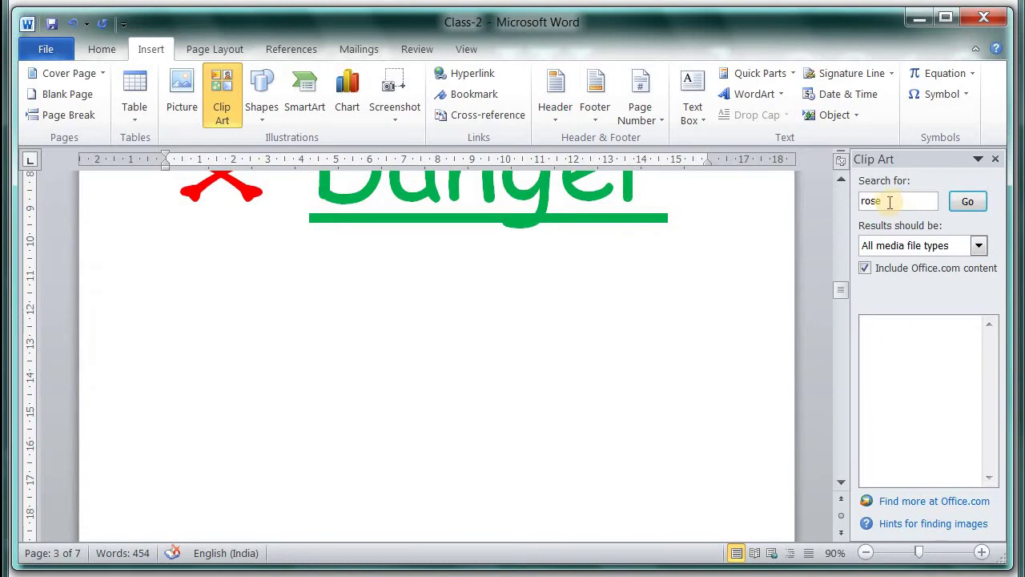
left_click(889, 202)
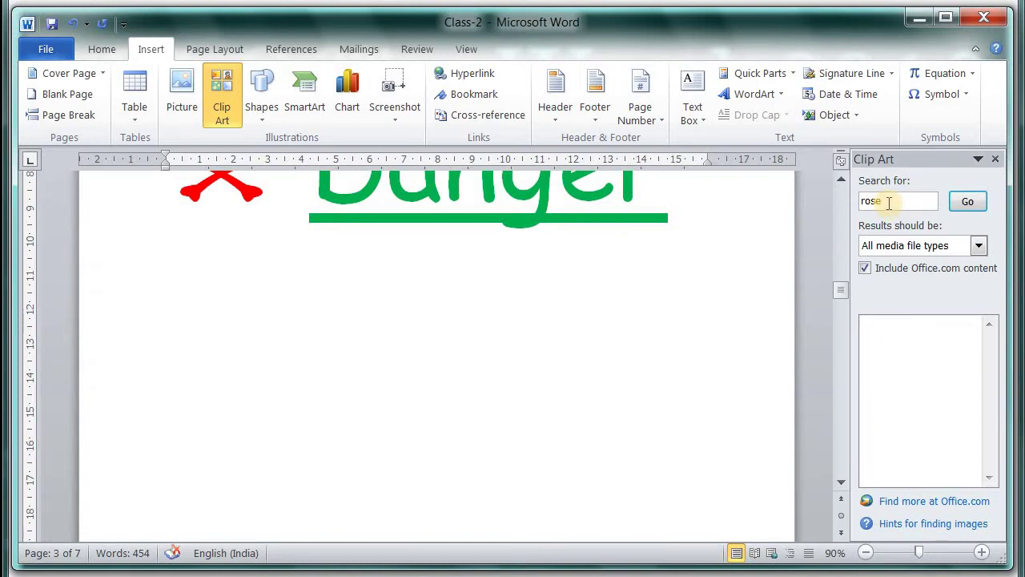
left_click(967, 201)
type("ball")
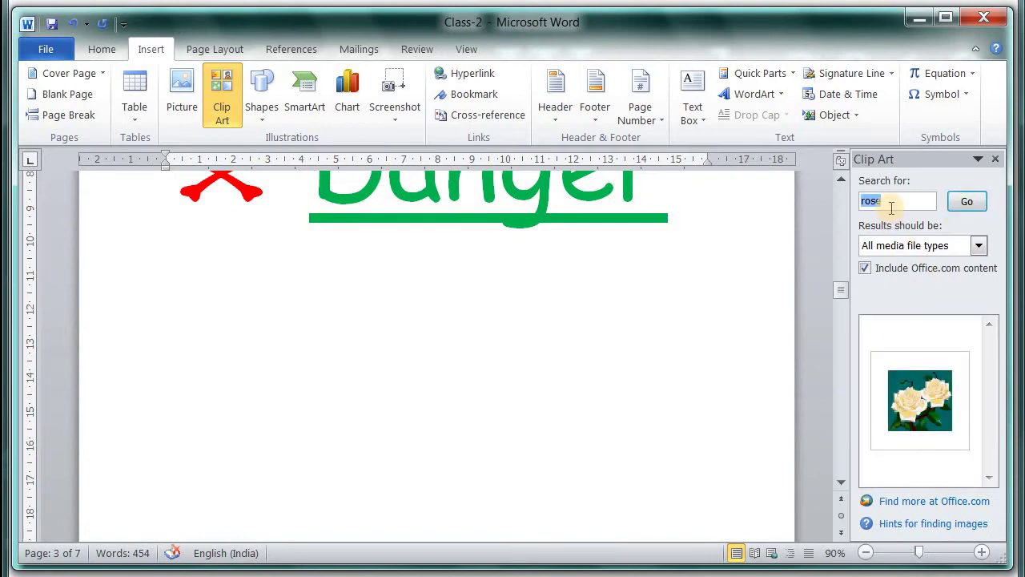
left_click(968, 203)
type("men")
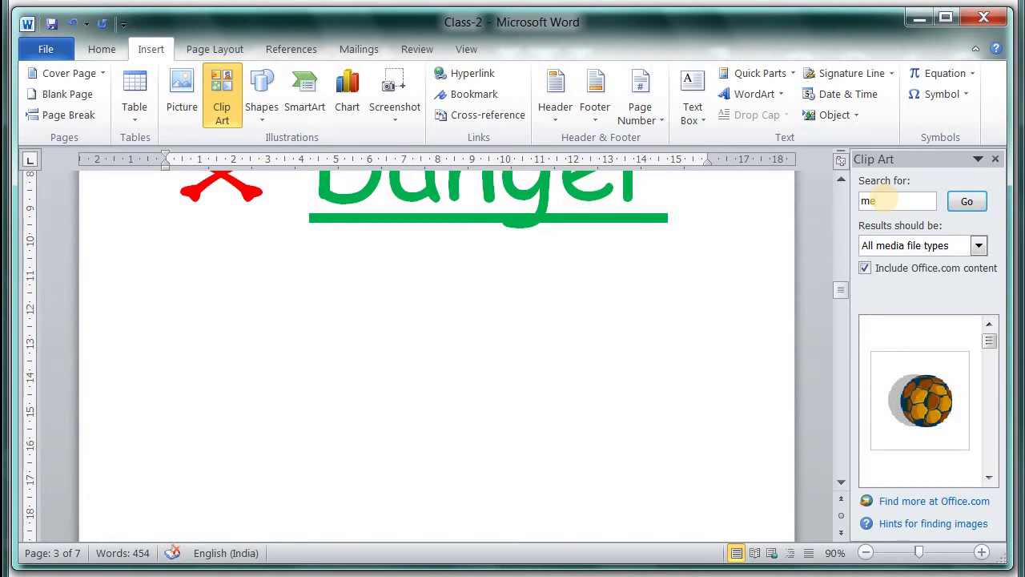
left_click(968, 203)
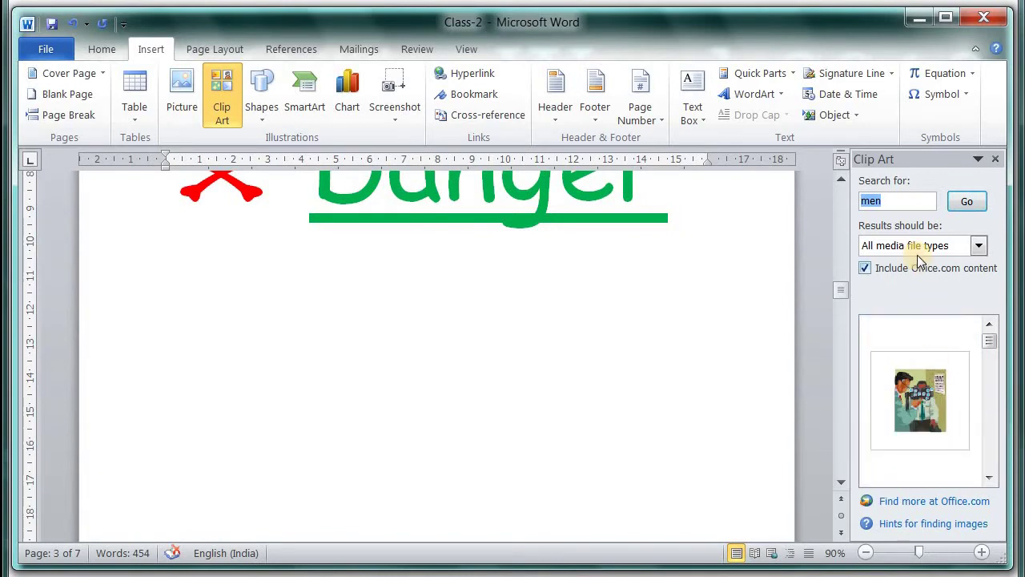
type("cat")
left_click(967, 202)
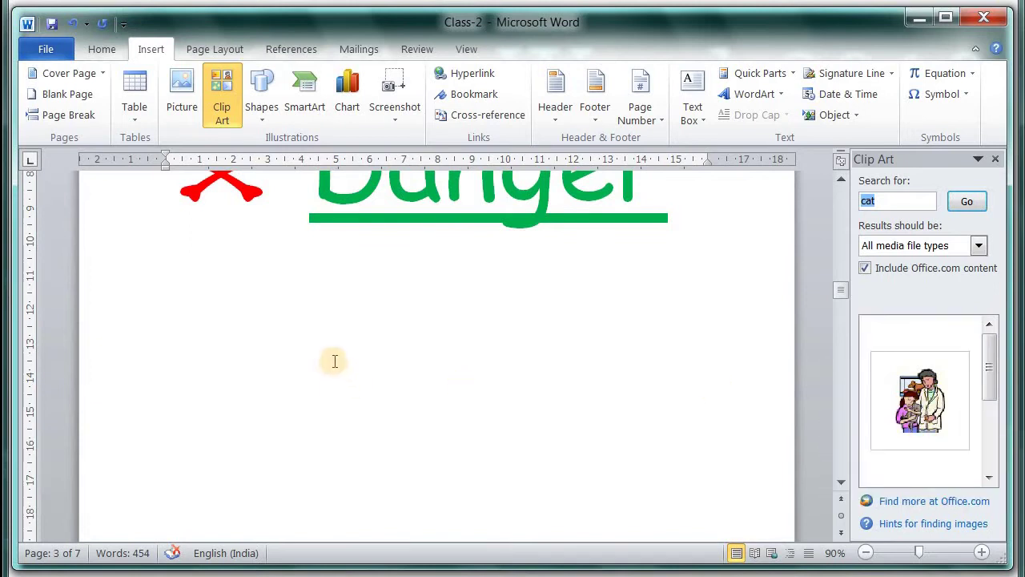
left_click(928, 403)
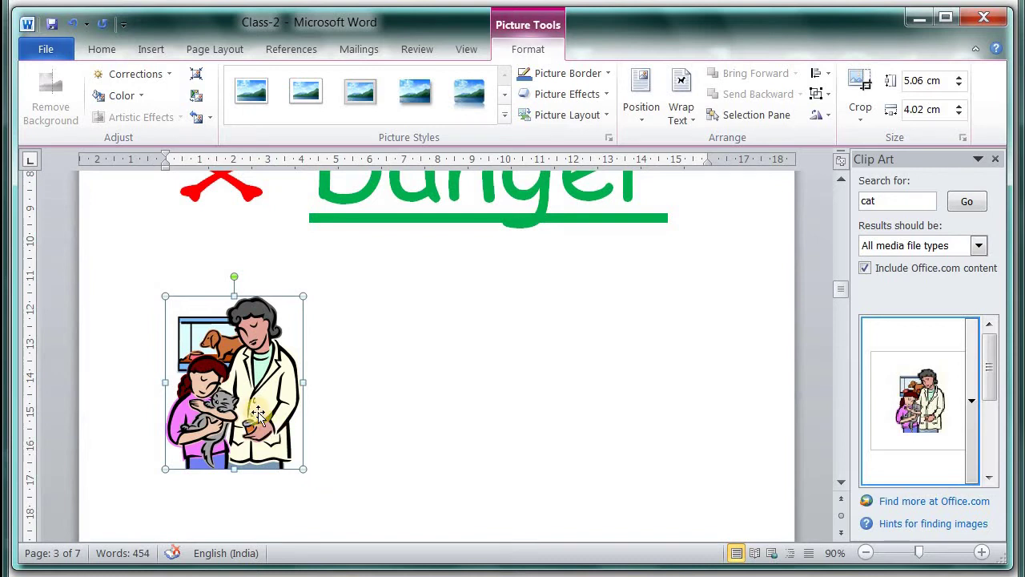
Search clip art for dog, then correct the misspelled term and search 'flower'
left_click(879, 201)
type("d")
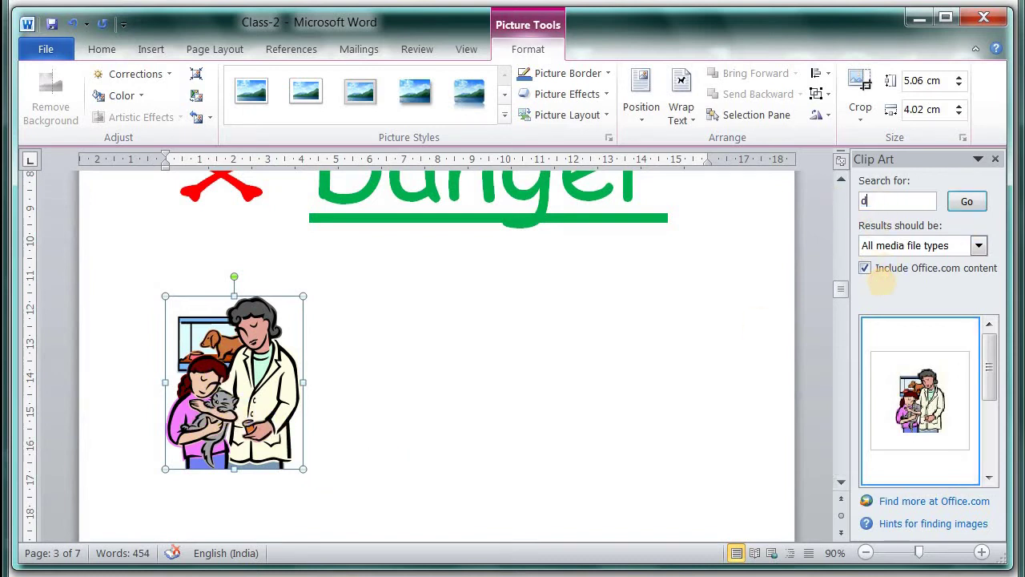
type("og")
left_click(984, 207)
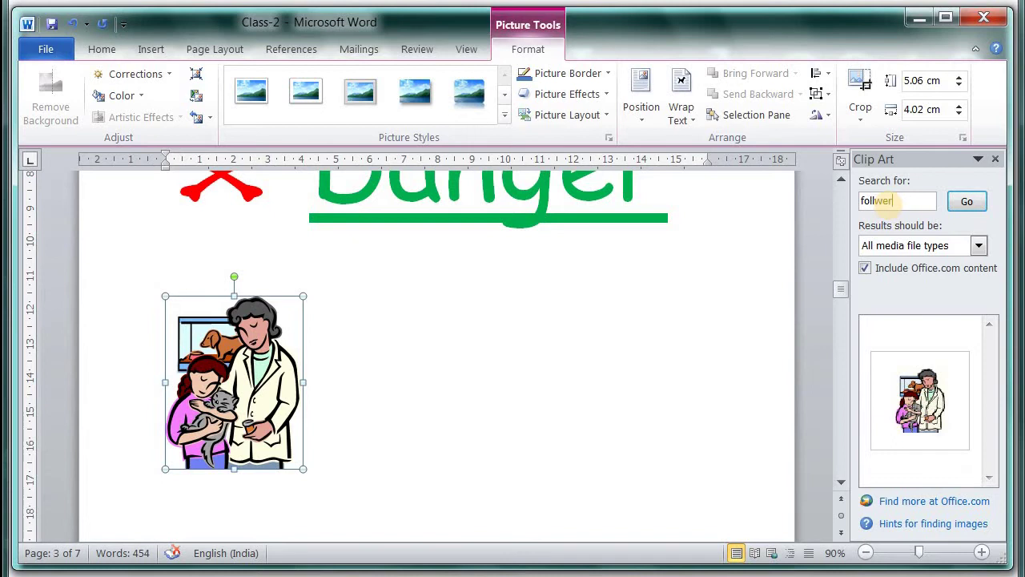
left_click(967, 202)
double_click(885, 201)
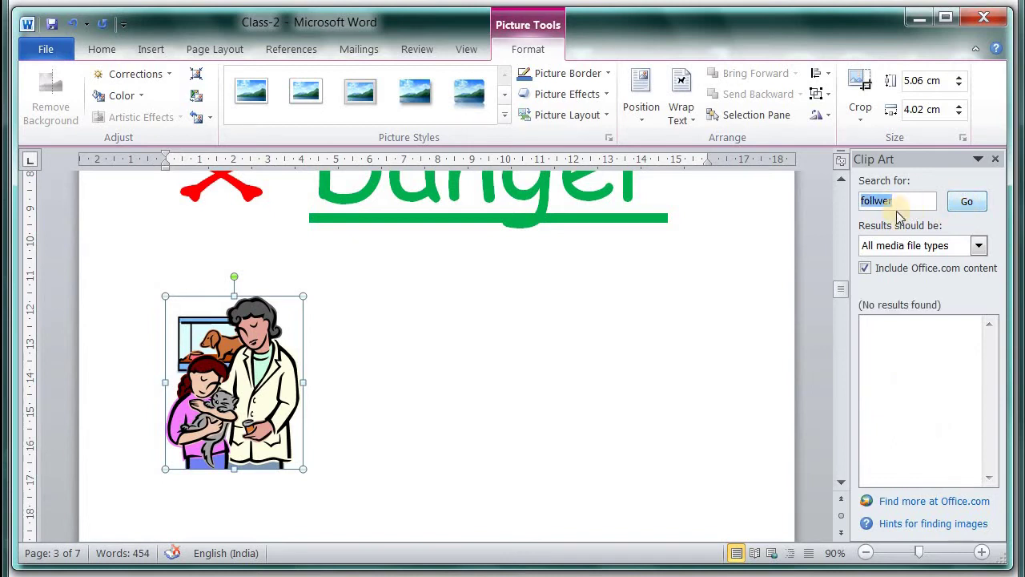
left_click(874, 201)
key("BackSpace")
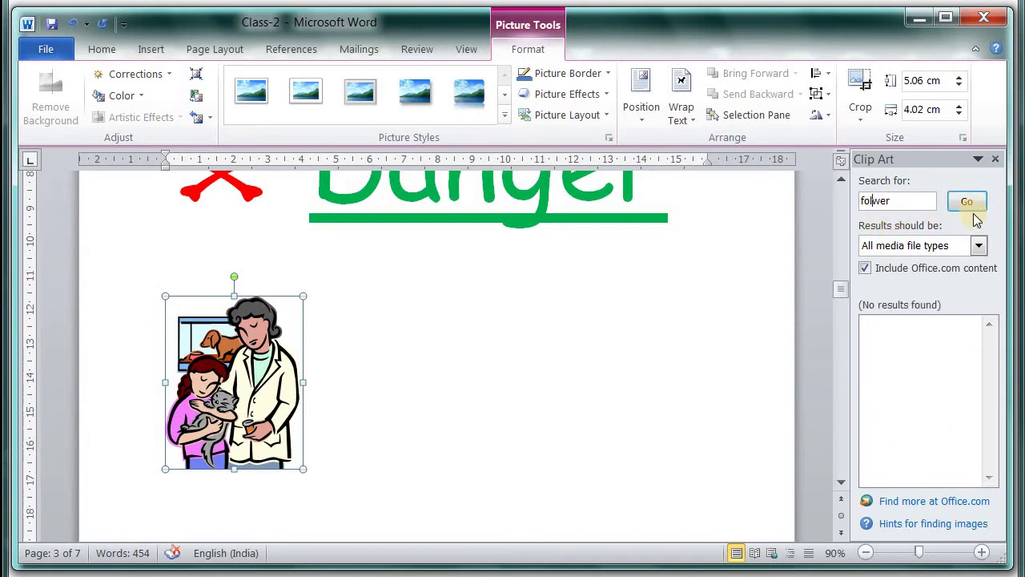
left_click(972, 204)
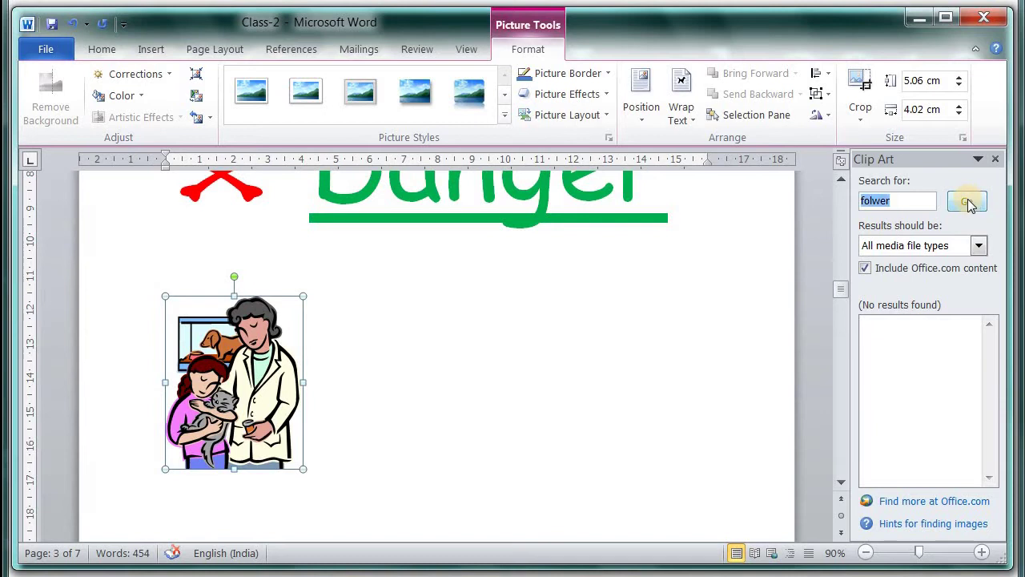
left_click(873, 200)
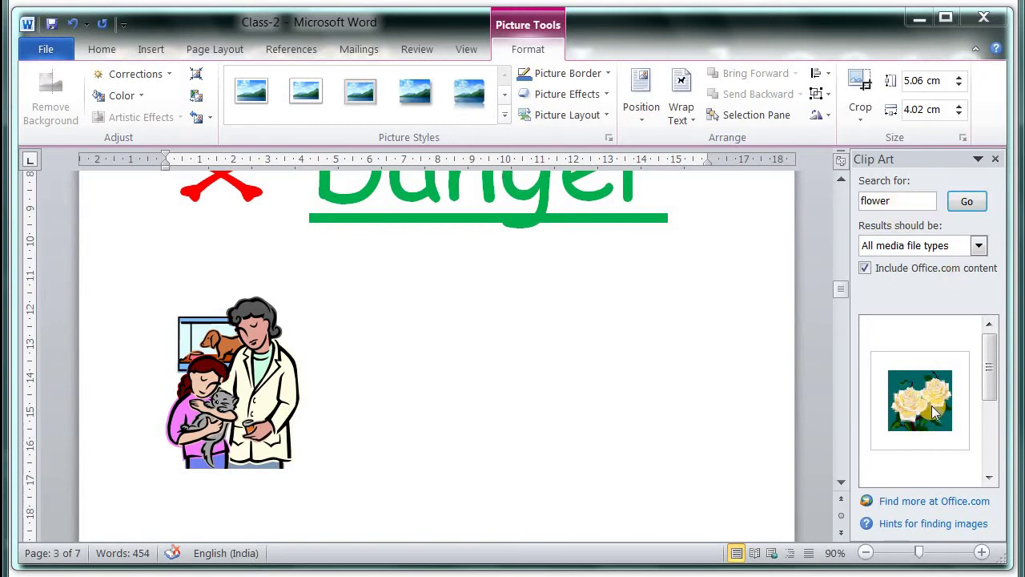
Drag the Oregold Roses clip toward the page and set the caret below the vet picture
mouse_move(935, 411)
left_mouse_down()
mouse_move(207, 430)
mouse_move(247, 391)
mouse_move(320, 412)
left_mouse_up()
left_click(327, 385)
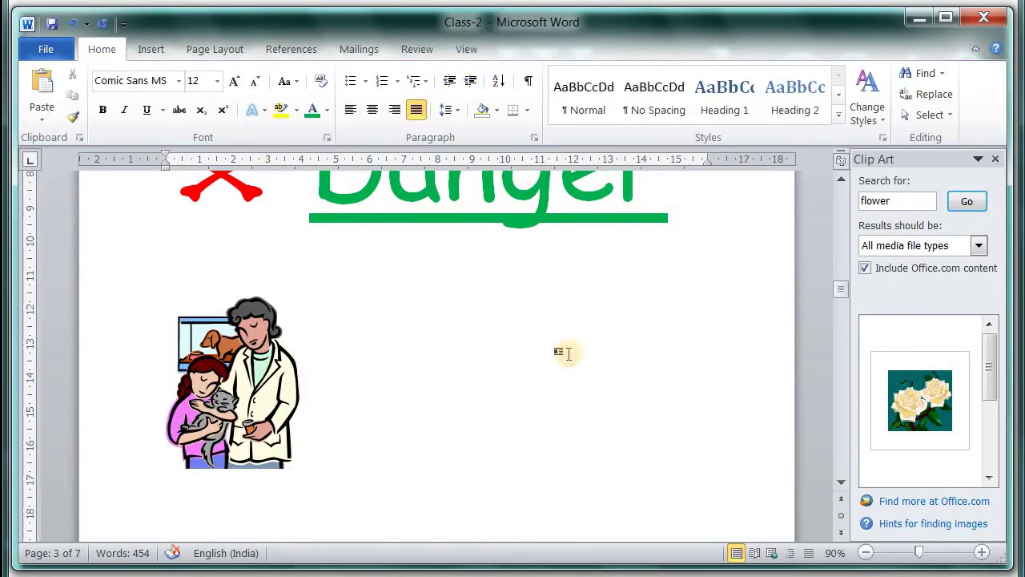
mouse_move(925, 416)
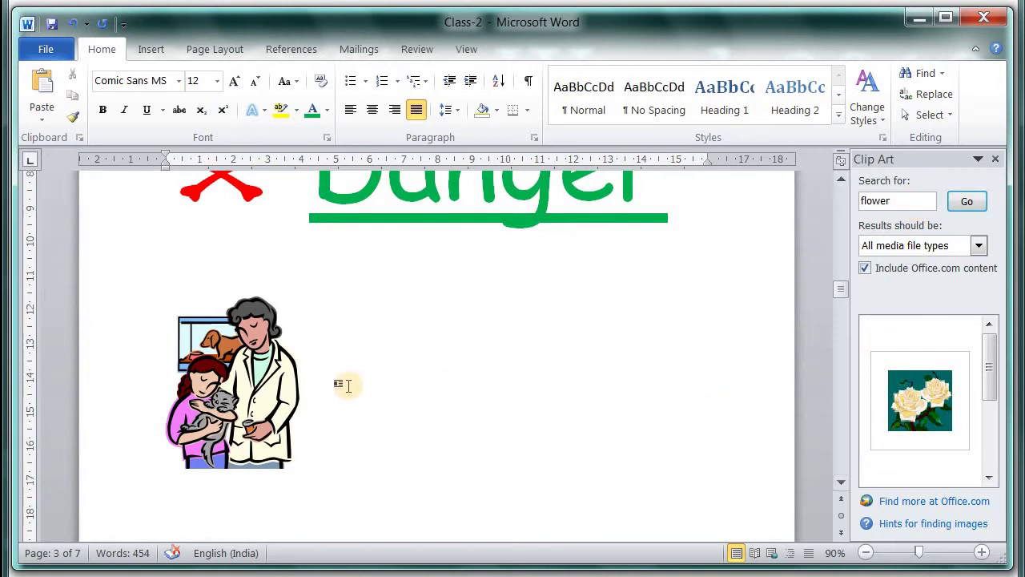
left_click(358, 447)
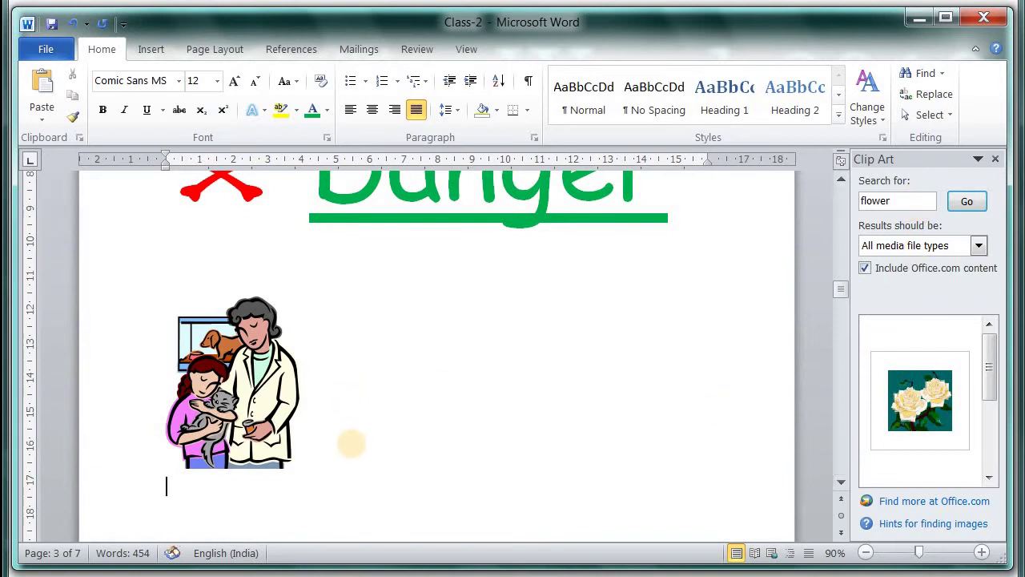
scroll(428, 425, "down", 4)
mouse_move(908, 421)
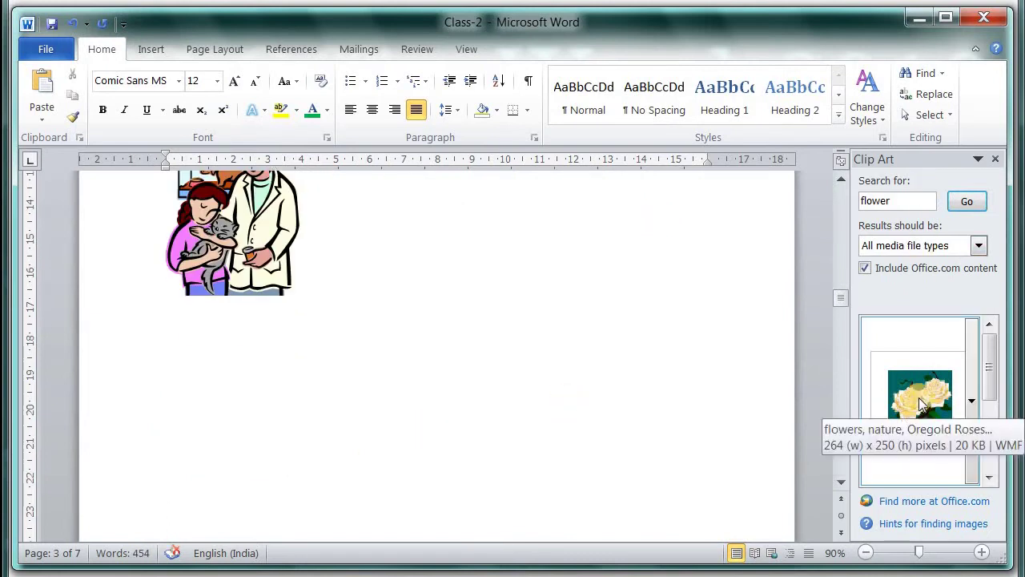
mouse_move(921, 401)
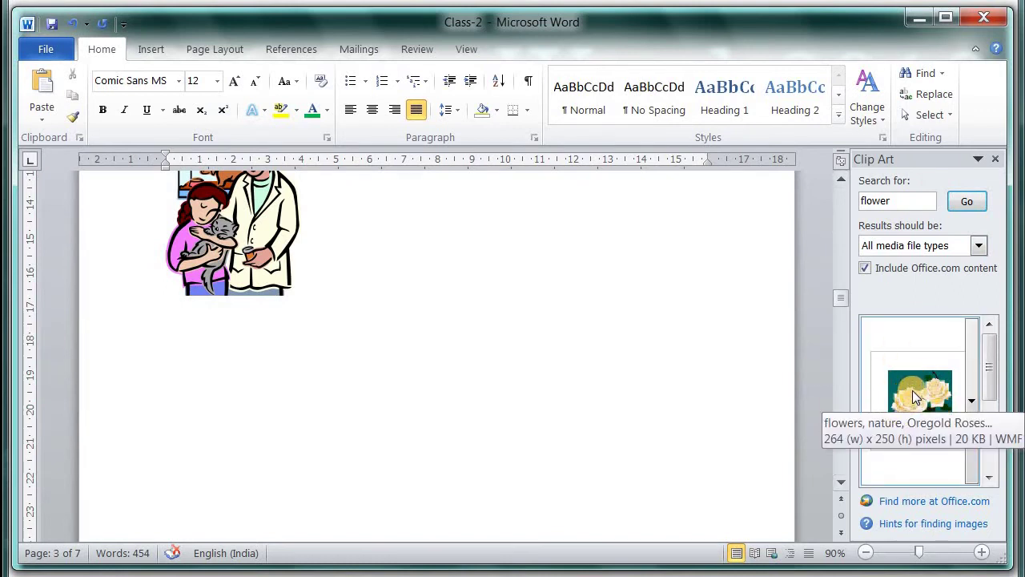
Insert the Oregold Roses clip art and add an empty line separating it from the vet picture
left_click(912, 391)
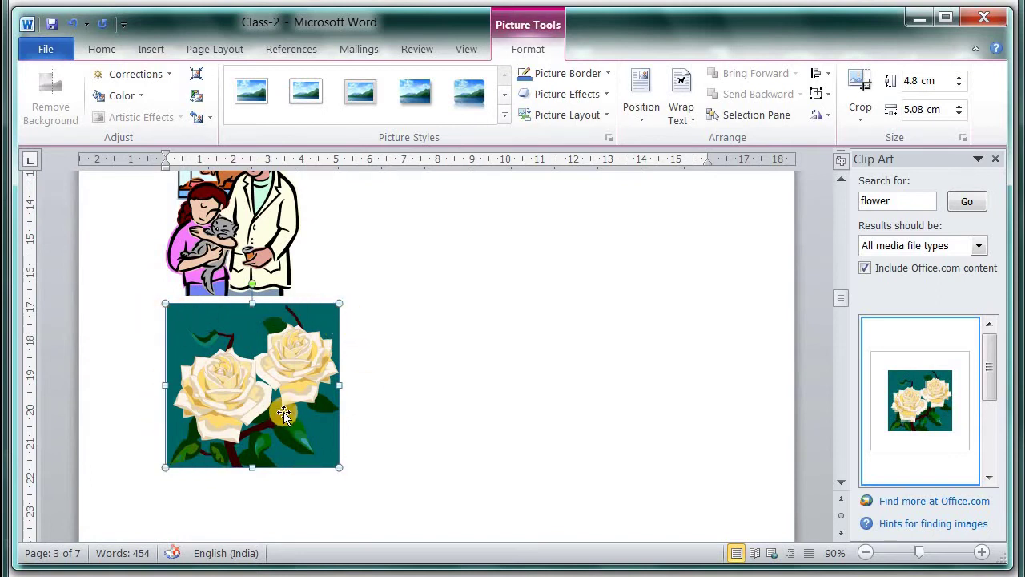
left_click(319, 269)
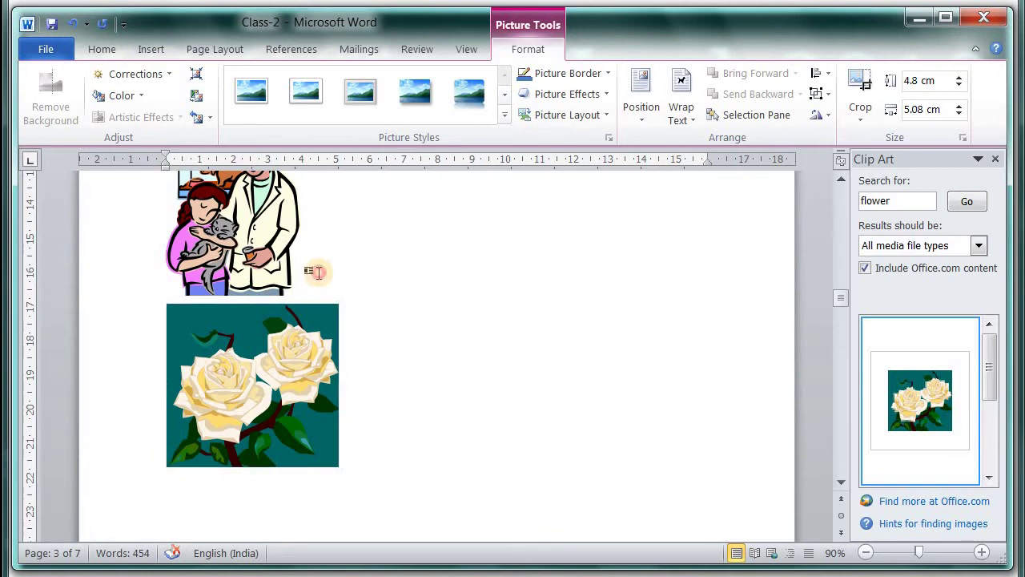
key("Return")
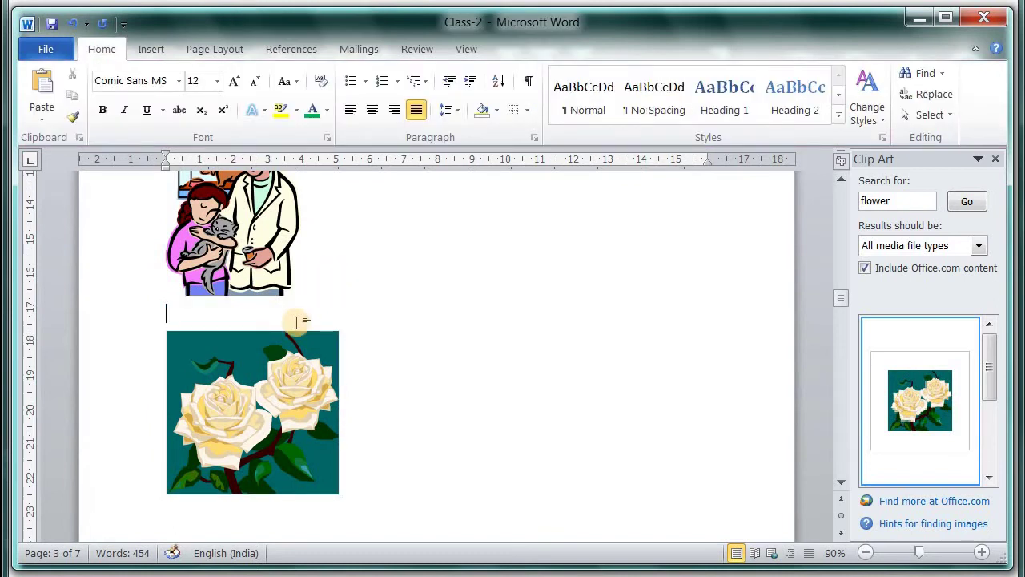
scroll(288, 320, "down", 3)
left_click(277, 311)
scroll(430, 345, "up", 3)
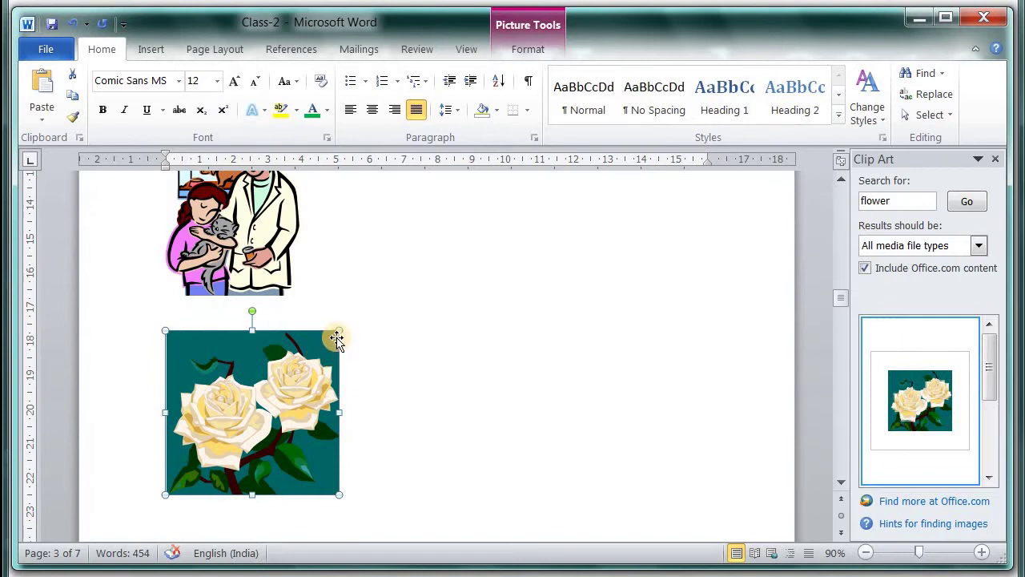
Squash the vet-and-cat picture shorter by dragging its bottom edge up, then reselect the roses
left_click_drag(337, 328, 333, 327)
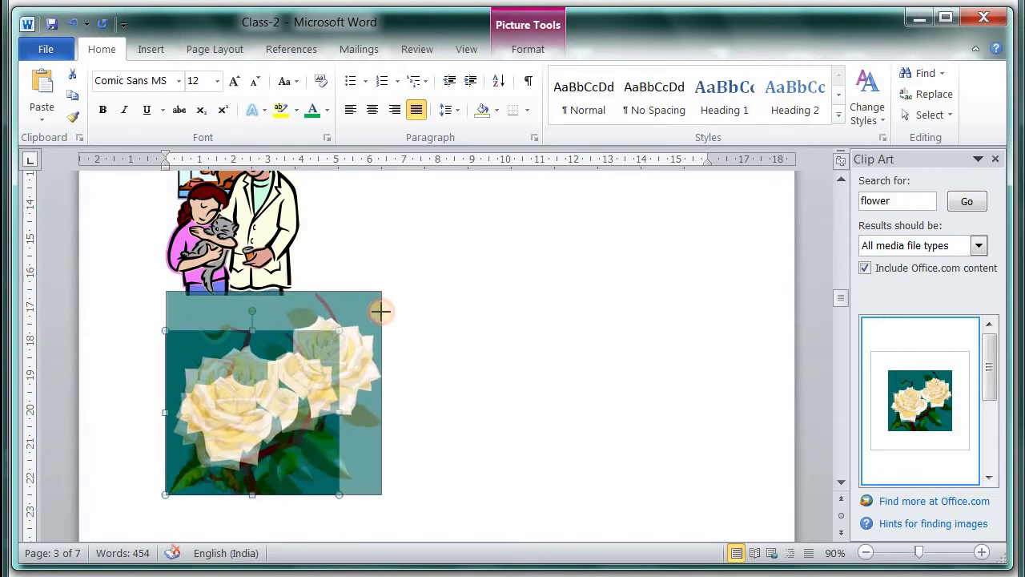
left_click(265, 291)
scroll(418, 354, "up", 3)
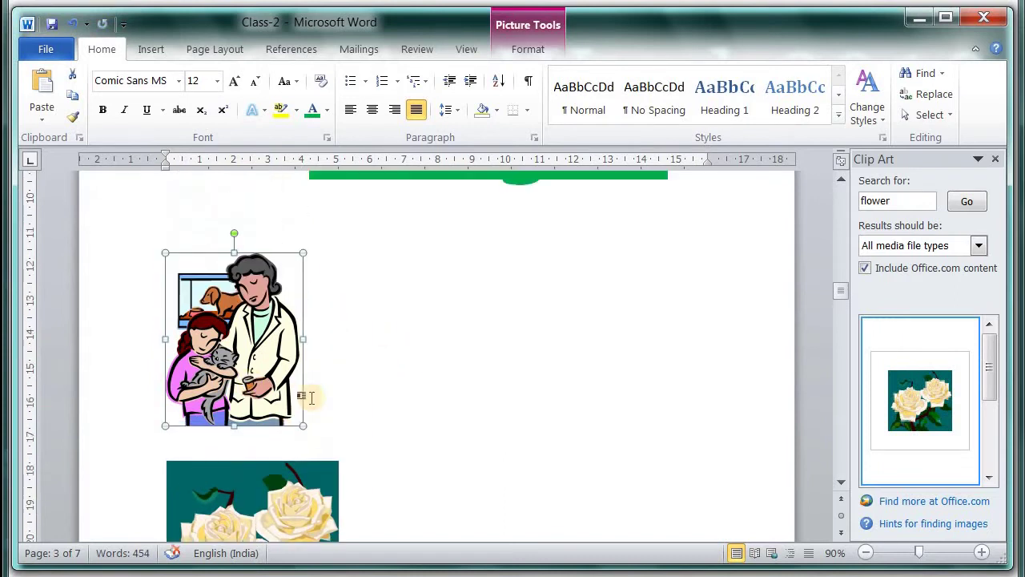
left_click_drag(234, 425, 234, 320)
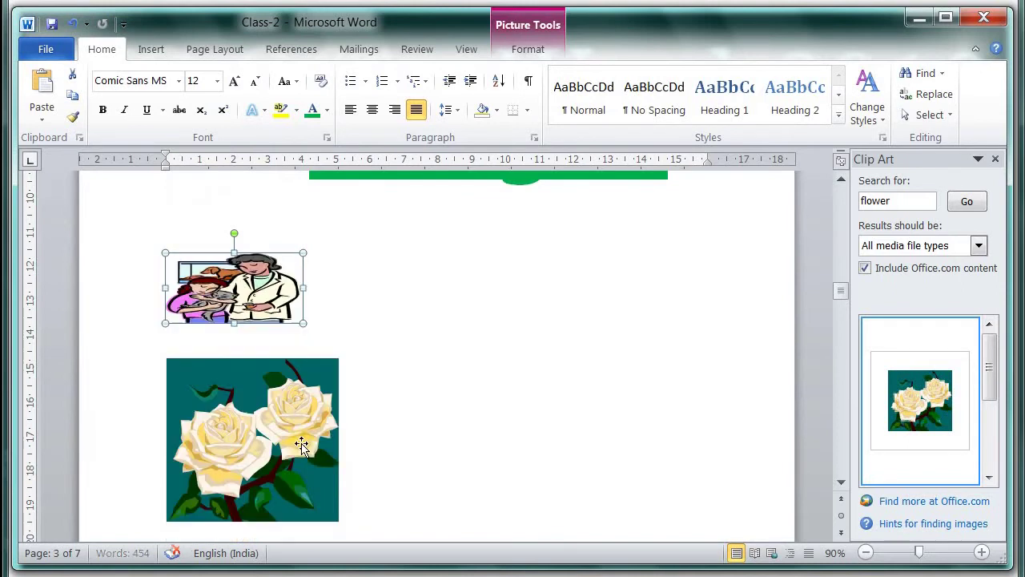
scroll(251, 360, "down", 2)
left_click(331, 379)
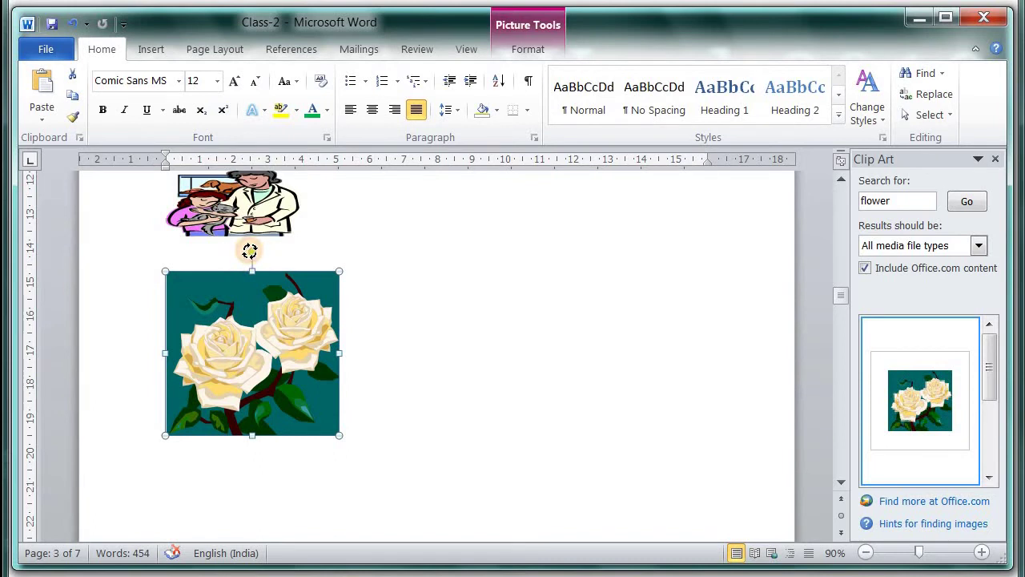
Tilt the roses picture slightly, then straighten it back upright
left_click_drag(250, 251, 350, 361)
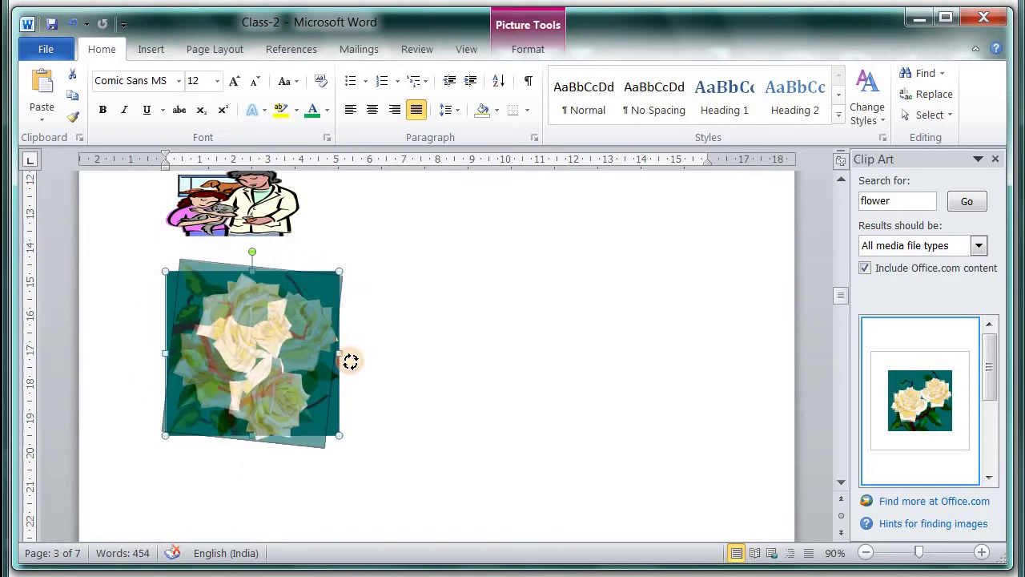
left_click_drag(350, 362, 254, 264)
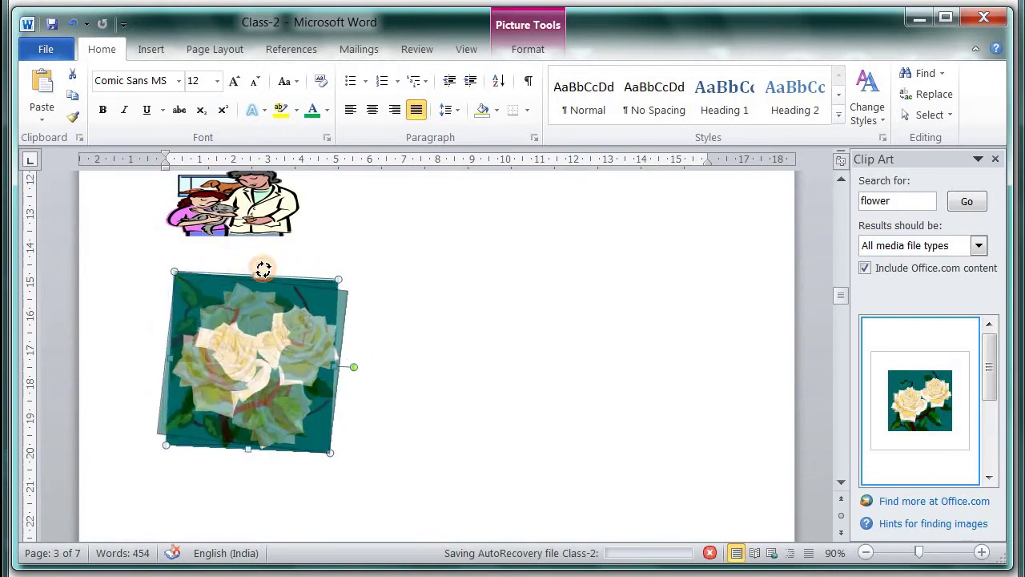
left_click_drag(253, 264, 252, 263)
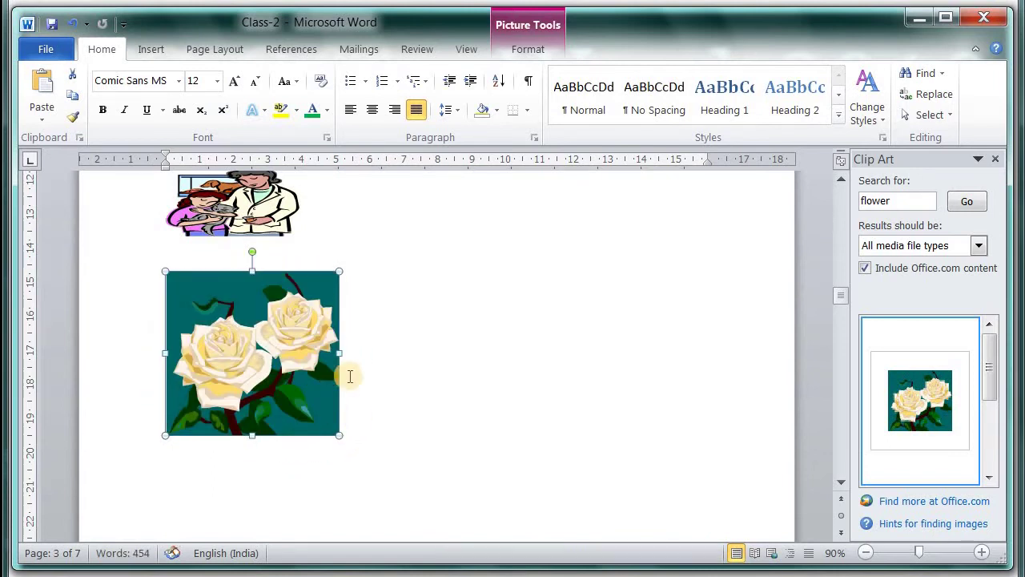
Resize the roses picture to about 4.58 cm high by 5.39 cm wide
mouse_move(340, 350)
left_mouse_down()
mouse_move(598, 353)
mouse_move(338, 352)
left_mouse_up()
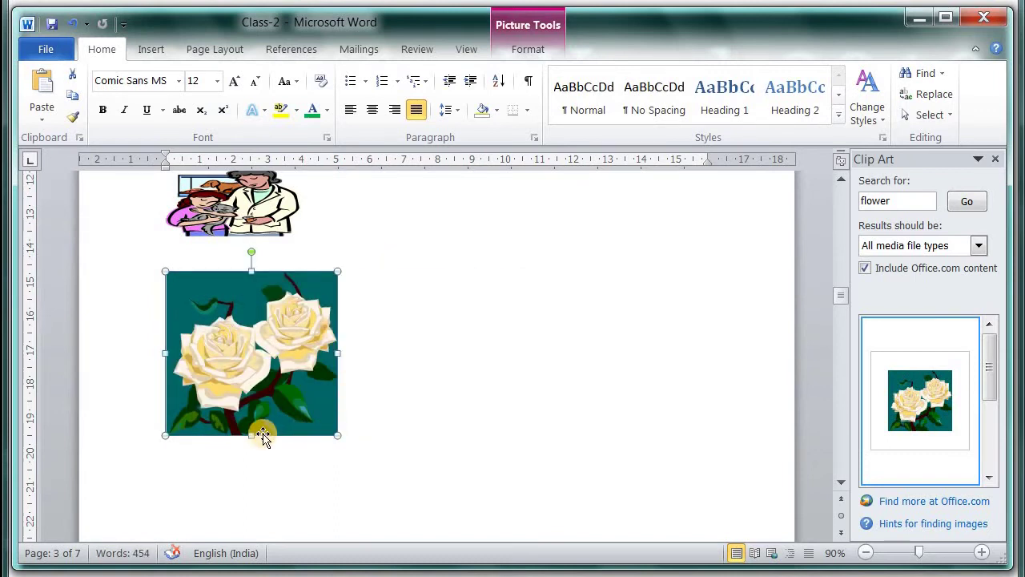
mouse_move(251, 438)
left_mouse_down()
mouse_move(250, 477)
mouse_move(251, 417)
left_mouse_up()
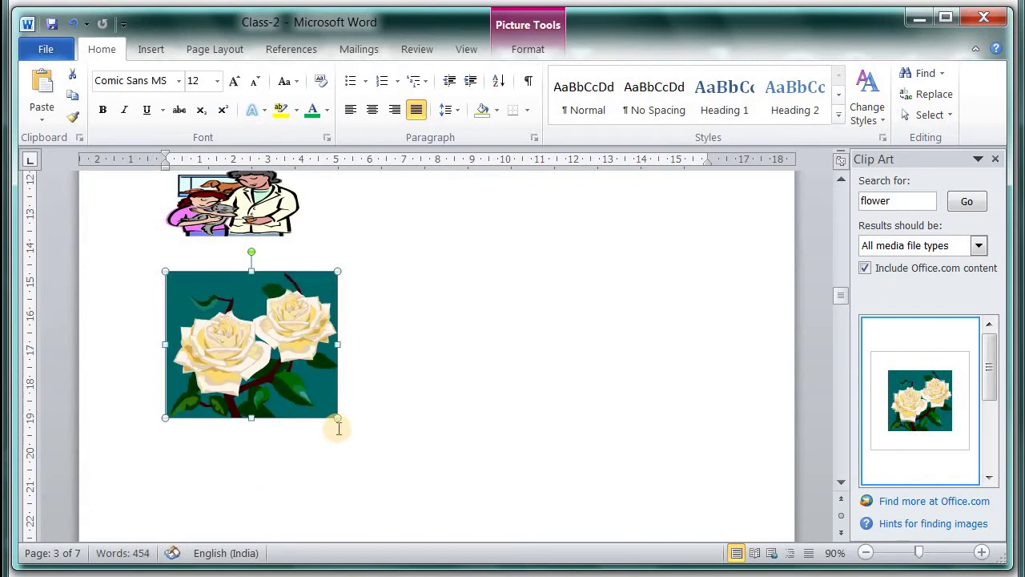
left_click_drag(336, 418, 330, 410)
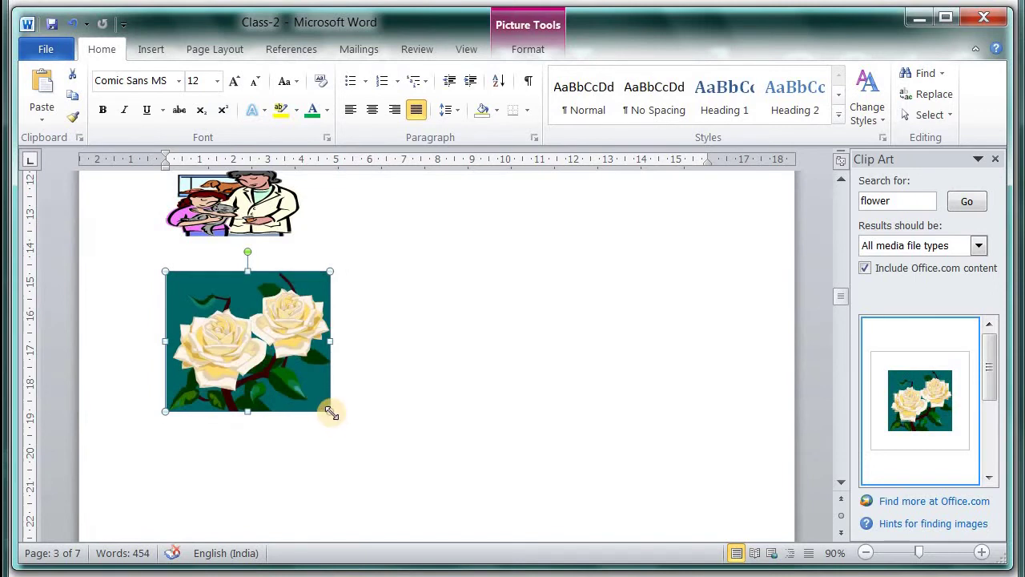
mouse_move(331, 412)
left_mouse_down()
mouse_move(388, 439)
mouse_move(308, 387)
mouse_move(375, 407)
left_mouse_up()
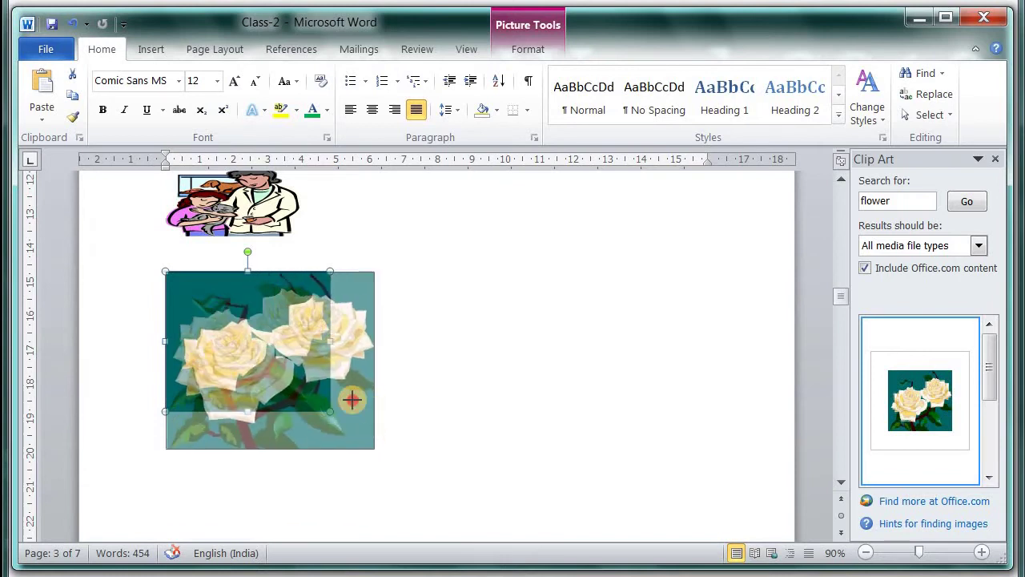
left_click_drag(375, 407, 350, 401)
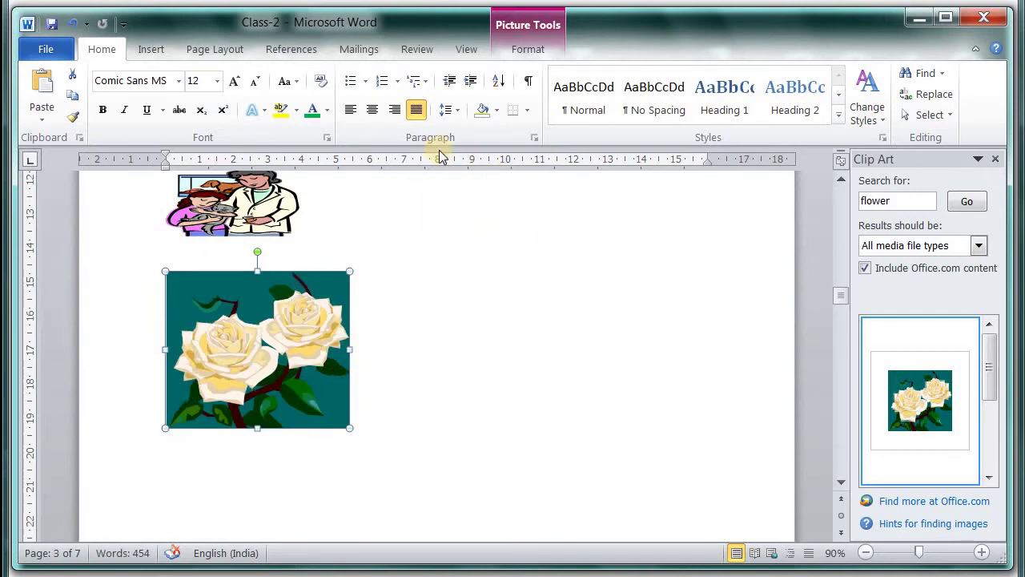
Bring up the Picture Tools Format ribbon and reselect the roses picture
left_click(467, 51)
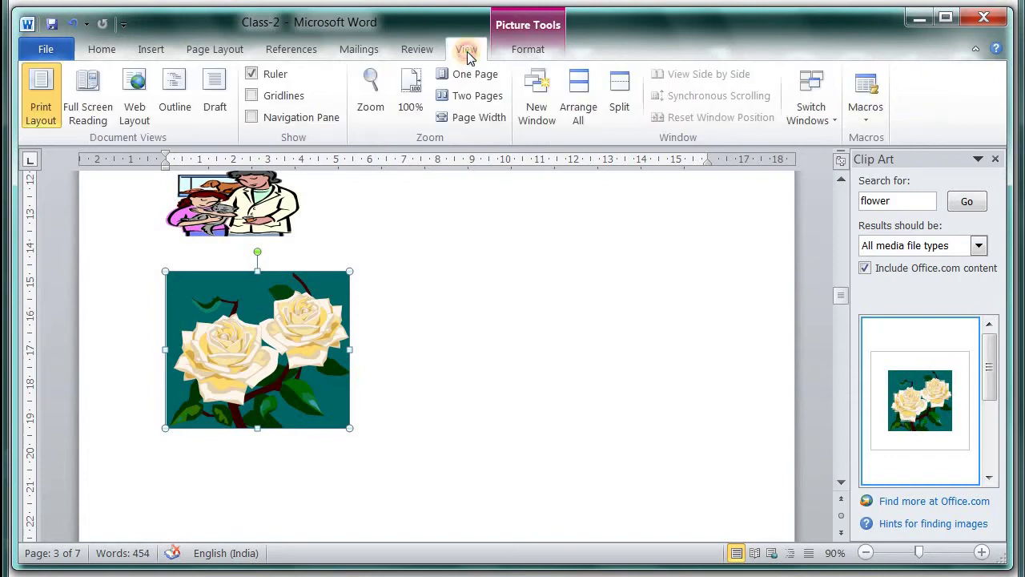
left_click(532, 49)
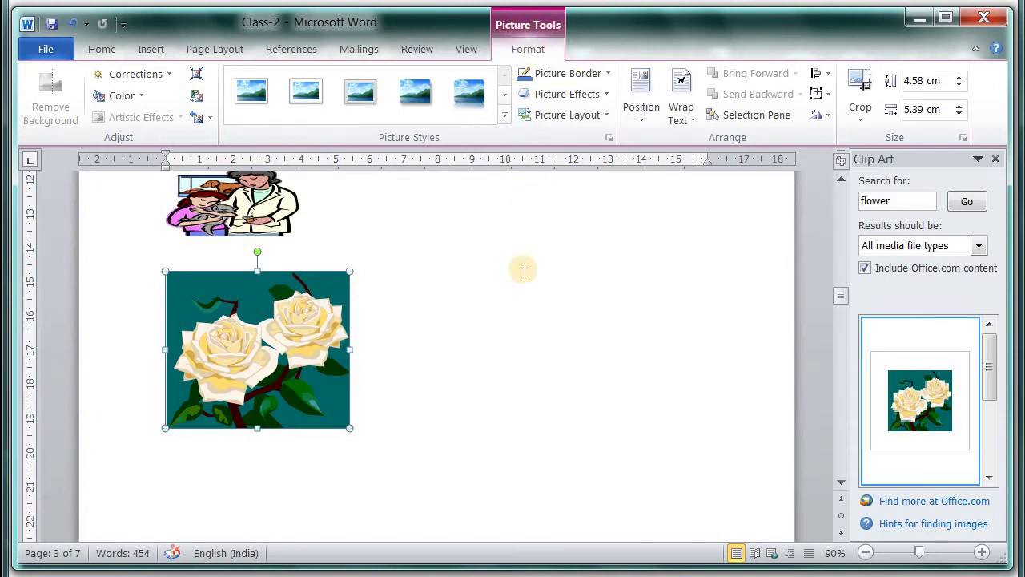
left_click(403, 365)
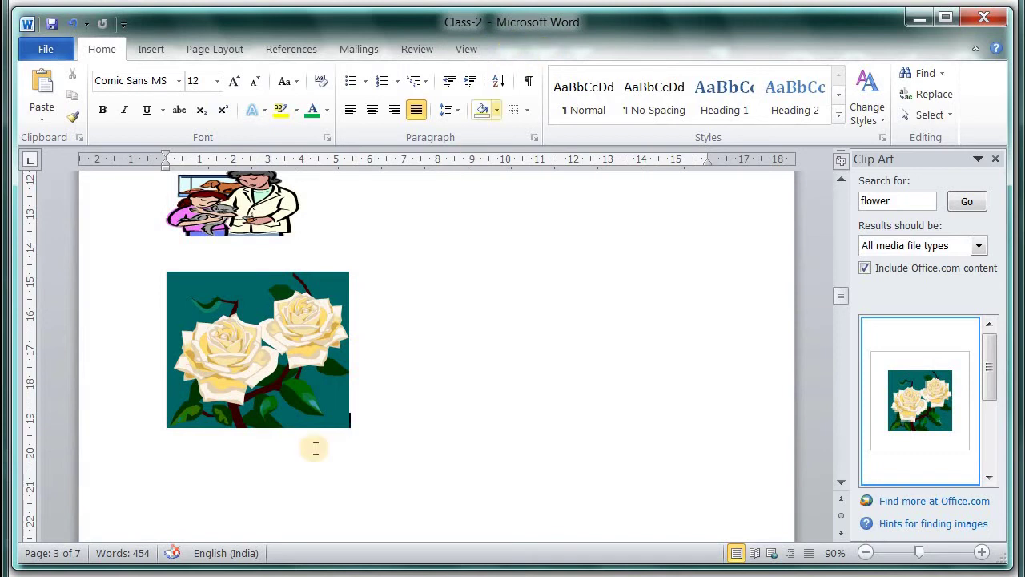
double_click(294, 367)
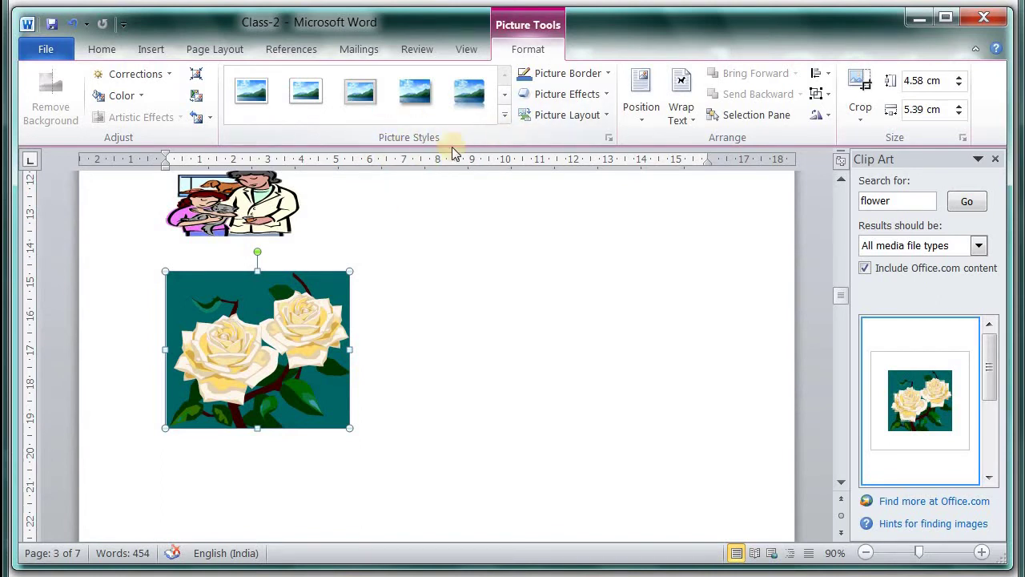
Try the Beveled Oval, Black picture style, then switch to Simple Frame, Black
left_click(505, 118)
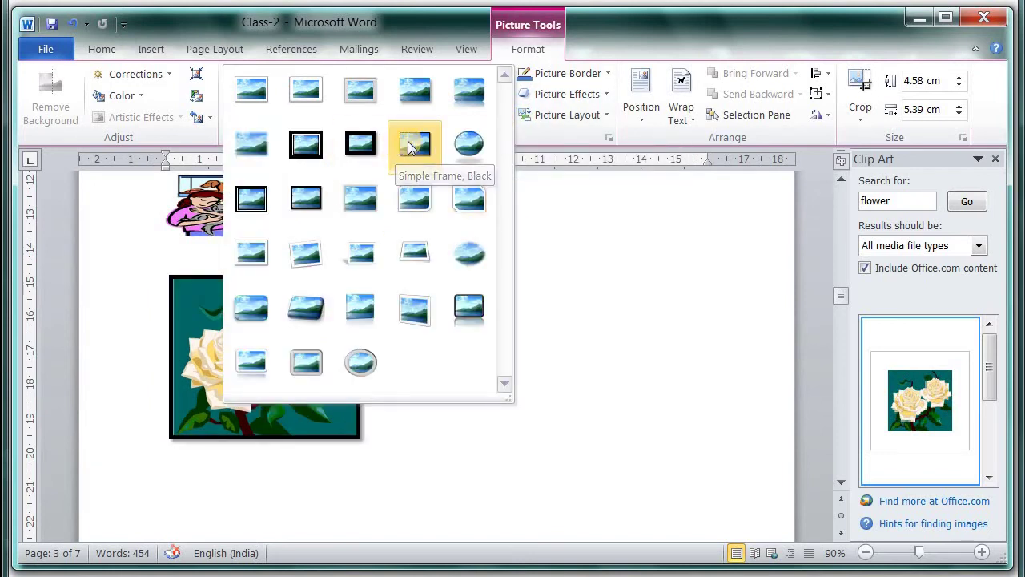
left_click(469, 147)
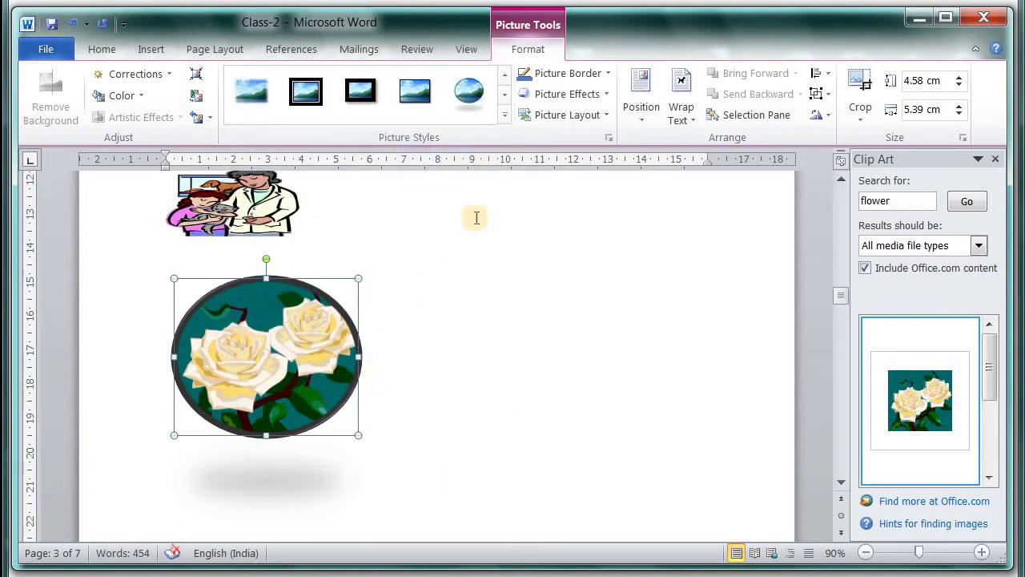
left_click(505, 116)
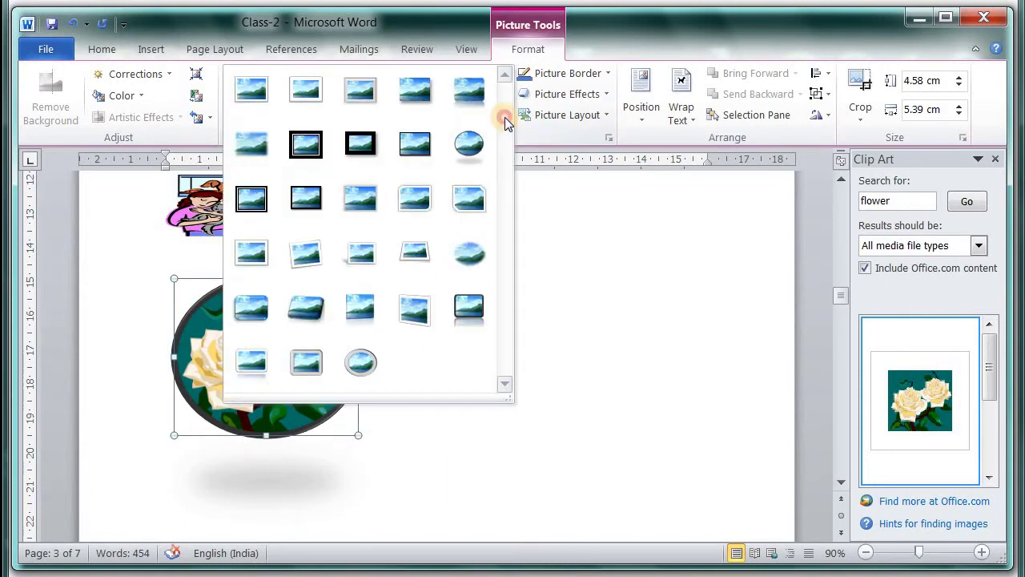
left_click(412, 147)
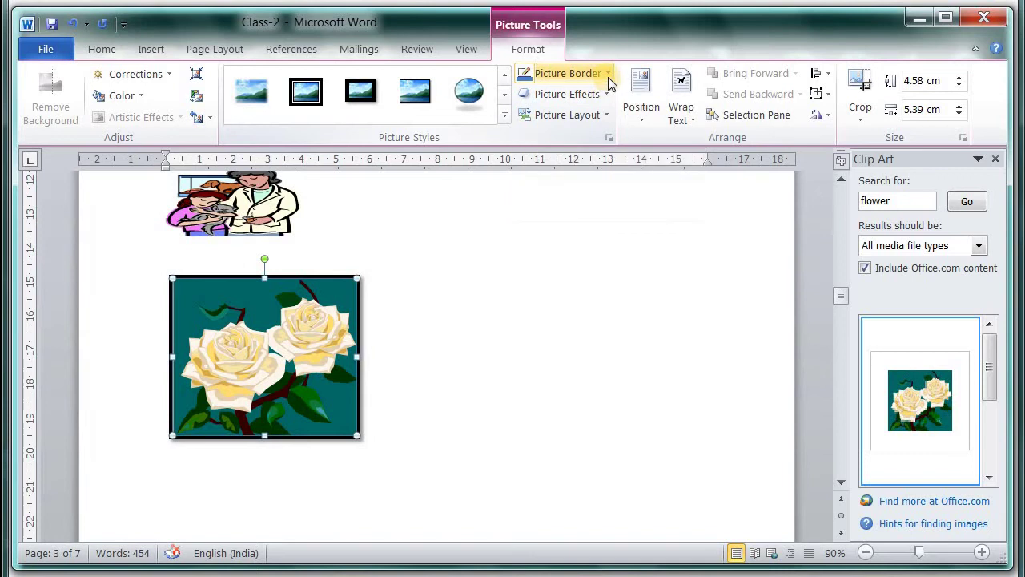
Give the roses picture a red, 6 pt, long-dash border
left_click(608, 73)
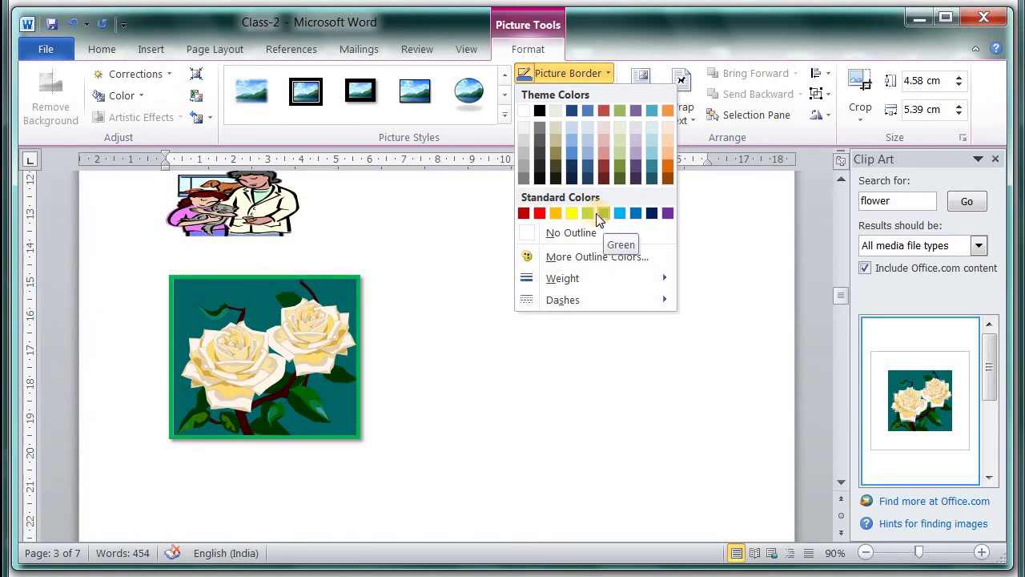
left_click(524, 213)
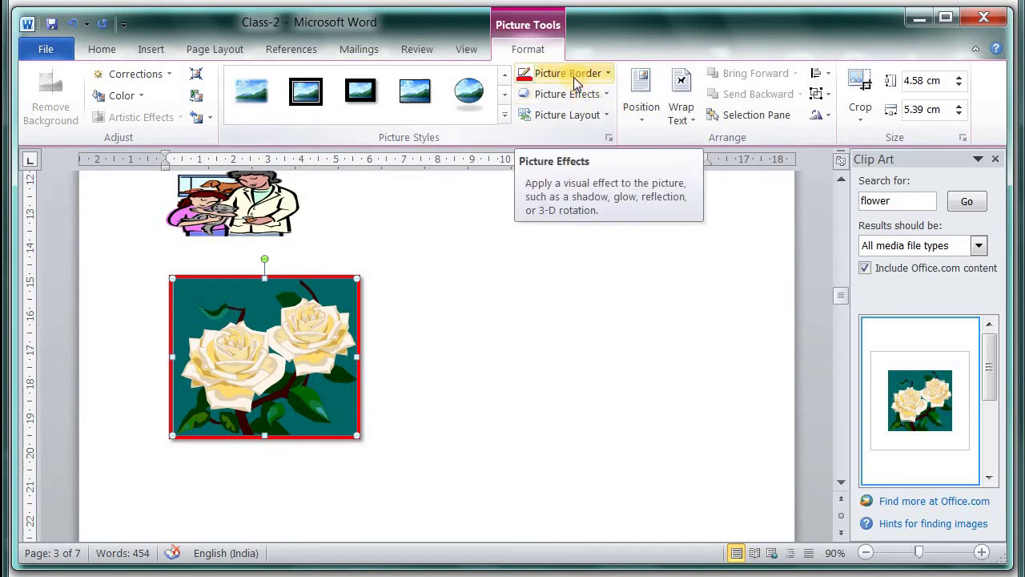
left_click(607, 75)
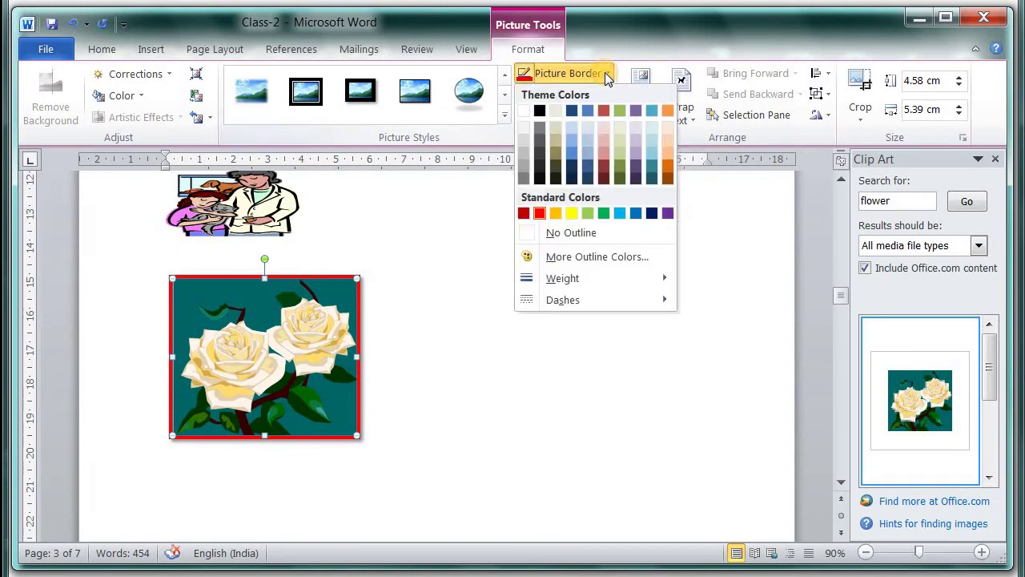
mouse_move(596, 278)
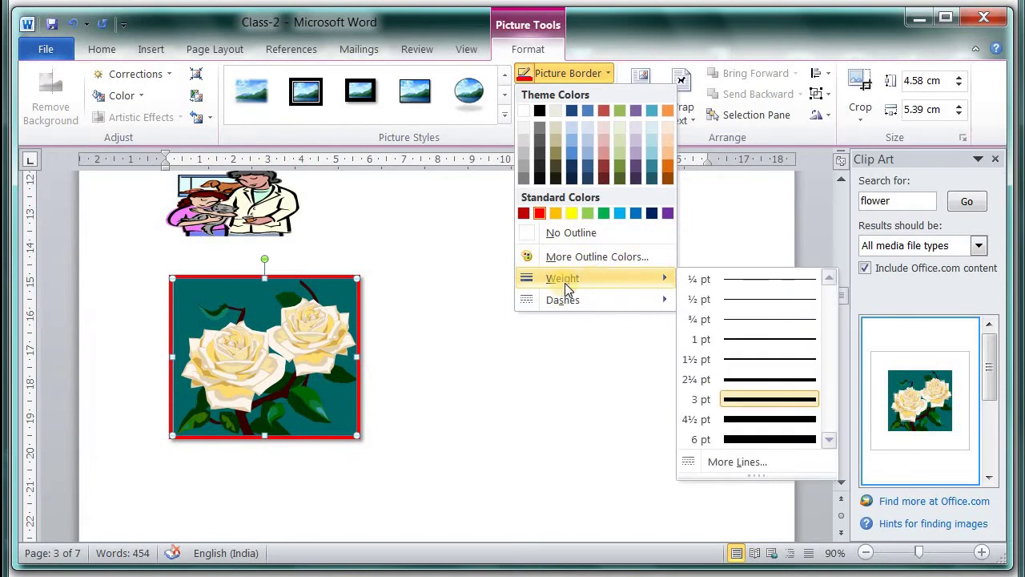
left_click(781, 439)
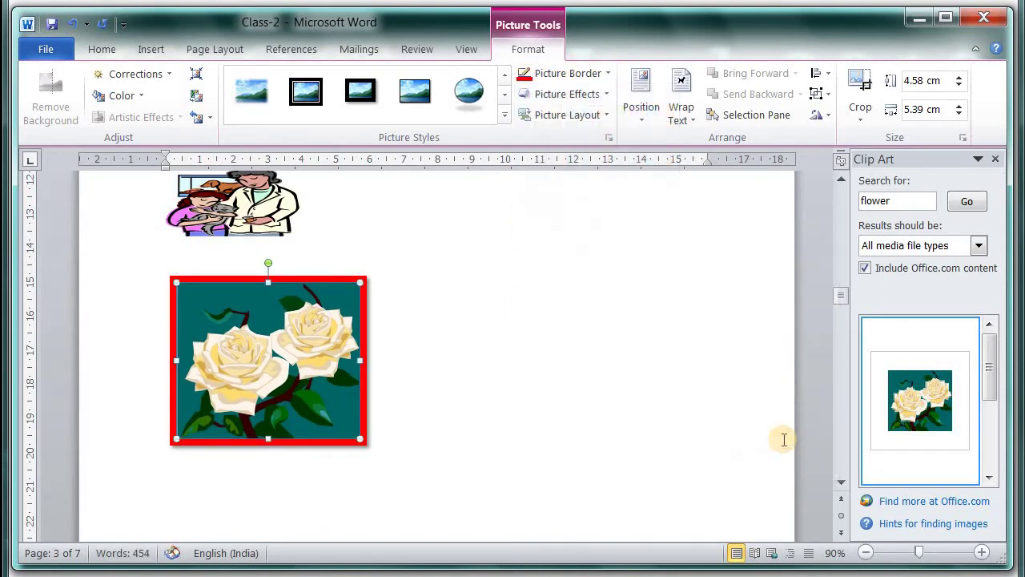
left_click(609, 73)
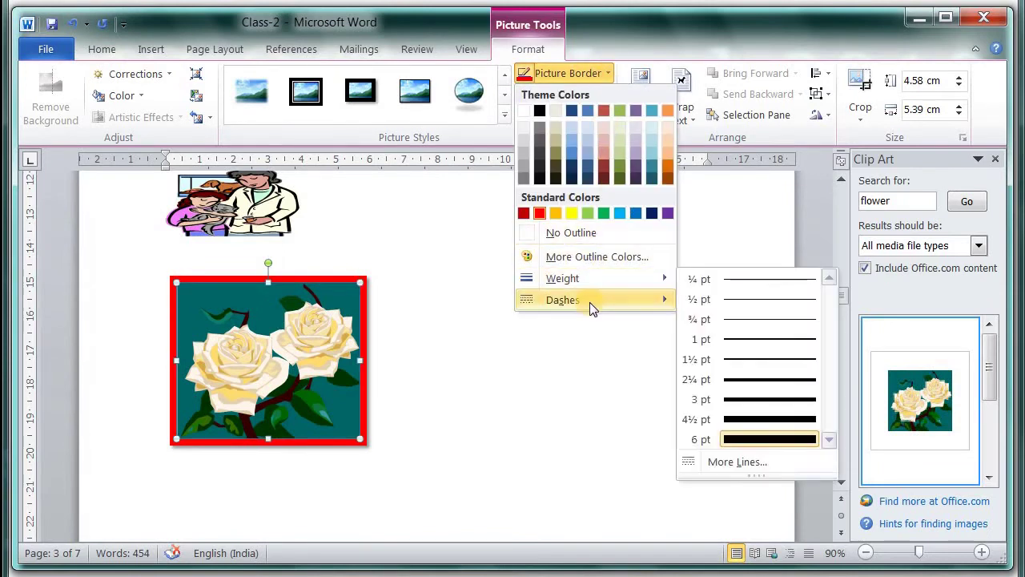
mouse_move(589, 302)
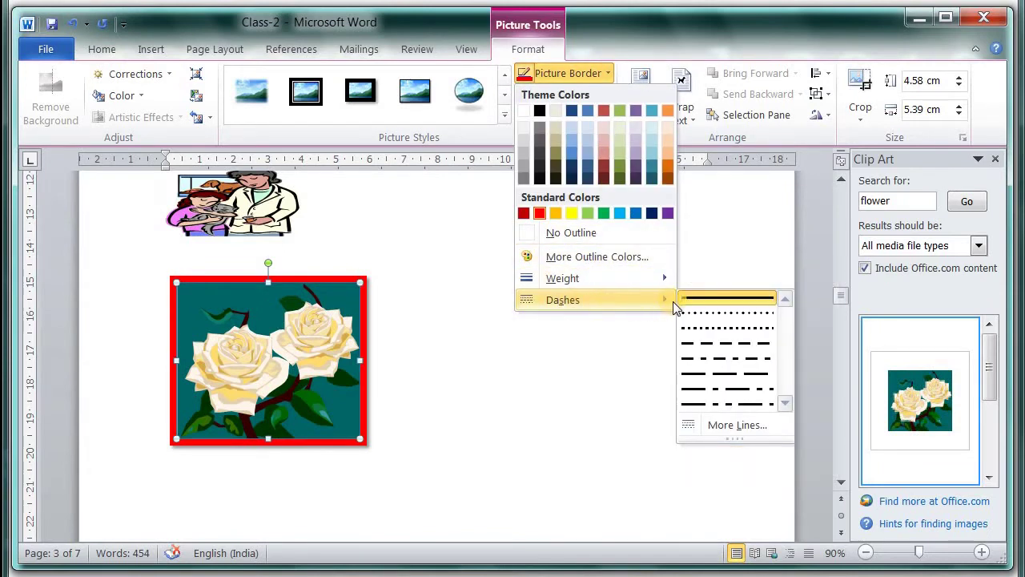
left_click(724, 343)
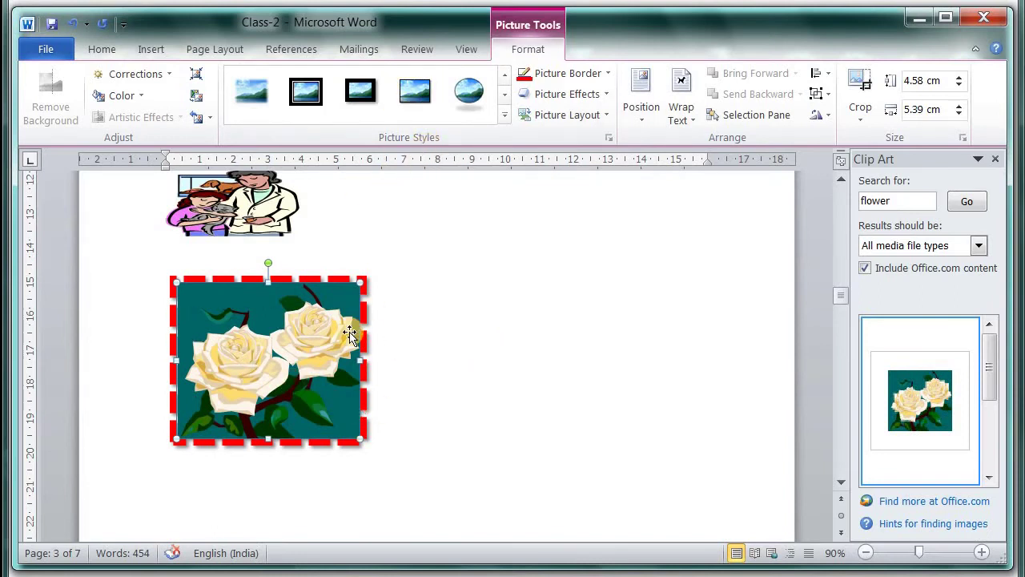
left_click(575, 76)
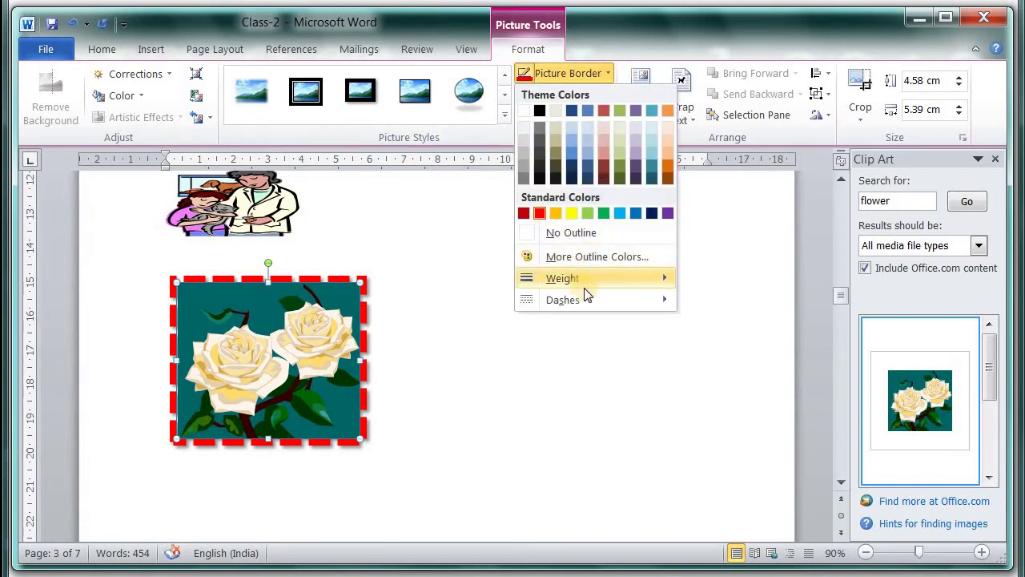
mouse_move(581, 285)
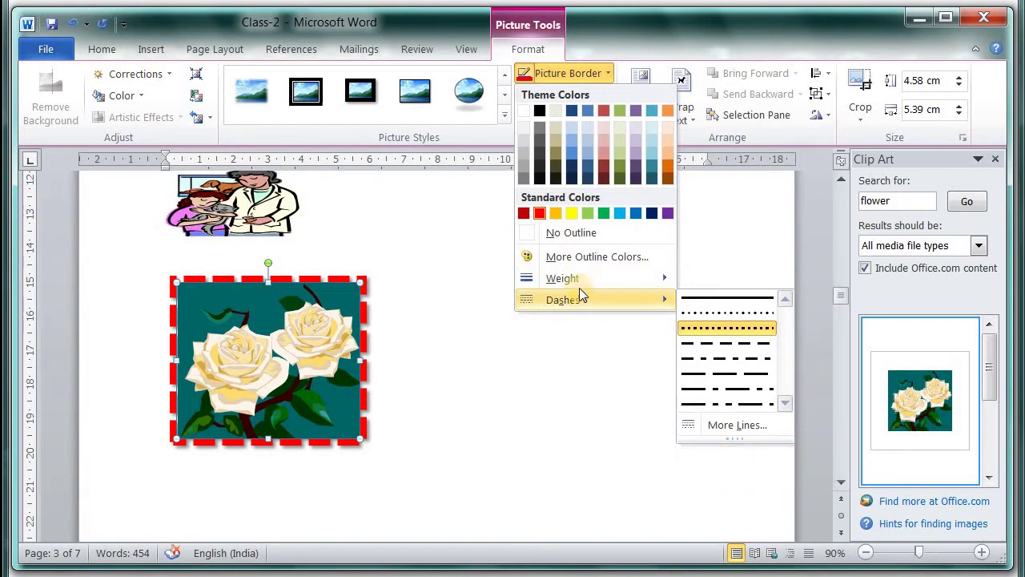
Remove the roses picture's border, apply a tilted bevelled 3D style, and switch on cropping
left_click(574, 233)
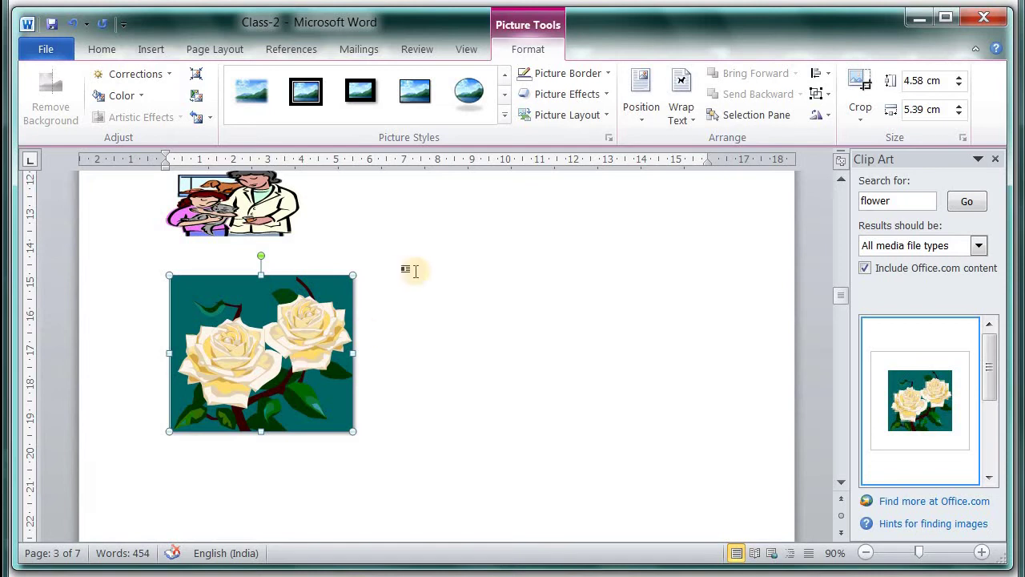
left_click(506, 120)
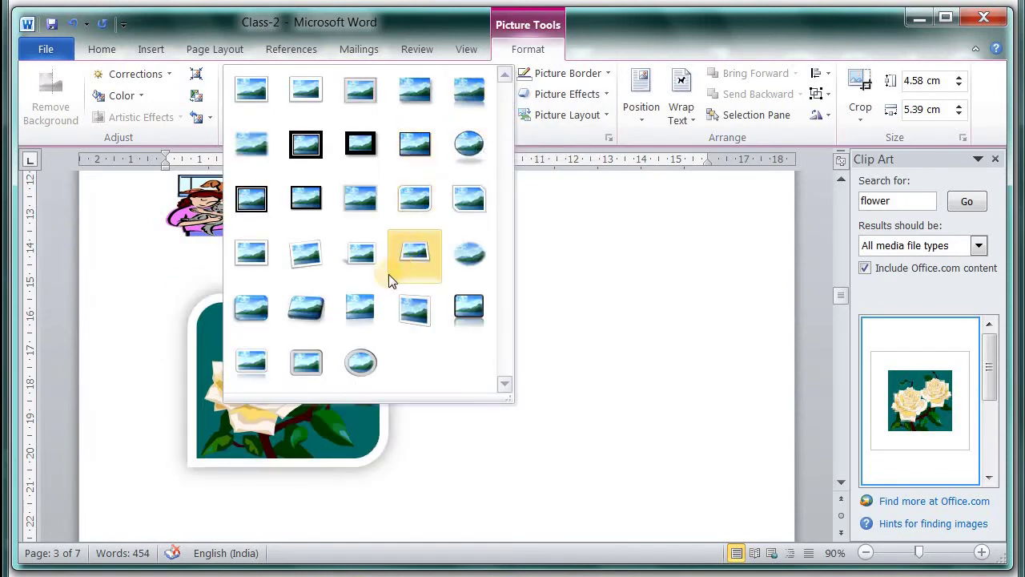
left_click(304, 313)
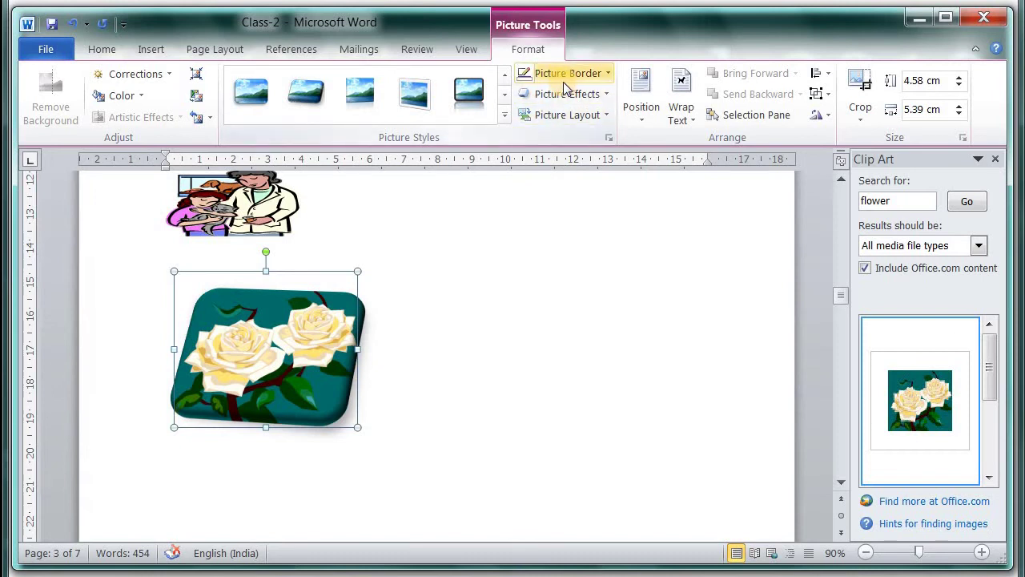
left_click(860, 122)
left_click(889, 142)
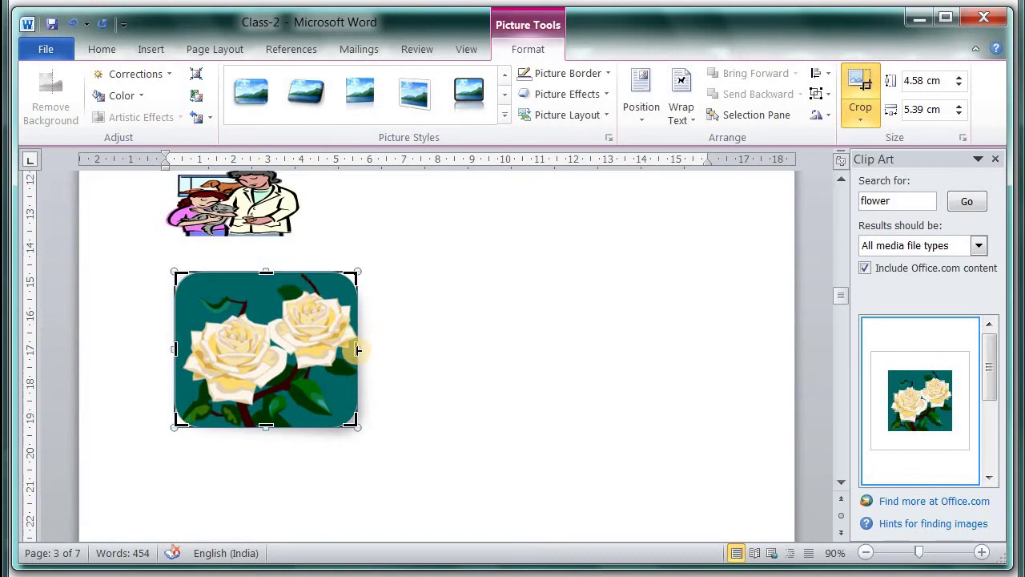
Crop the roses picture's right side and top to about 3.53 cm by 3.25 cm, then deselect it
left_click_drag(351, 349, 293, 355)
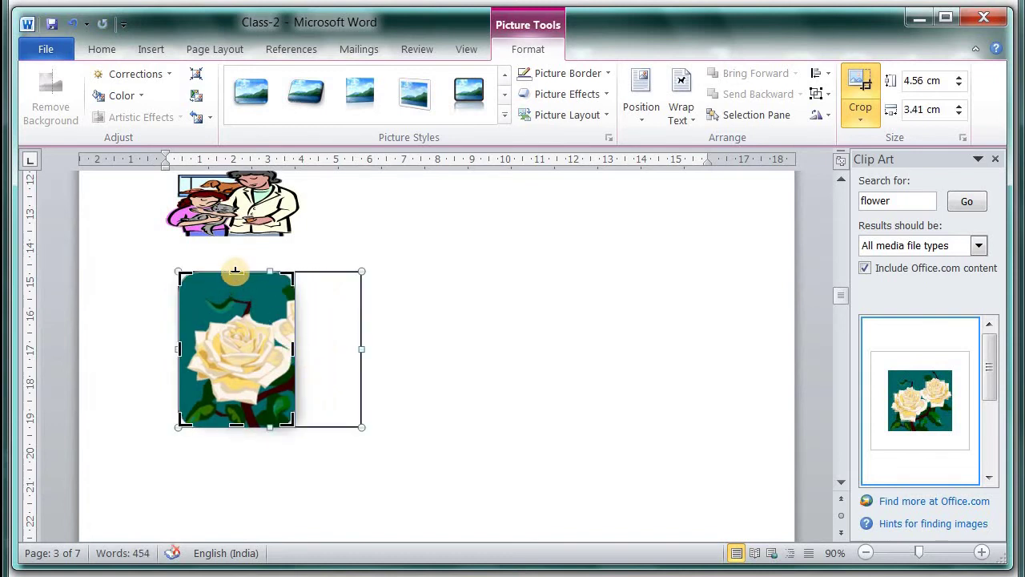
left_click_drag(236, 273, 234, 301)
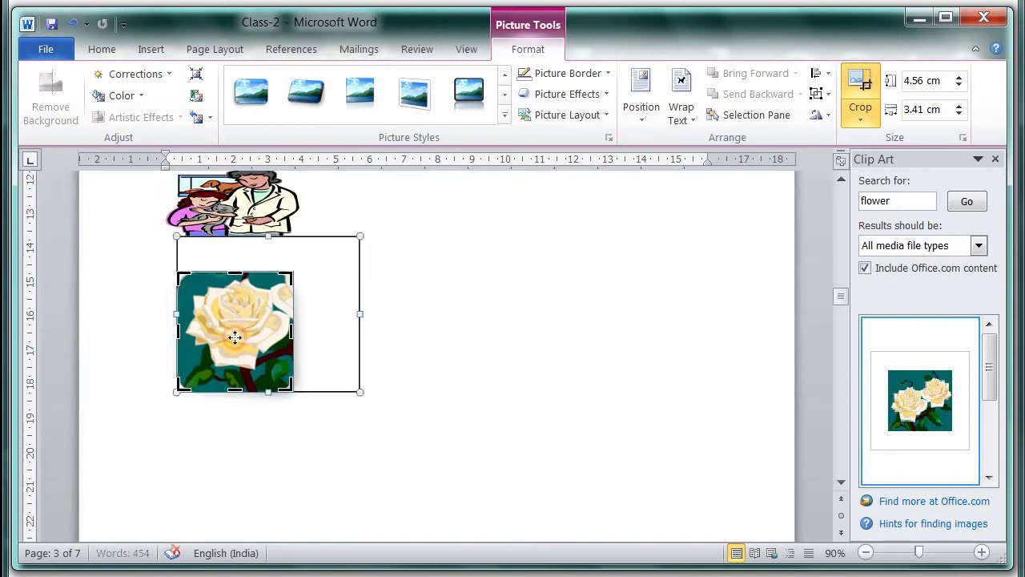
left_click_drag(175, 340, 179, 329)
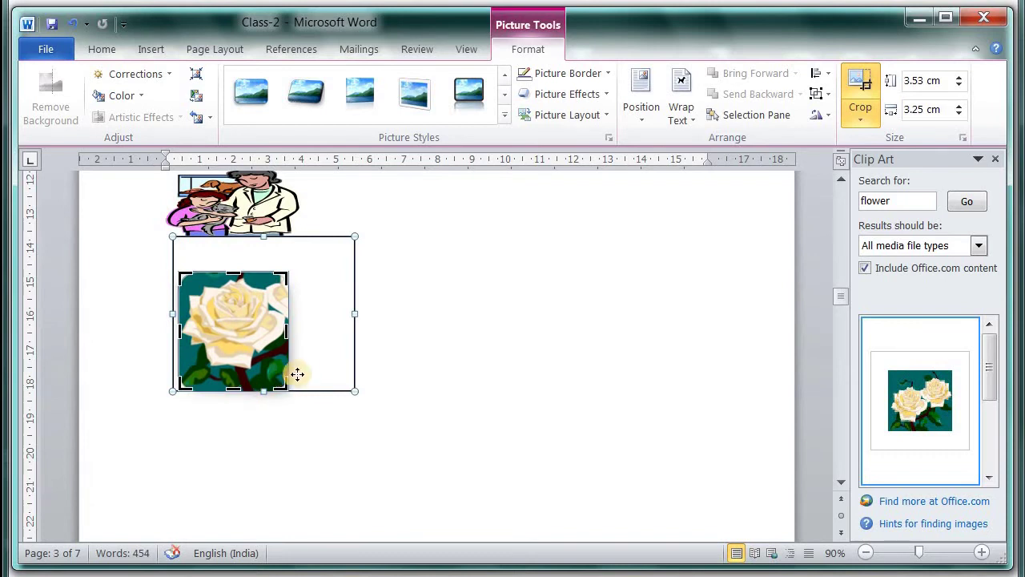
left_click(422, 322)
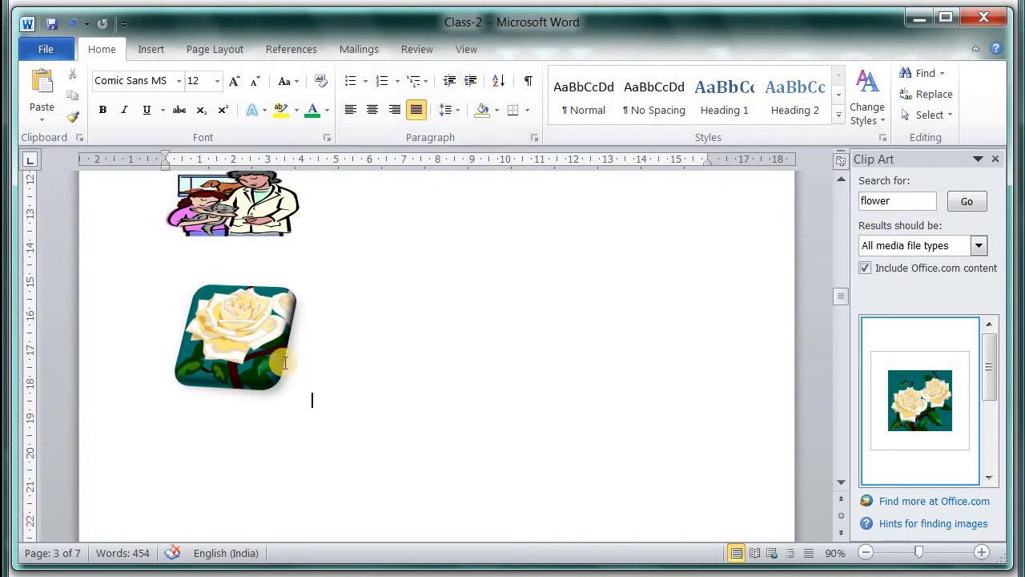
left_click(257, 355)
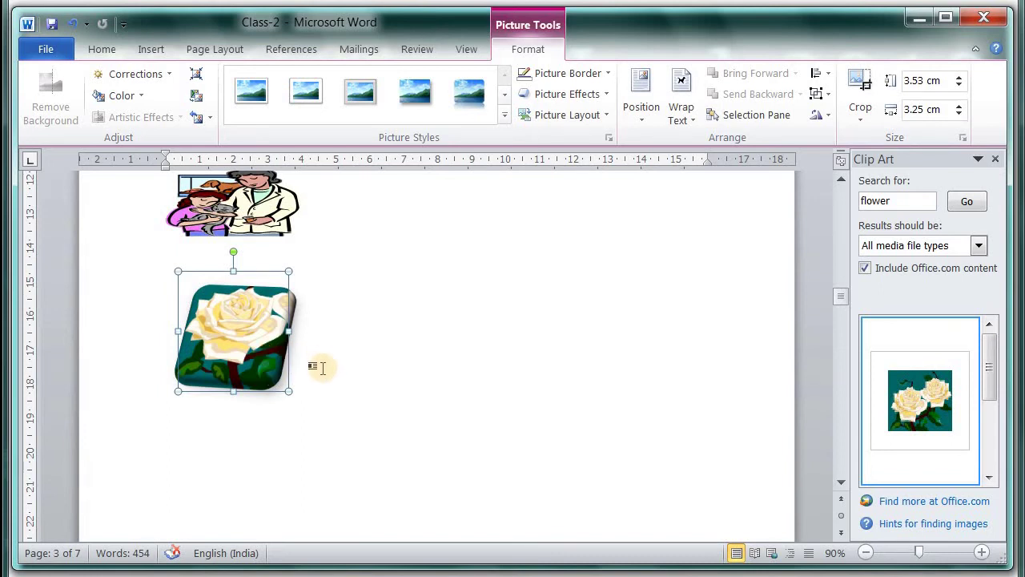
left_click(321, 367)
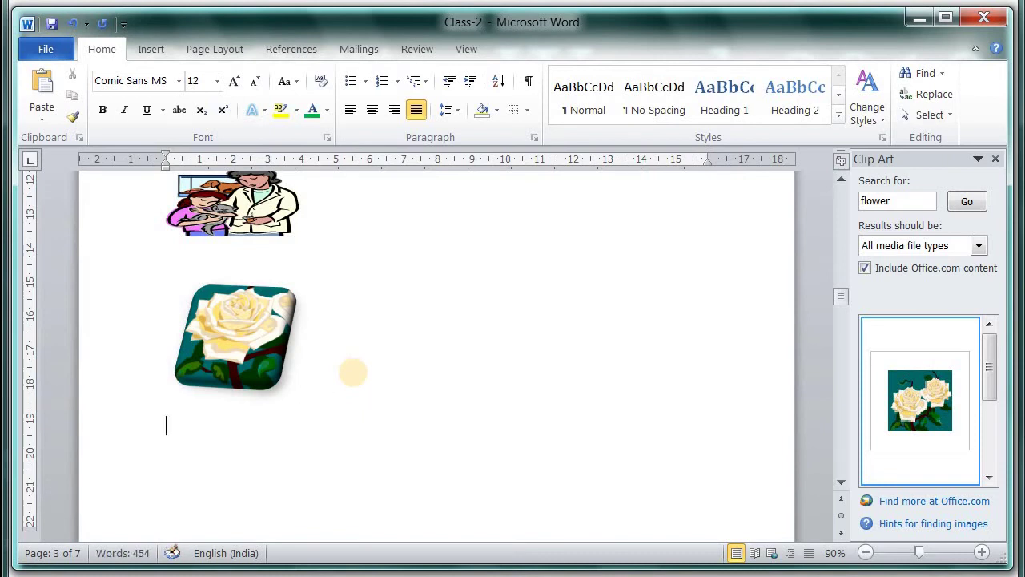
Place the insertion point at the top of empty page 4 and turn on underline with Ctrl+U
scroll(351, 384, "down", 3)
scroll(252, 403, "down", 3)
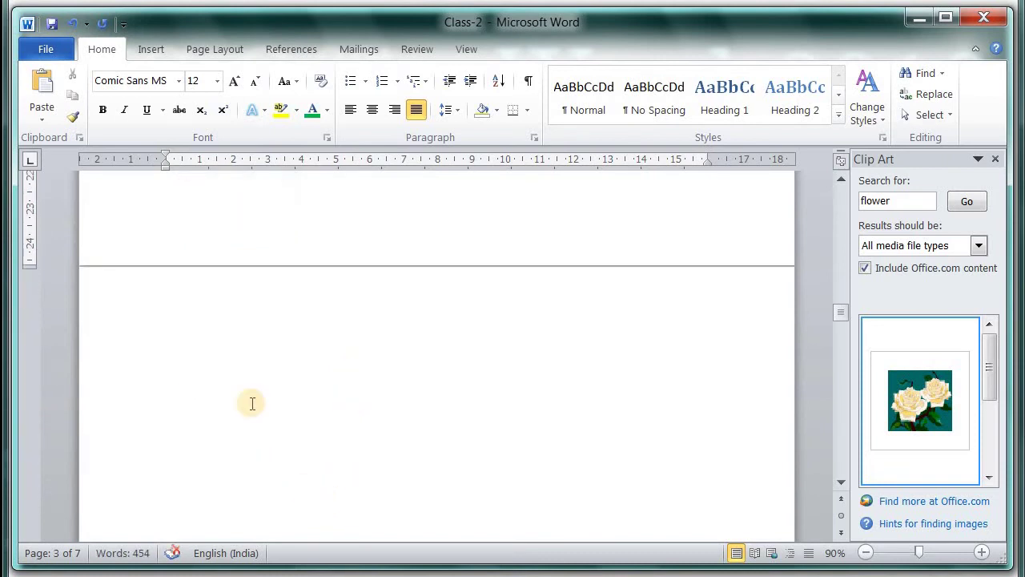
left_click(233, 324)
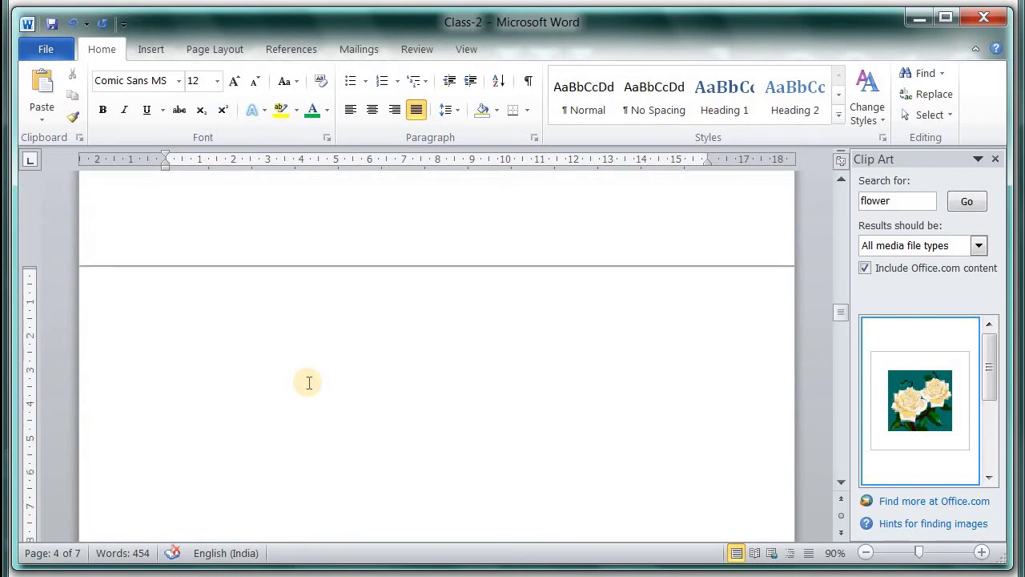
scroll(310, 383, "up", 3)
scroll(321, 368, "up", 3)
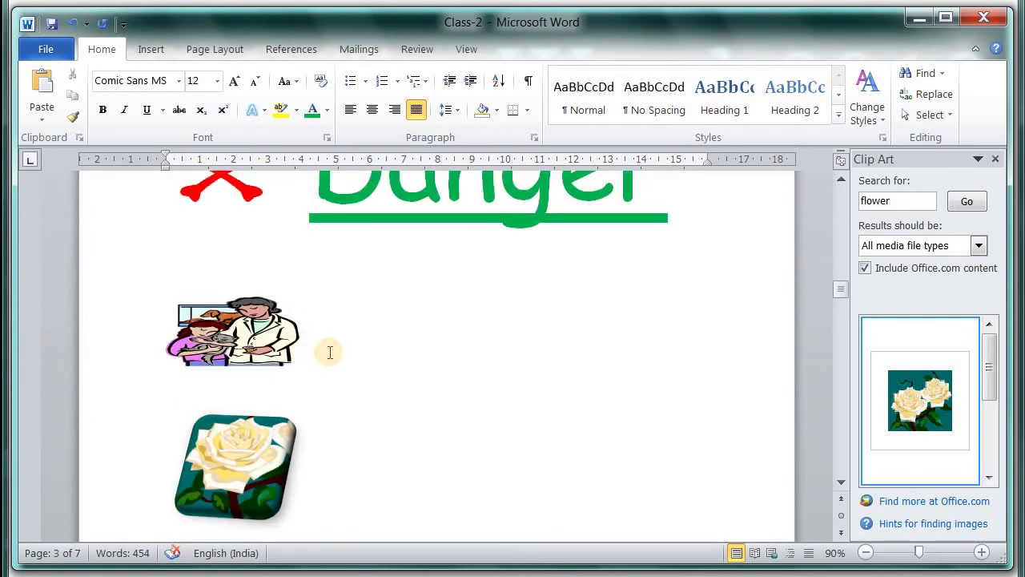
scroll(330, 353, "down", 3)
scroll(328, 350, "down", 3)
scroll(284, 393, "down", 3)
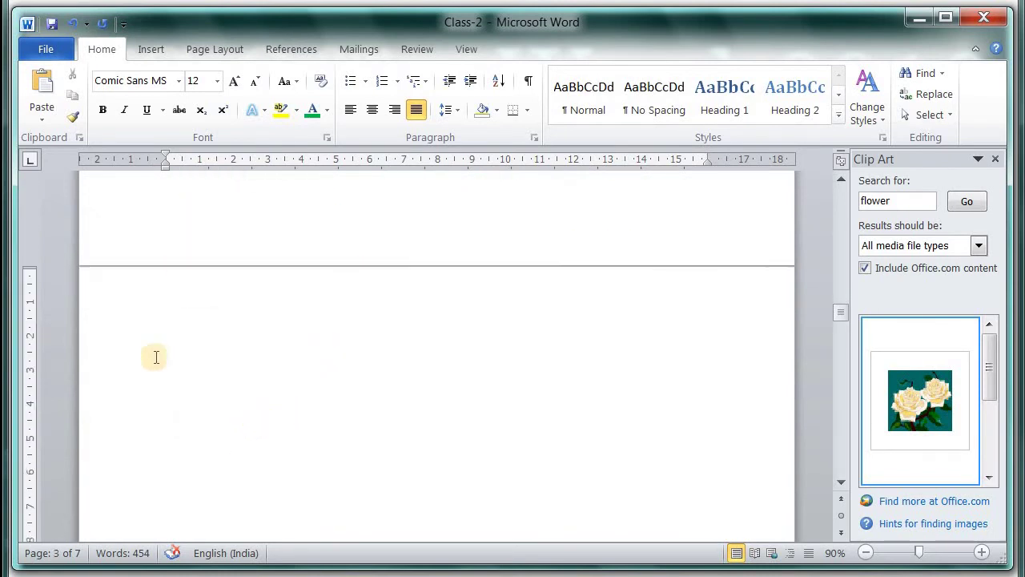
left_click(156, 358)
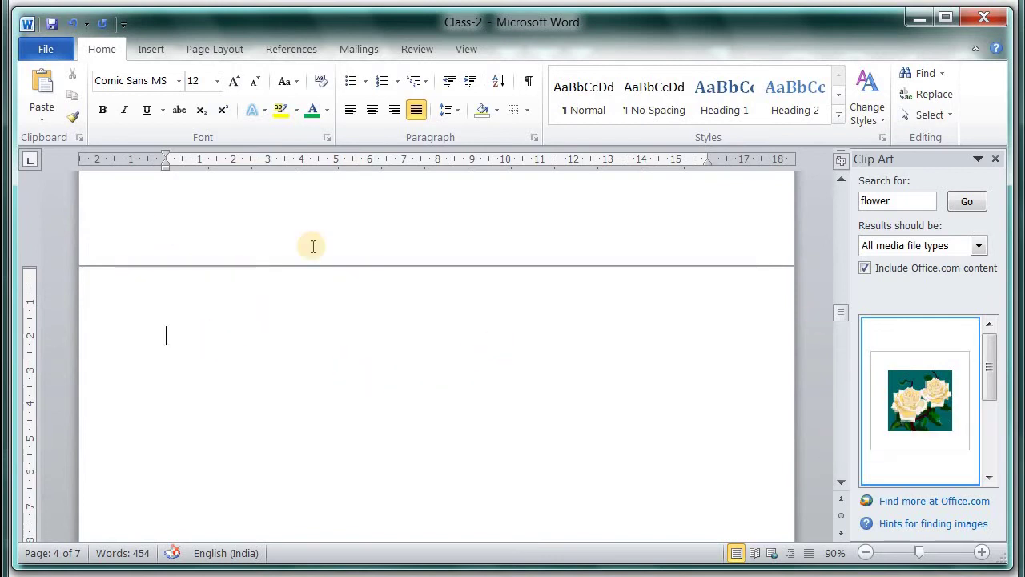
key("ctrl+u")
Show the Insert ribbon's commands with page 4 in view
left_click(150, 49)
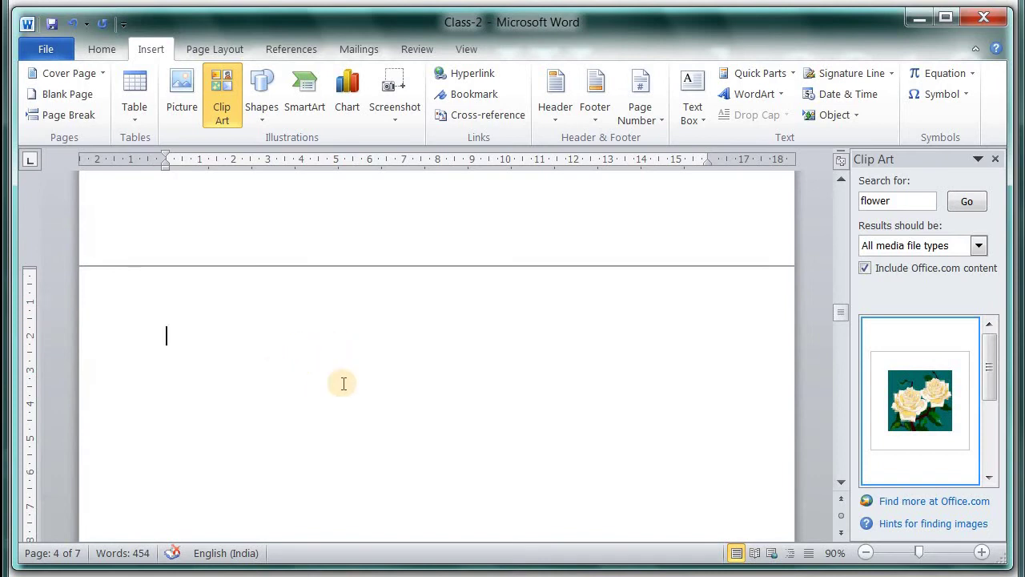
scroll(355, 384, "up", 5)
scroll(355, 384, "down", 5)
scroll(355, 384, "down", 3)
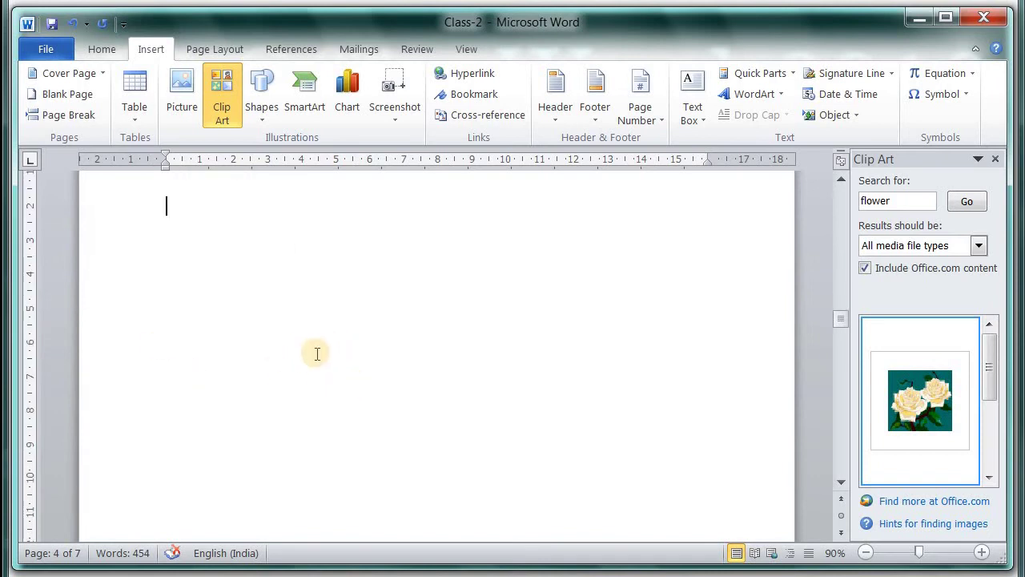
scroll(296, 370, "up", 3)
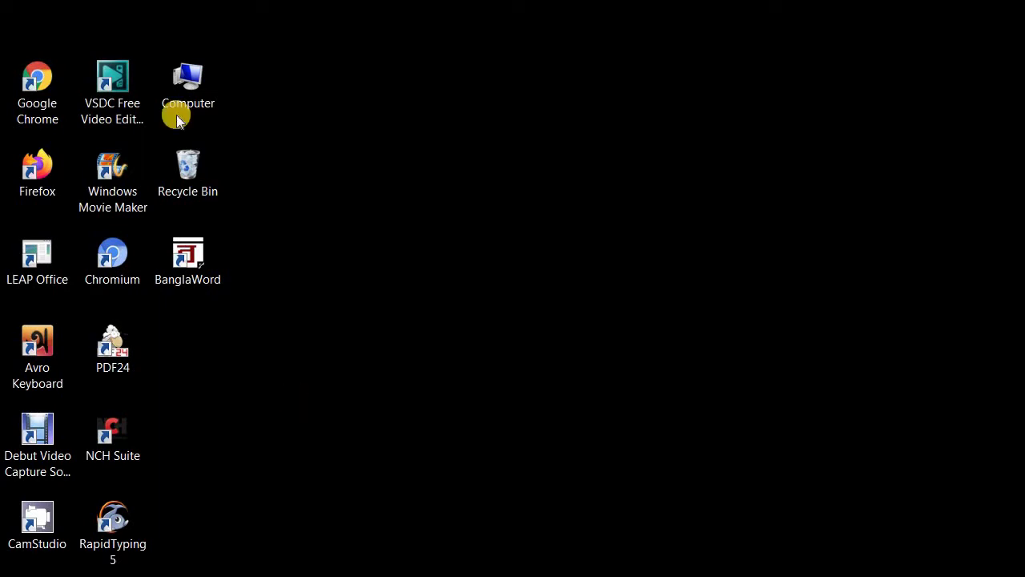
Browse Computer > DATA (E:) > Photo to view its twelve pictures, then return to Word
left_click(188, 90)
double_click(195, 83)
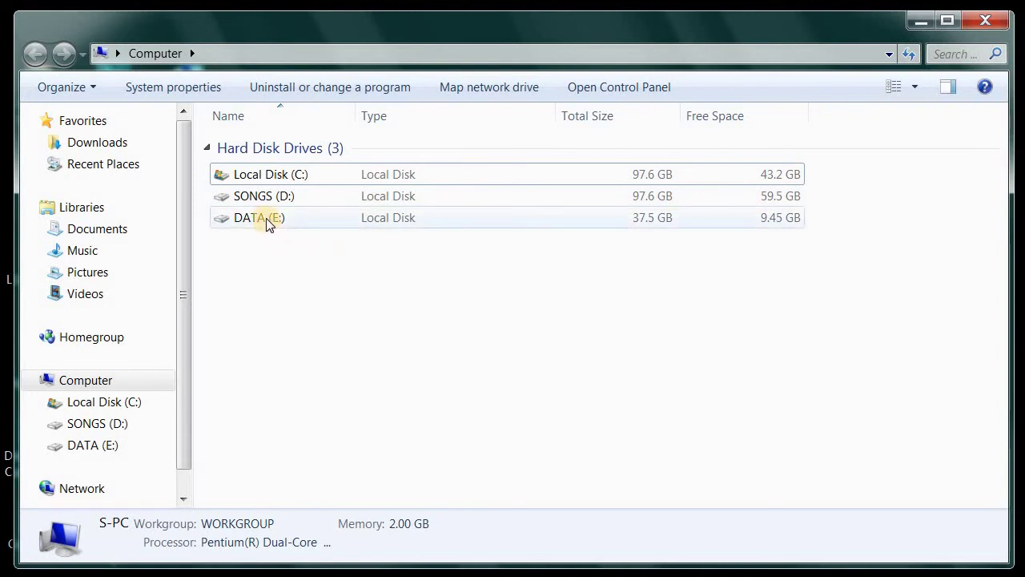
double_click(264, 218)
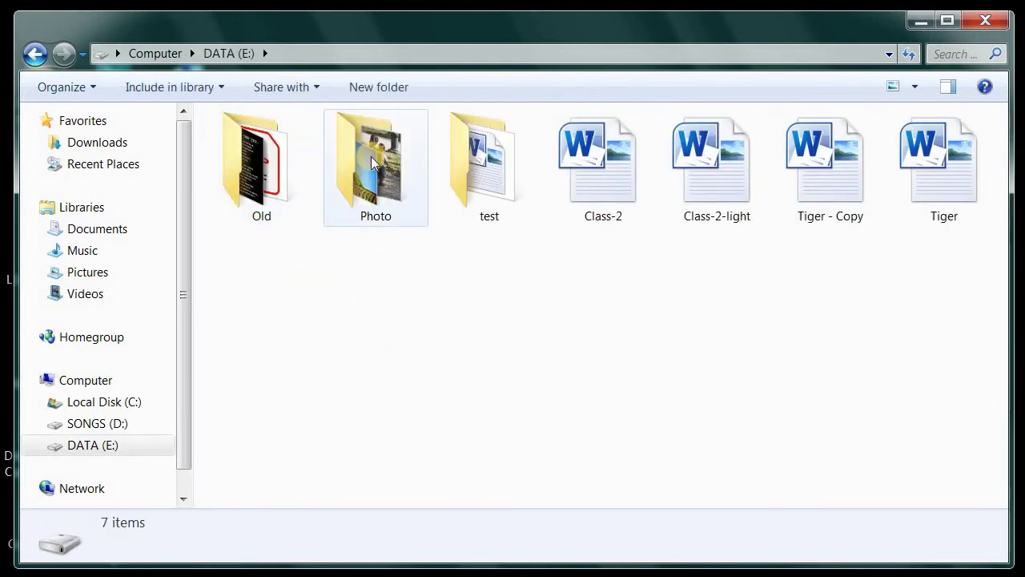
left_click(370, 214)
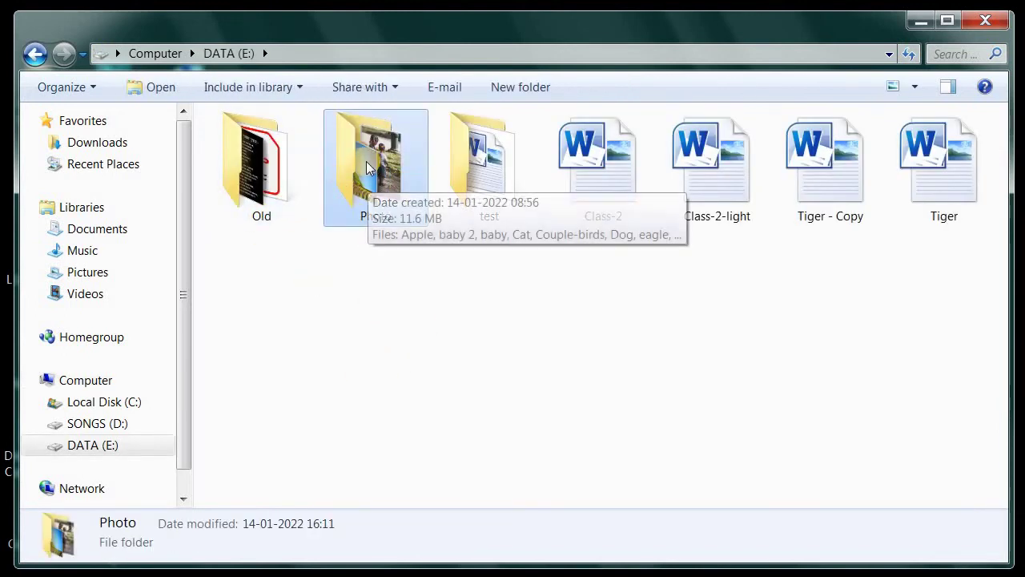
double_click(387, 193)
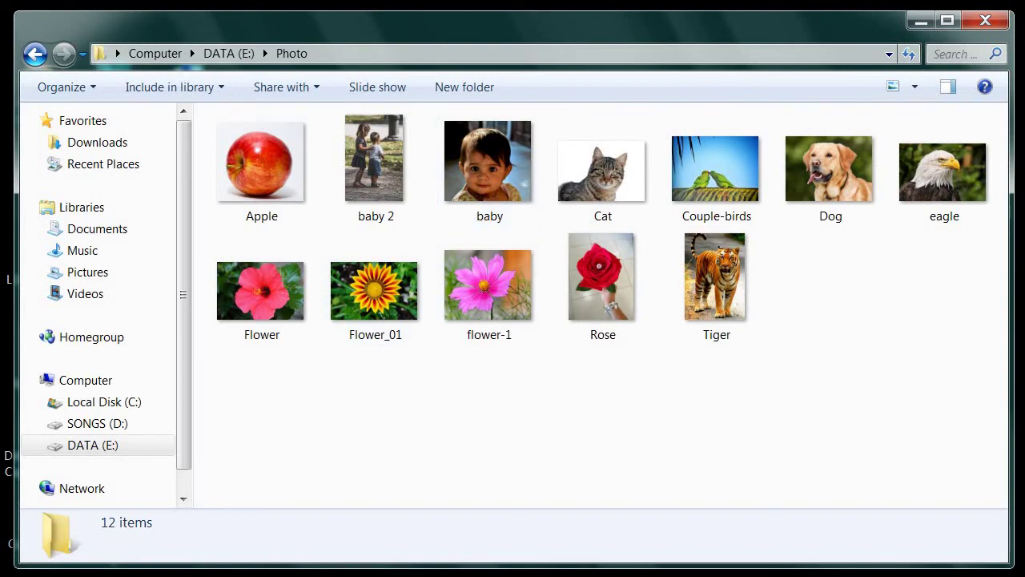
key("alt+Tab")
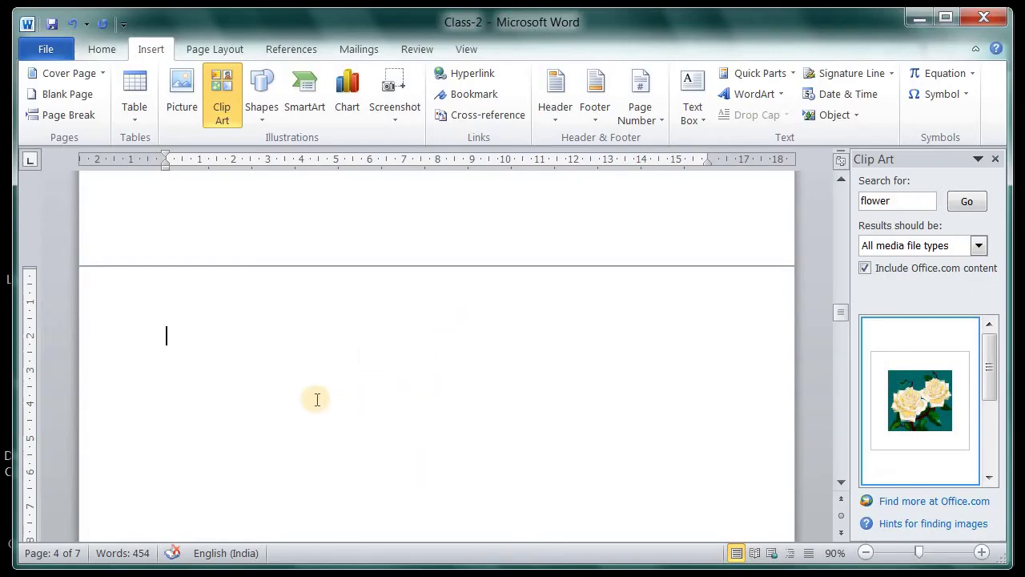
Close the Clip Art task pane so page 4 spans the full window
scroll(307, 395, "up", 4)
scroll(306, 395, "up", 5)
scroll(305, 396, "down", 11)
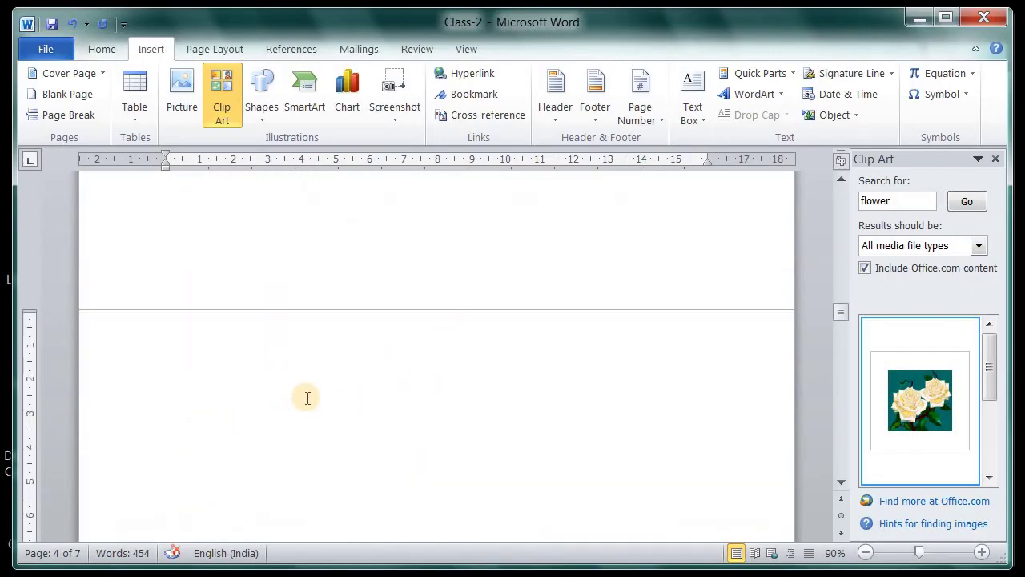
left_click(169, 245)
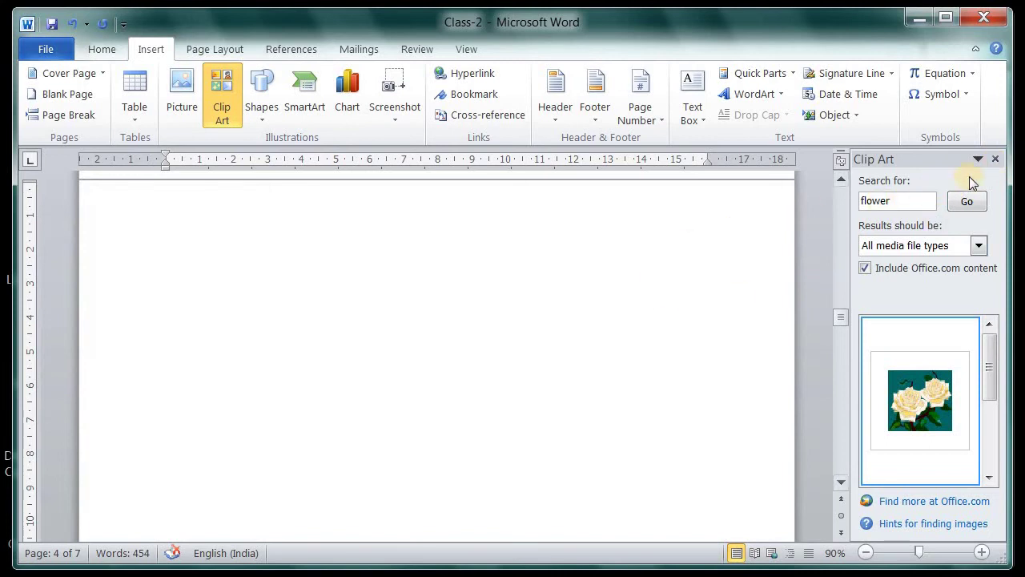
left_click(997, 159)
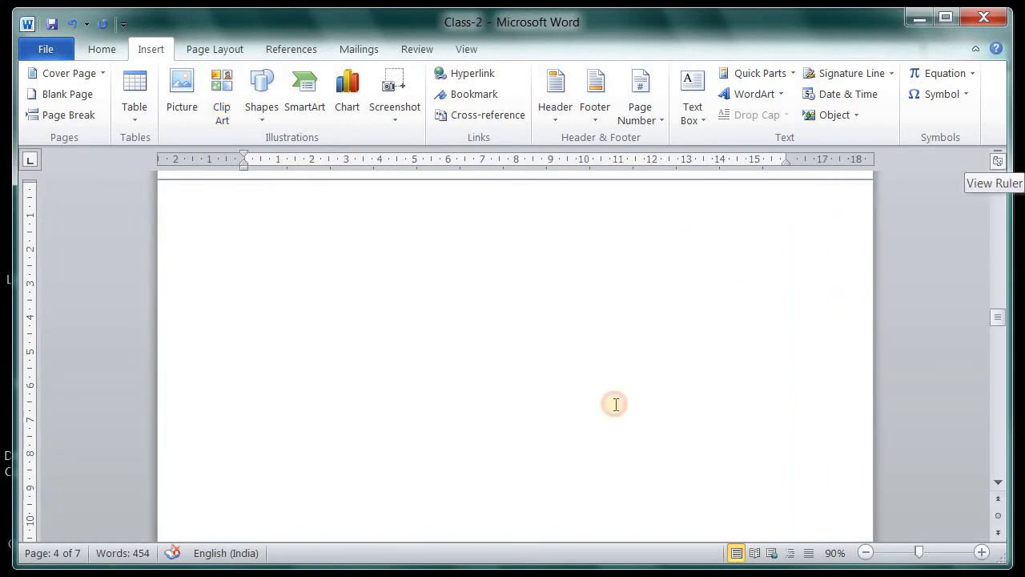
Insert the Dog photo from DATA (E:) > Photo at the top of page 4
left_click(185, 116)
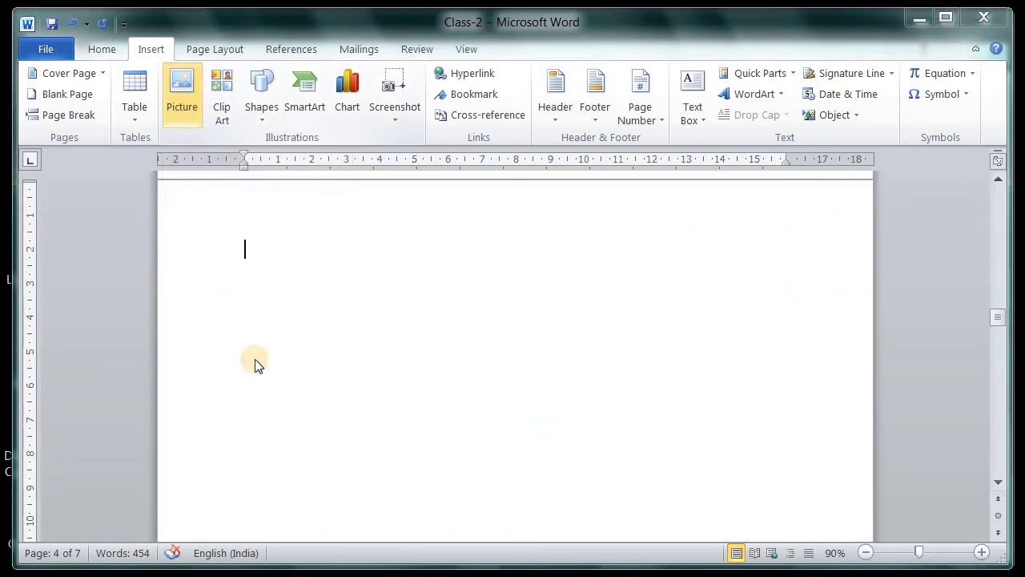
left_click_drag(371, 29, 444, 46)
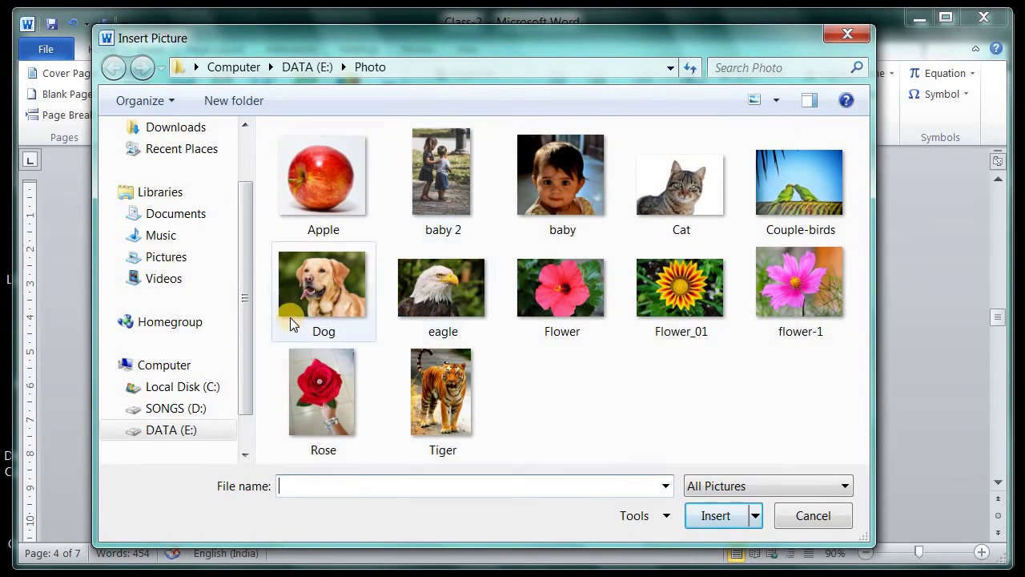
mouse_move(247, 331)
left_mouse_down()
mouse_move(244, 278)
mouse_move(256, 363)
left_mouse_up()
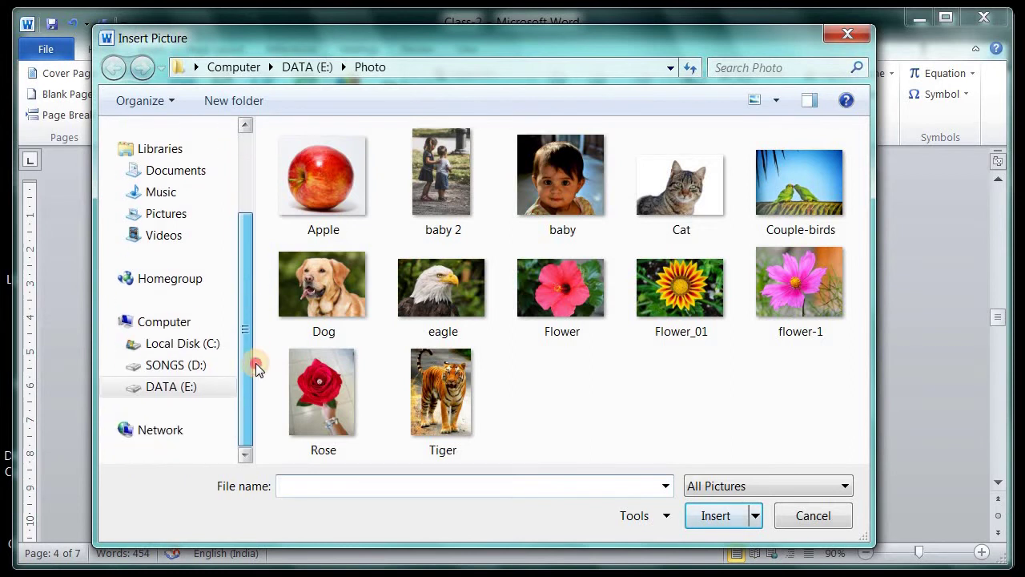
left_click(202, 388)
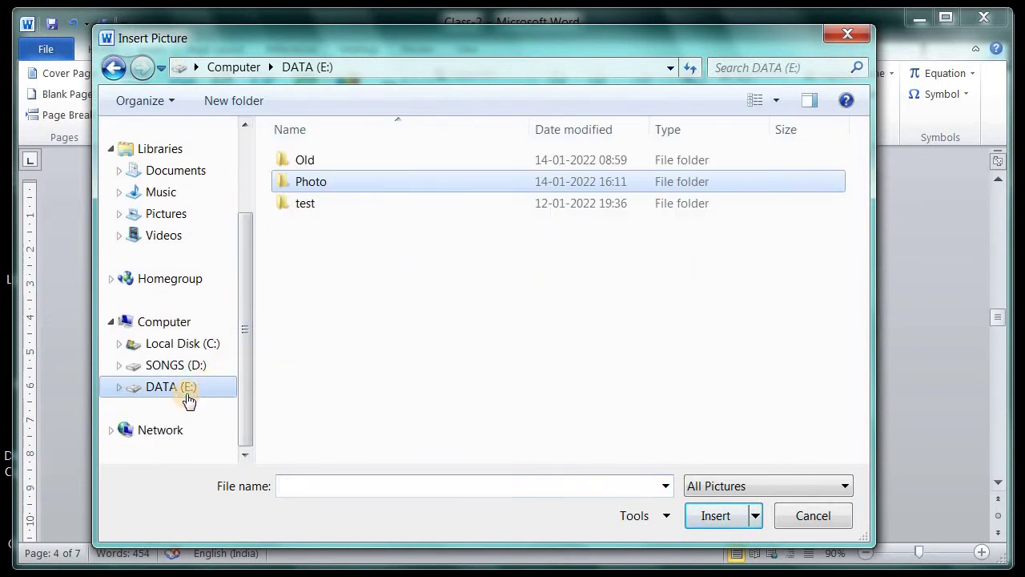
left_click(318, 181)
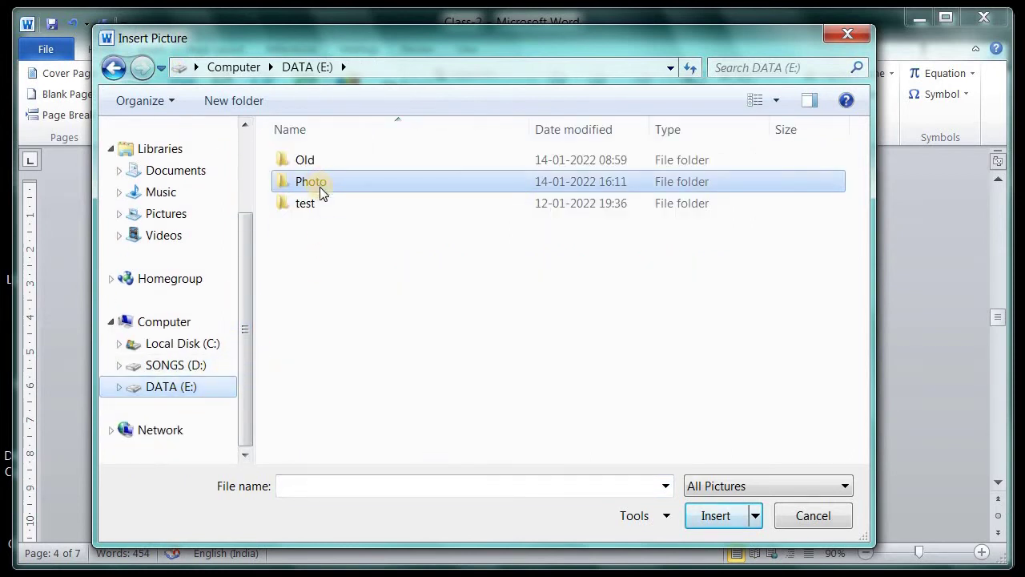
left_click(311, 182)
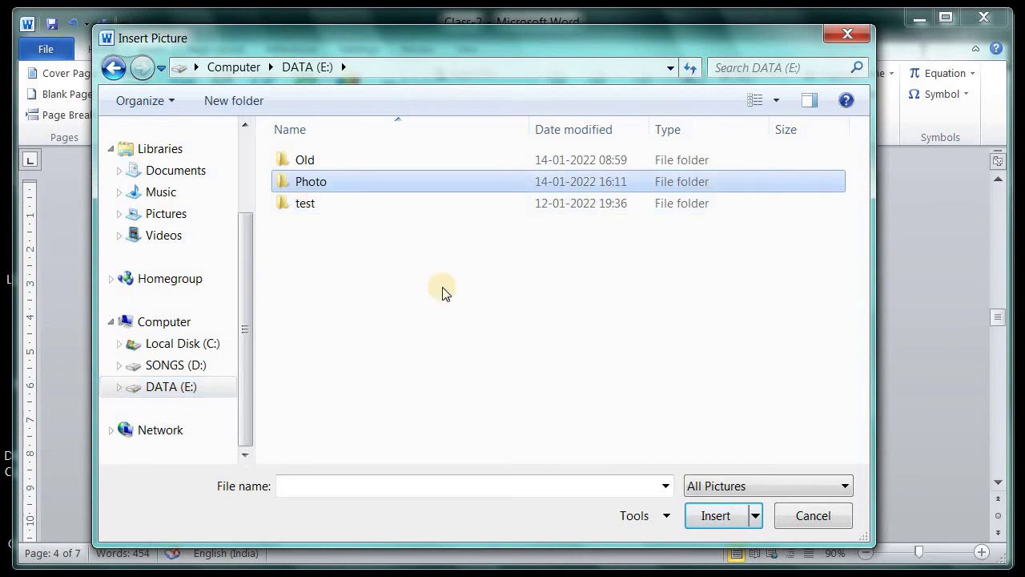
left_click(716, 519)
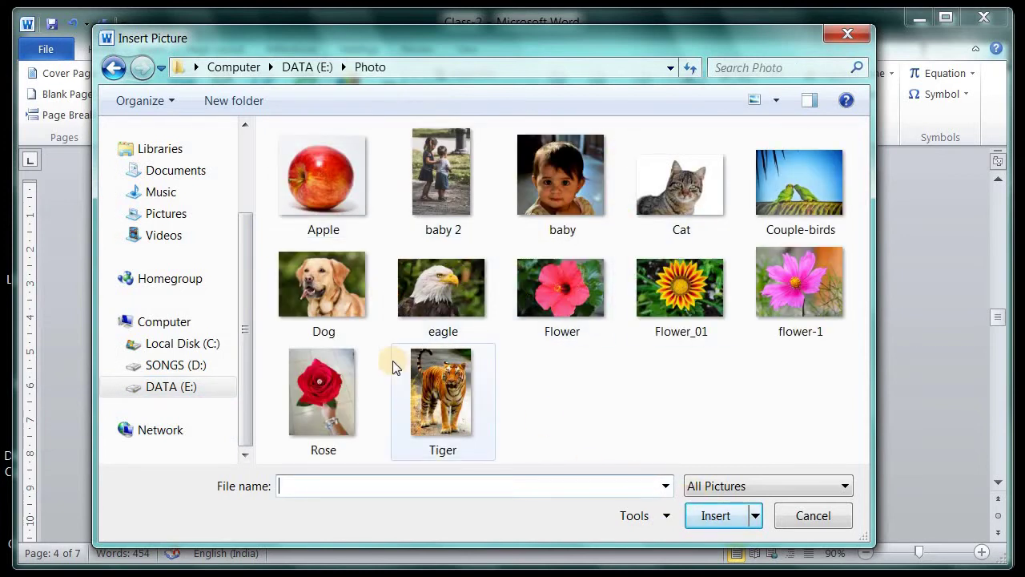
left_click(329, 283)
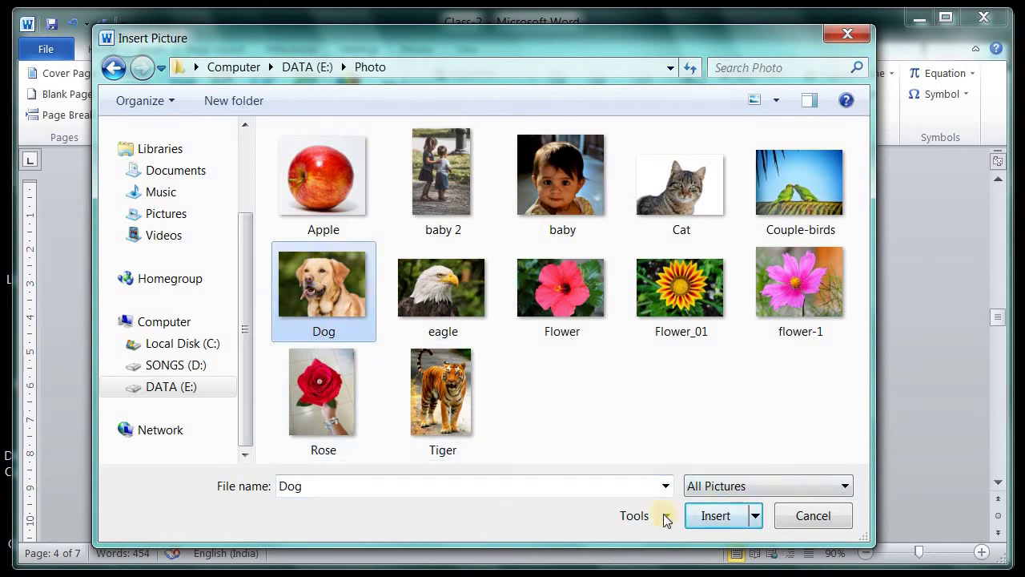
left_click(716, 517)
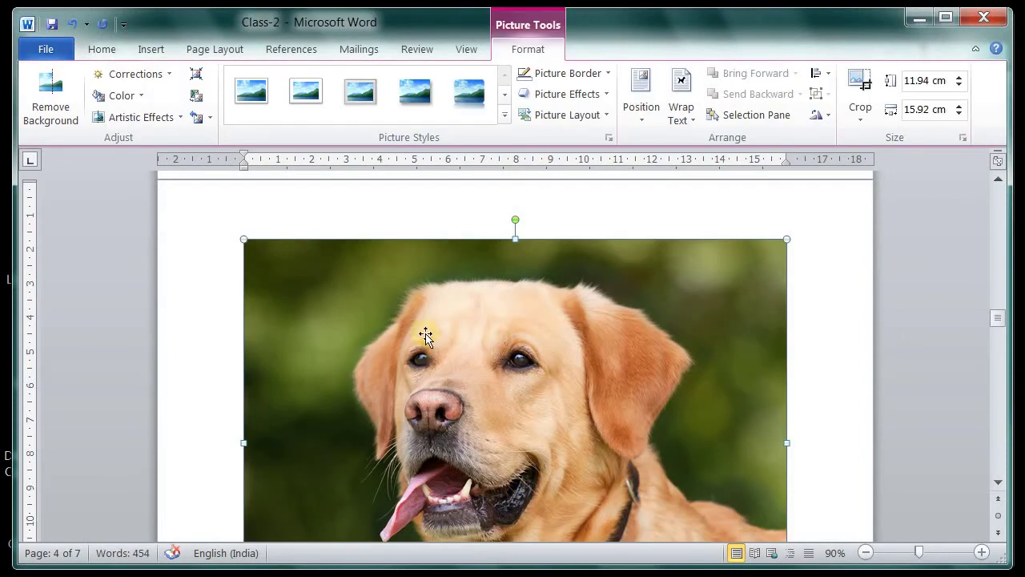
Shrink the dog photo on page 4 to a small picture from its corner
scroll(425, 334, "down", 5)
scroll(310, 320, "up", 3)
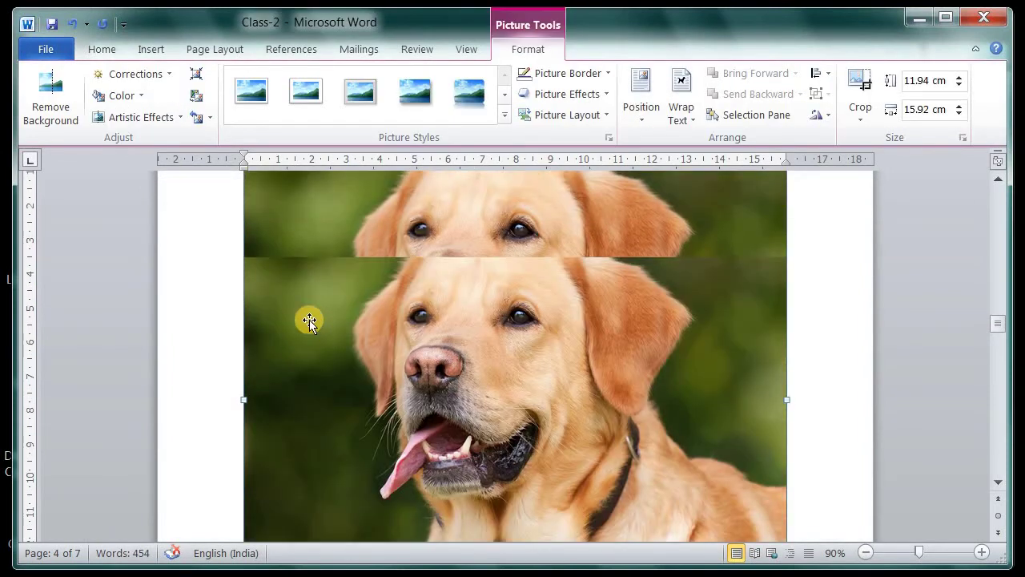
scroll(529, 360, "down", 1)
scroll(534, 366, "down", 1)
scroll(644, 428, "down", 2)
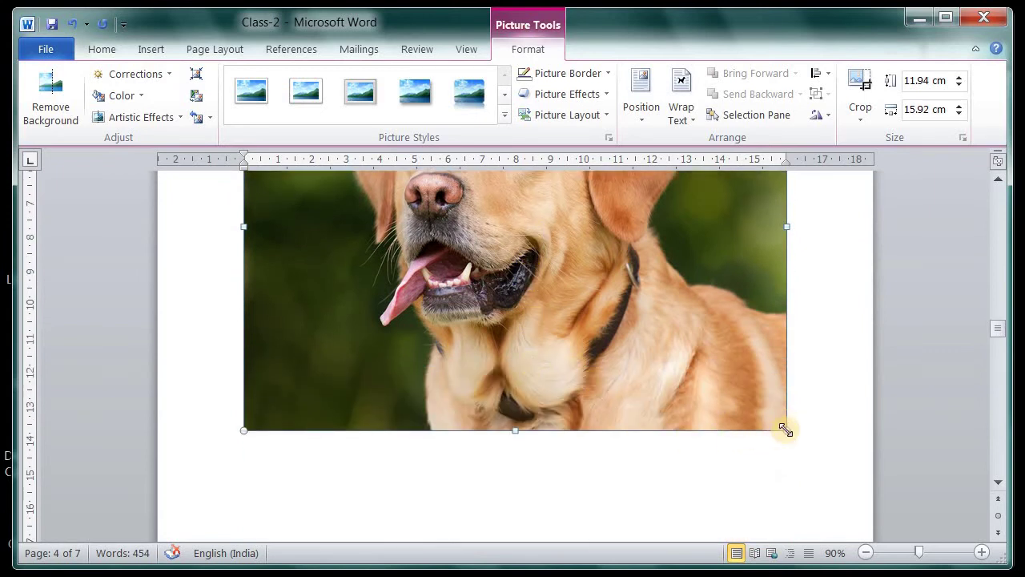
left_click_drag(785, 429, 460, 255)
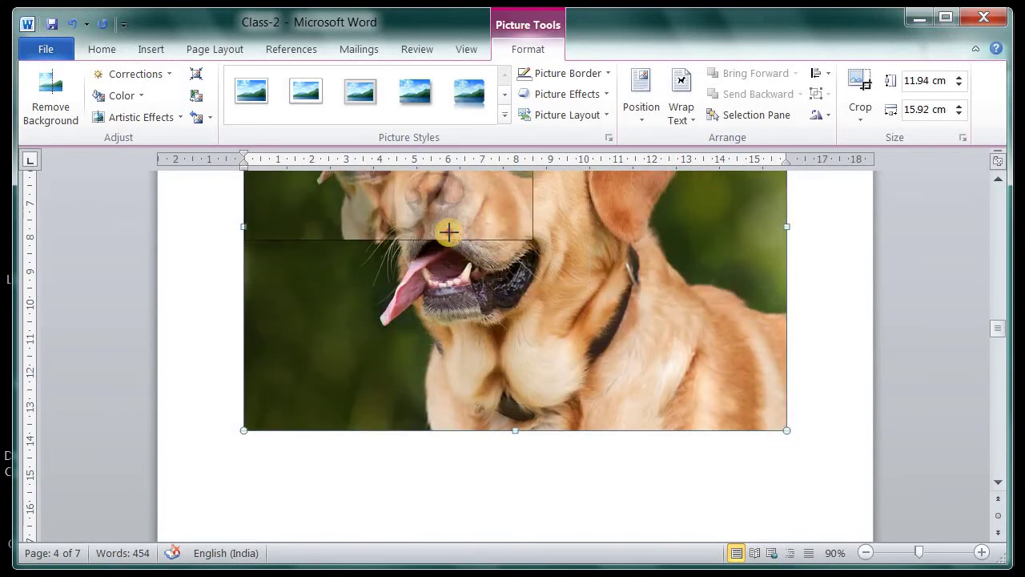
scroll(533, 377, "up", 4)
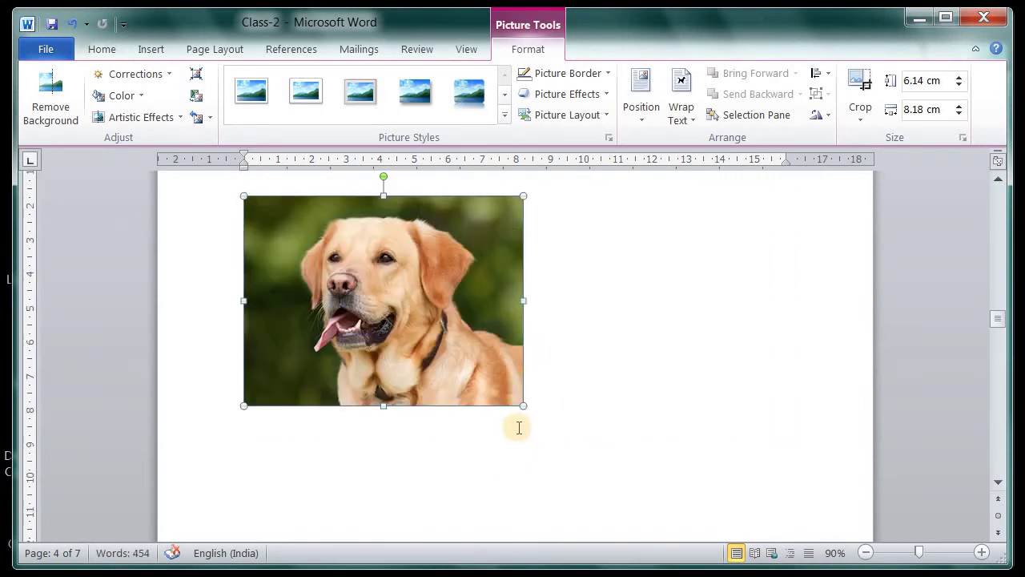
mouse_move(524, 407)
left_mouse_down()
mouse_move(370, 290)
mouse_move(374, 301)
left_mouse_up()
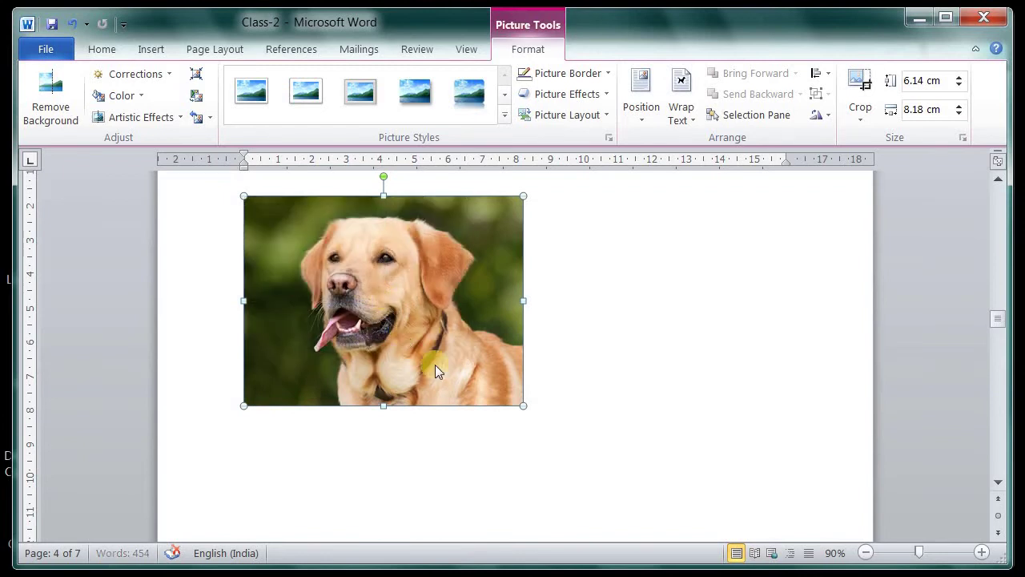
scroll(428, 365, "up", 1)
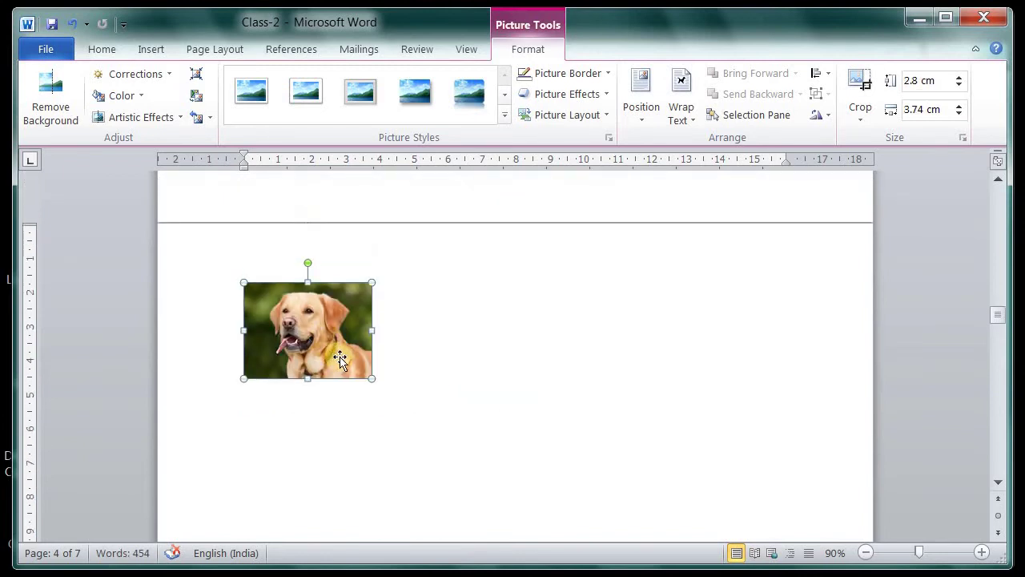
scroll(485, 387, "down", 1)
scroll(485, 387, "down", 1)
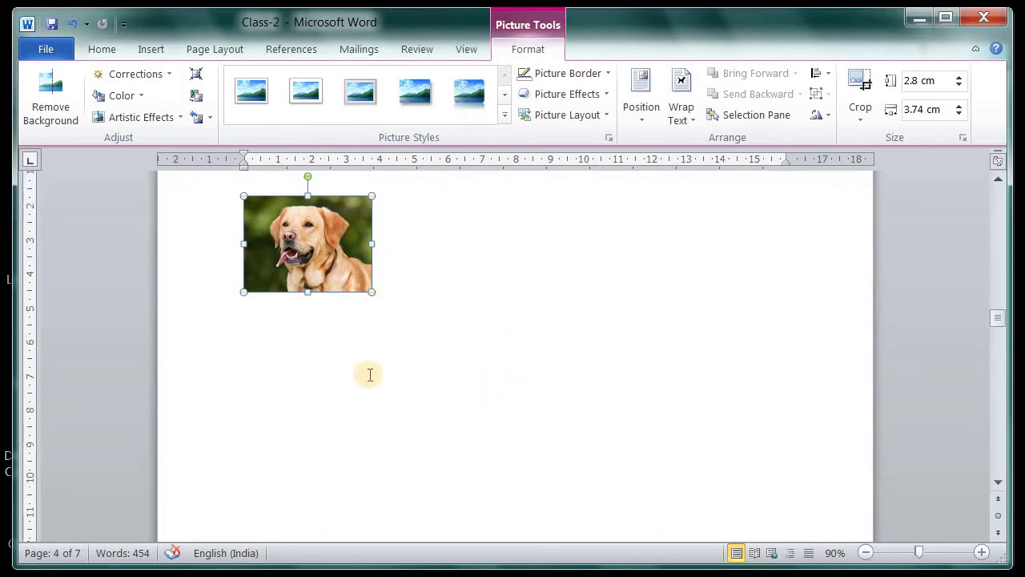
scroll(370, 375, "up", 2)
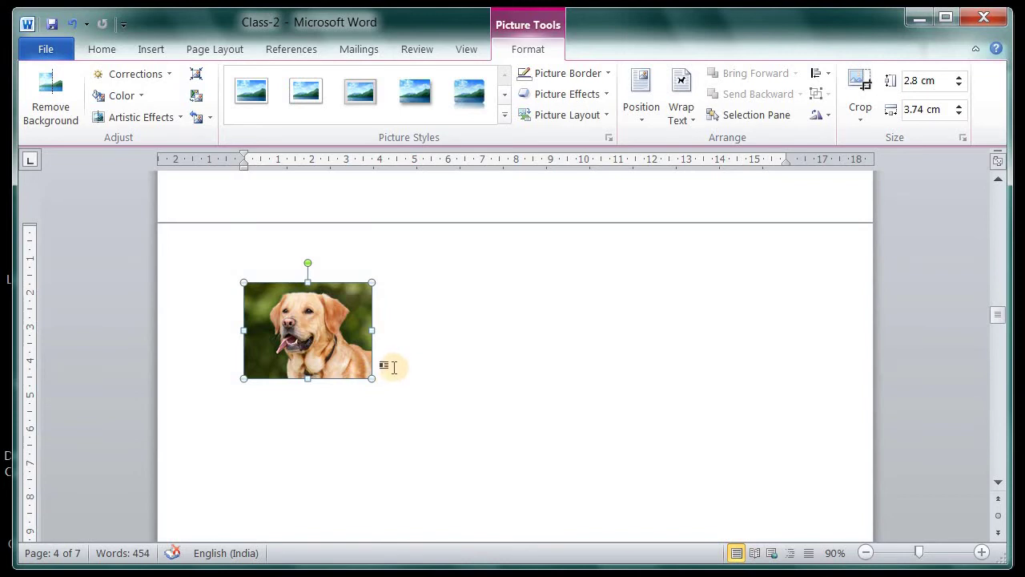
Deselect the small dog picture and place the insertion point beside it
left_click(391, 362)
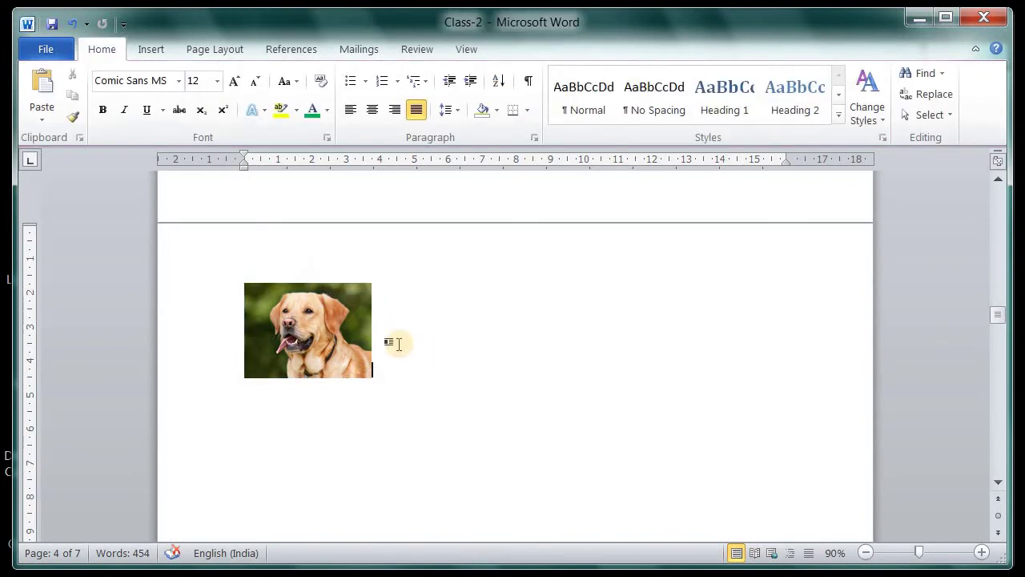
left_click(353, 330)
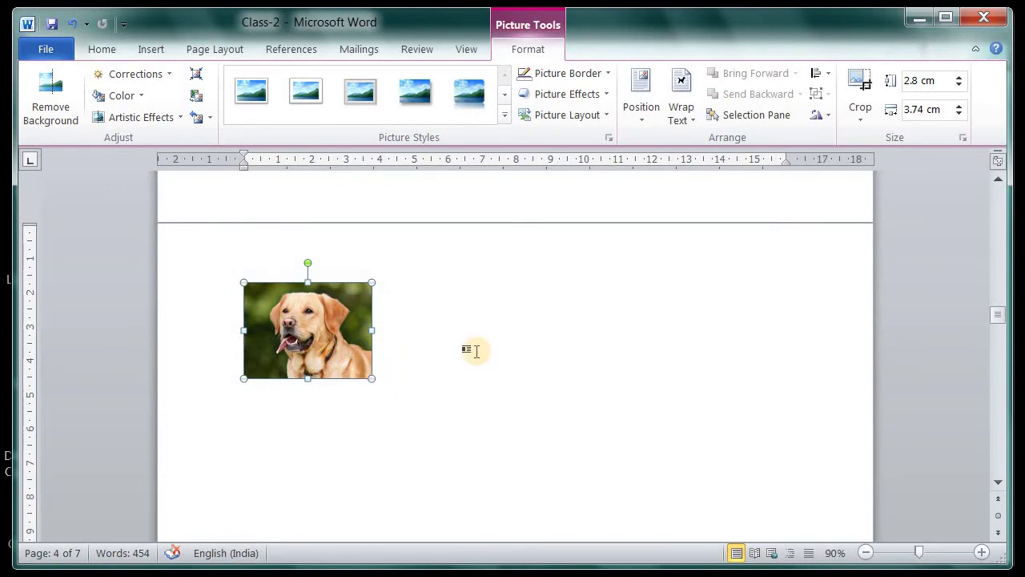
left_click(409, 362)
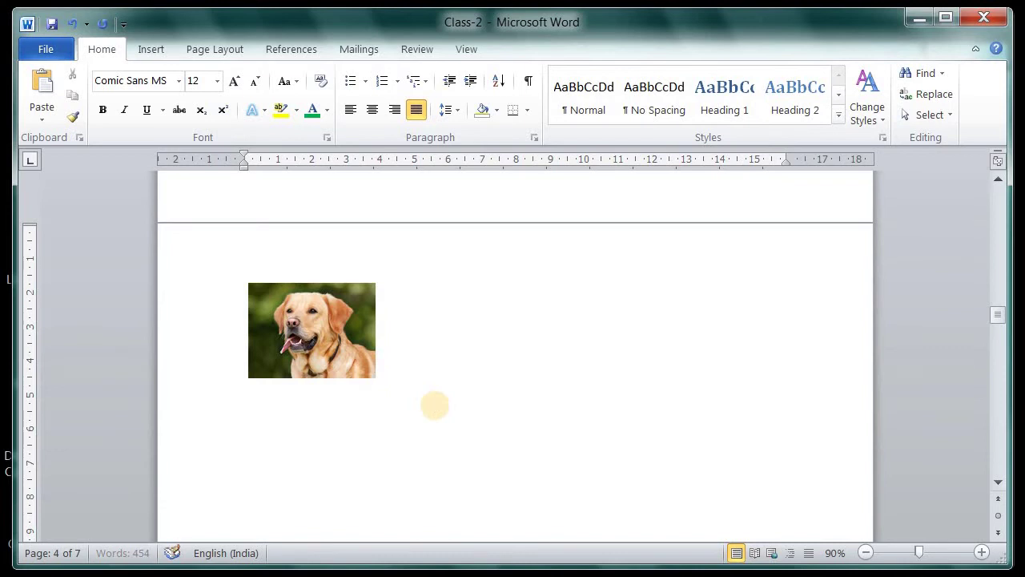
left_click(328, 341)
left_click(397, 368)
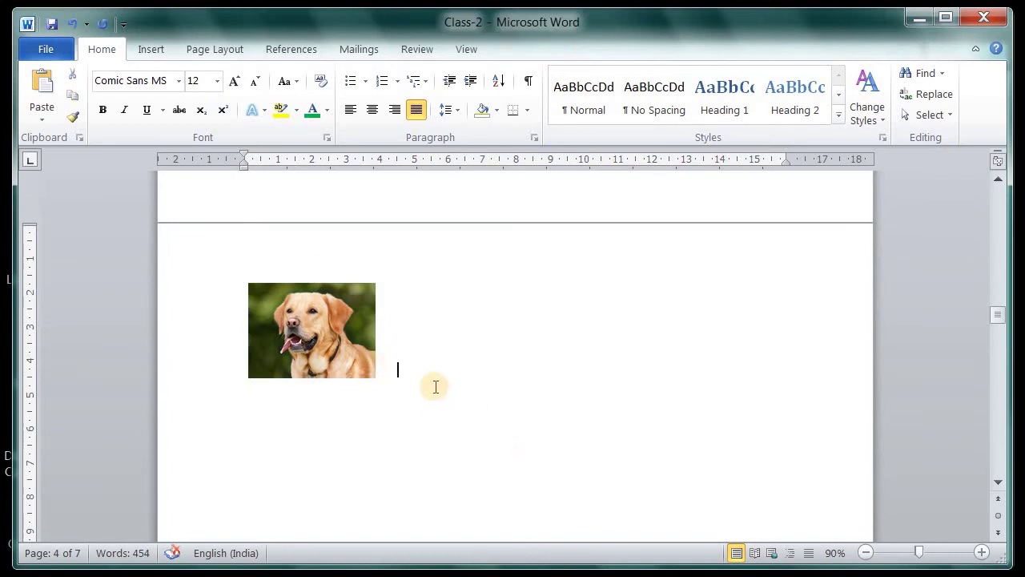
Insert the Dog photo as a second picture on page 4
left_click(150, 48)
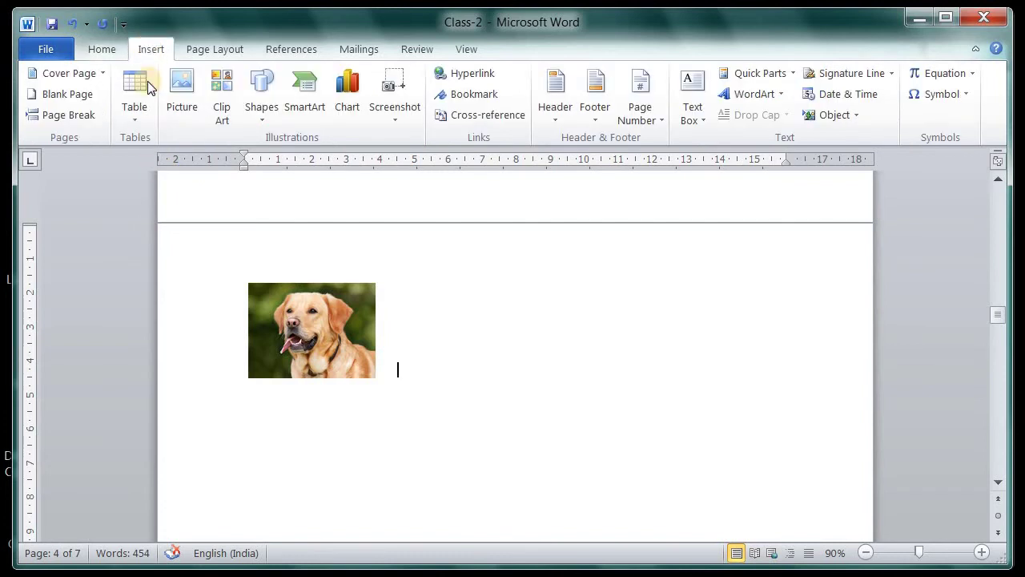
left_click(182, 95)
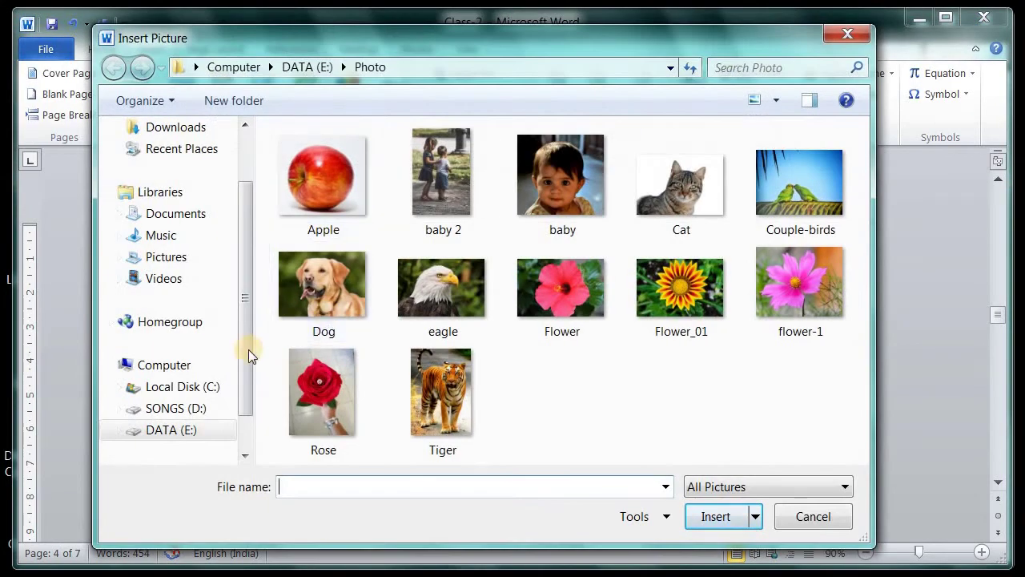
left_click(335, 286)
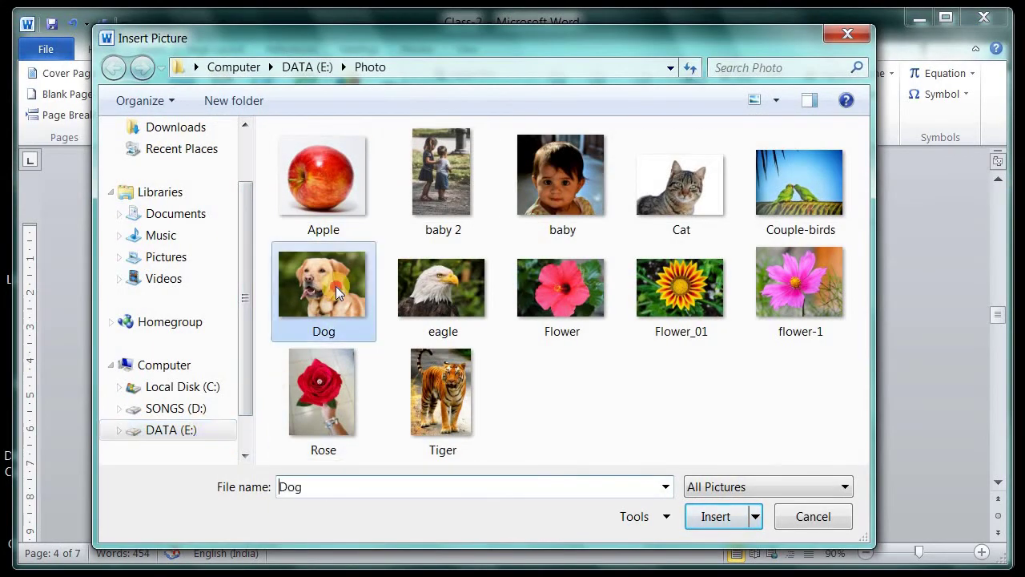
key("Return")
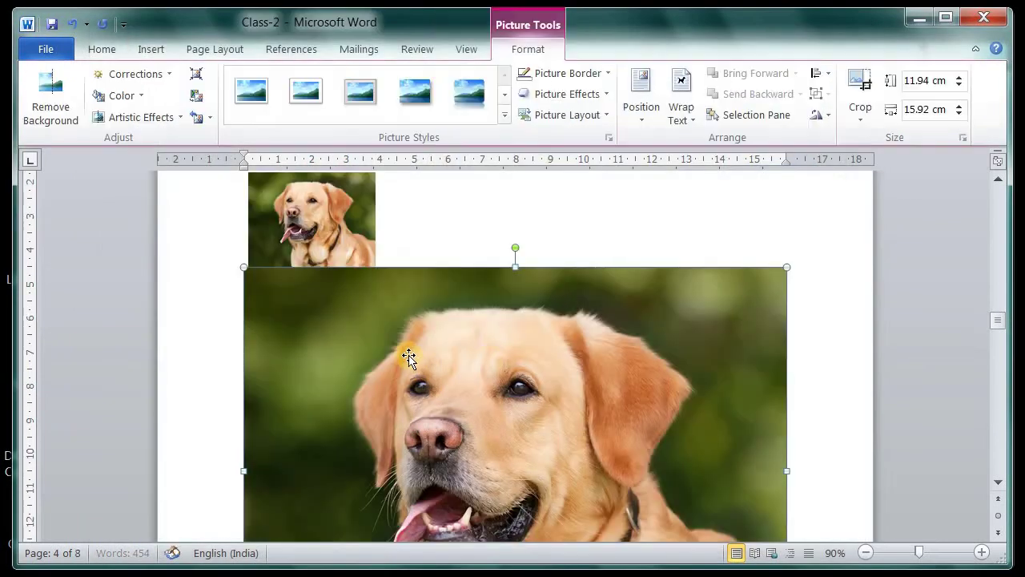
Shrink the newly inserted Dog picture to about 3 × 4 cm
scroll(536, 387, "down", 3)
scroll(532, 390, "up", 4)
scroll(332, 400, "up", 2)
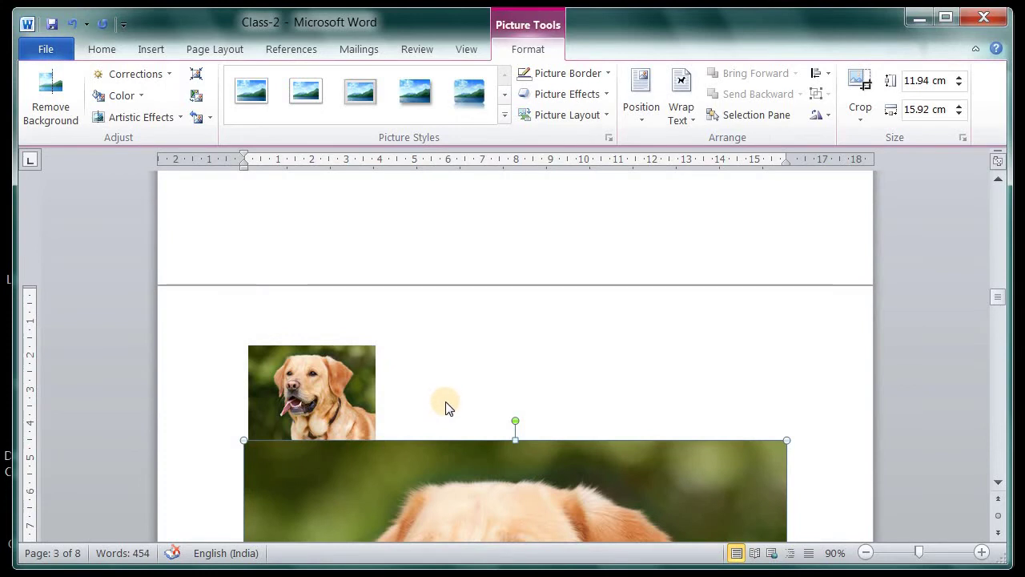
scroll(455, 411, "down", 3)
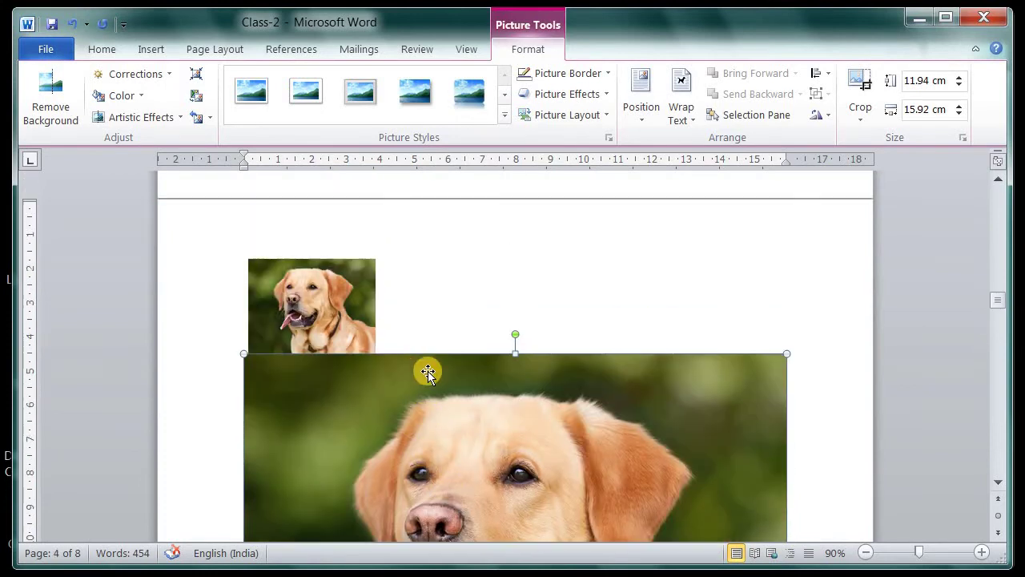
scroll(440, 392, "down", 2)
scroll(441, 390, "up", 4)
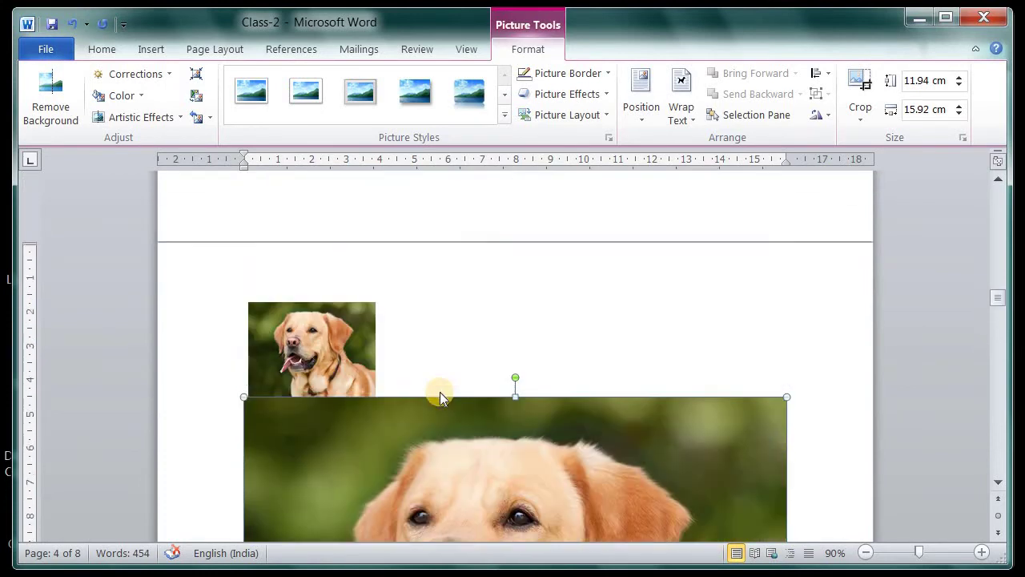
scroll(435, 394, "up", 1)
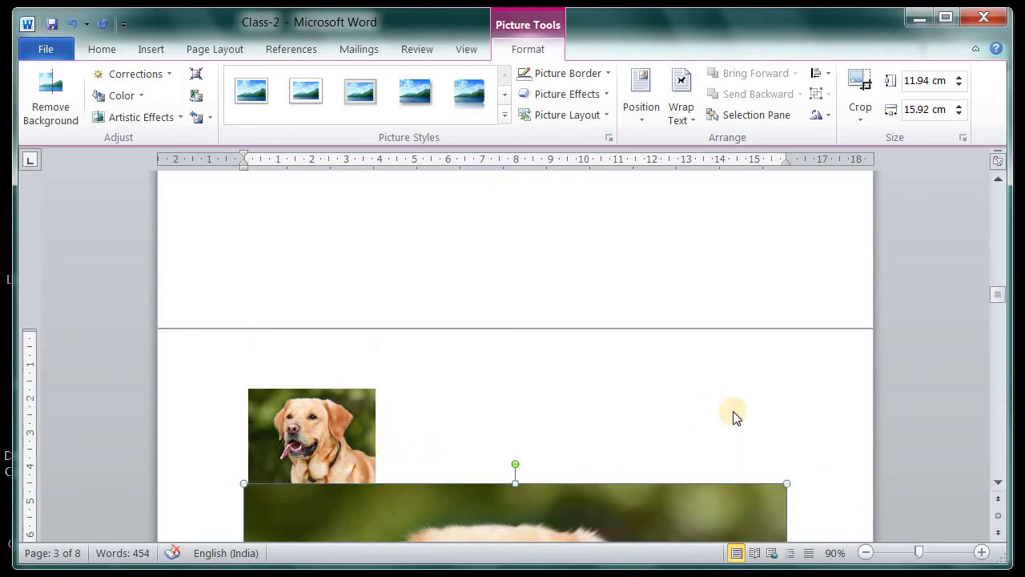
scroll(589, 465, "down", 3)
scroll(589, 465, "down", 2)
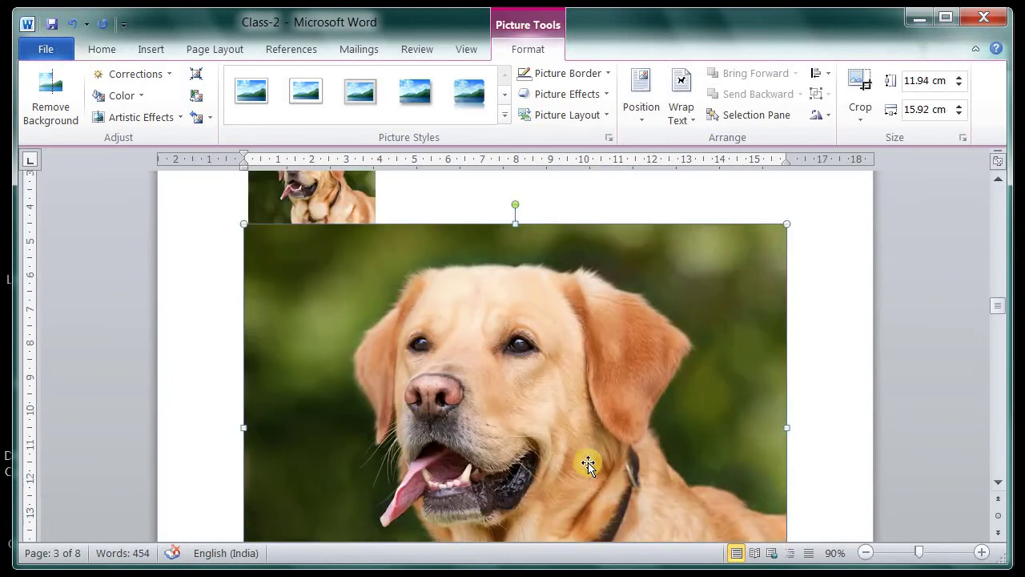
scroll(588, 458, "down", 3)
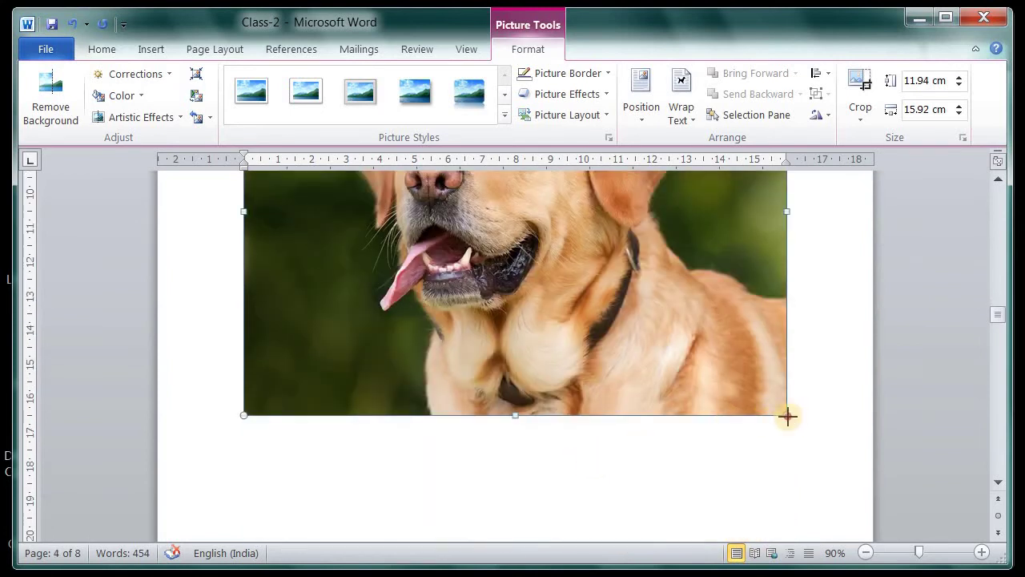
left_click_drag(788, 416, 426, 213)
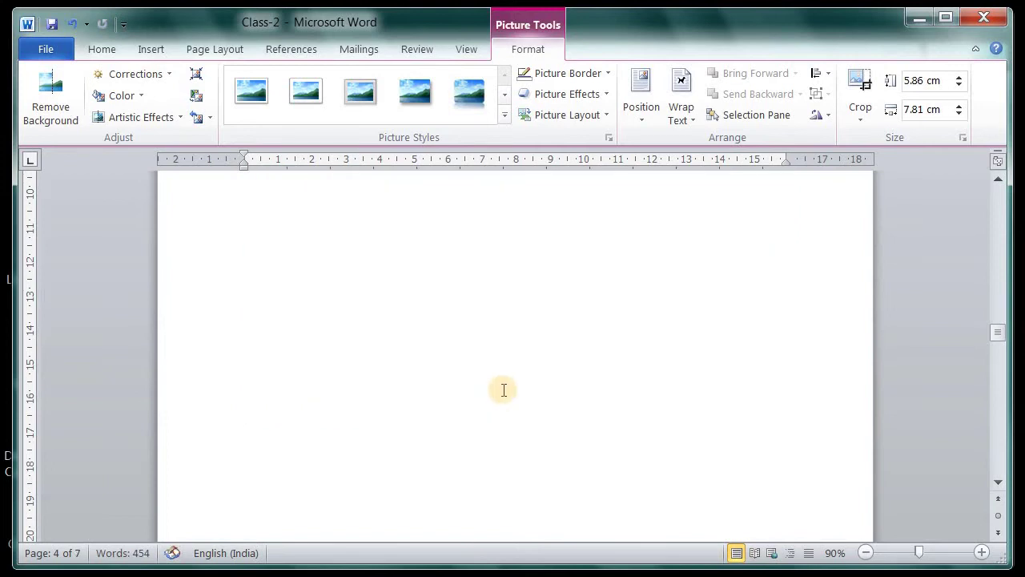
scroll(504, 390, "up", 5)
scroll(504, 393, "up", 1)
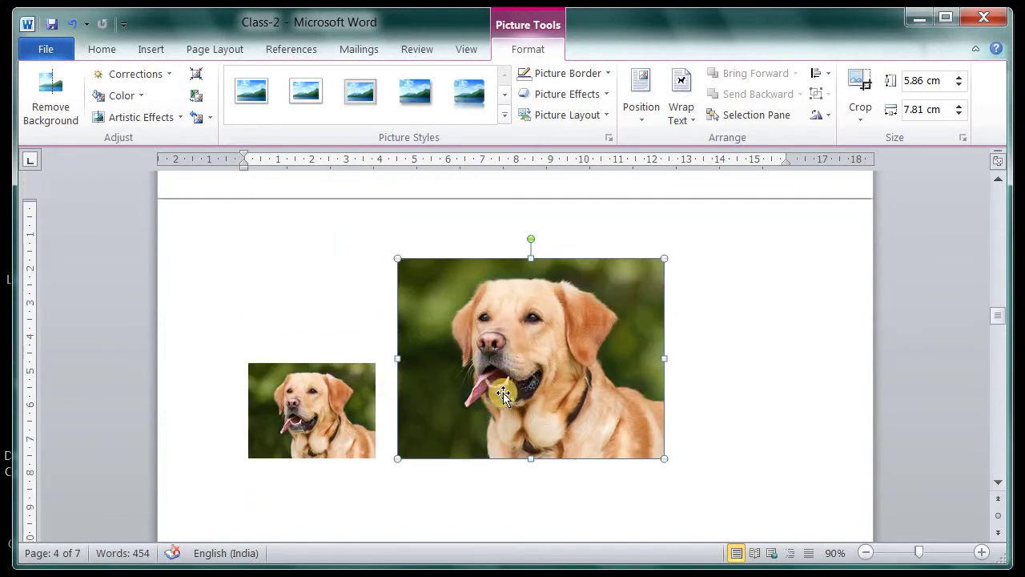
scroll(503, 394, "down", 1)
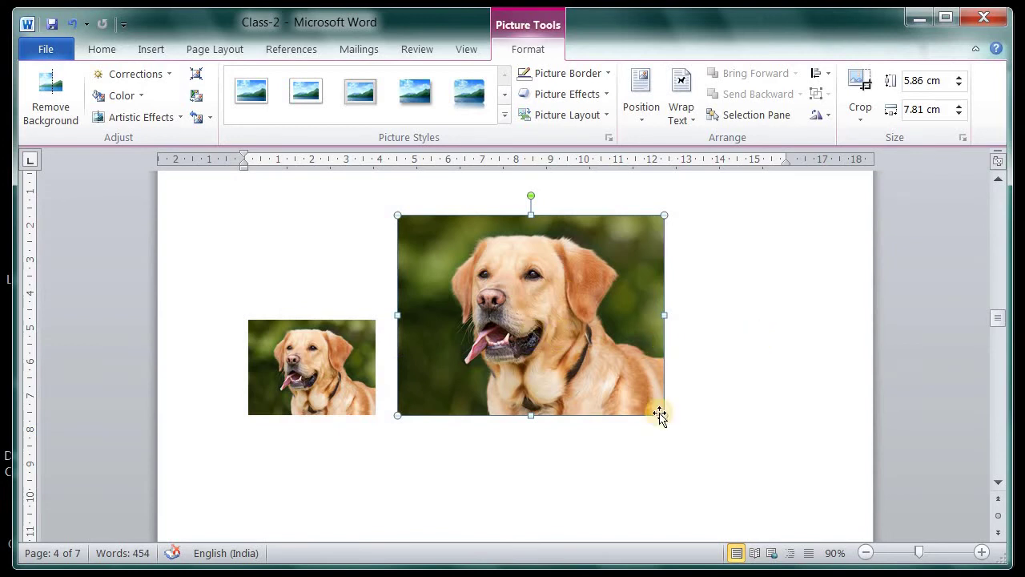
left_click_drag(664, 415, 536, 320)
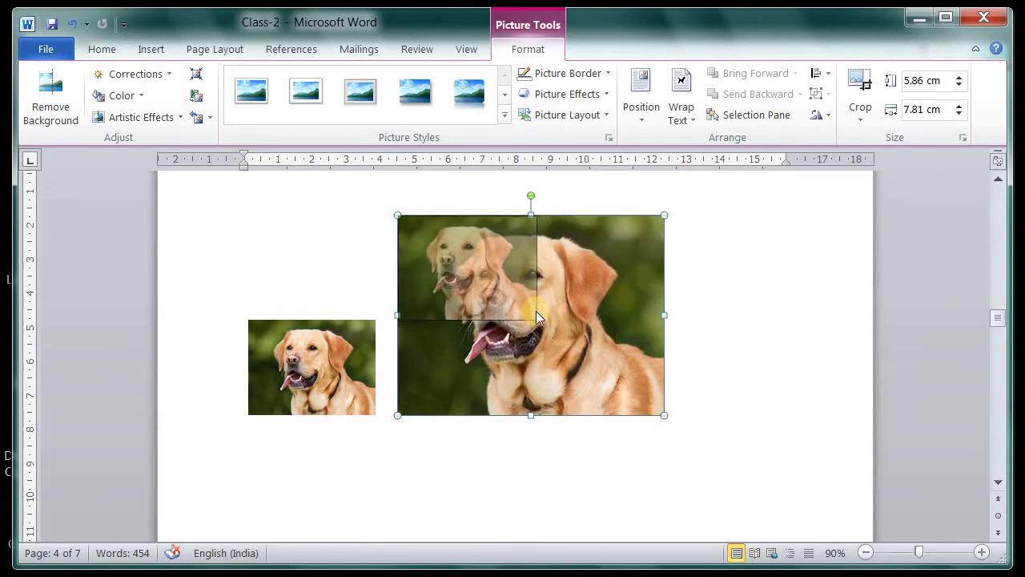
Resize the left dog picture to 3.7 × 4.94 cm and the right one to 4.14 × 5.53 cm
left_click(344, 287)
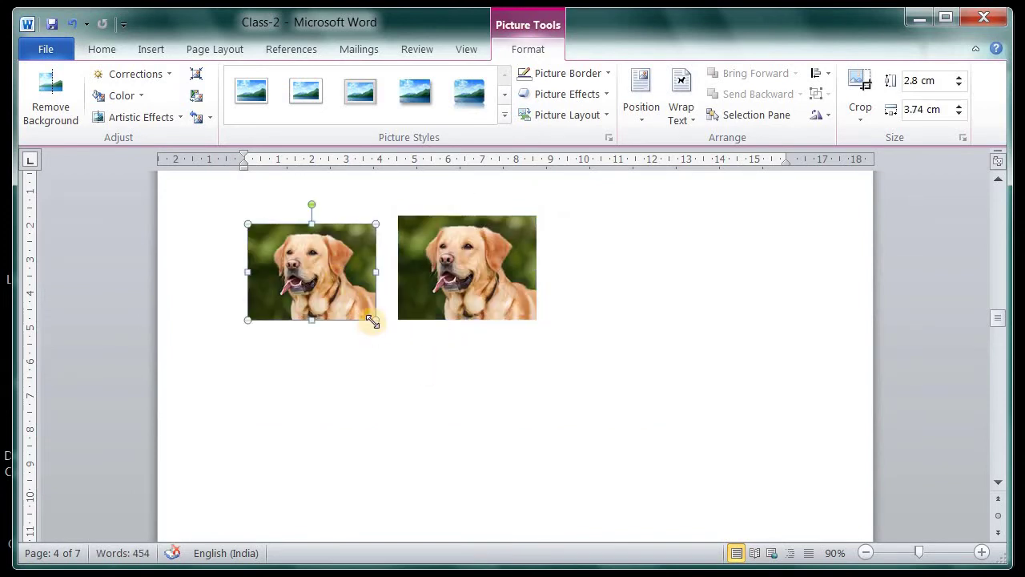
left_click_drag(373, 321, 417, 342)
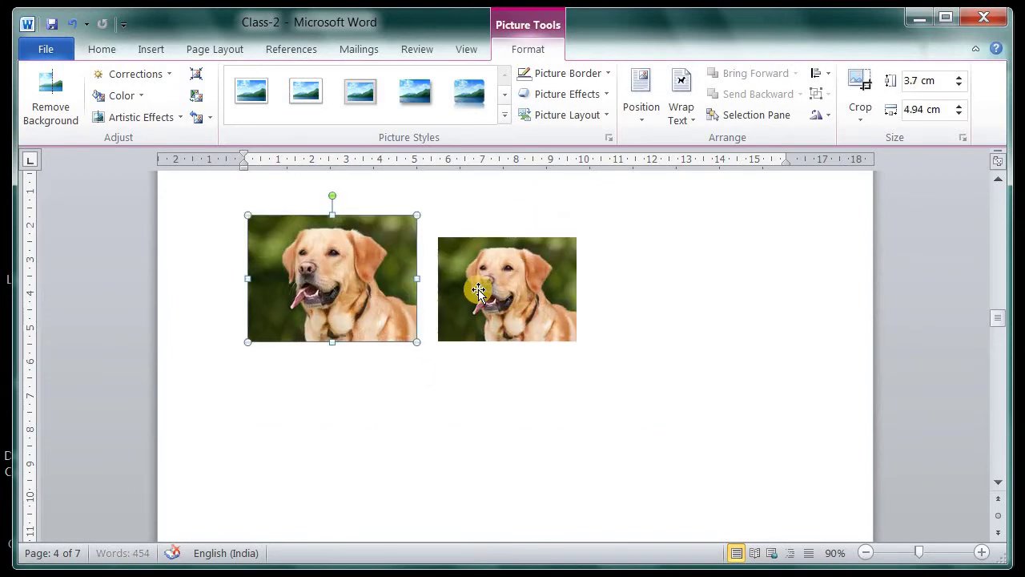
left_click(480, 293)
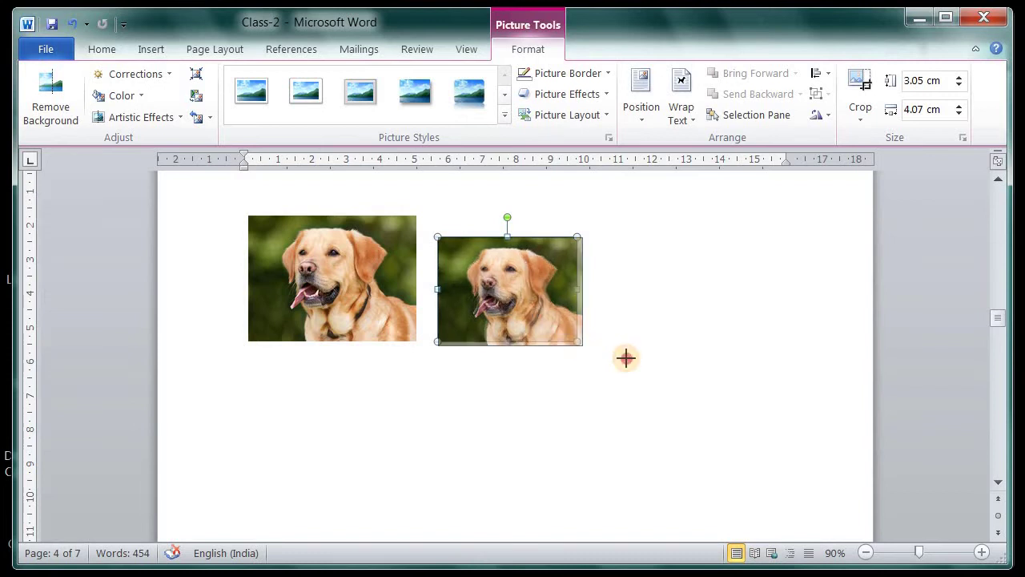
left_click_drag(578, 343, 626, 357)
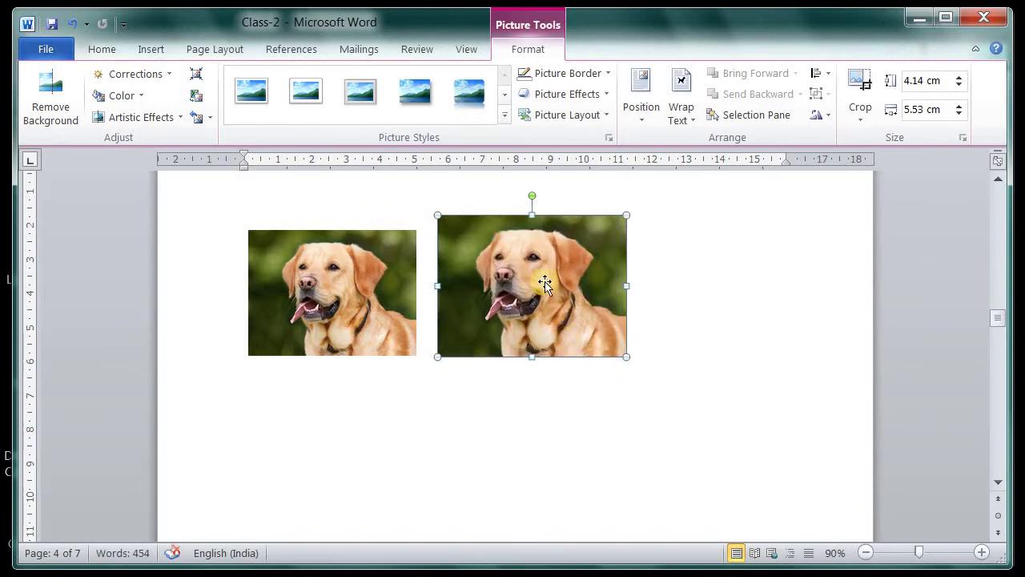
left_click(328, 318)
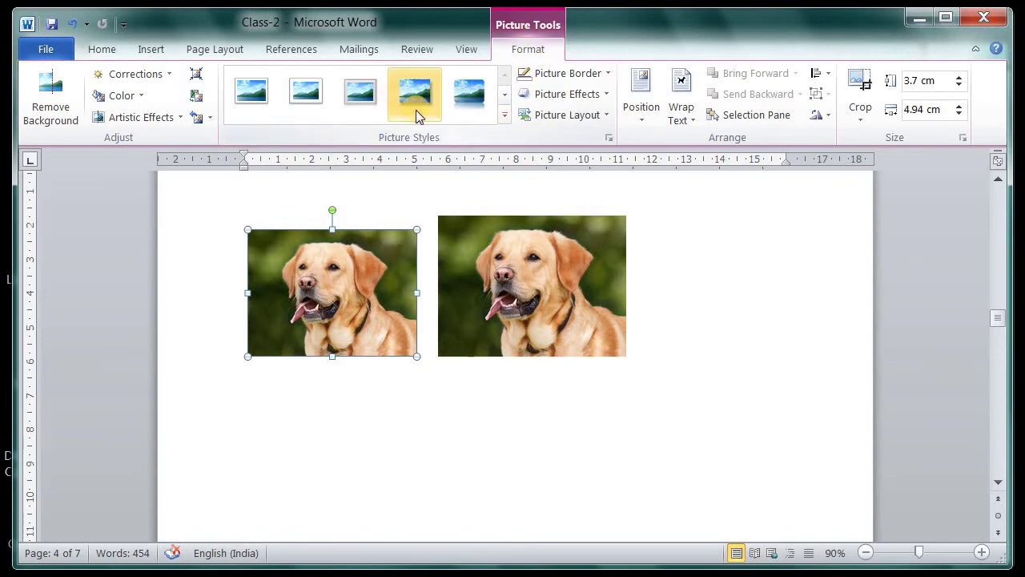
Turn the left dog photo grayscale
left_click(142, 100)
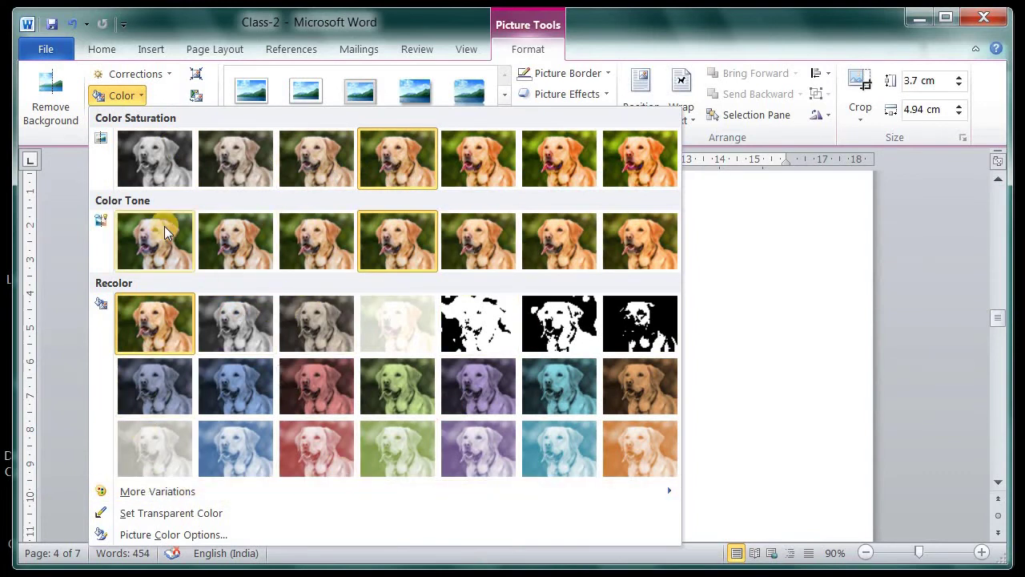
left_click(155, 160)
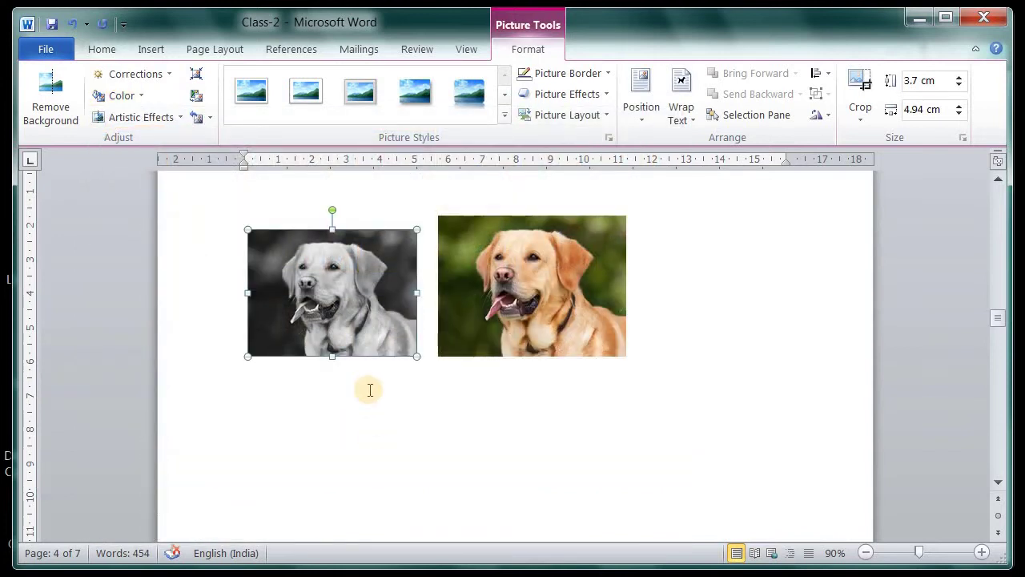
left_click(516, 324)
left_click(381, 333)
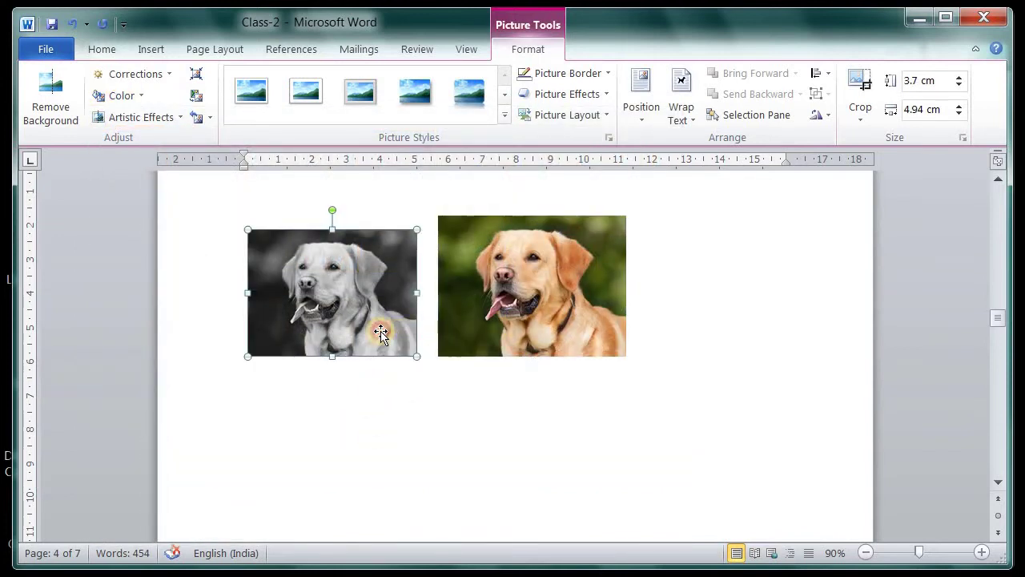
left_click(496, 301)
left_click(367, 323)
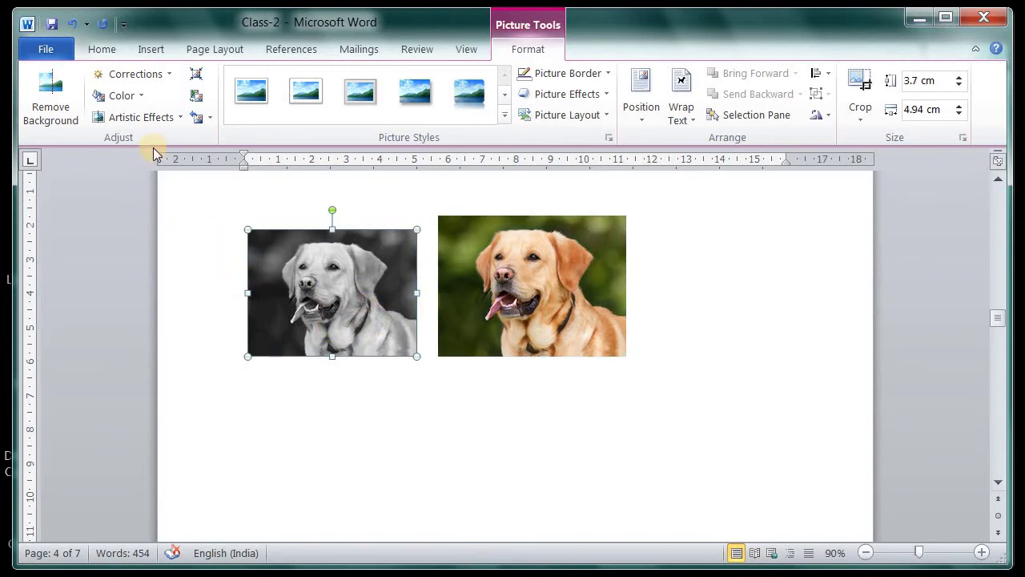
Try 200% saturation on the left photo, then undo back to its original full colour
left_click(141, 97)
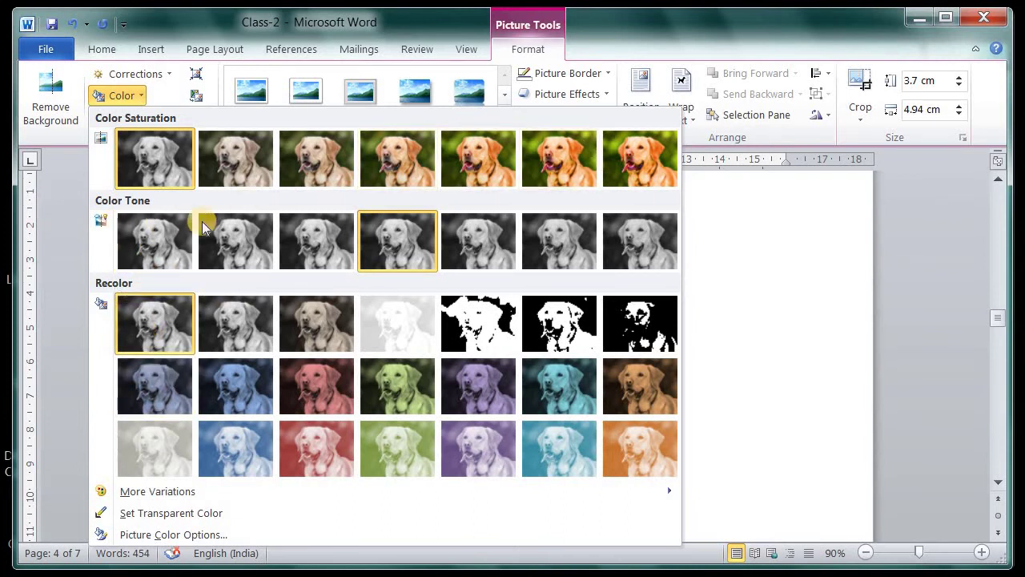
left_click(480, 162)
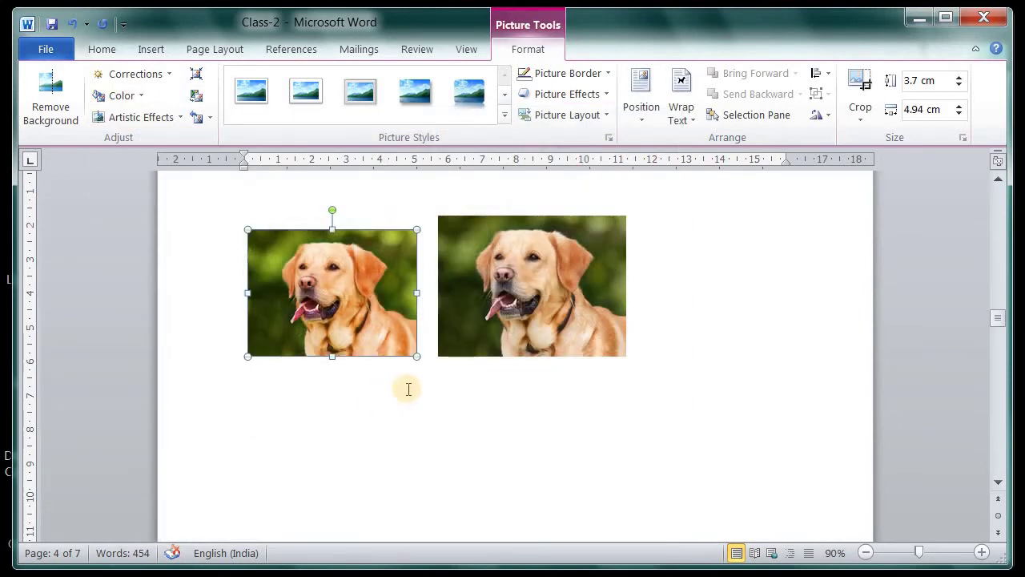
left_click(72, 25)
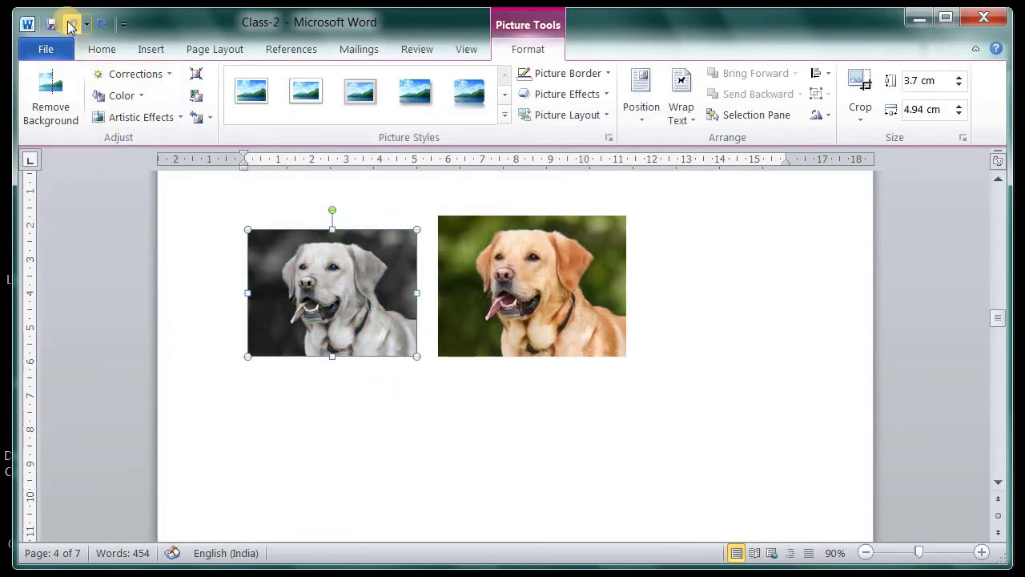
left_click(72, 25)
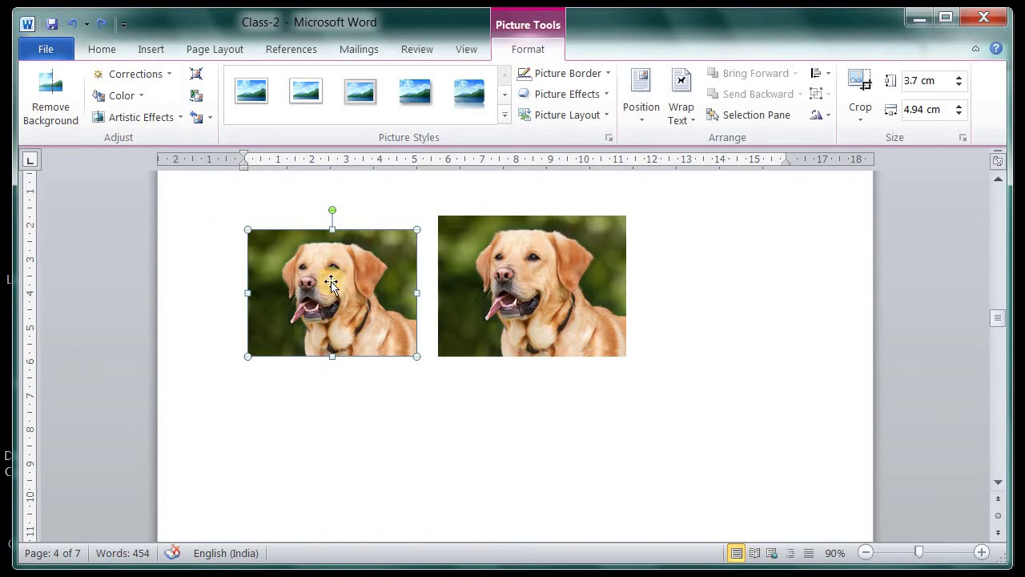
left_click(142, 96)
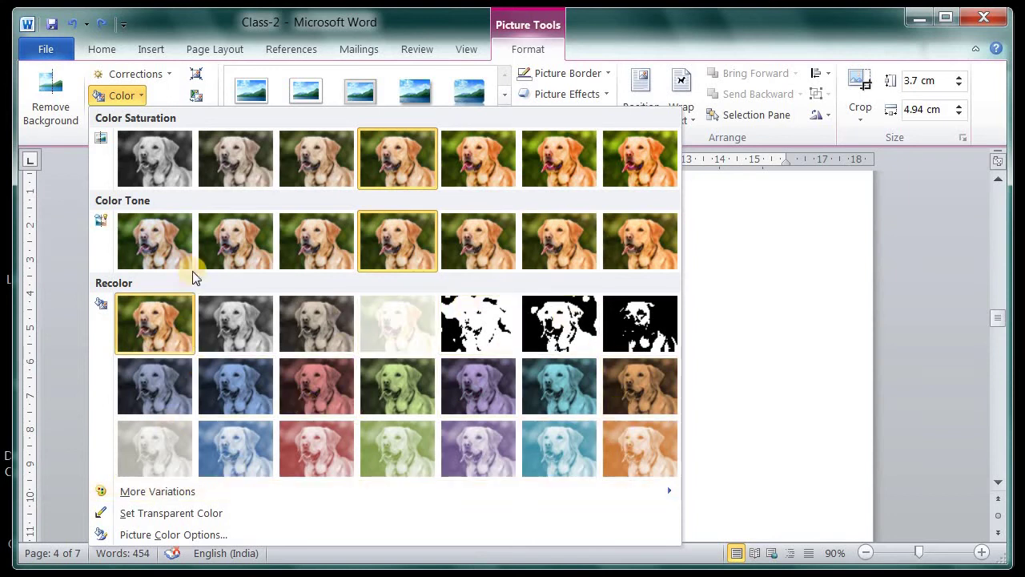
left_click(736, 257)
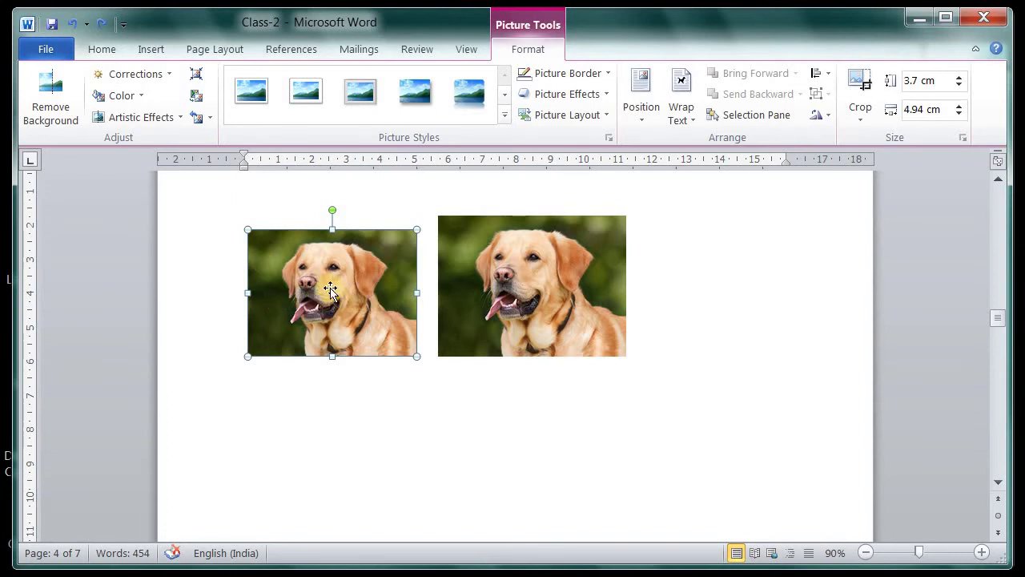
left_click(524, 286)
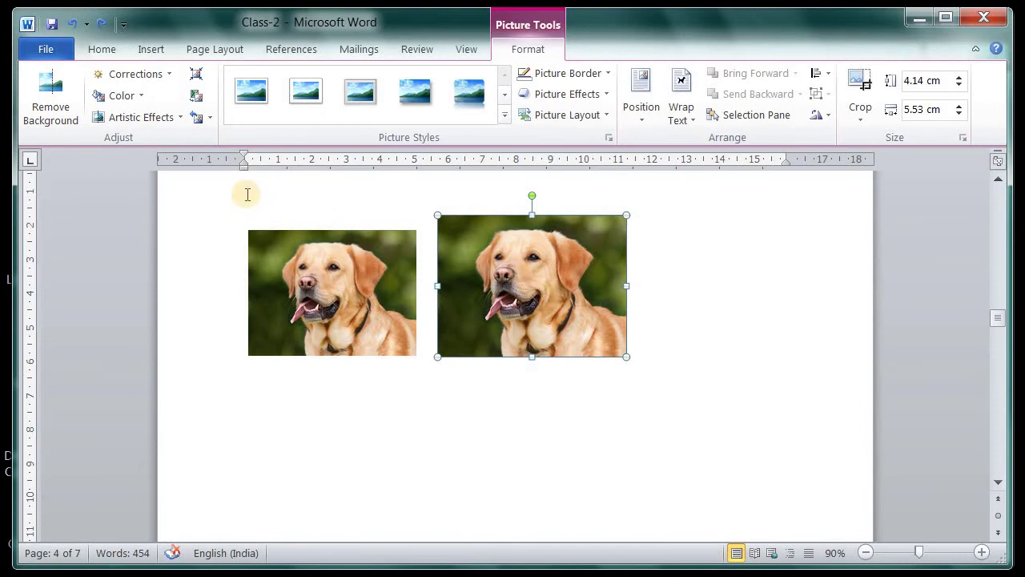
left_click(168, 79)
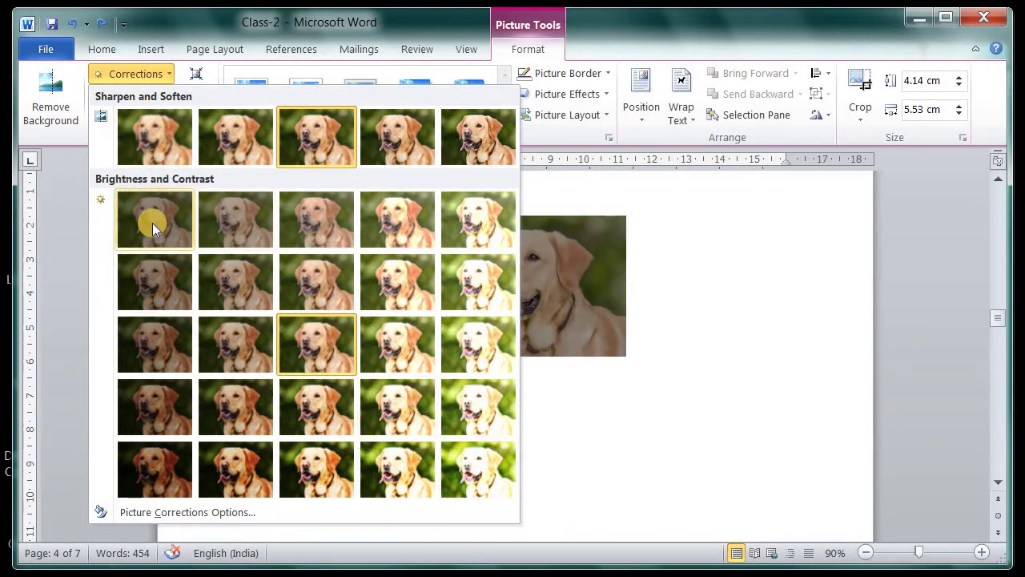
left_click(491, 480)
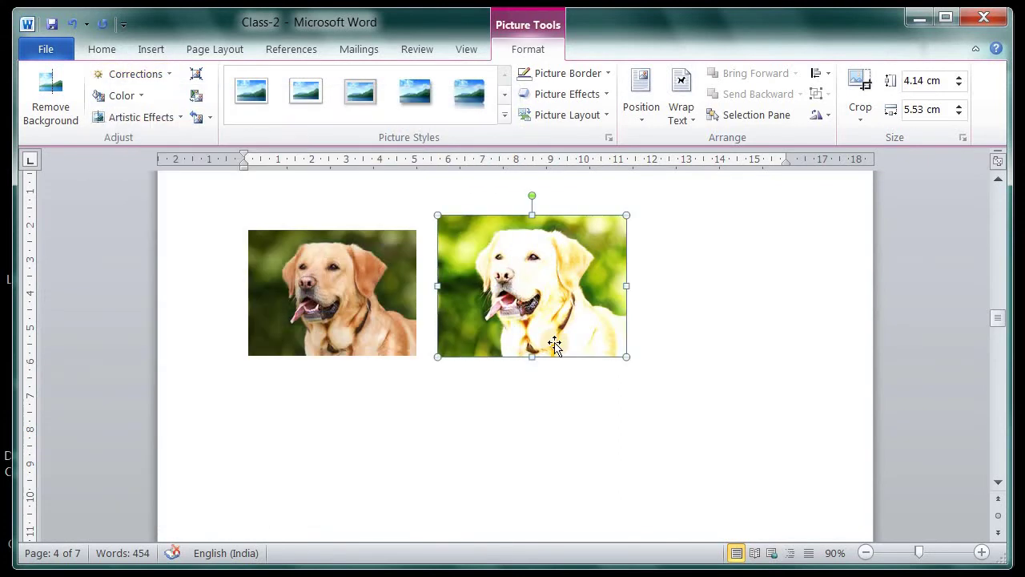
left_click(70, 25)
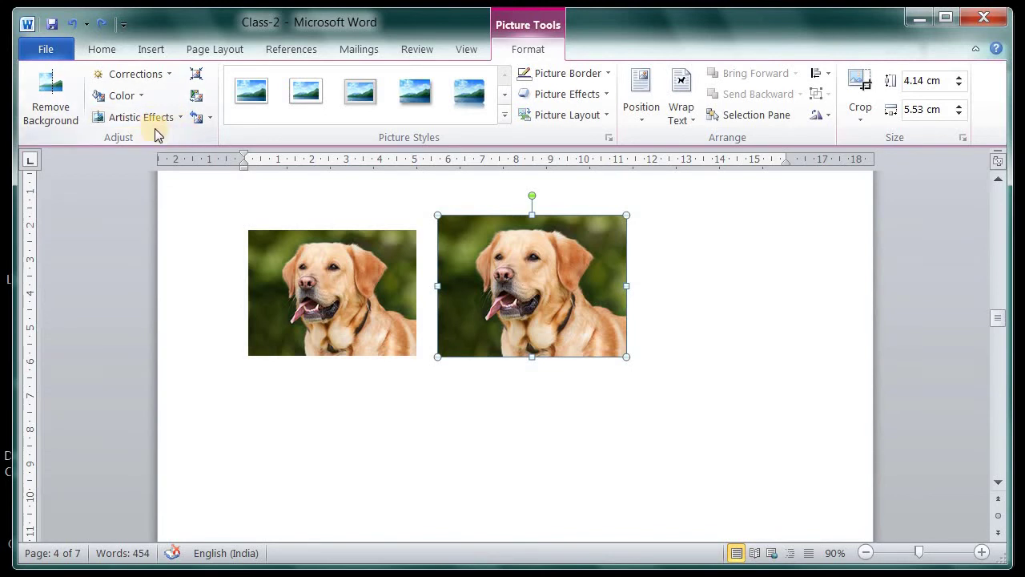
left_click(181, 118)
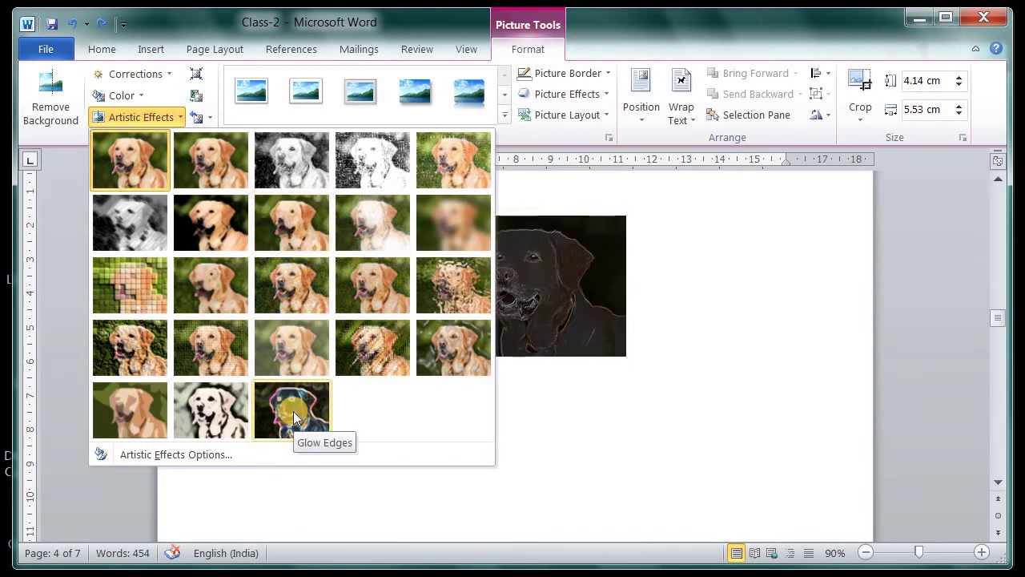
left_click(294, 415)
left_click(521, 289)
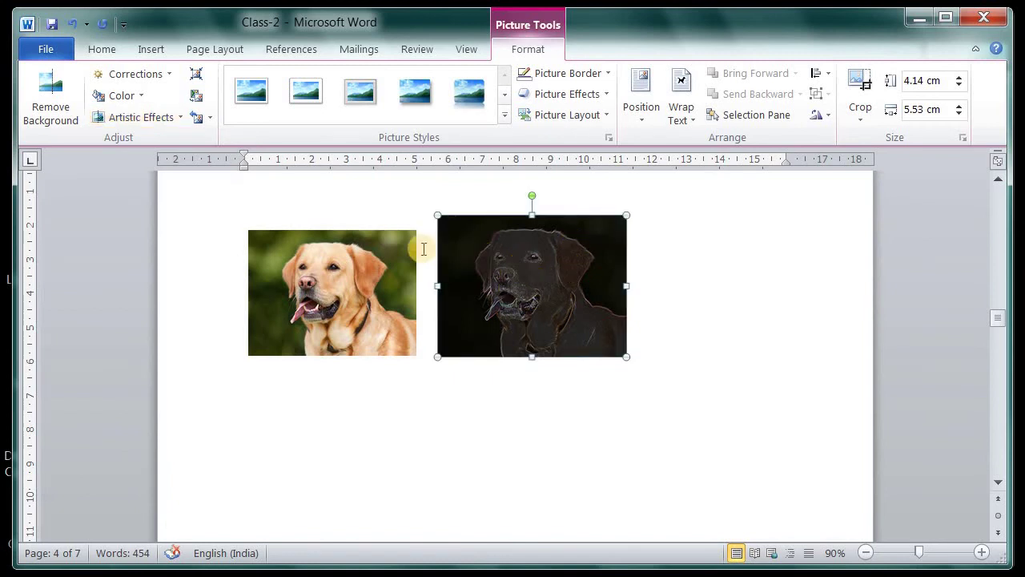
left_click(526, 255)
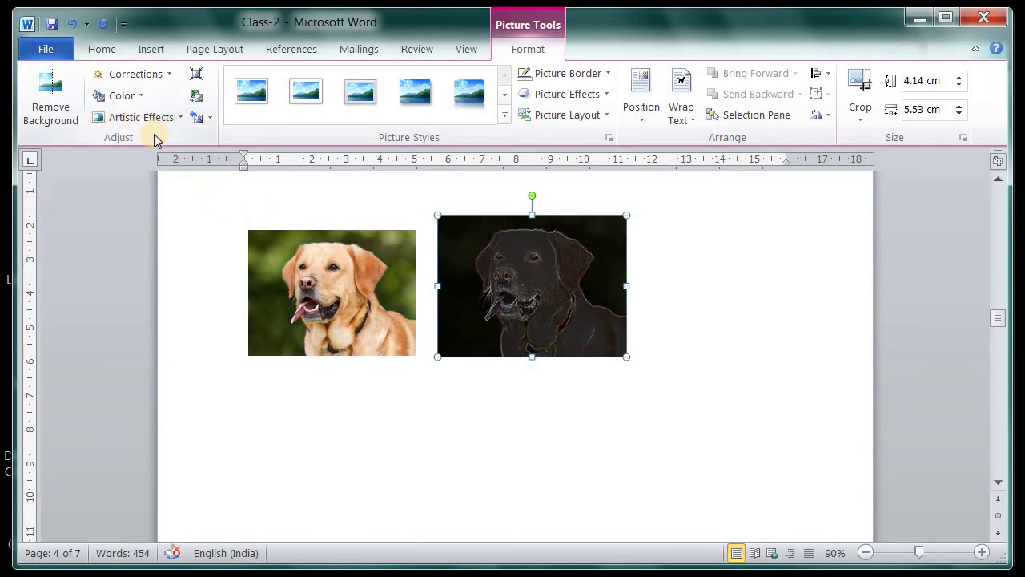
left_click(180, 121)
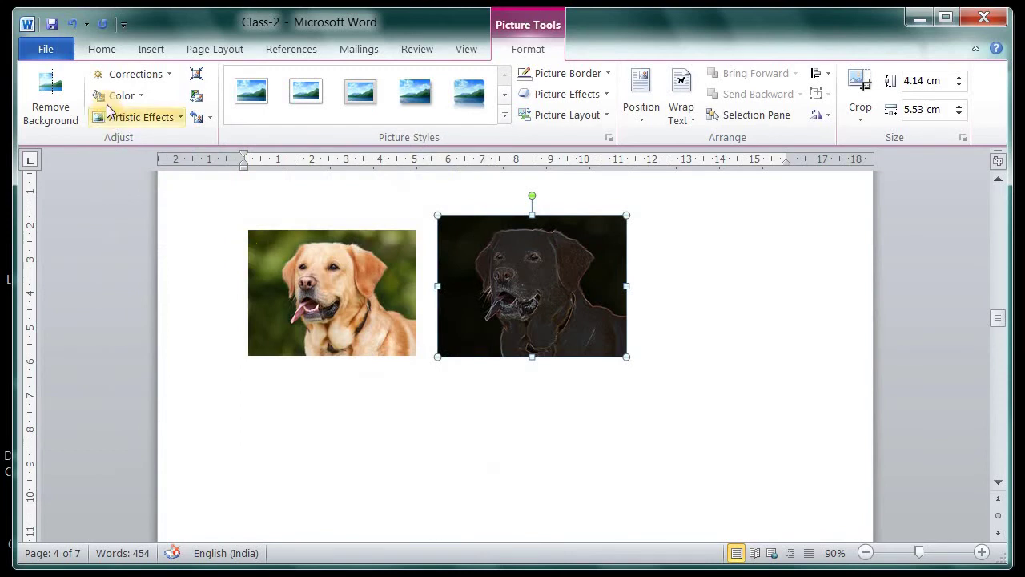
left_click(71, 23)
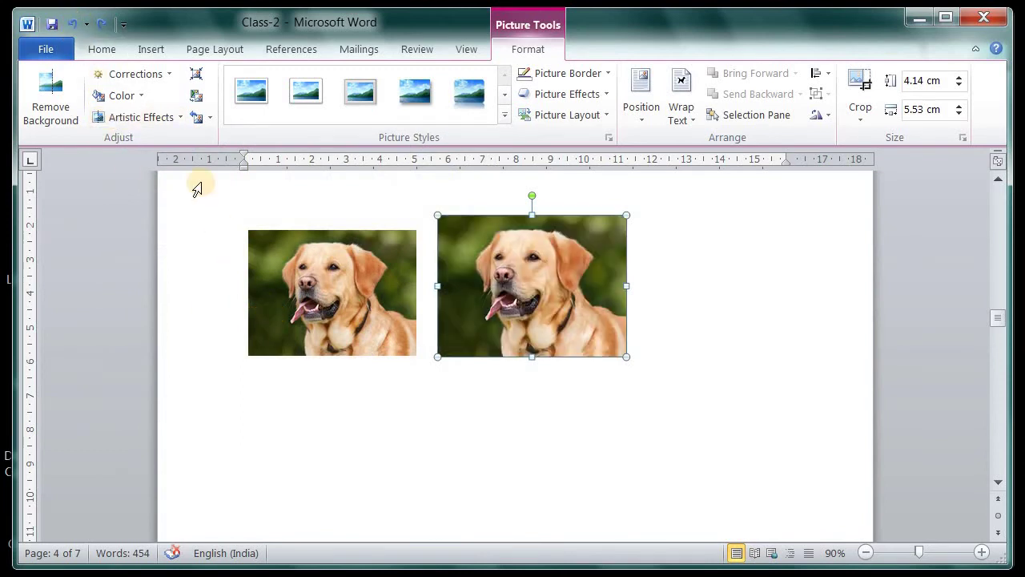
Select the right dog photo and show its Shadow options under Picture Effects
left_click(362, 262)
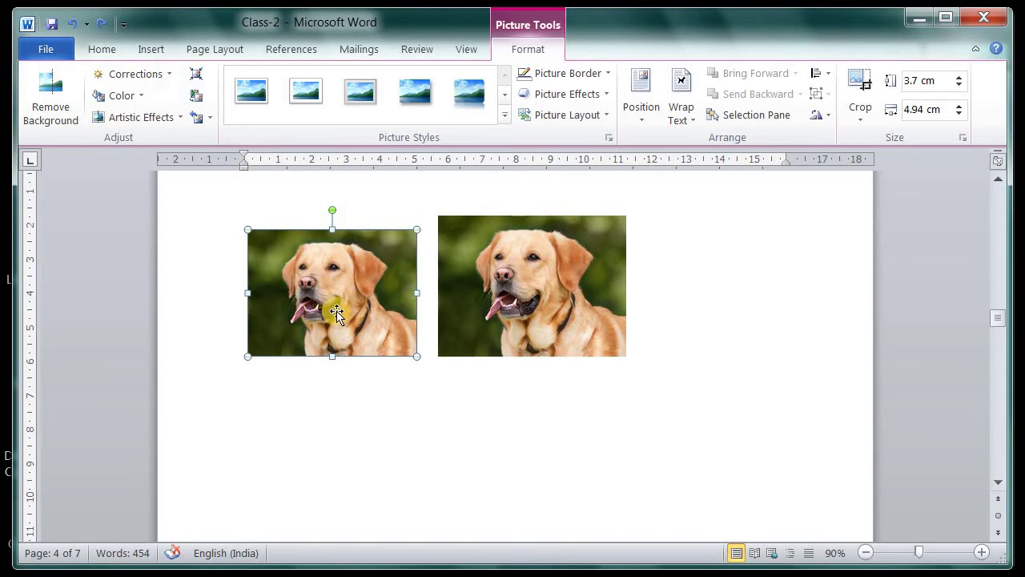
left_click(512, 301)
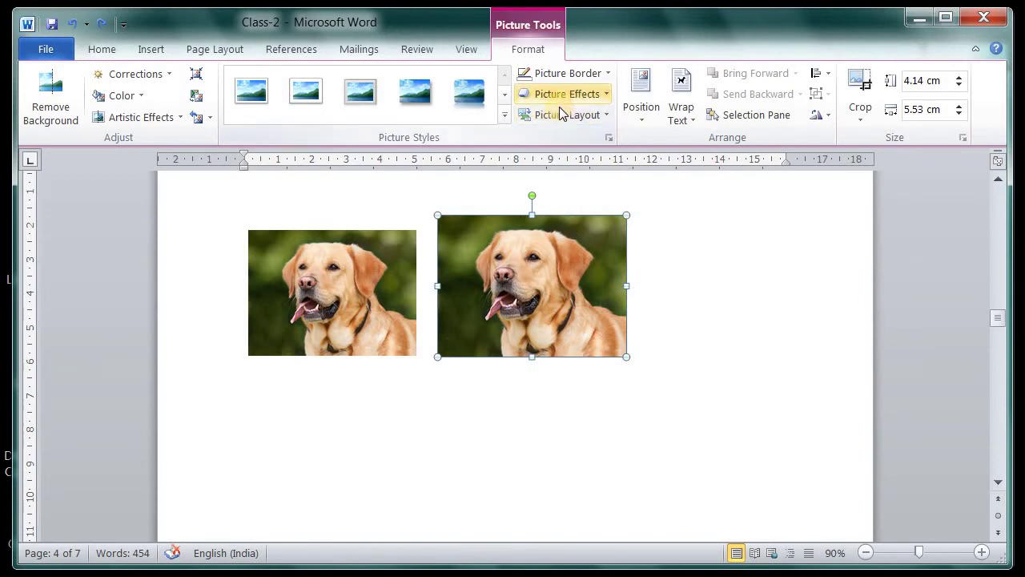
left_click(605, 94)
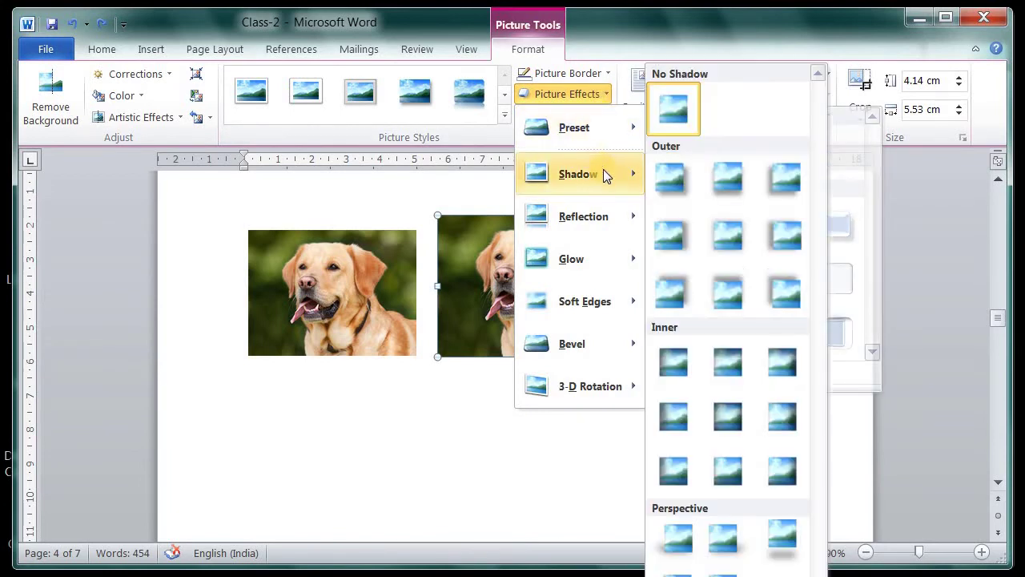
mouse_move(582, 131)
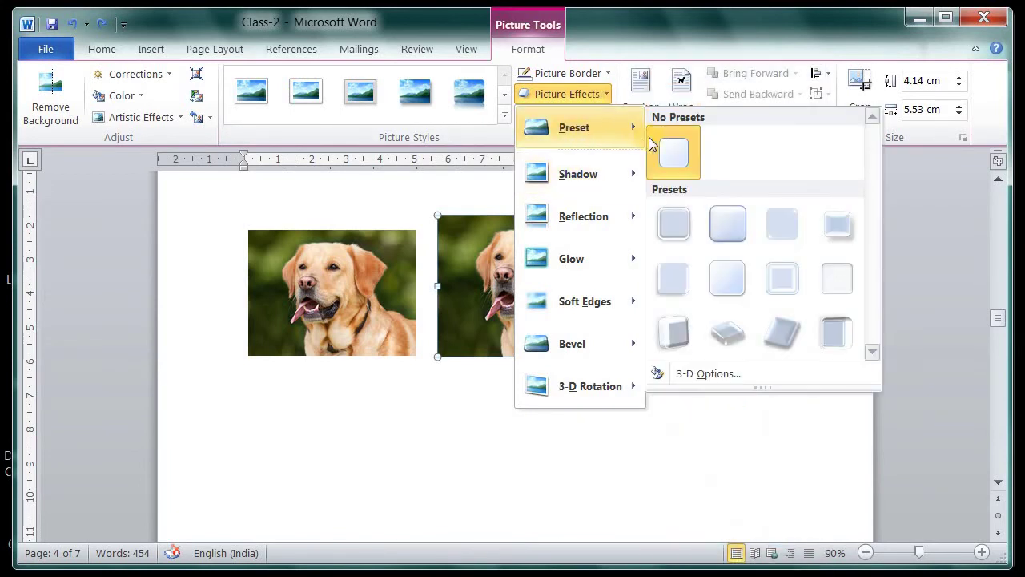
Apply 3-D Preset 9 to the right dog photo, then clear it with No Presets
left_click(679, 337)
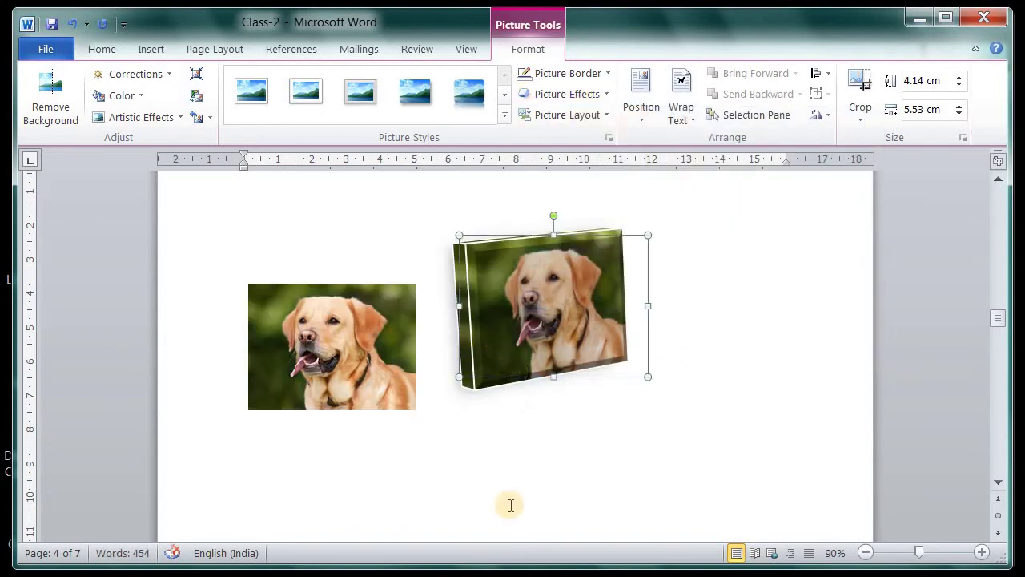
left_click(527, 465)
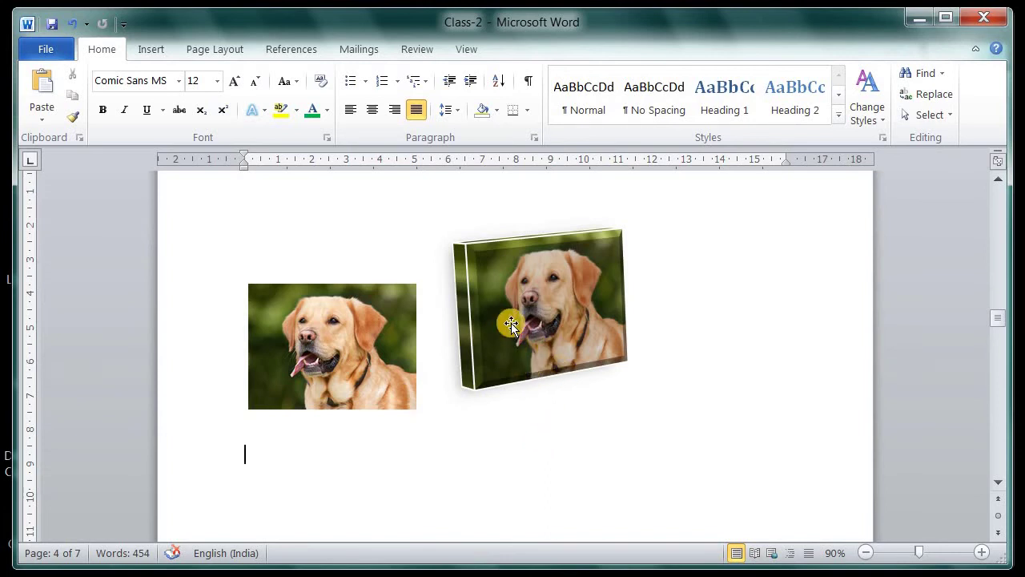
double_click(573, 311)
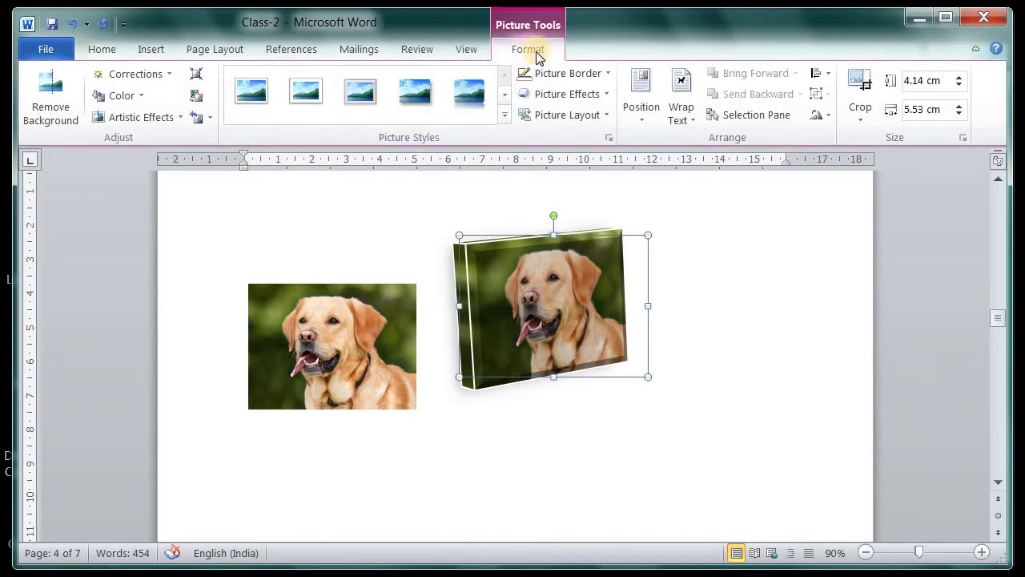
left_click(604, 94)
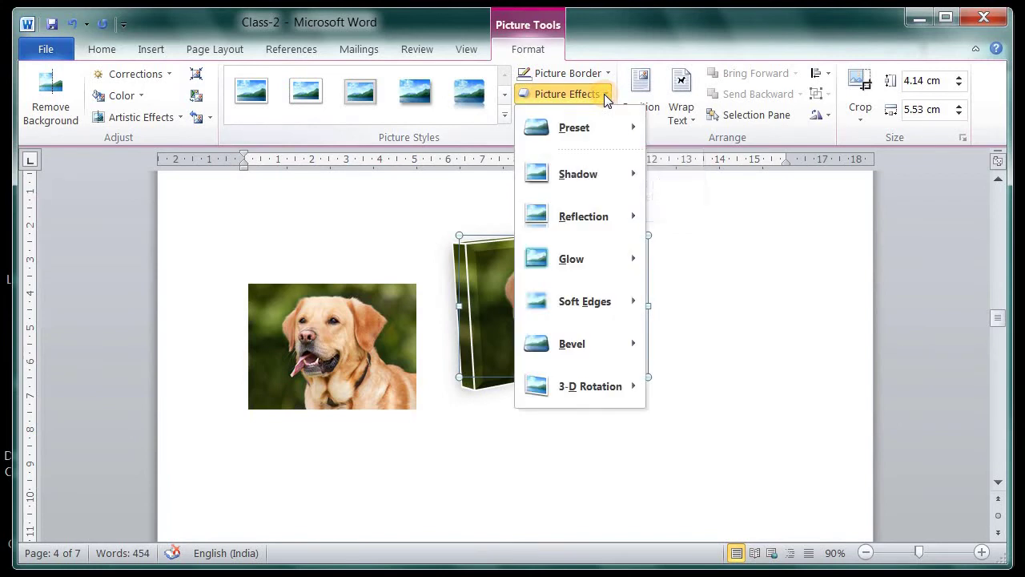
mouse_move(597, 141)
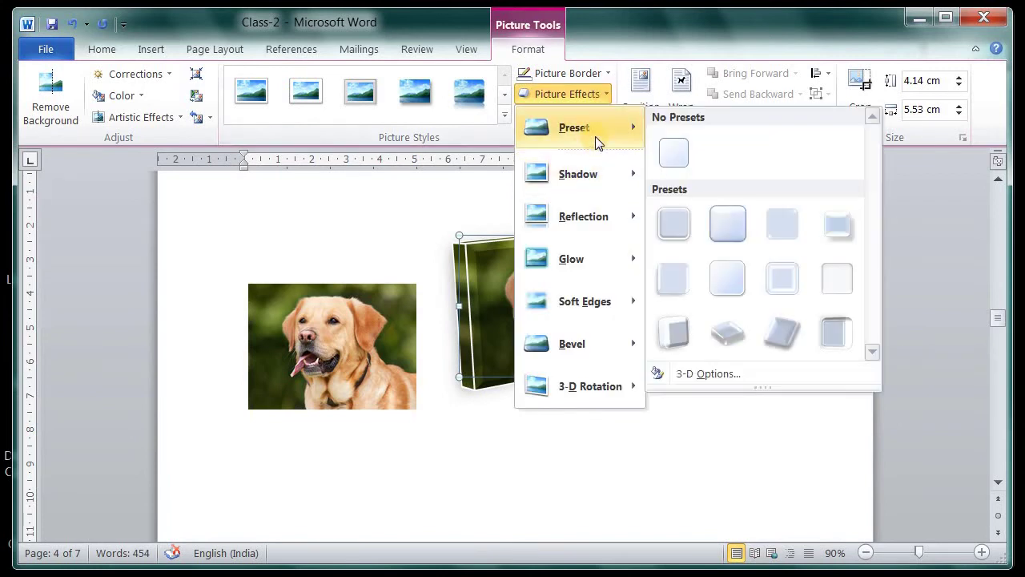
left_click(675, 154)
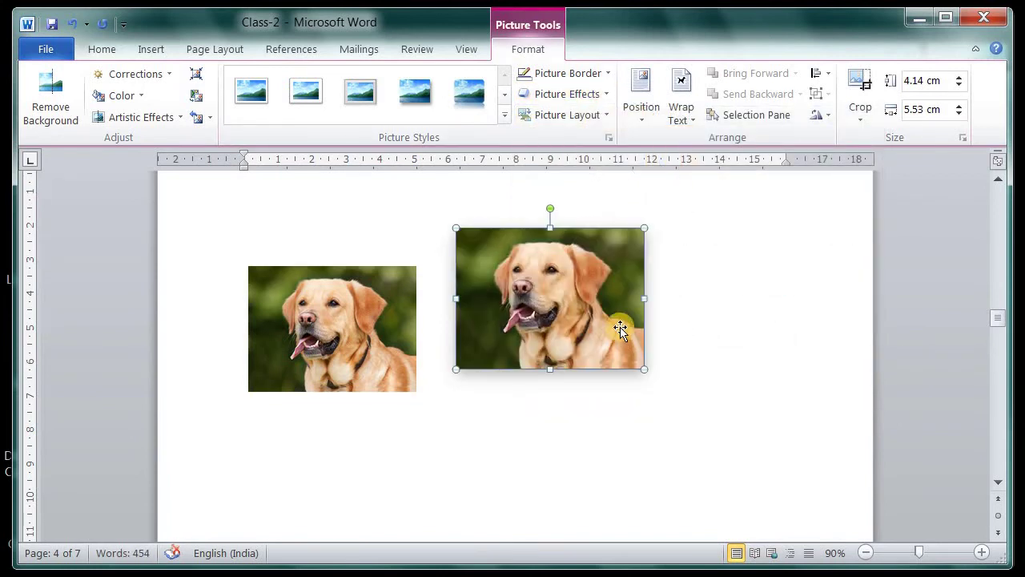
left_click(610, 98)
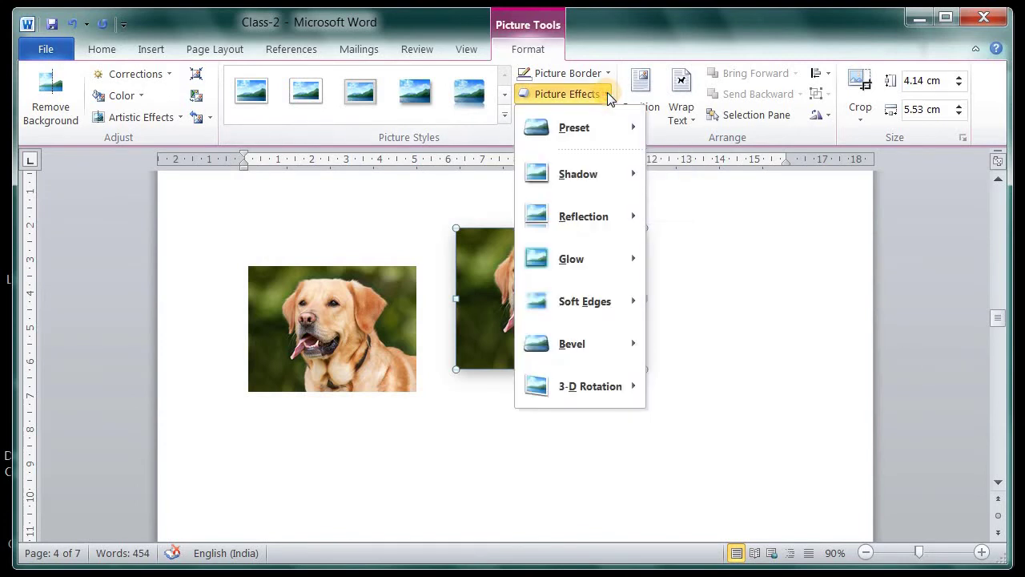
mouse_move(604, 214)
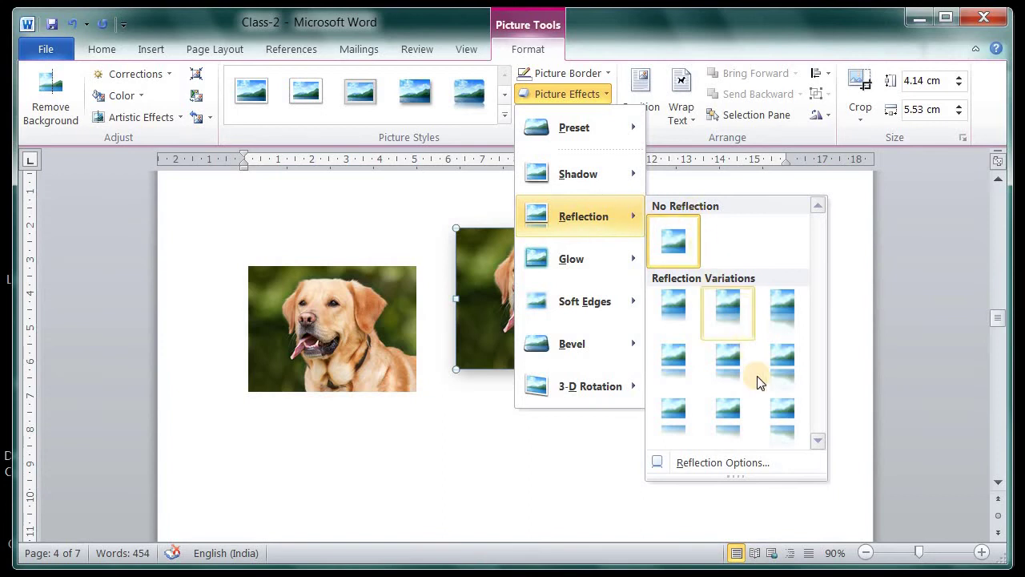
left_click(785, 420)
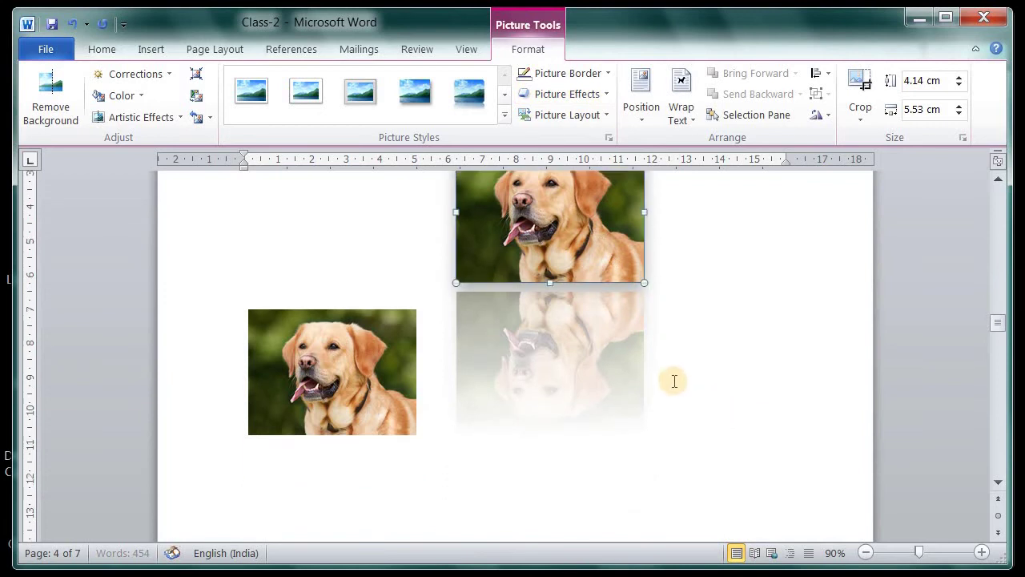
scroll(620, 392, "up", 1)
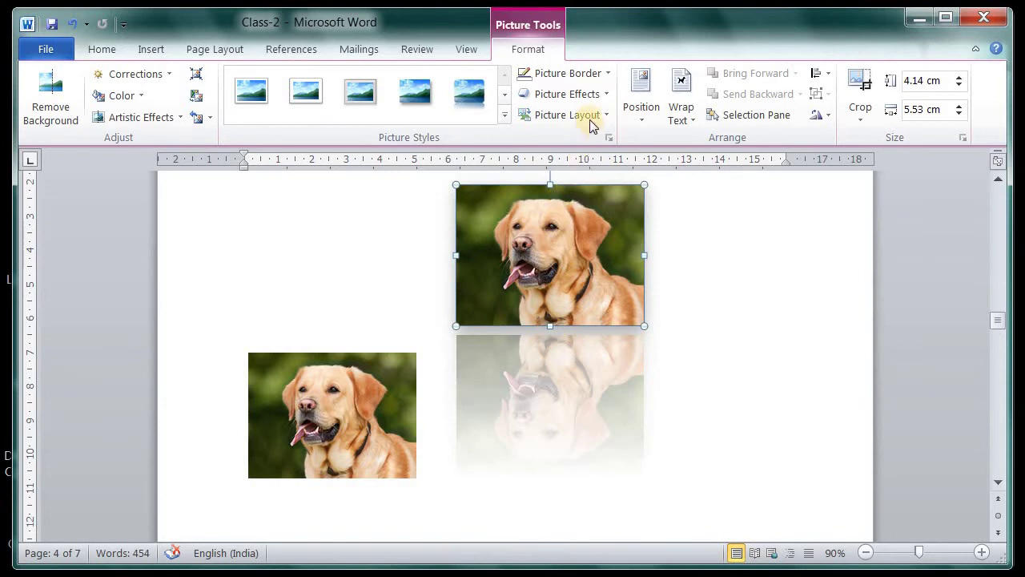
left_click(607, 96)
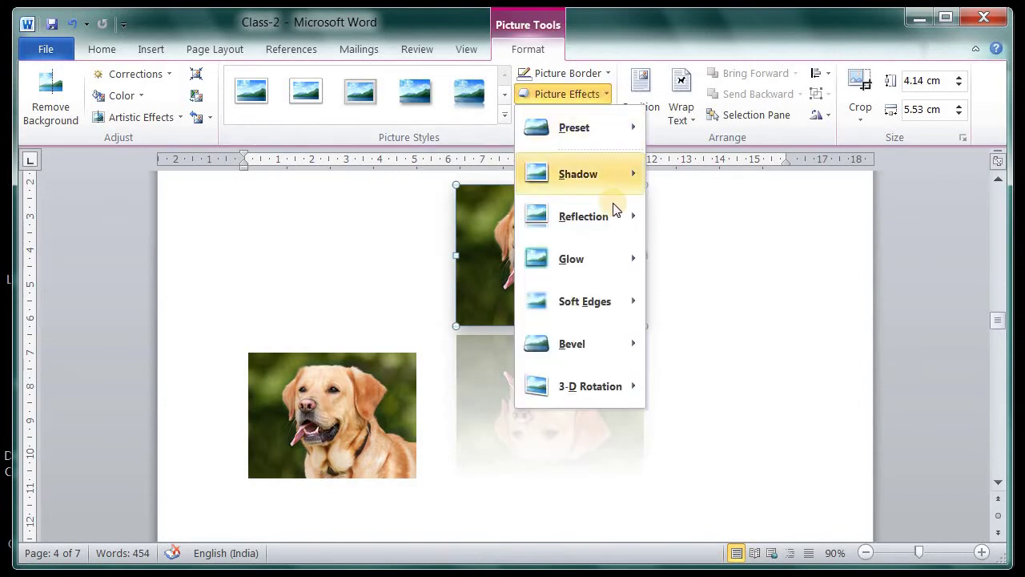
mouse_move(611, 214)
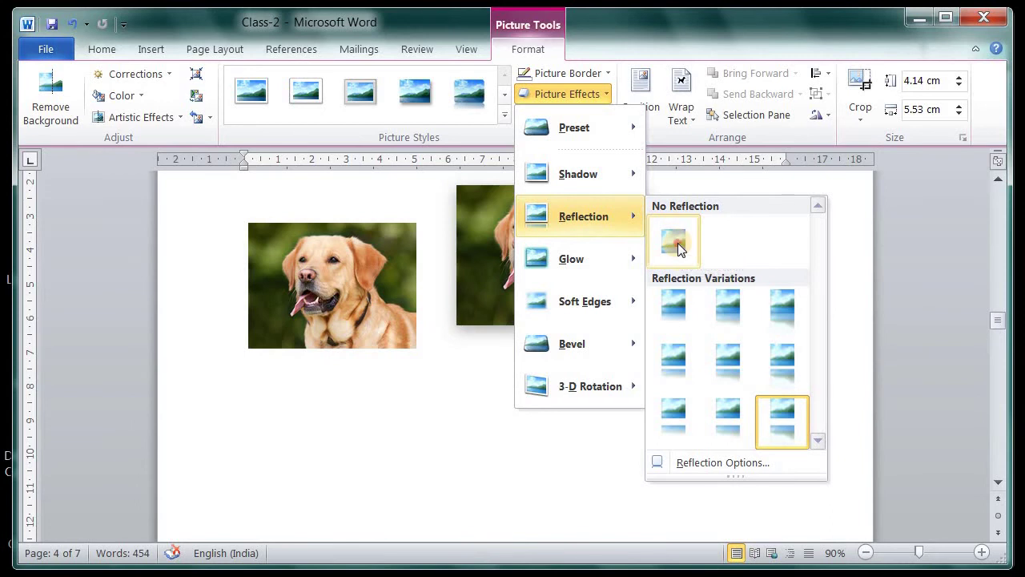
left_click(678, 249)
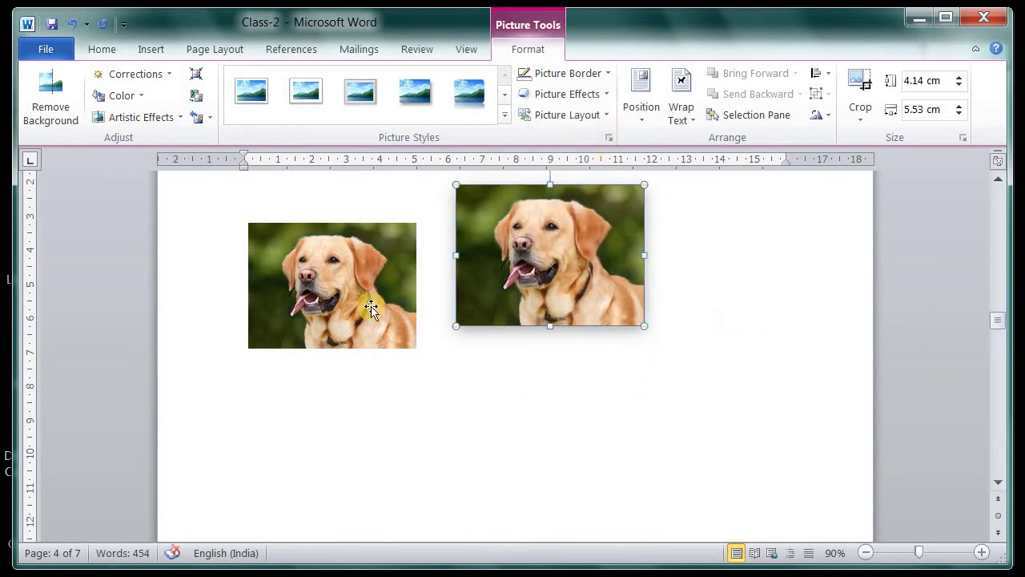
left_click(333, 301)
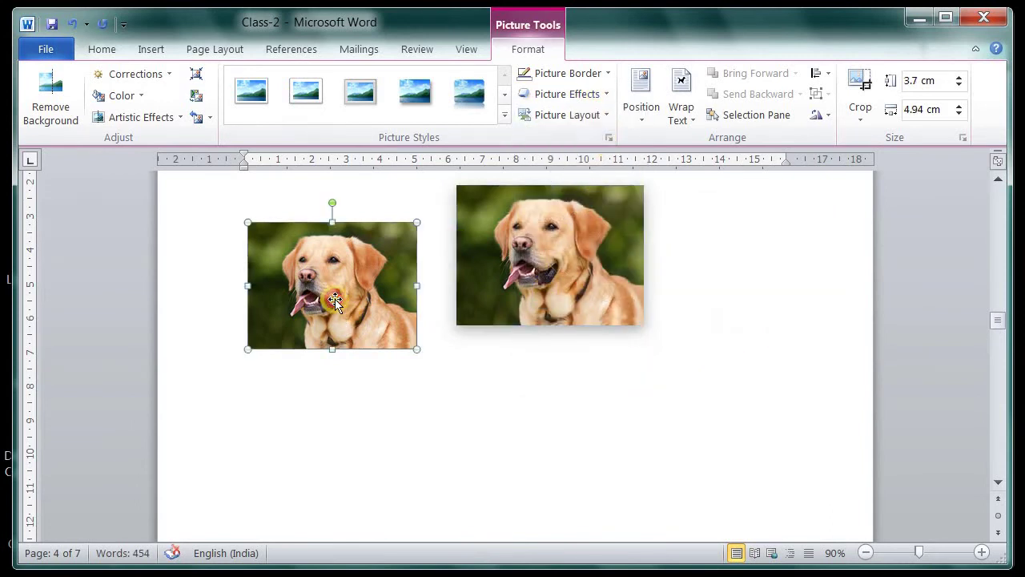
Give the left dog photo a red glow, then remove it with No Glow
left_click(611, 99)
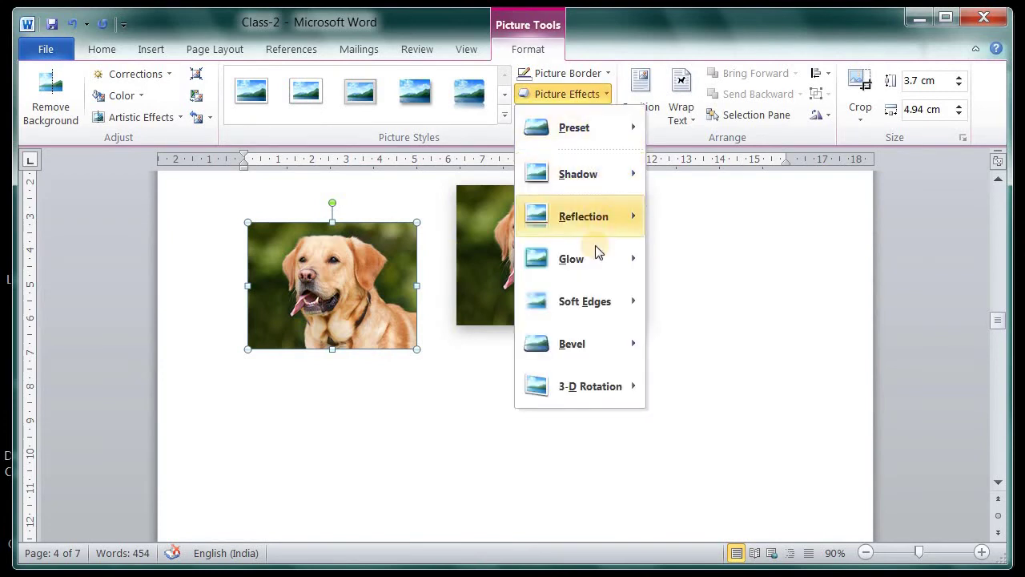
mouse_move(586, 262)
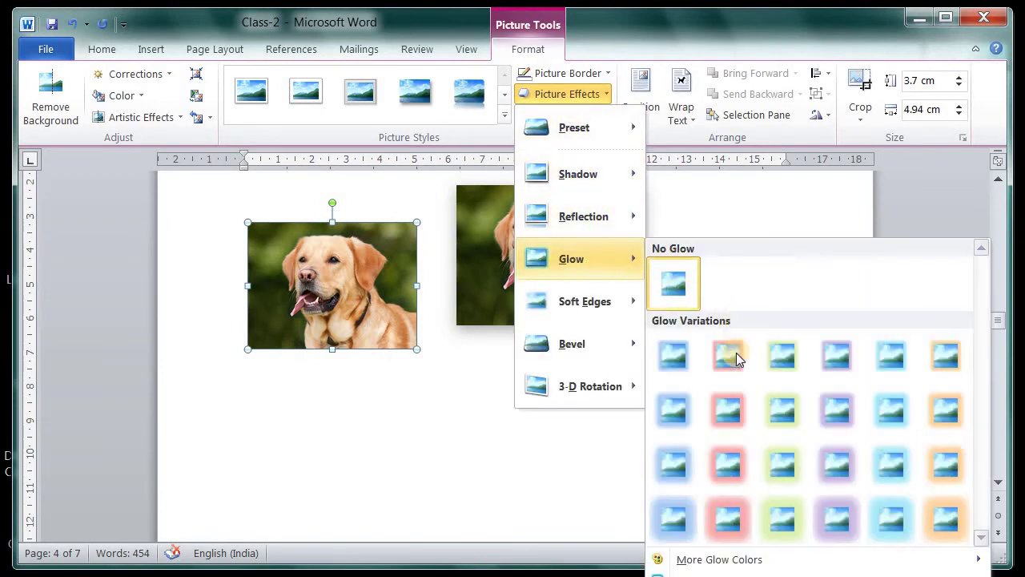
left_click(736, 521)
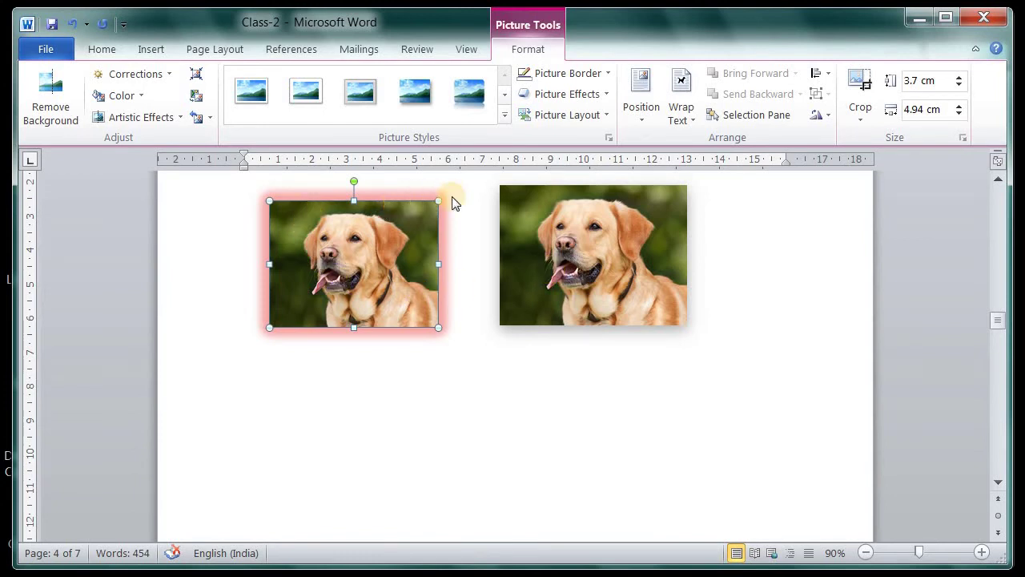
left_click(607, 96)
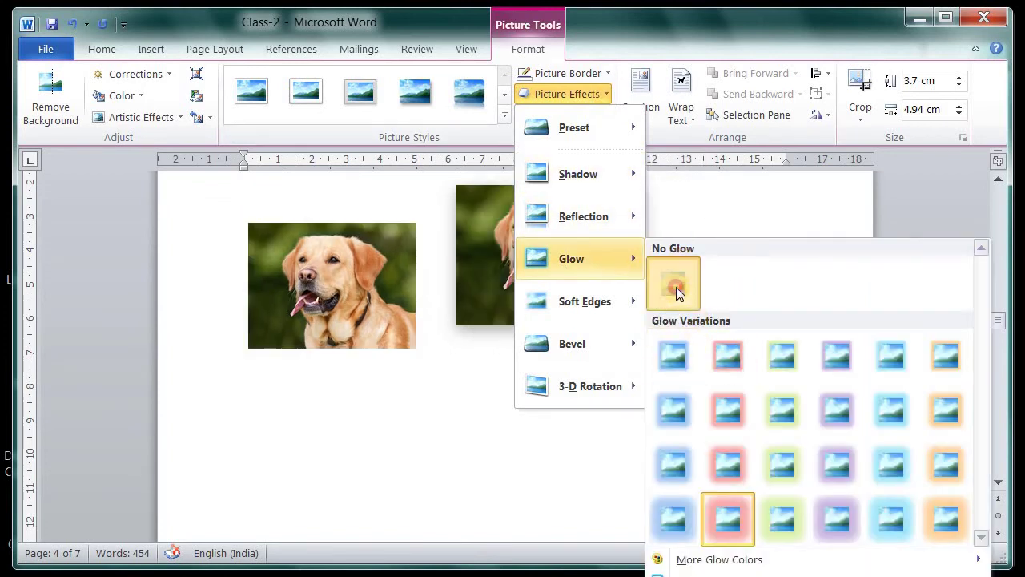
left_click(677, 288)
left_click(413, 286)
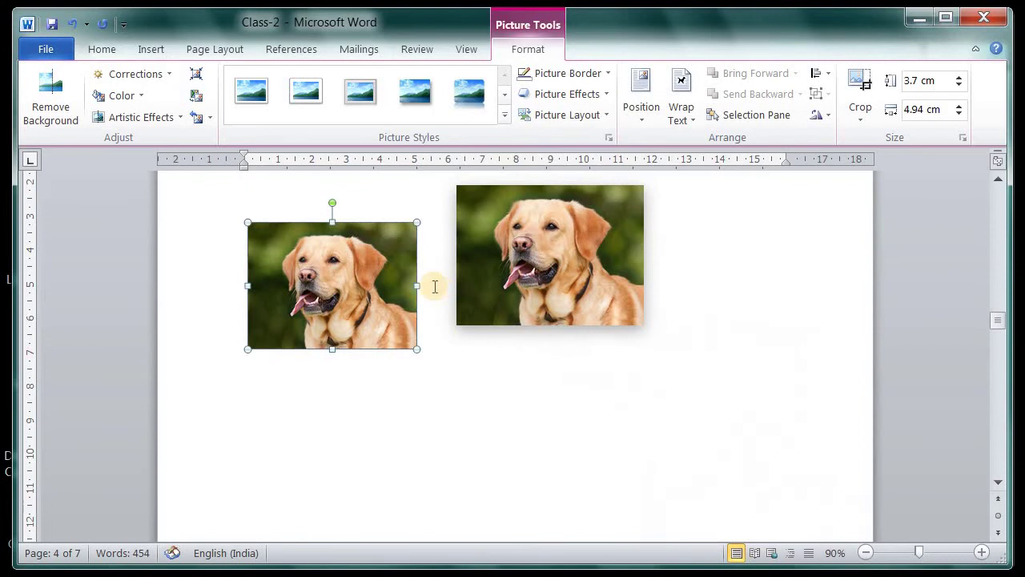
left_click(604, 95)
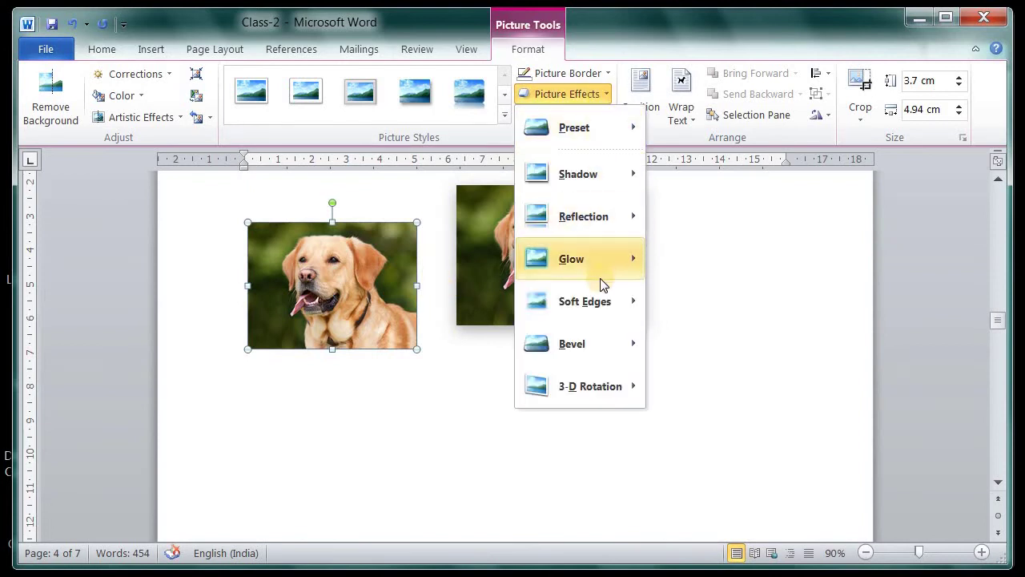
Give the left photo 5 Point soft edges and enlarge it to 4.97 × 6.63 cm
mouse_move(593, 309)
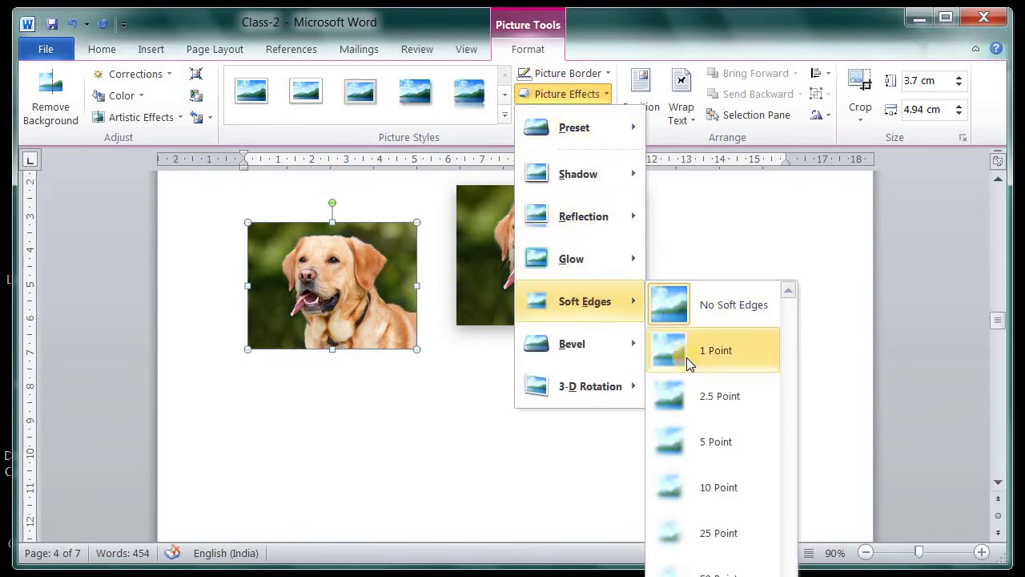
left_click(686, 447)
left_click(440, 356)
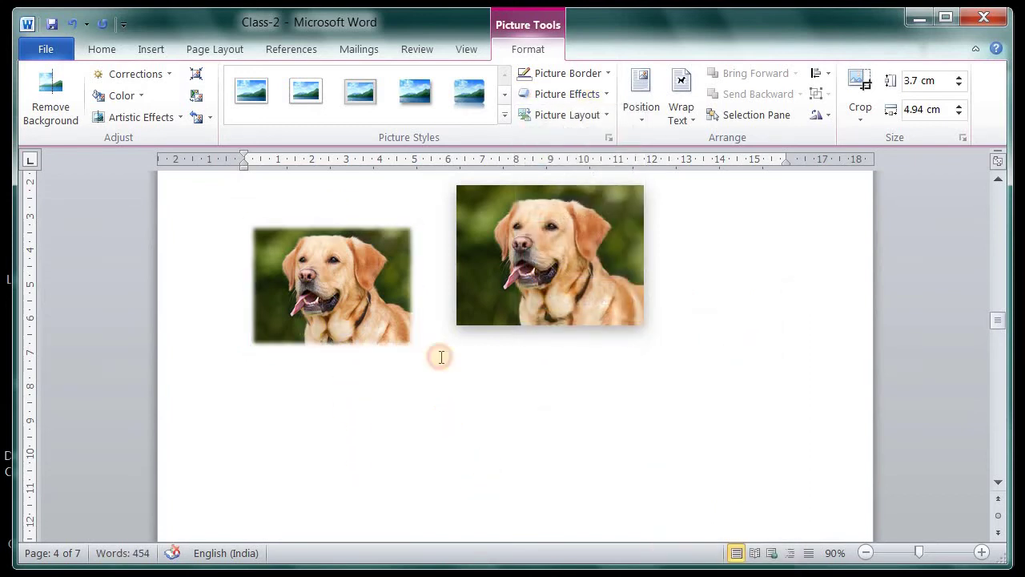
left_click(363, 300)
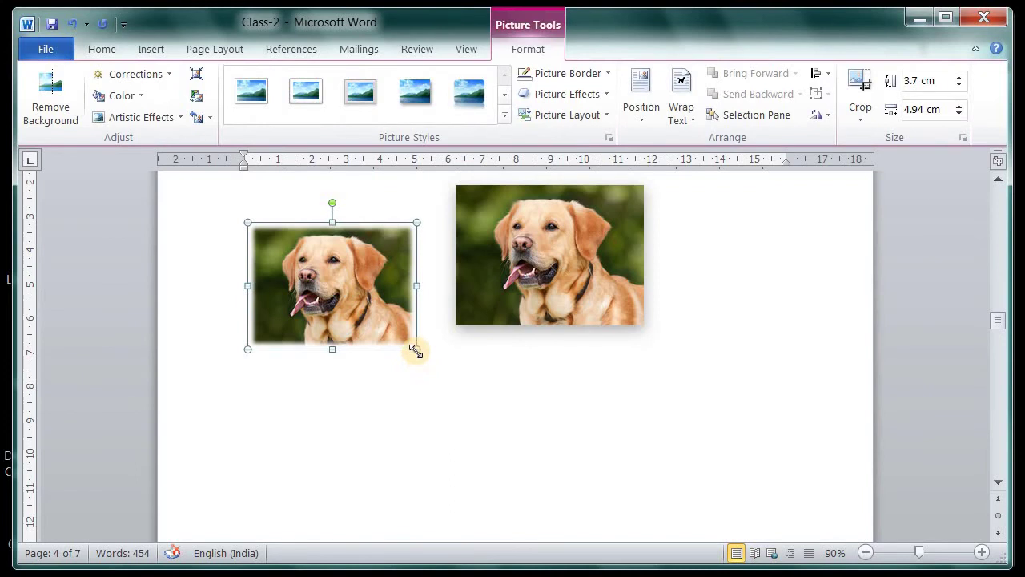
left_click_drag(416, 351, 474, 352)
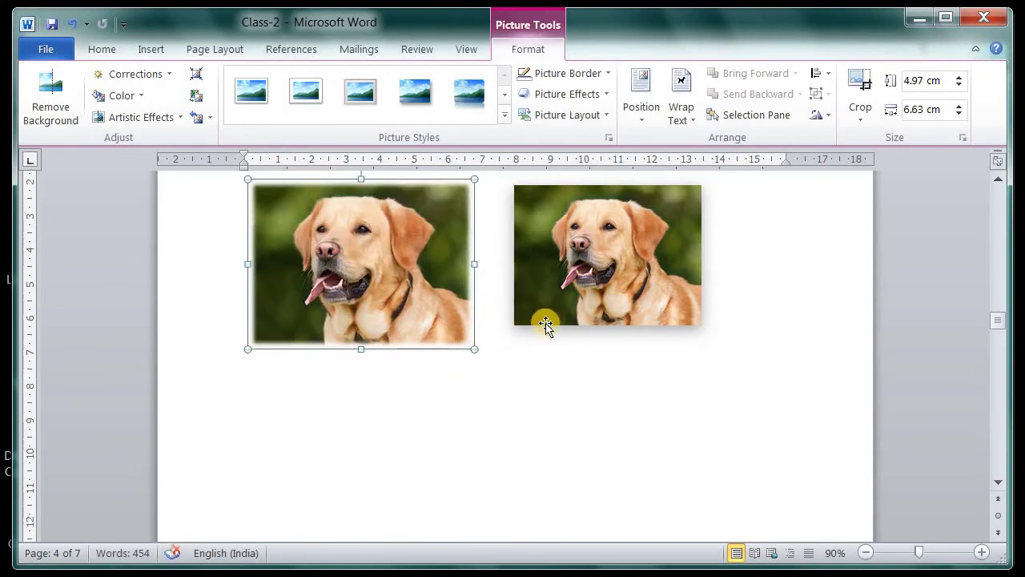
left_click(545, 433)
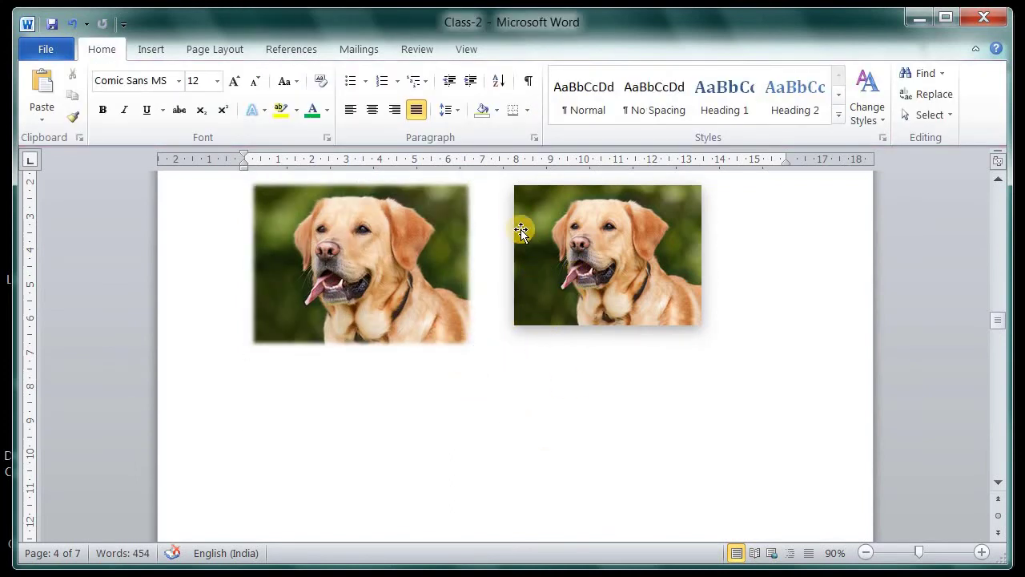
Remove the soft edges from the left dog photo
left_click(430, 303)
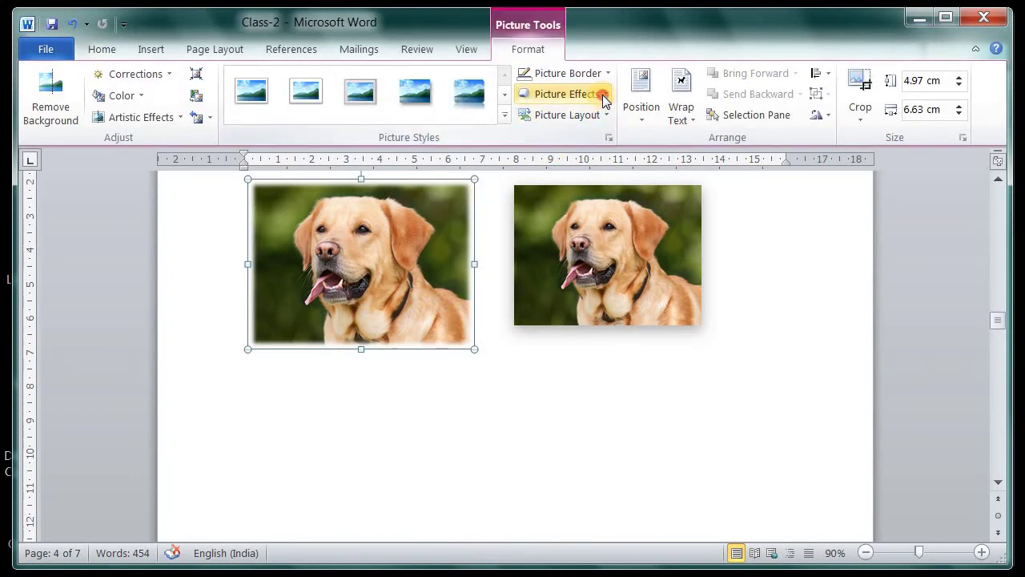
left_click(603, 99)
mouse_move(613, 353)
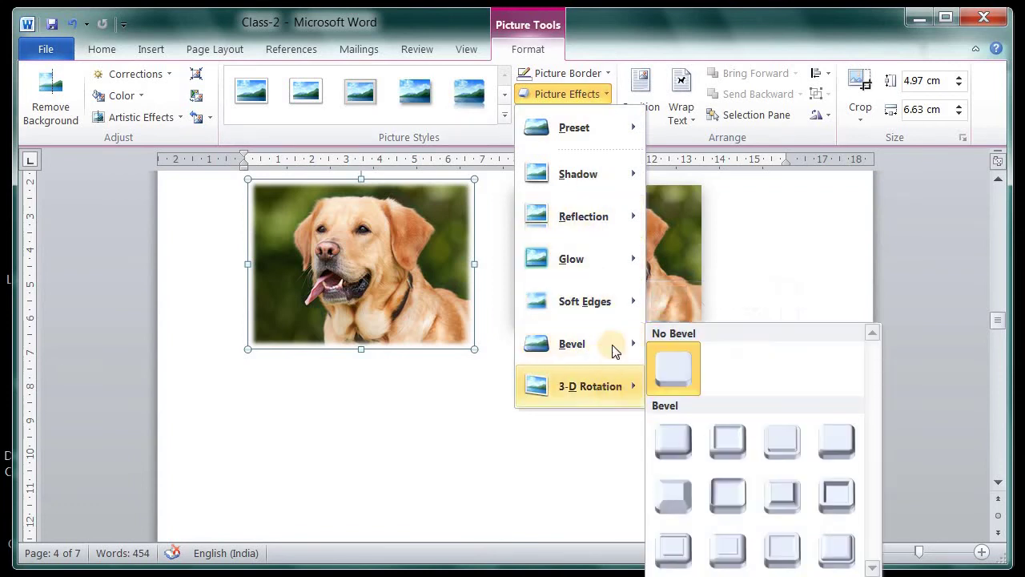
mouse_move(609, 305)
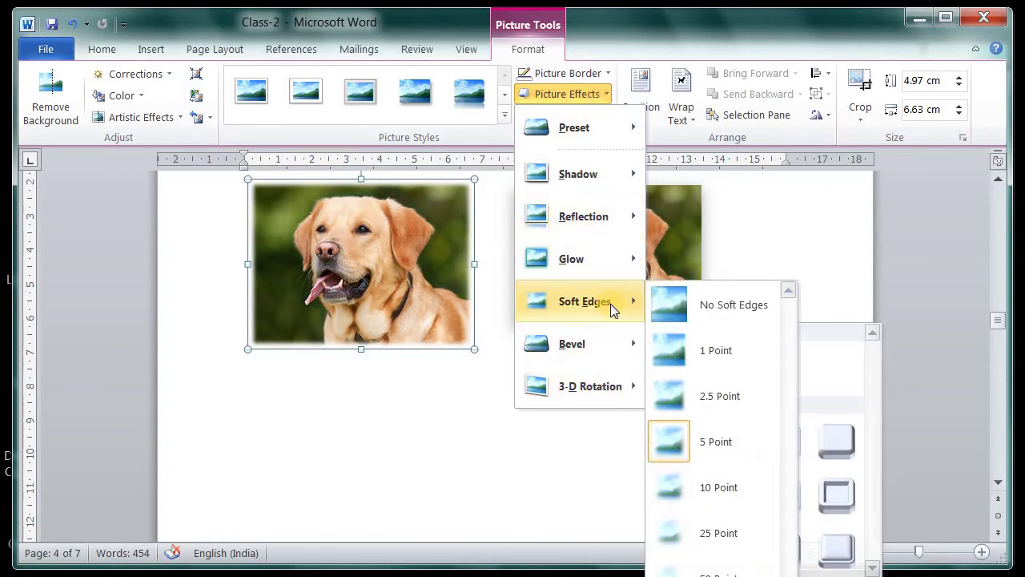
left_click(725, 306)
left_click(424, 353)
Give the left dog photo an Angle bevel
left_click(392, 327)
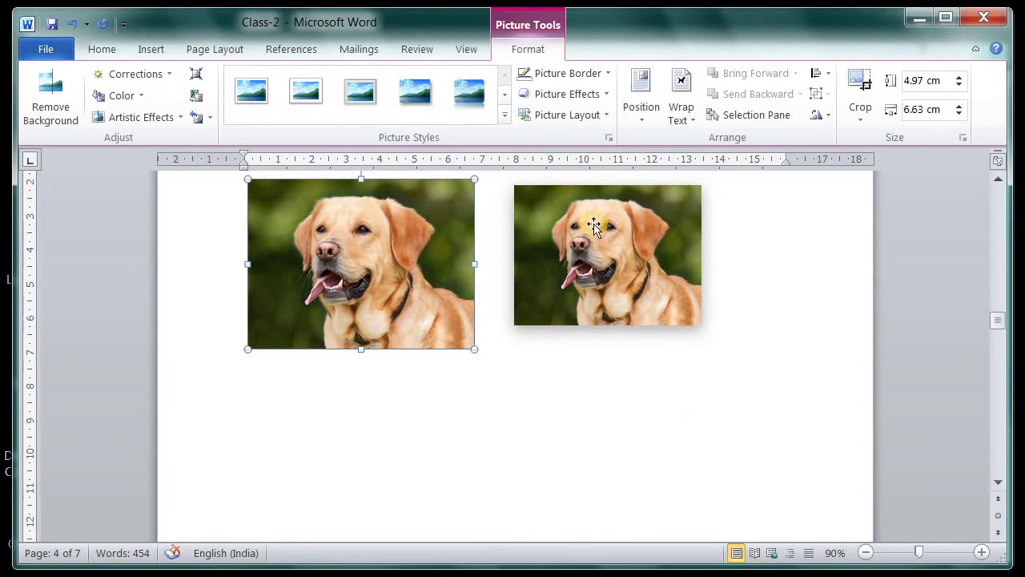
left_click(586, 95)
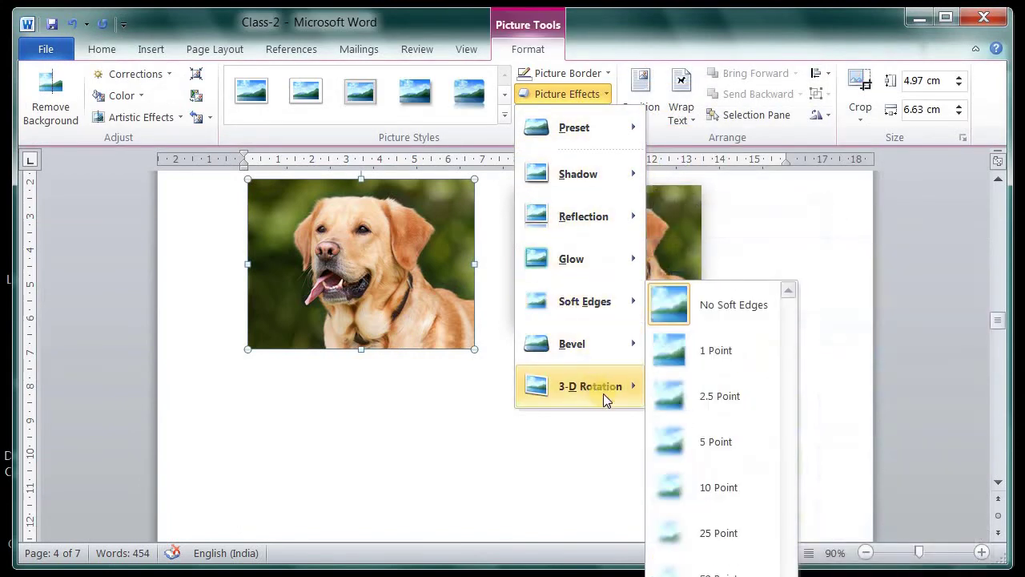
mouse_move(597, 383)
mouse_move(583, 351)
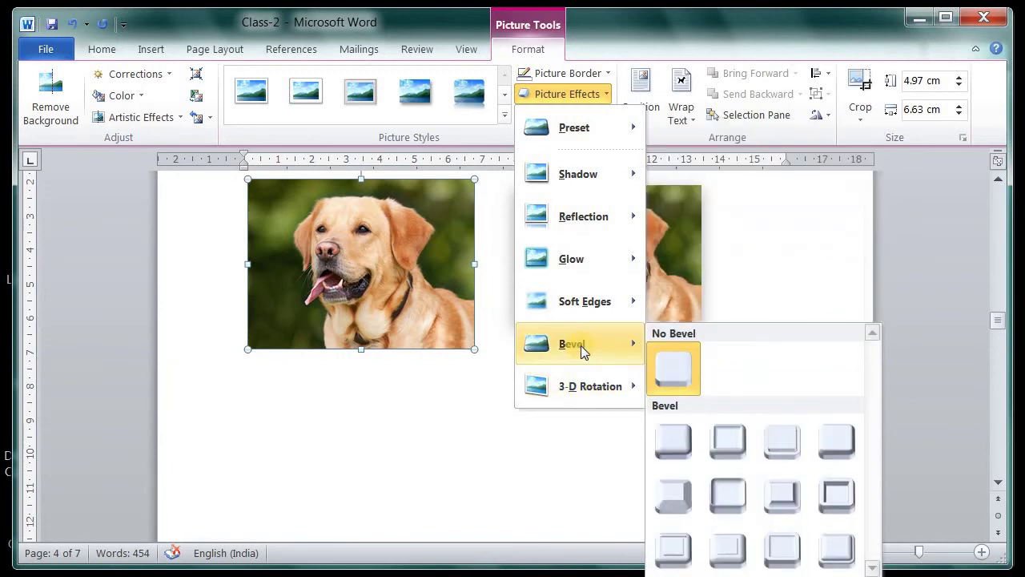
left_click(686, 505)
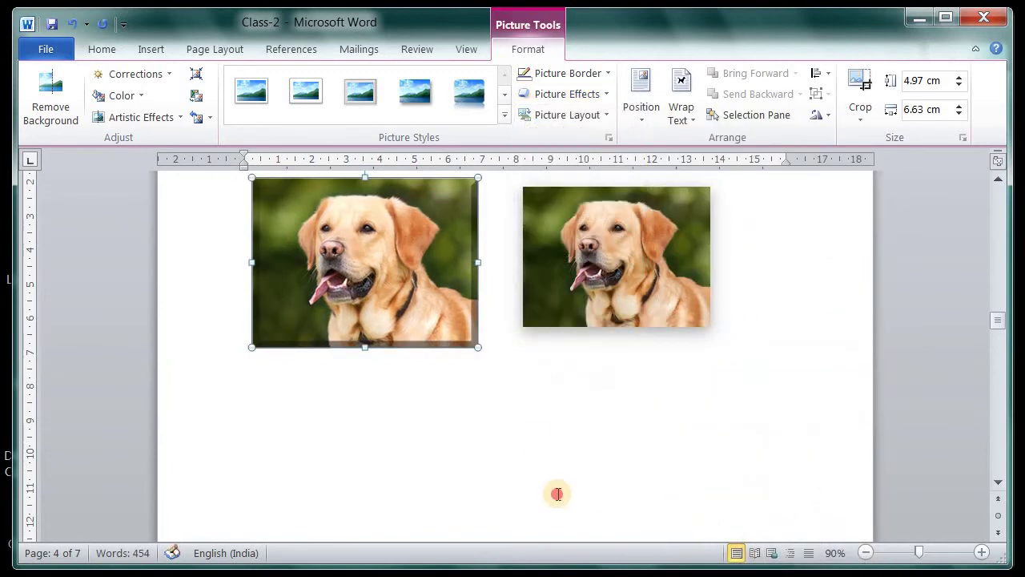
left_click(558, 493)
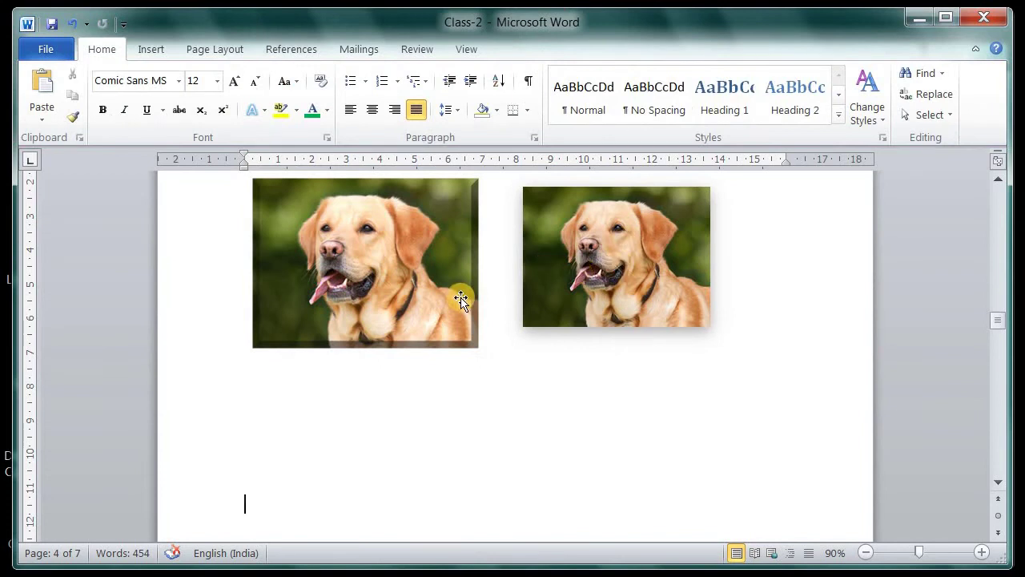
Apply a Perspective shadow to the left photo, then remove it with No Shadow
left_click(392, 294)
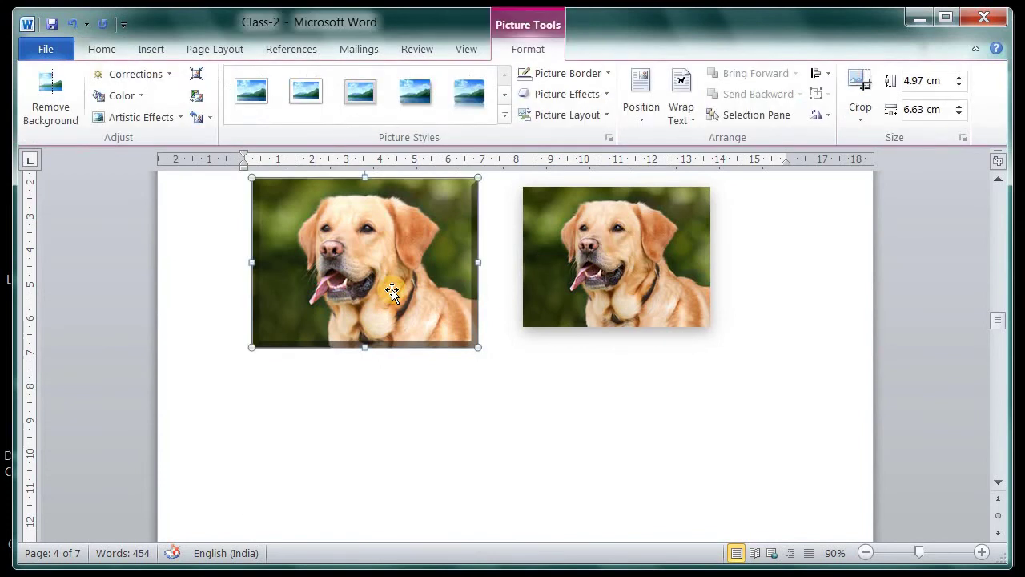
left_click(605, 95)
mouse_move(603, 131)
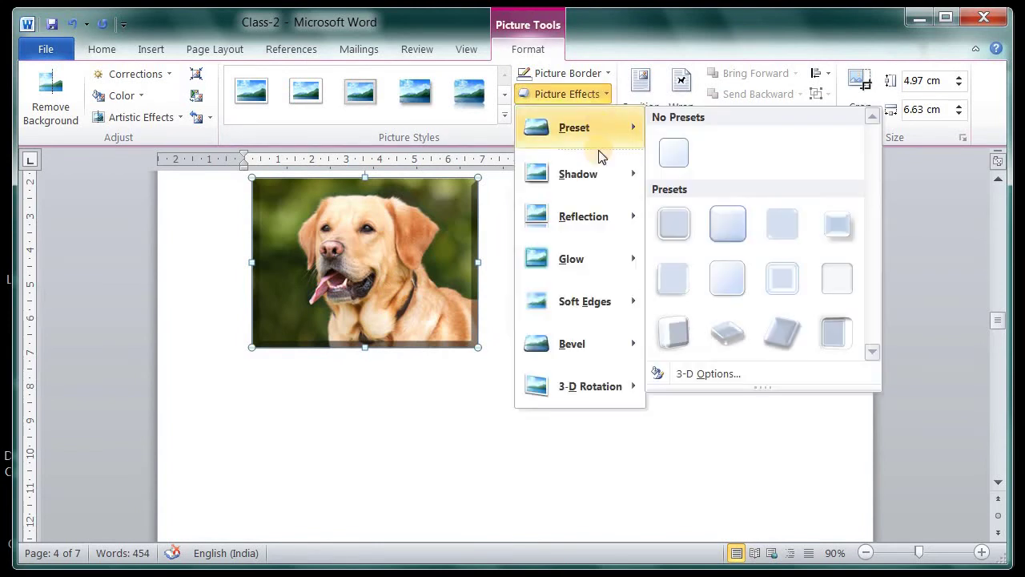
mouse_move(598, 178)
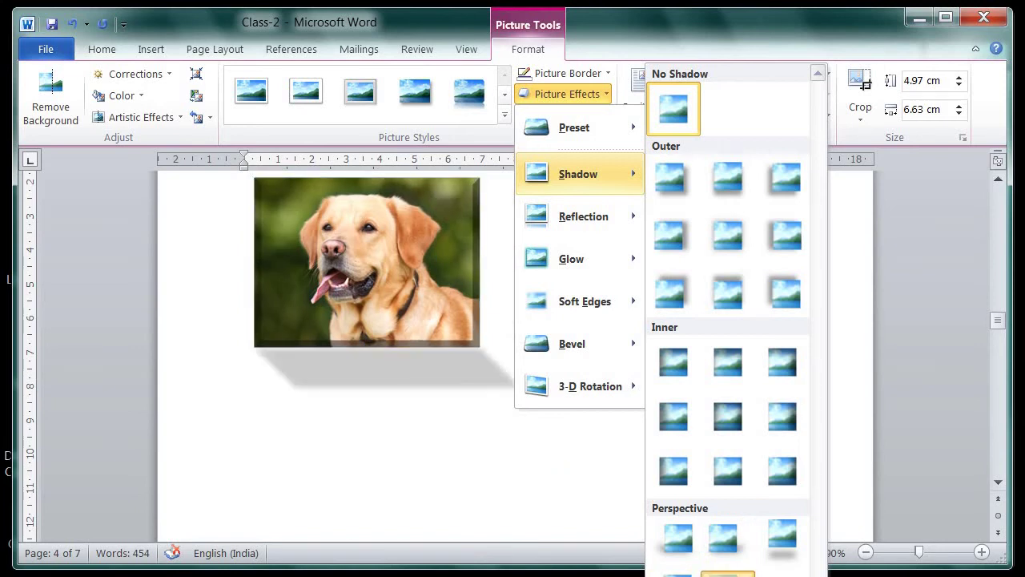
left_click(727, 572)
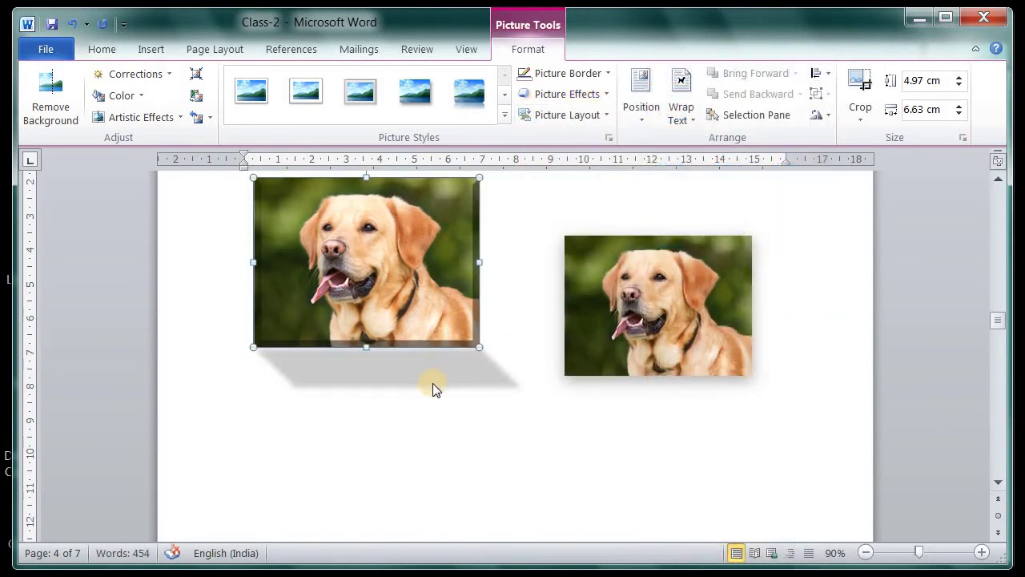
left_click(600, 96)
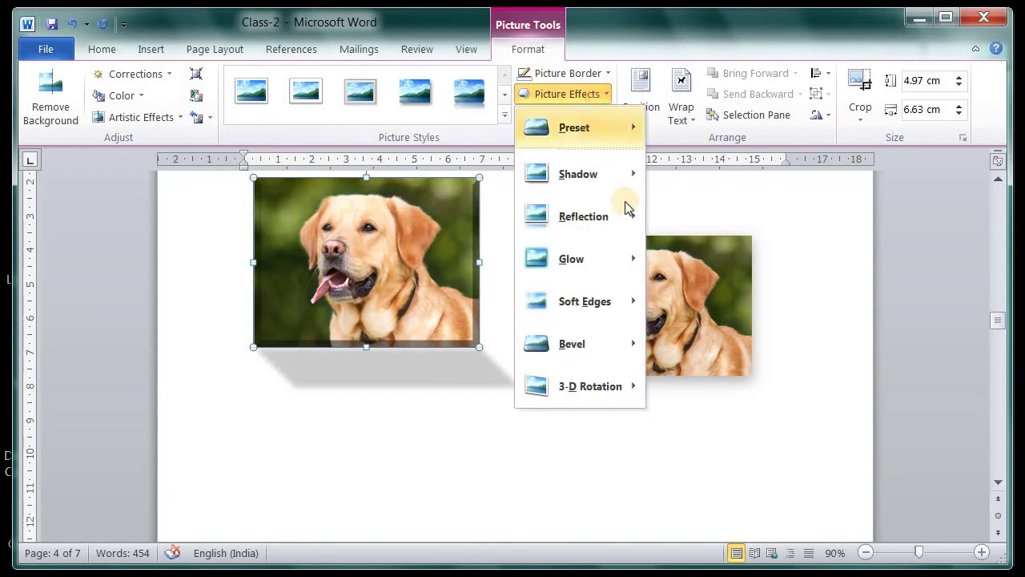
mouse_move(628, 393)
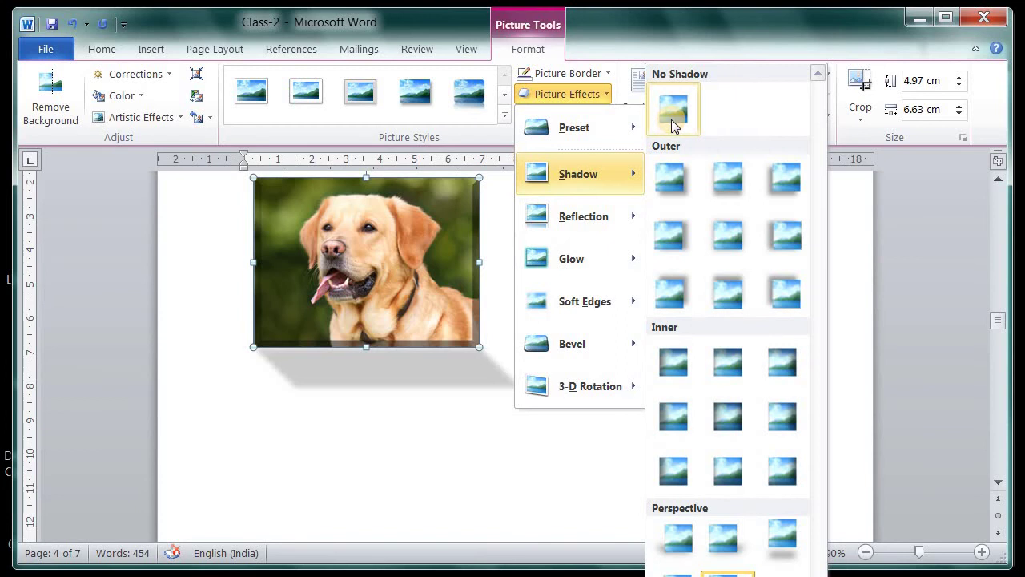
left_click(673, 116)
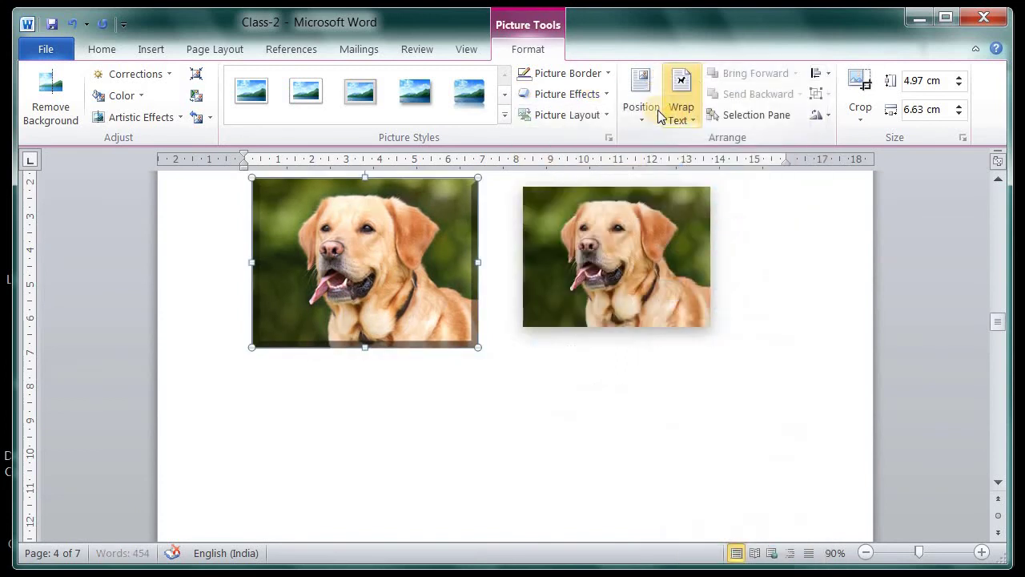
Remove the bevel from the left dog photo with No Bevel
left_click(590, 96)
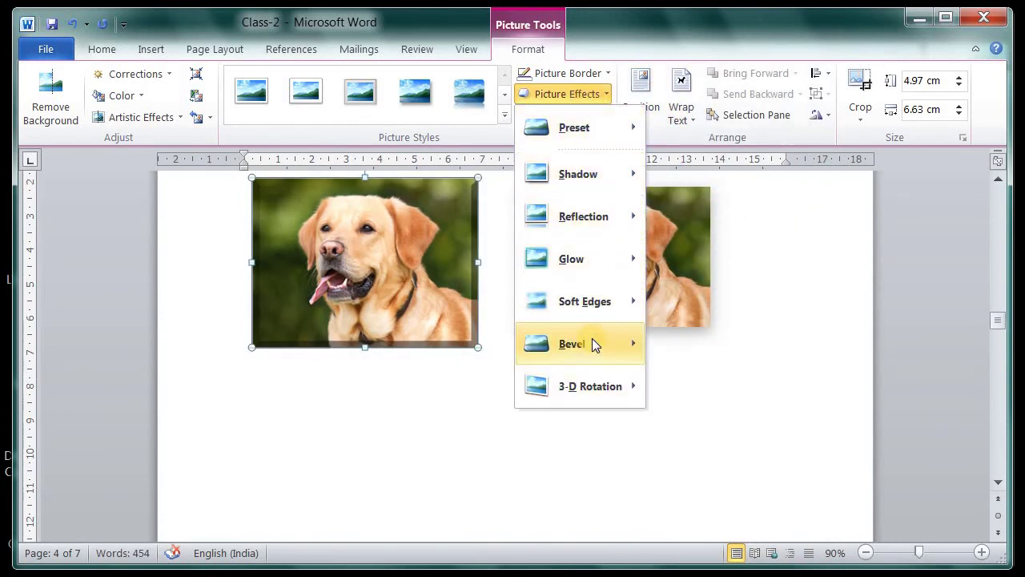
mouse_move(592, 339)
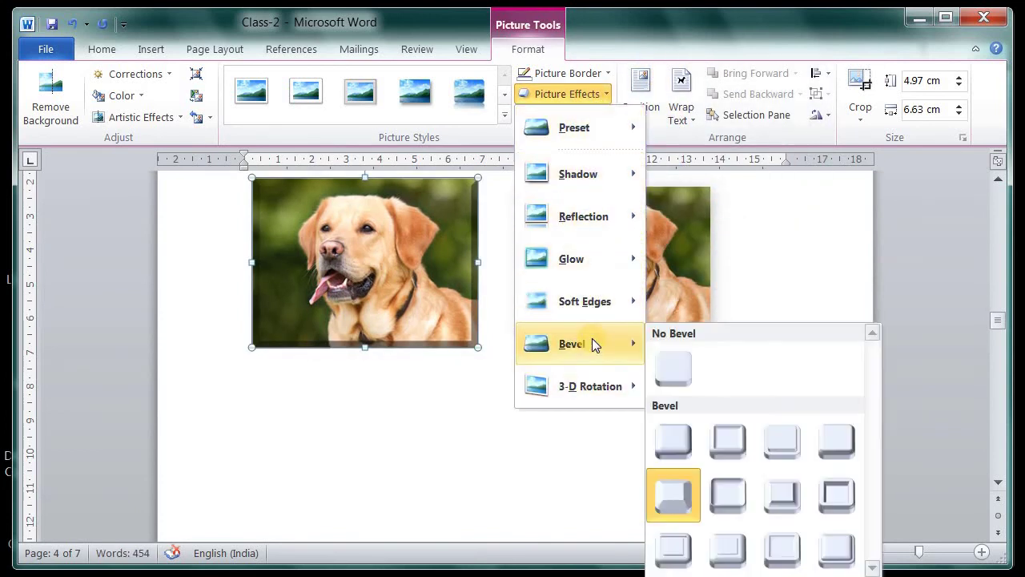
left_click(680, 370)
Show the Picture Layout choices for the right dog photo
left_click(561, 257)
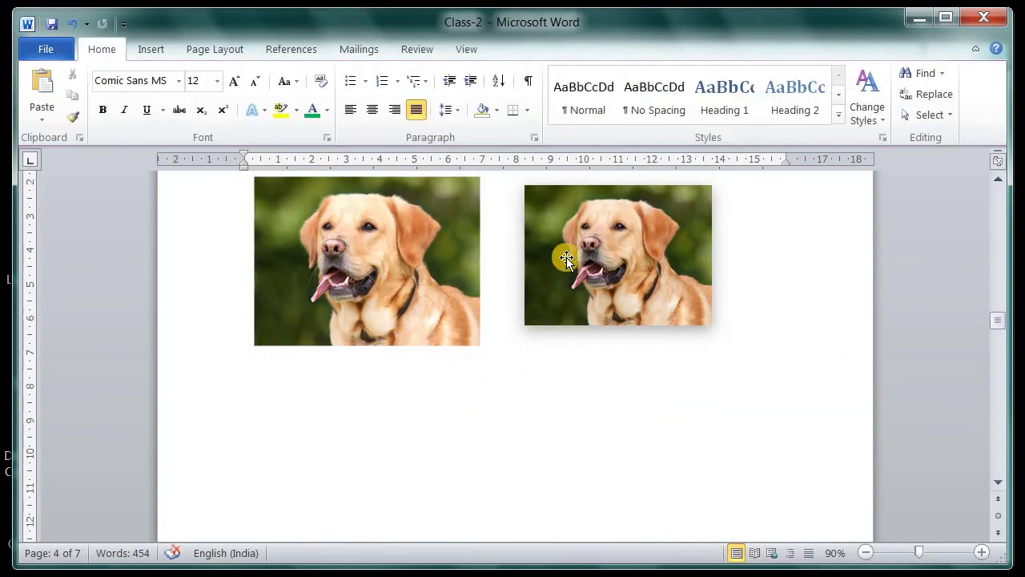
left_click(465, 286)
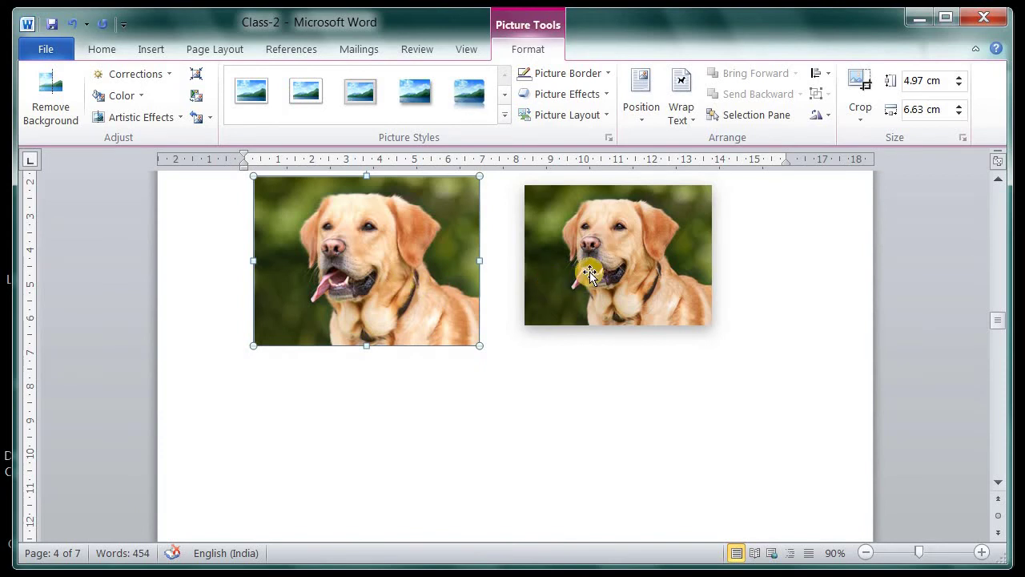
left_click(553, 288)
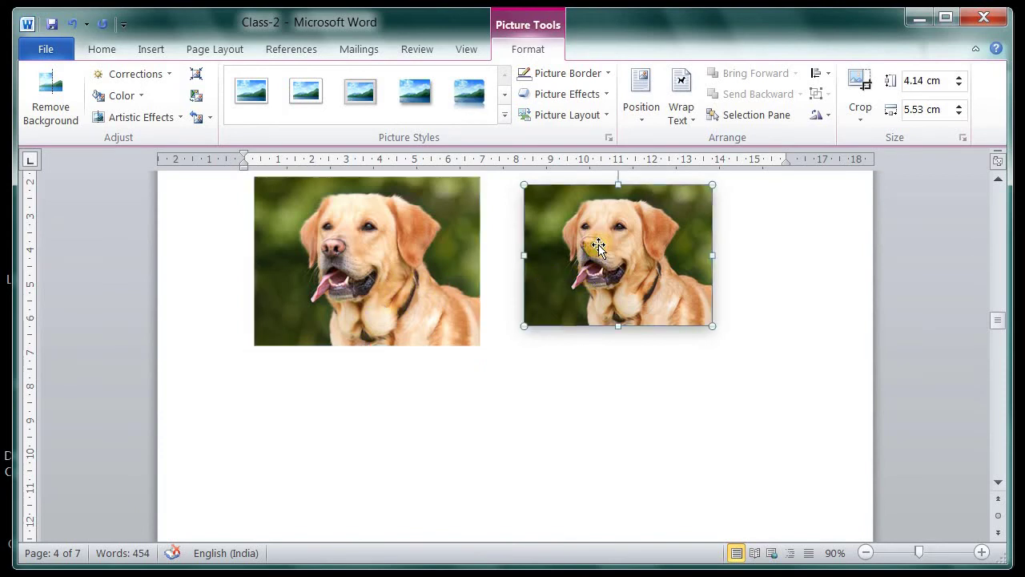
left_click(603, 117)
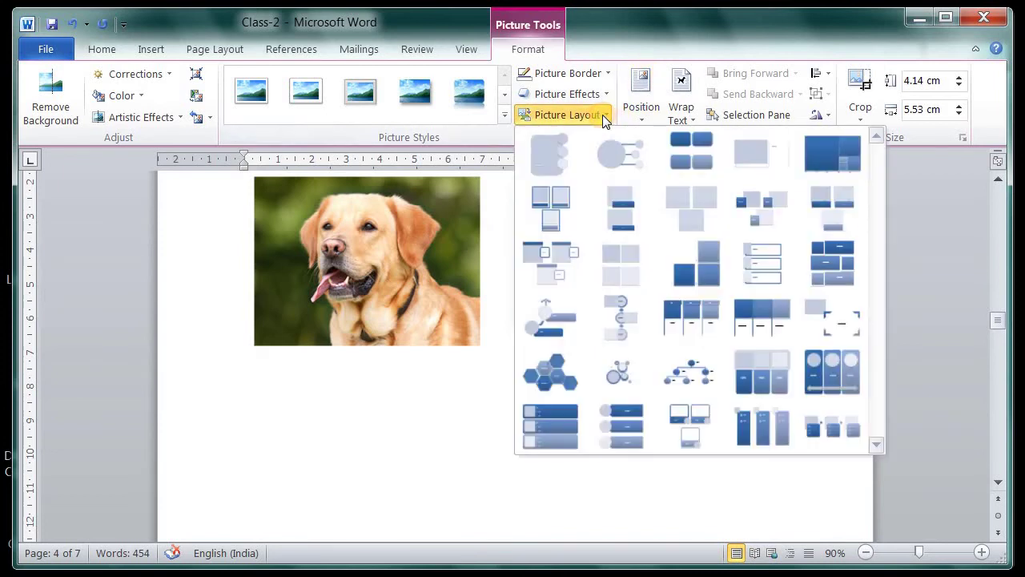
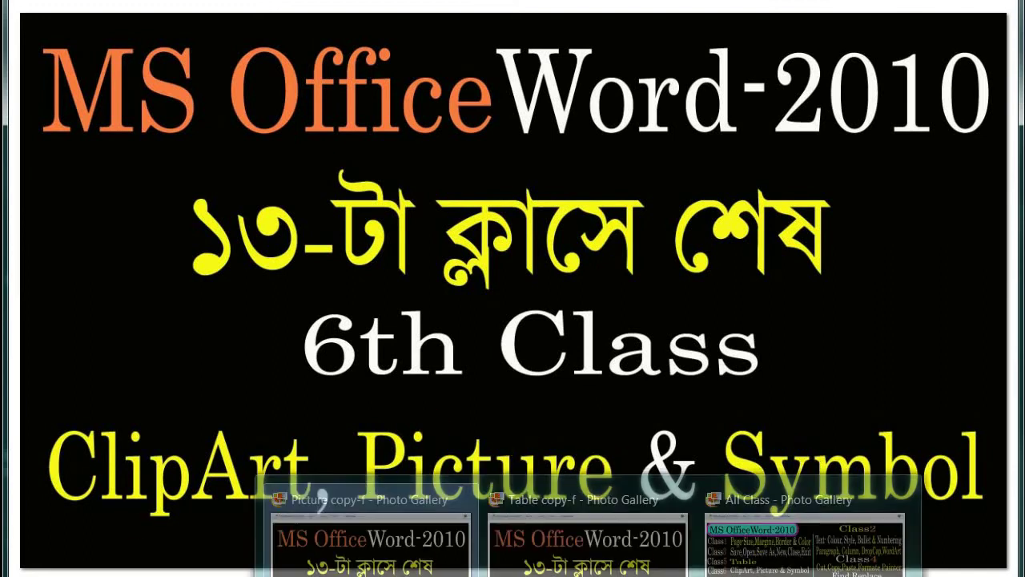
Deselect the dog picture and put the cursor on page 5's blank line between the red and green paragraphs
left_click(787, 561)
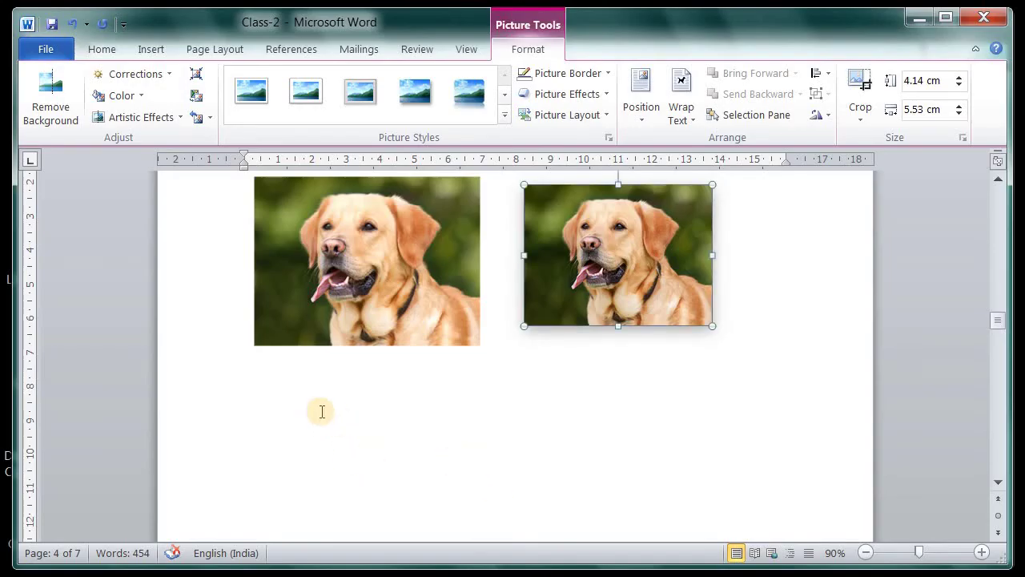
left_click(544, 405)
scroll(521, 408, "down", 2)
scroll(521, 407, "down", 2)
scroll(505, 409, "down", 5)
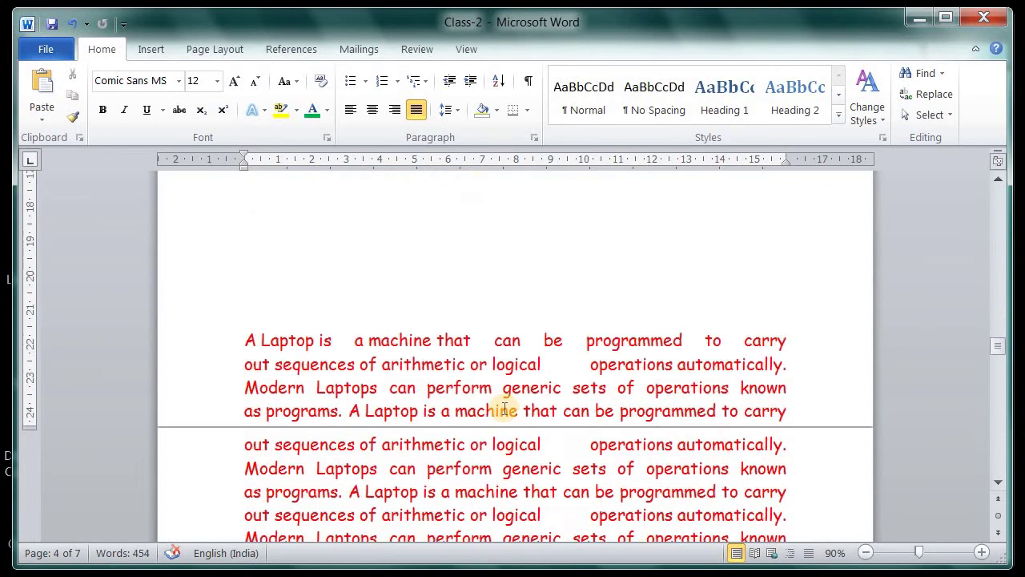
scroll(501, 409, "down", 2)
scroll(498, 409, "down", 4)
scroll(497, 409, "up", 1)
scroll(492, 405, "down", 1)
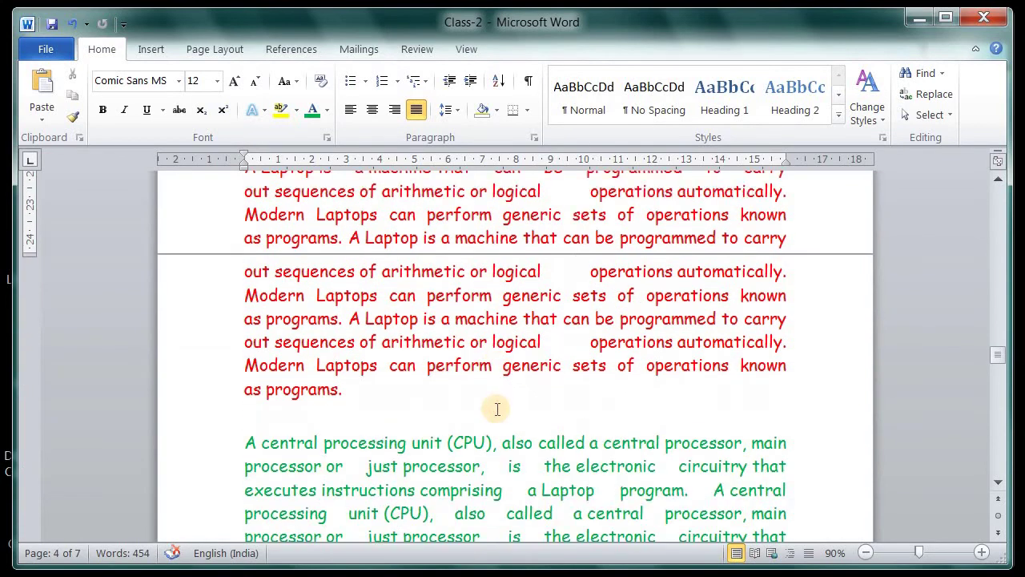
scroll(337, 392, "down", 1)
left_click(305, 385)
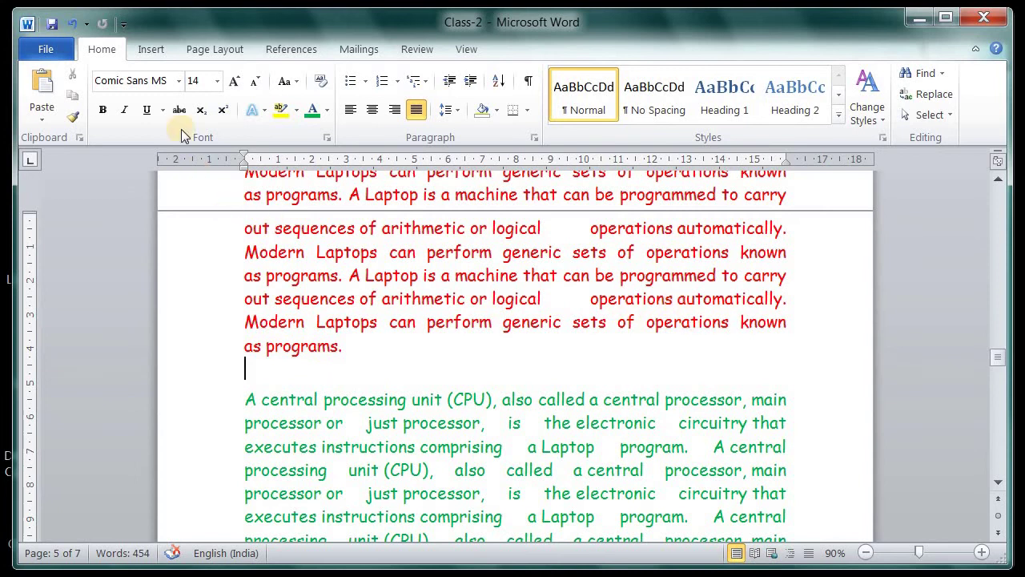
left_click(149, 49)
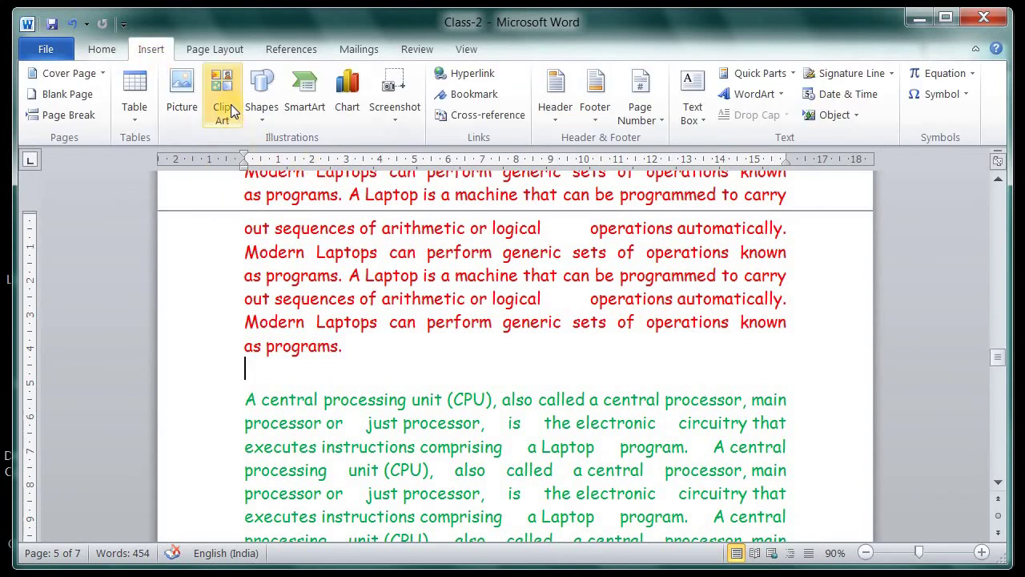
Search clip art for 'ball' and insert the soccer-ball image above the green paragraph
left_click(222, 100)
double_click(894, 203)
type("ba")
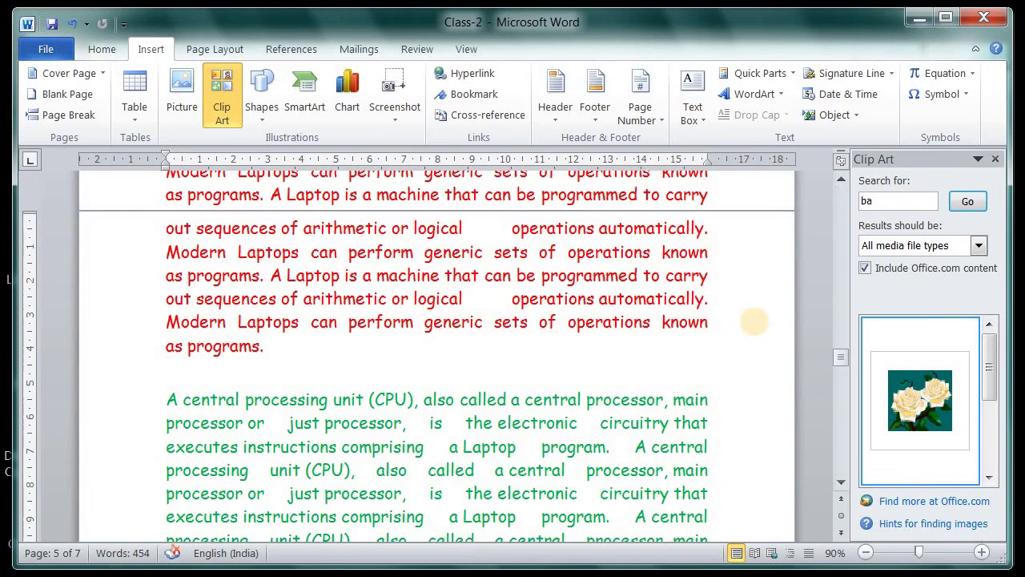
type("ll")
left_click(970, 202)
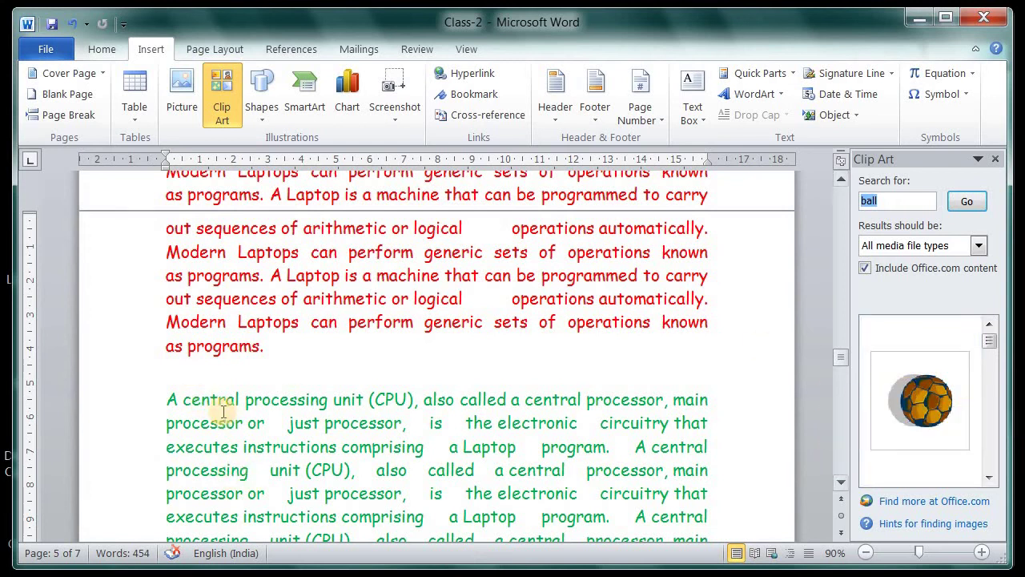
left_click(206, 366)
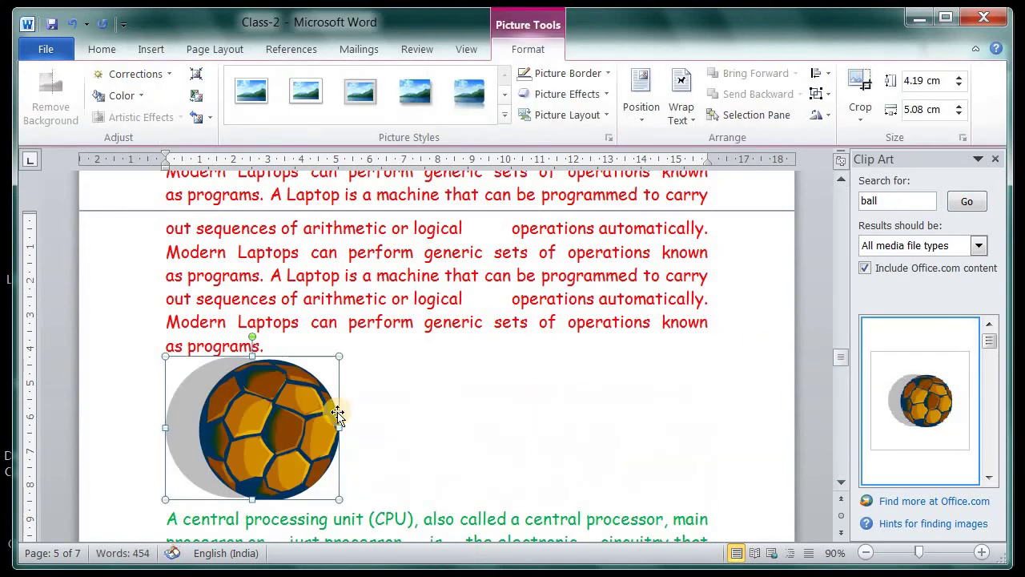
Zoom out to whole pages and check the ball's position options without changing them
scroll(453, 403, "down", 1)
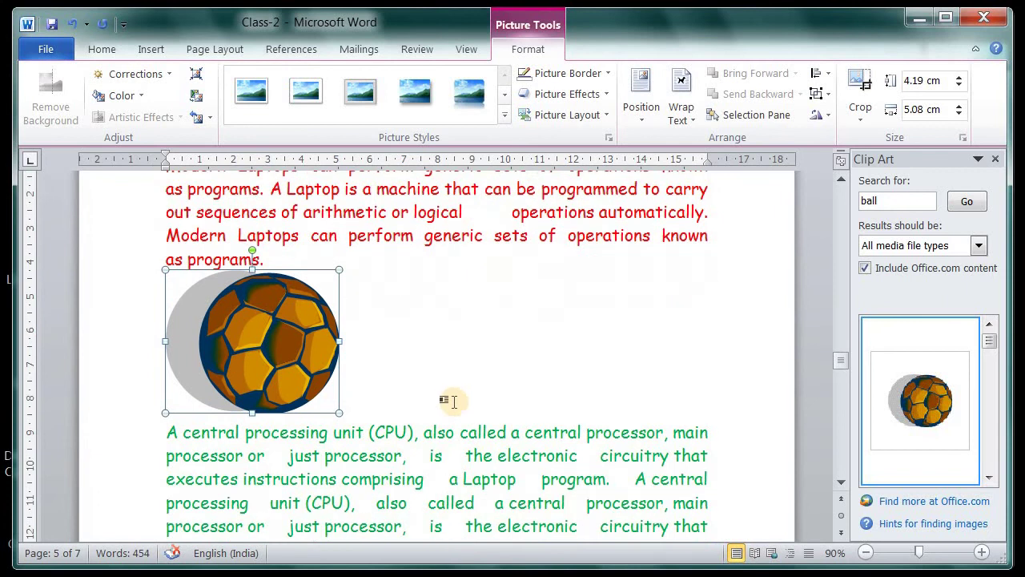
left_click(866, 553)
left_click(866, 553)
left_click(867, 552)
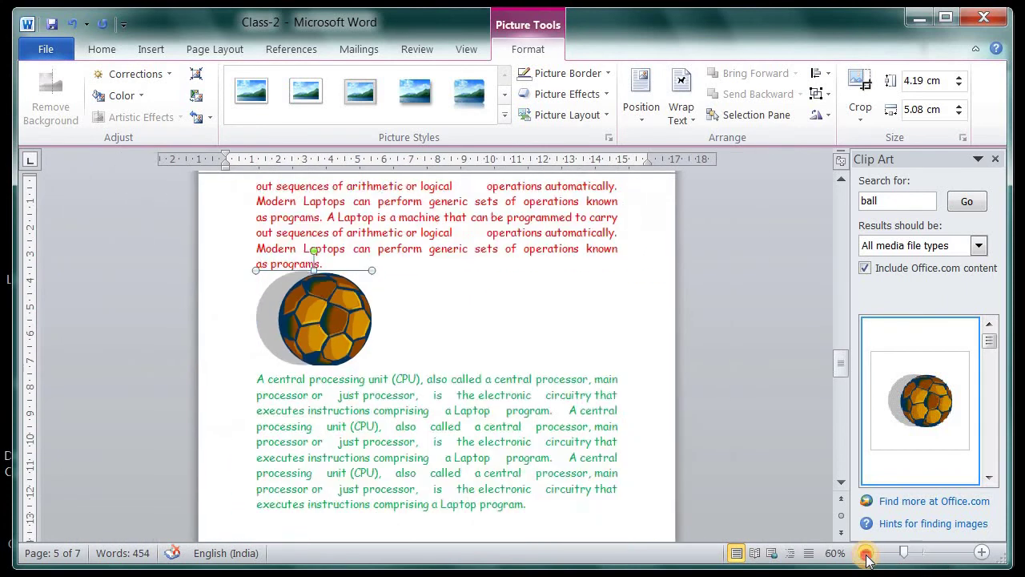
left_click(866, 553)
left_click(866, 553)
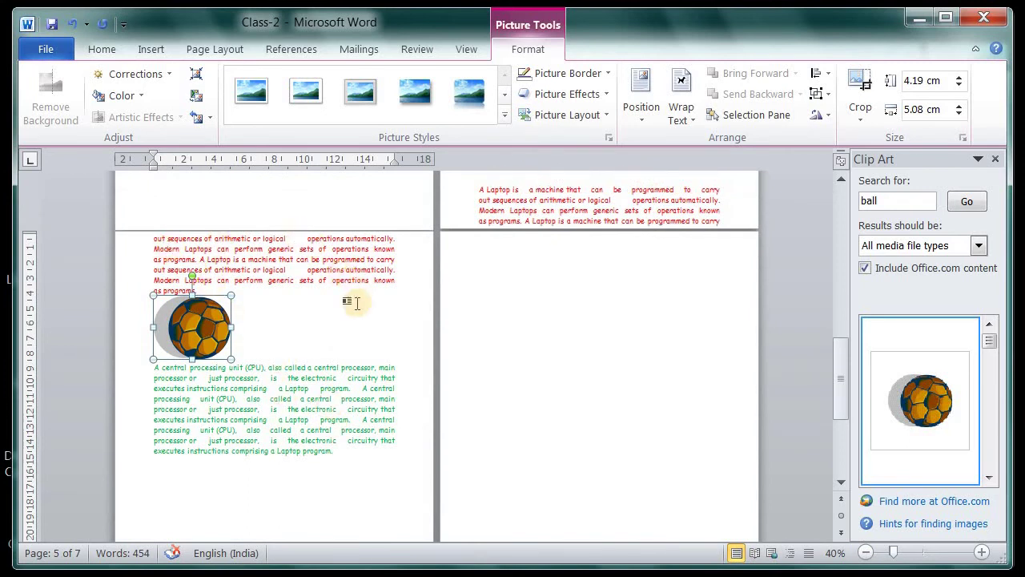
left_click(640, 126)
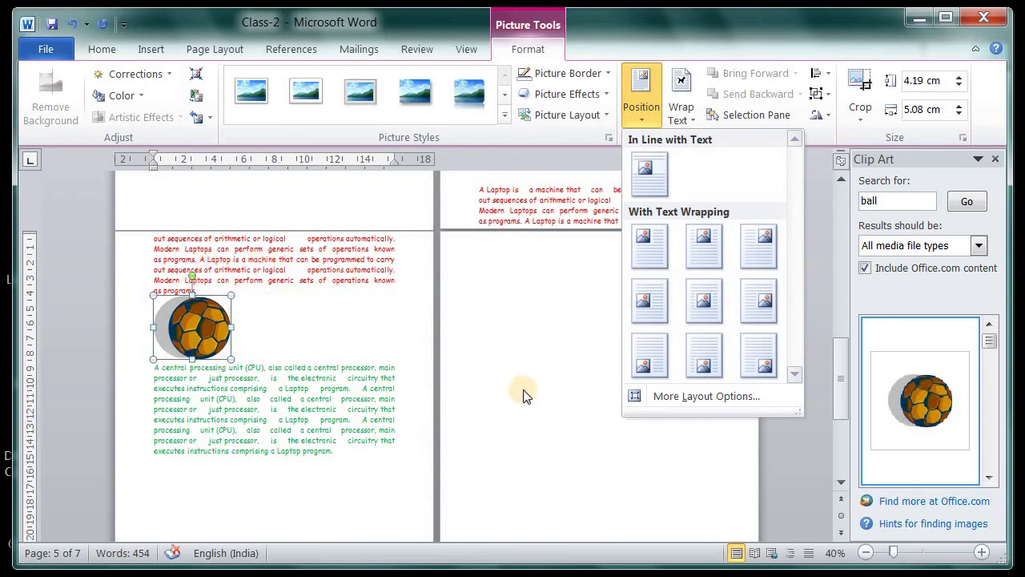
left_click(523, 359)
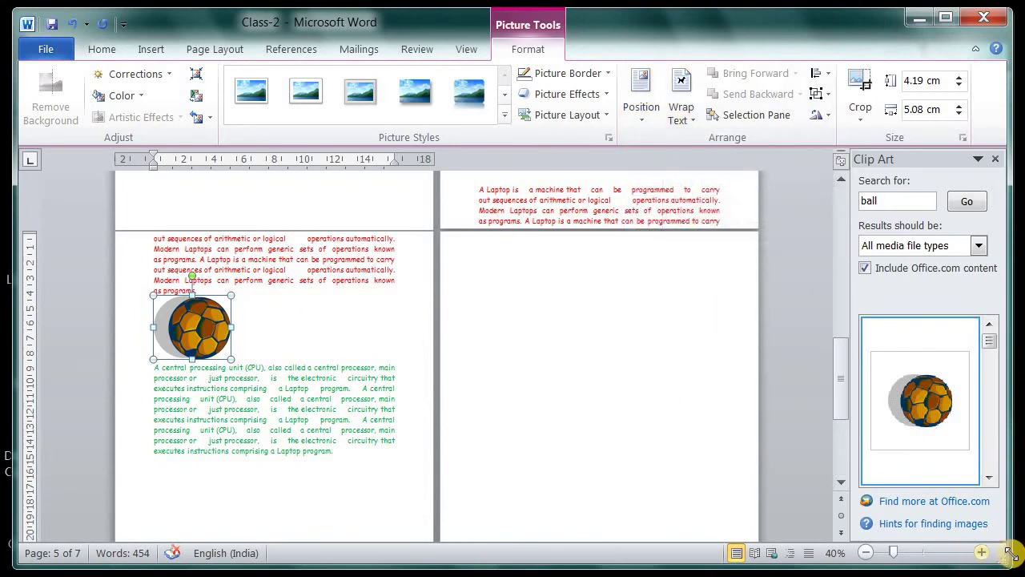
left_click(561, 371)
scroll(561, 371, "down", 1)
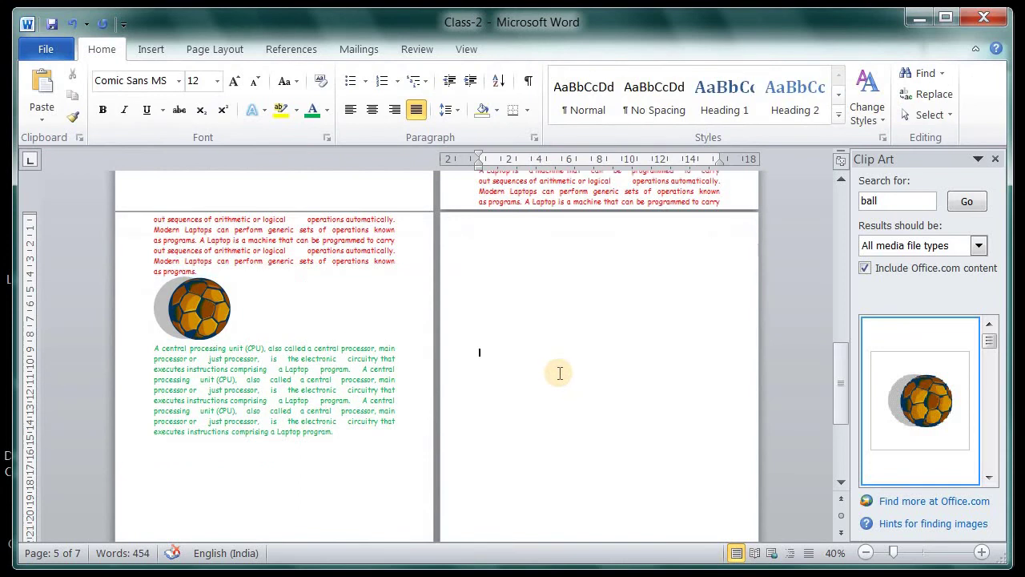
Set the soccer ball's text wrapping to Square
left_click(226, 320)
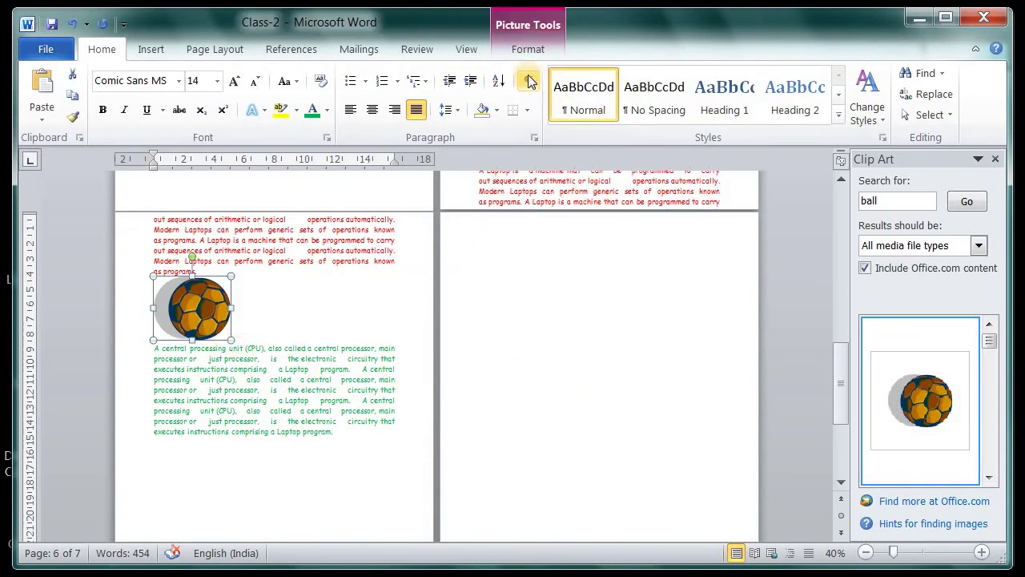
left_click(528, 49)
left_click(695, 124)
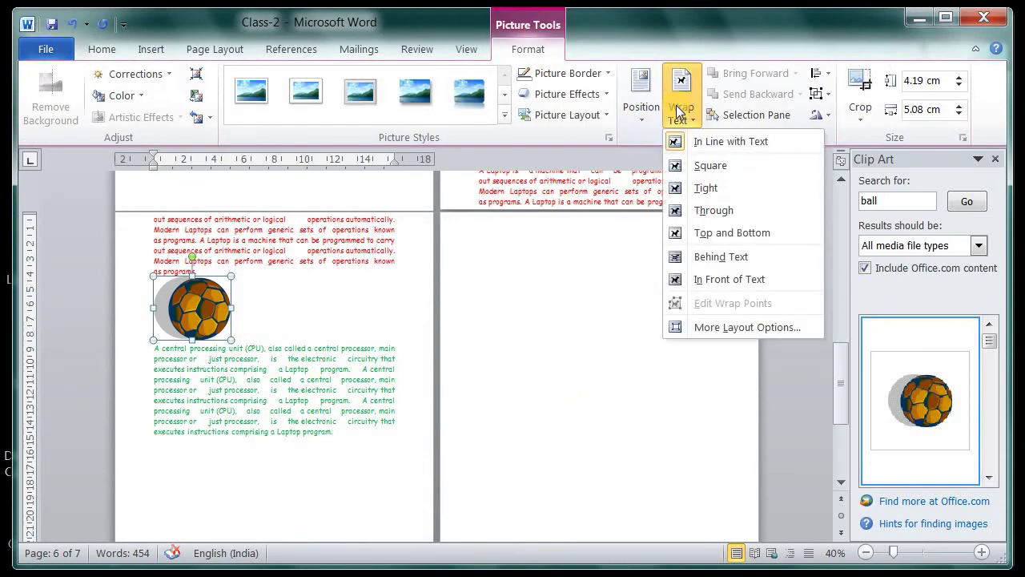
left_click(714, 167)
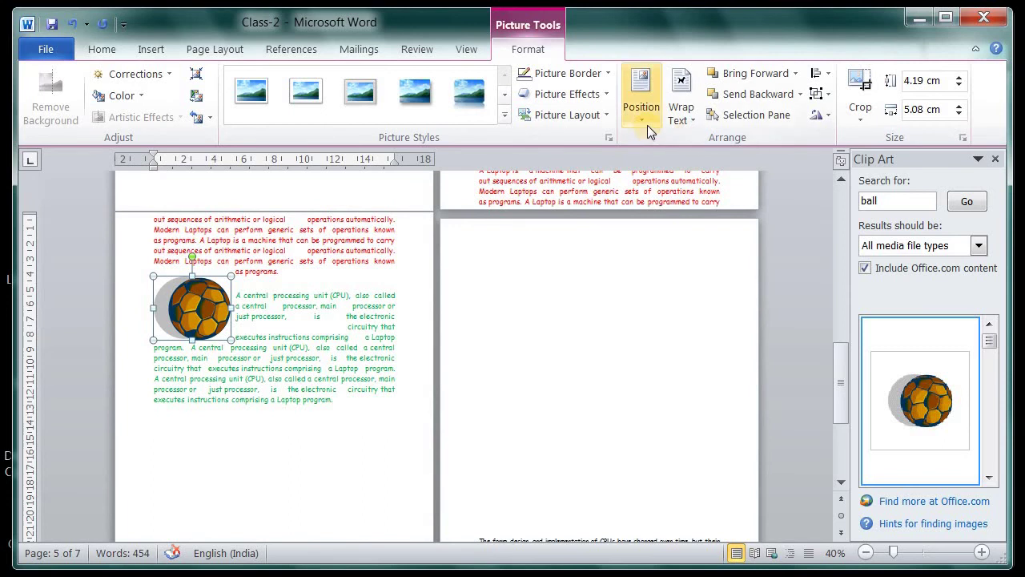
Try editing the ball's wrap points, then reapply Square wrapping and reselect the ball
left_click(691, 119)
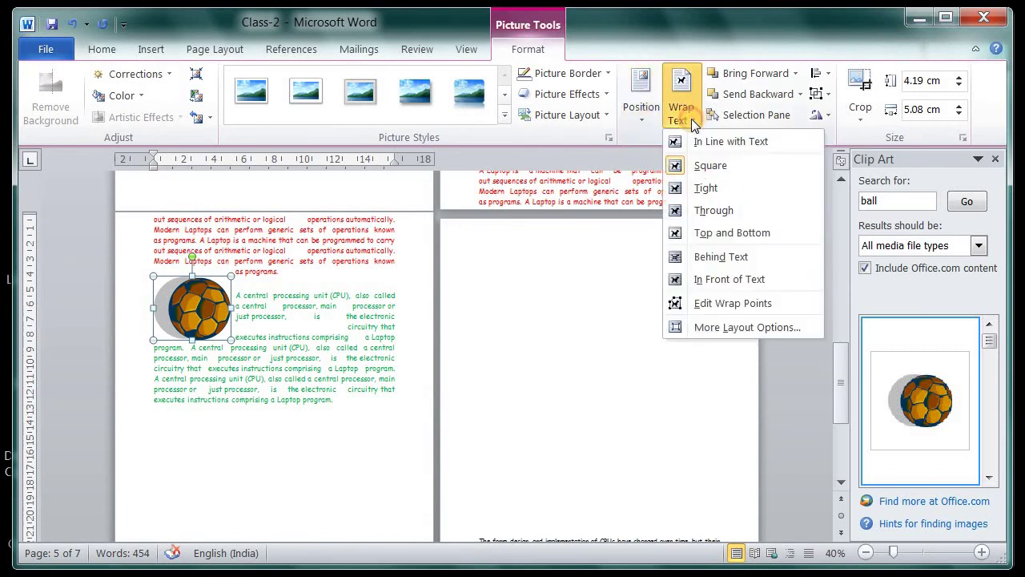
left_click(754, 308)
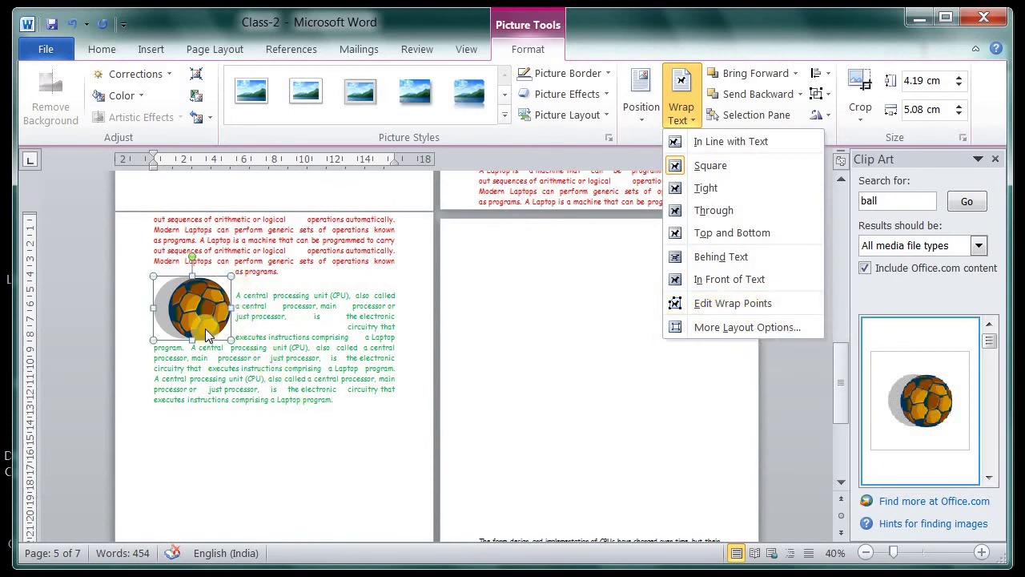
left_click(716, 305)
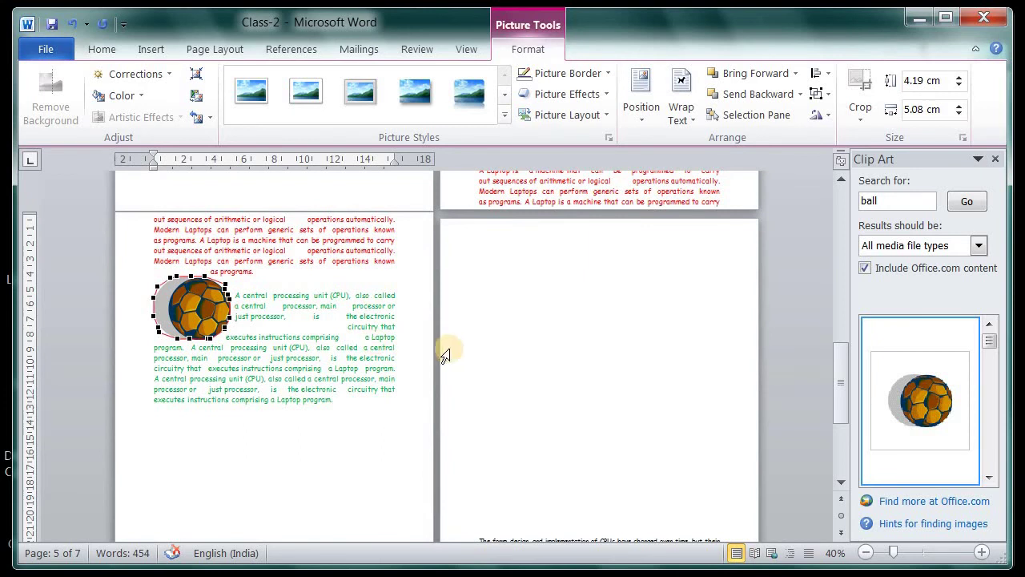
left_click(686, 128)
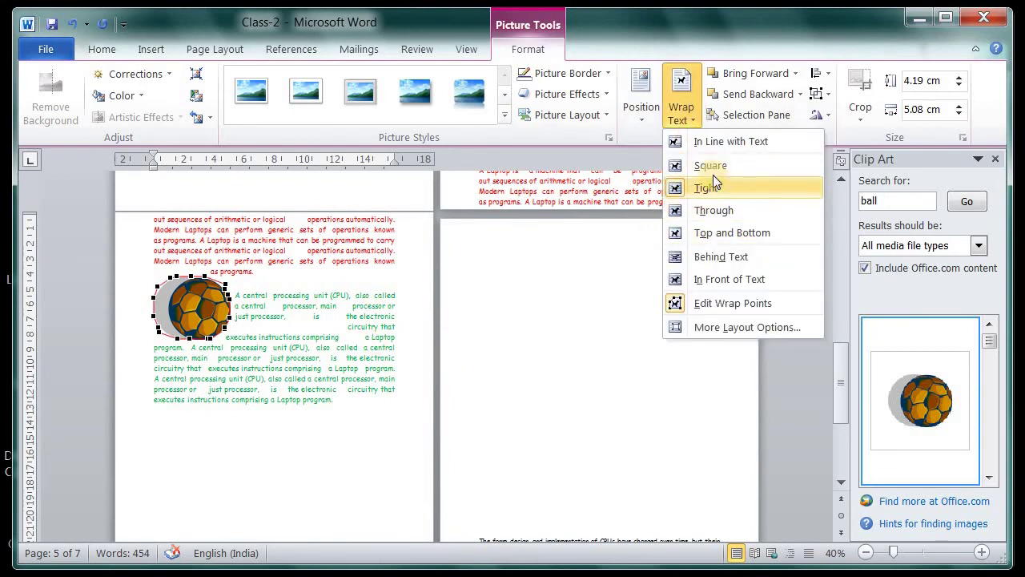
left_click(708, 166)
left_click(328, 397)
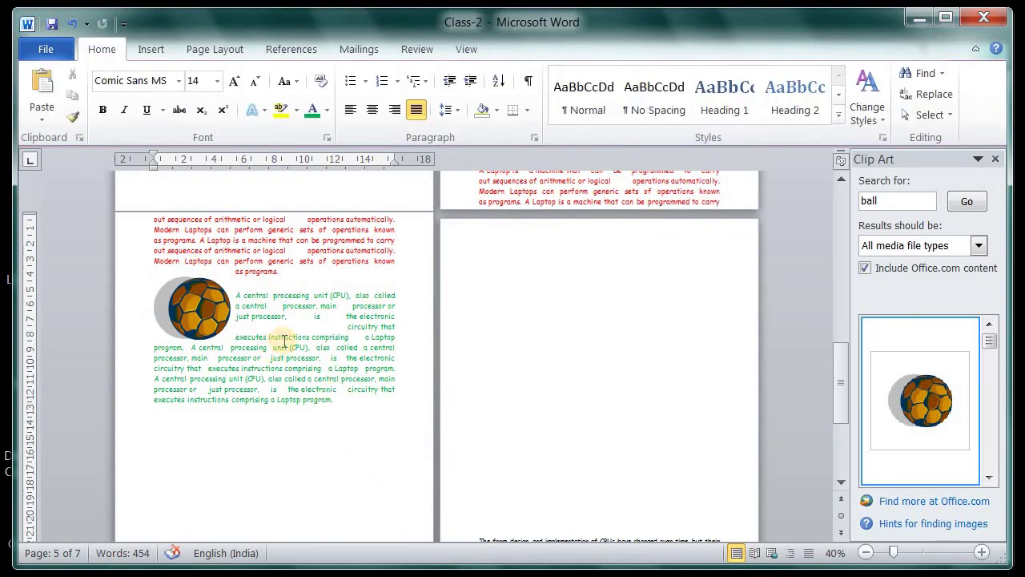
left_click(200, 338)
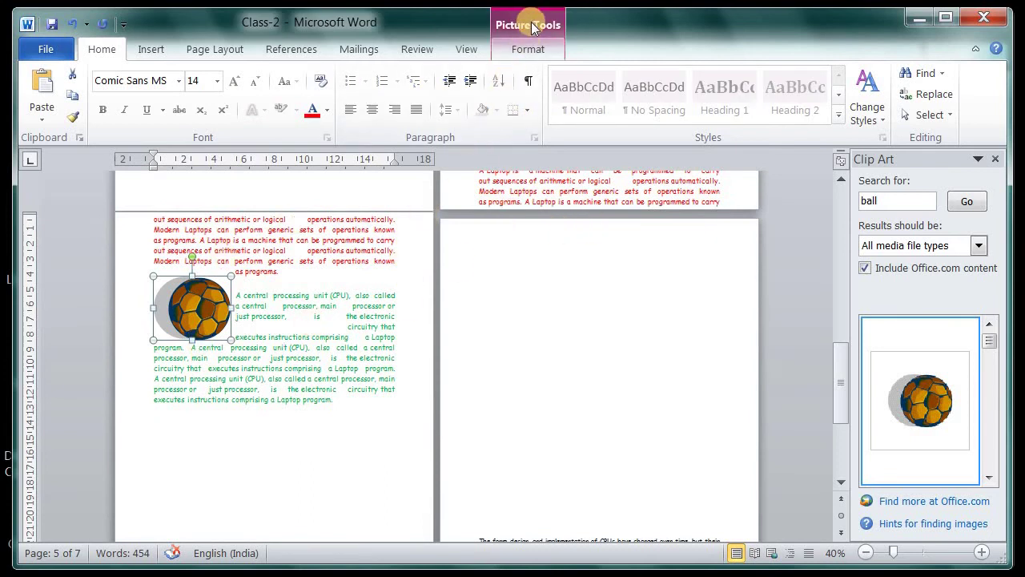
left_click(529, 50)
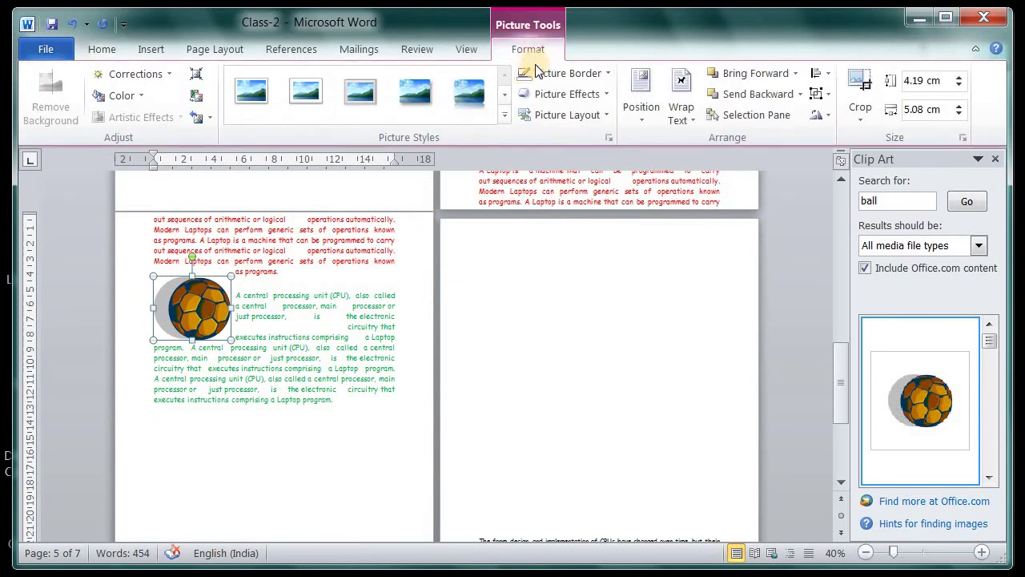
Try the Middle Left, Top Left and Middle Center positions for the ball
left_click(640, 120)
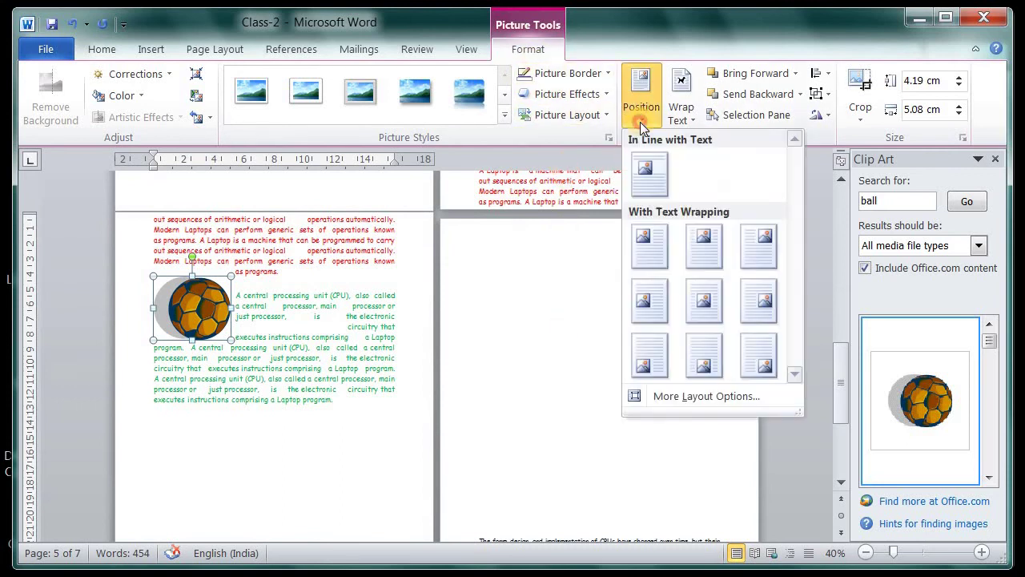
left_click(650, 311)
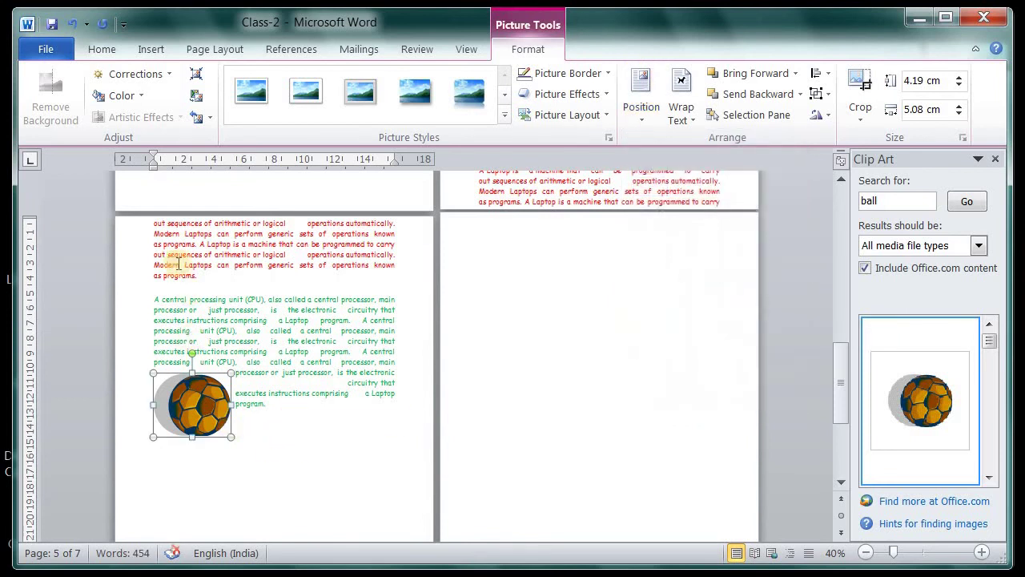
left_click(645, 103)
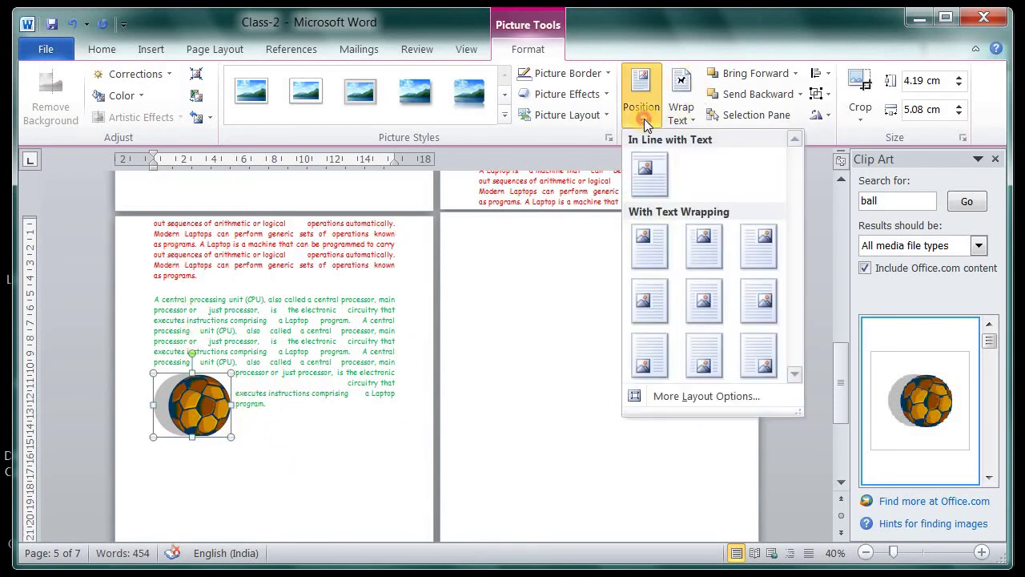
left_click(653, 245)
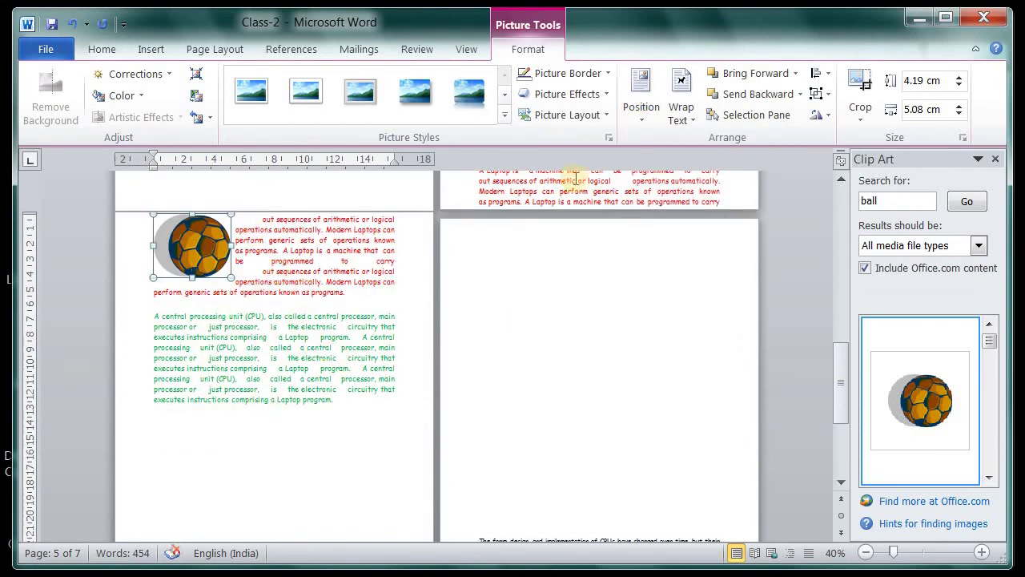
left_click(639, 121)
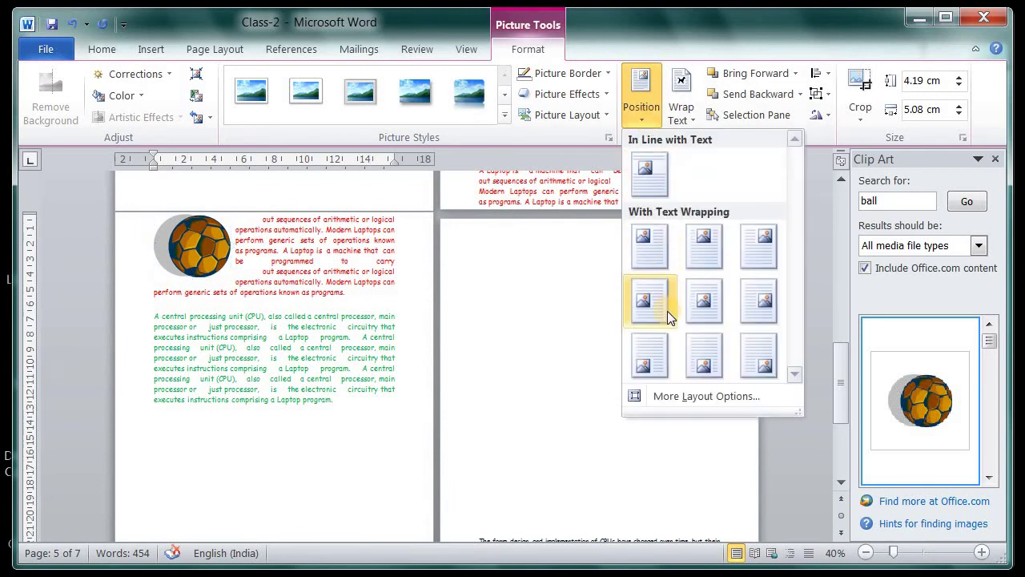
left_click(705, 303)
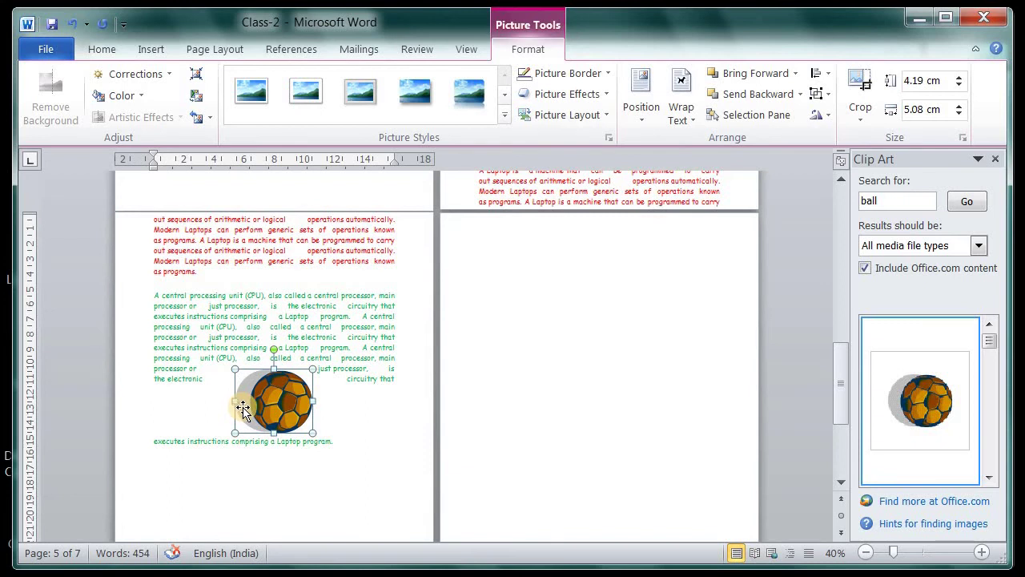
Position the ball at Top Left with square text wrapping
scroll(382, 382, "down", 1)
scroll(318, 354, "down", 1)
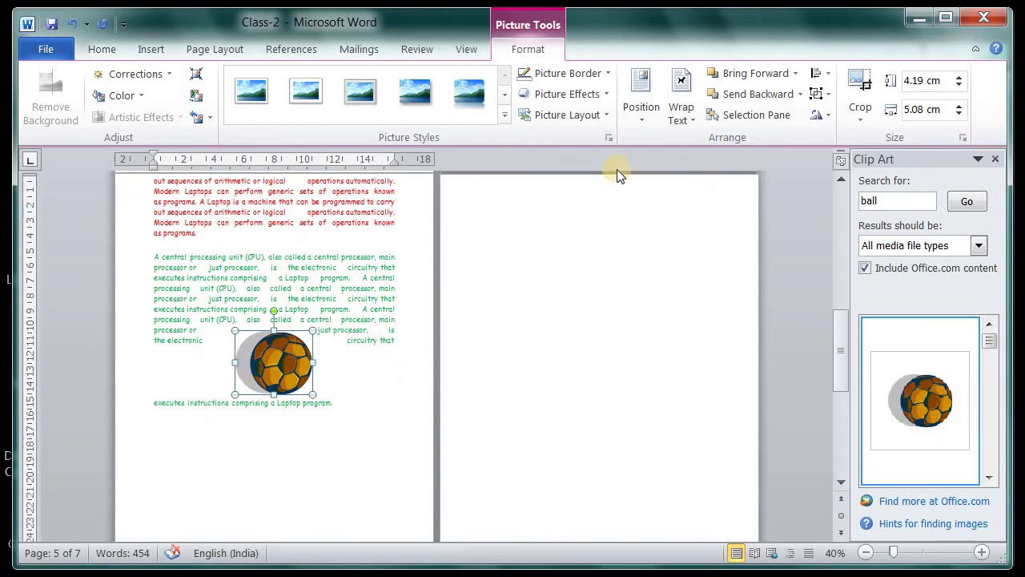
left_click(642, 127)
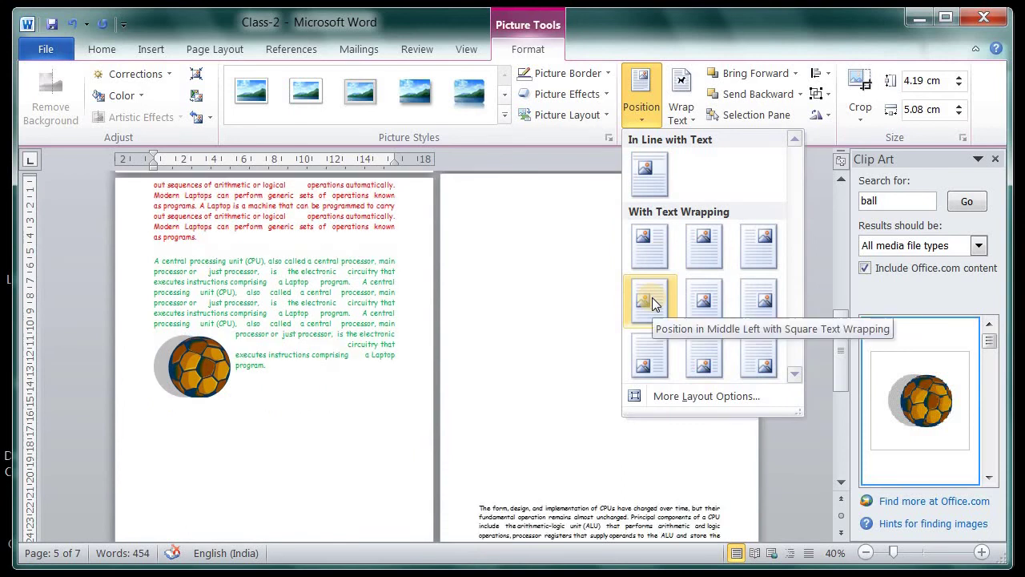
left_click(653, 264)
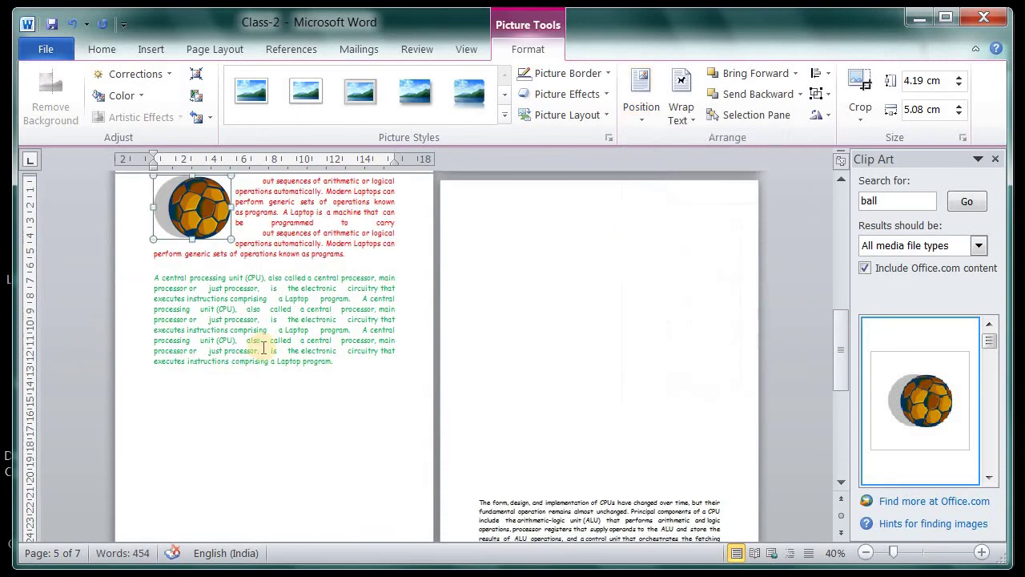
scroll(265, 347, "up", 1)
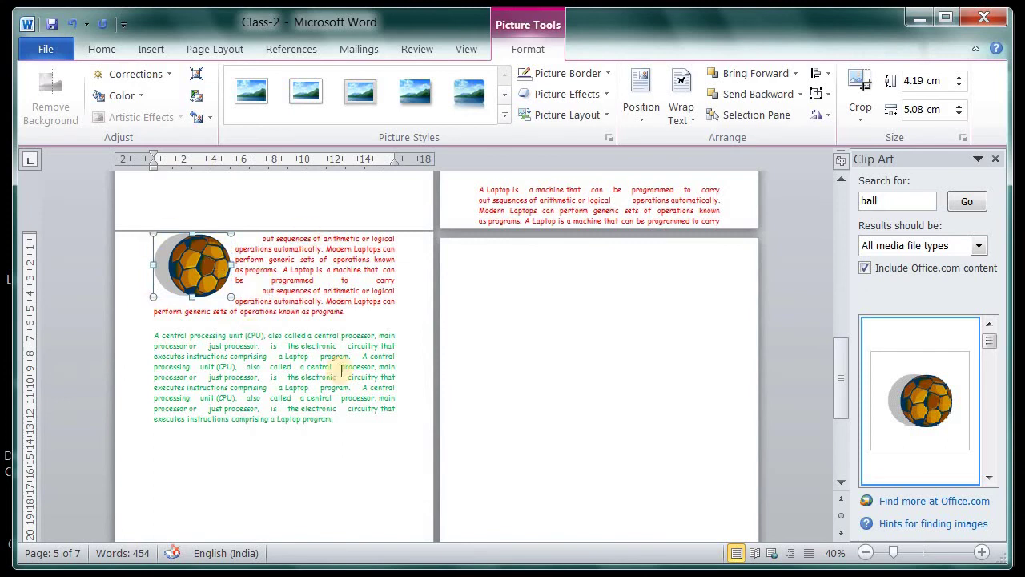
left_click(693, 120)
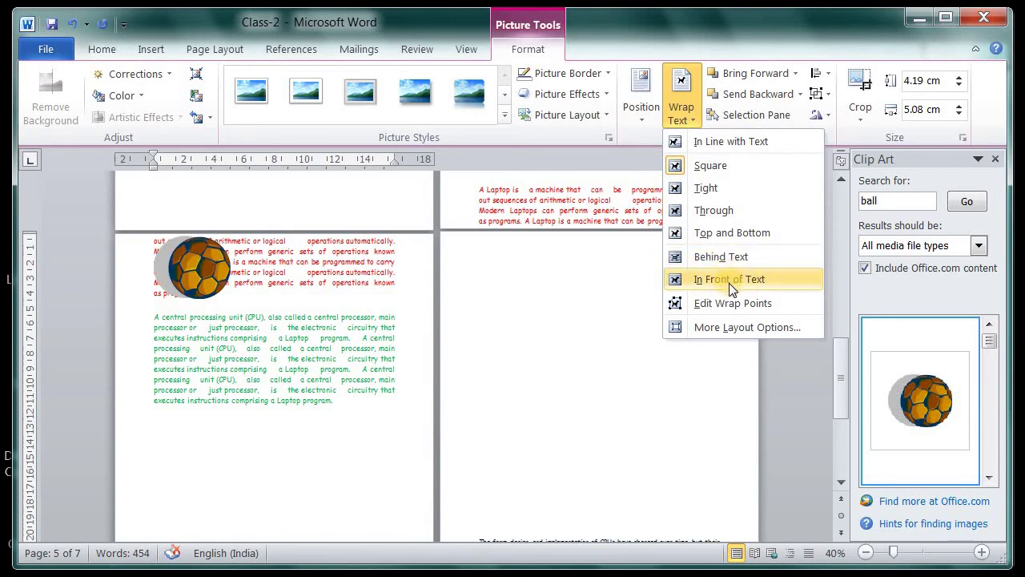
Place the cursor below the dog photos on page 4 and zoom in to 80%
left_click(686, 90)
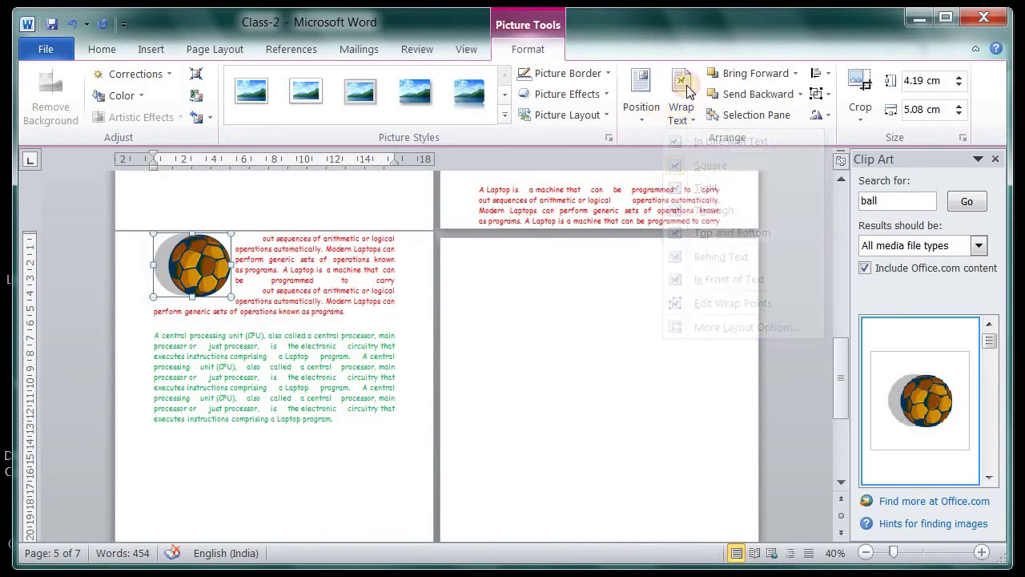
scroll(286, 352, "up", 1)
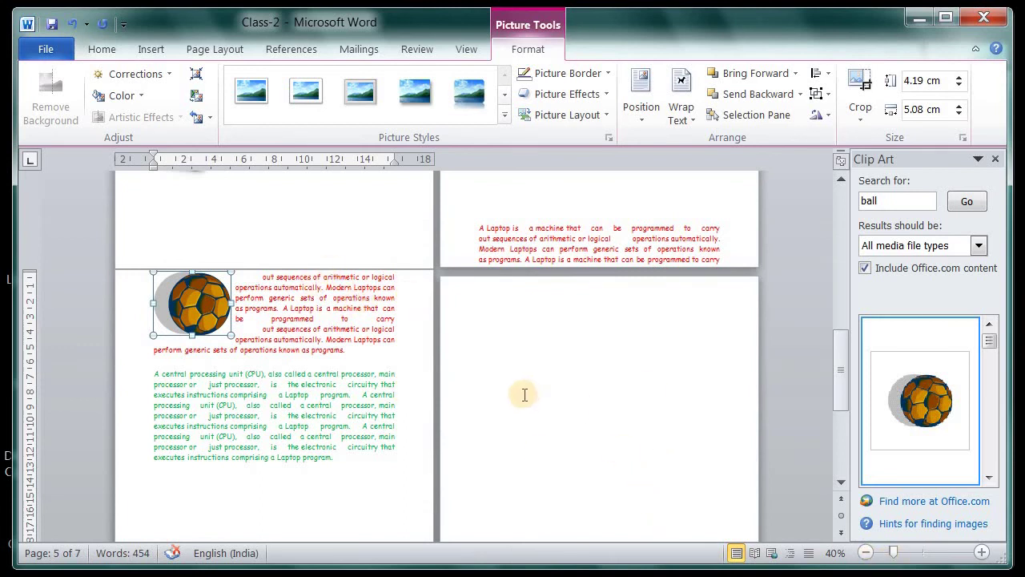
scroll(524, 394, "up", 5)
scroll(524, 392, "up", 5)
scroll(529, 393, "up", 3)
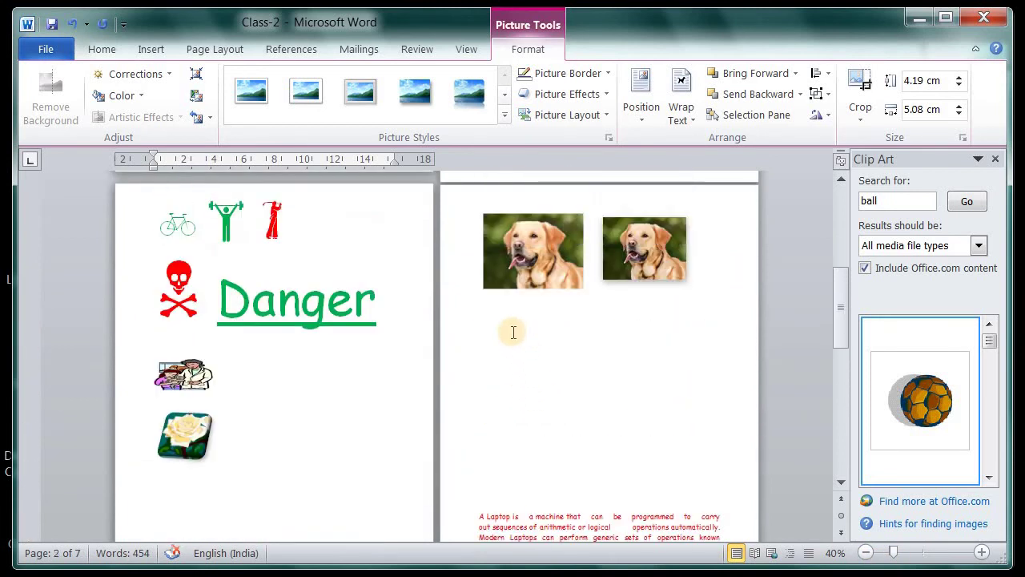
left_click(514, 332)
left_click(983, 552)
left_click(983, 552)
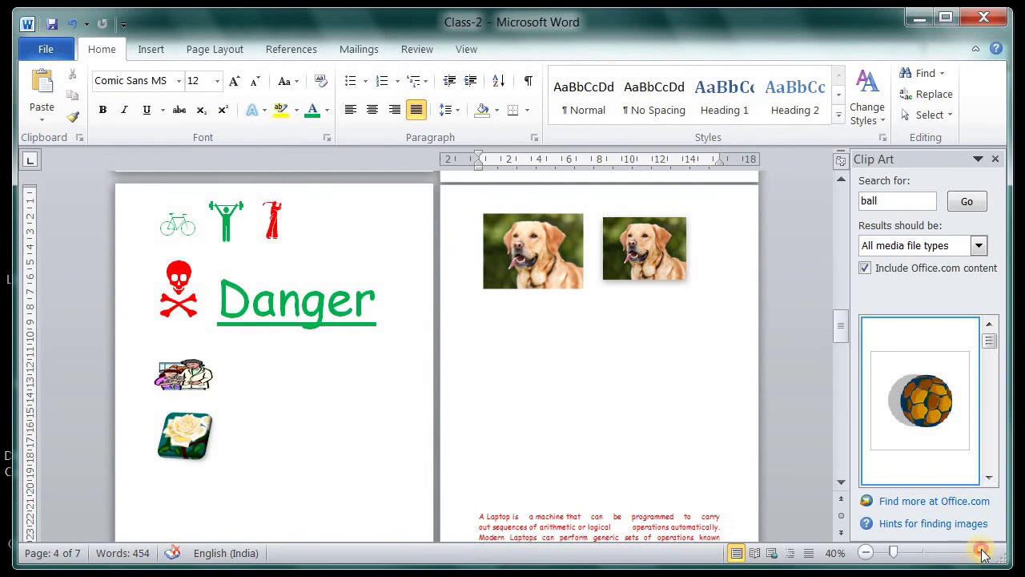
left_click(983, 552)
left_click(983, 552)
scroll(416, 451, "down", 2)
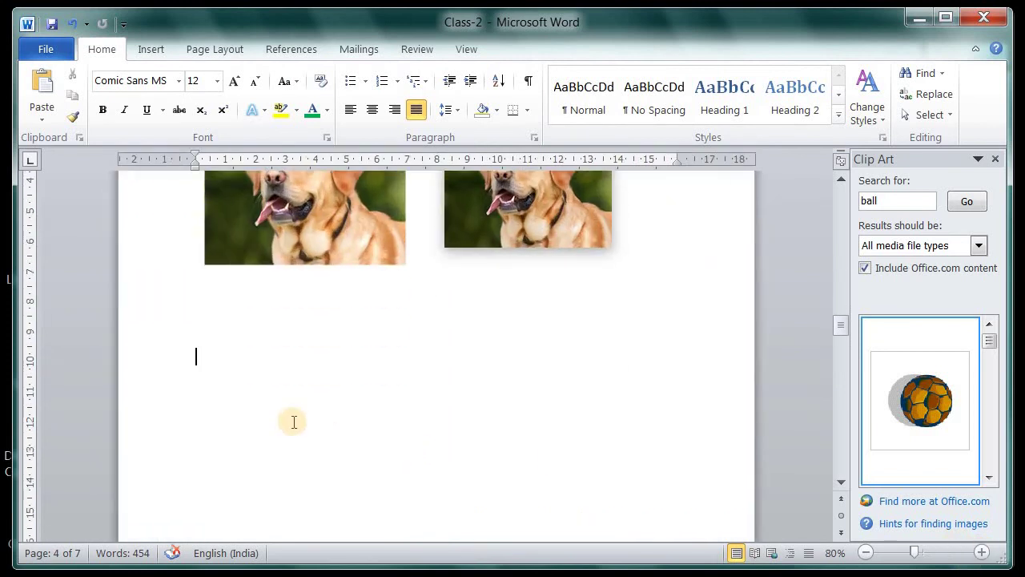
Insert the 'baby 2' photo from the Photo folder below the dog photos
left_click(149, 49)
left_click(182, 96)
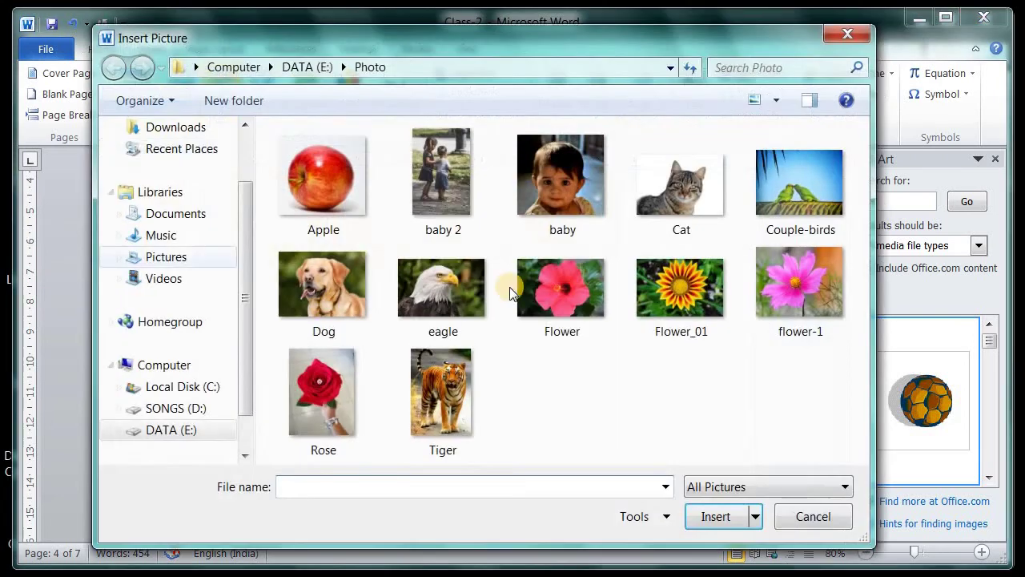
left_click(455, 189)
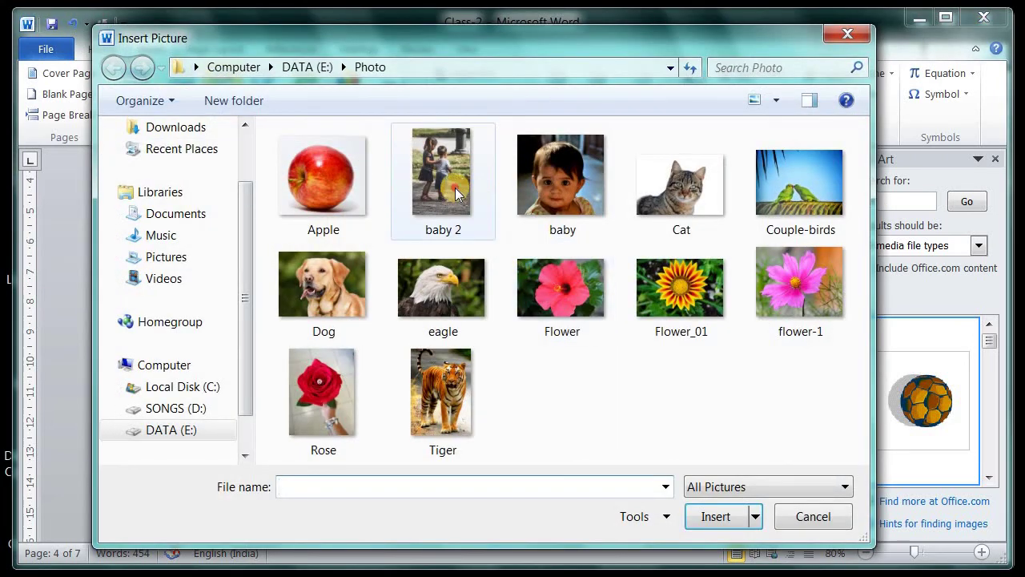
left_click(719, 524)
Drag the photo's corner handle to shrink it to 7.46 × 4.97 cm
scroll(462, 497, "down", 5)
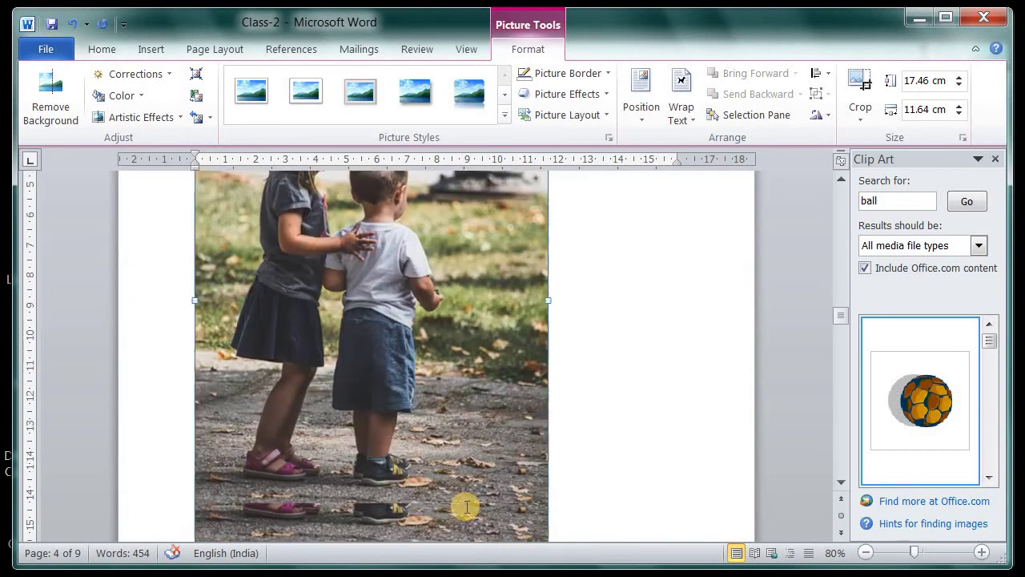
mouse_move(548, 488)
left_mouse_down()
mouse_move(380, 284)
mouse_move(386, 264)
left_mouse_up()
scroll(449, 387, "up", 3)
scroll(438, 366, "down", 7)
scroll(437, 366, "down", 3)
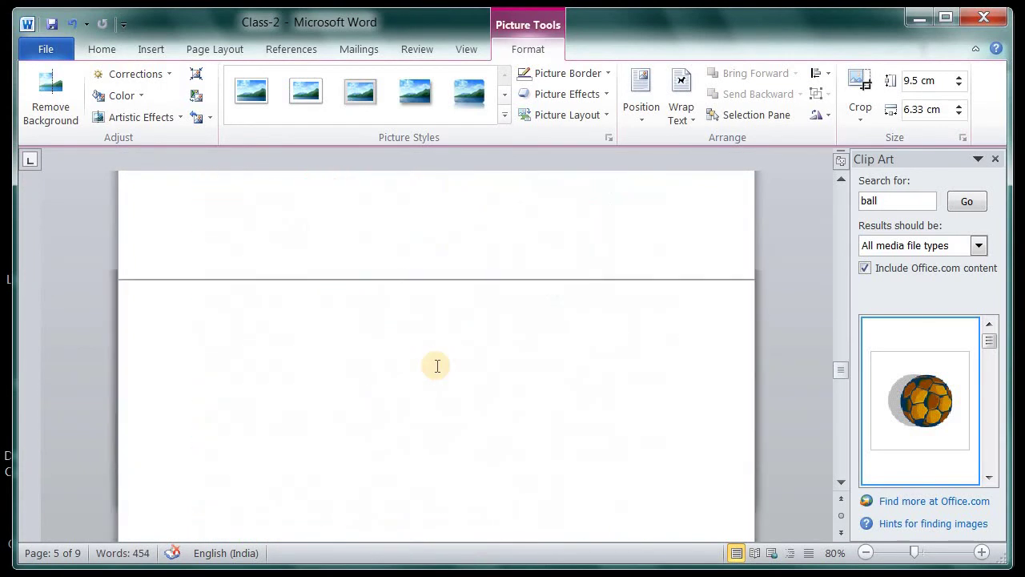
scroll(437, 366, "up", 5)
scroll(437, 366, "up", 3)
scroll(436, 362, "up", 4)
scroll(436, 362, "up", 2)
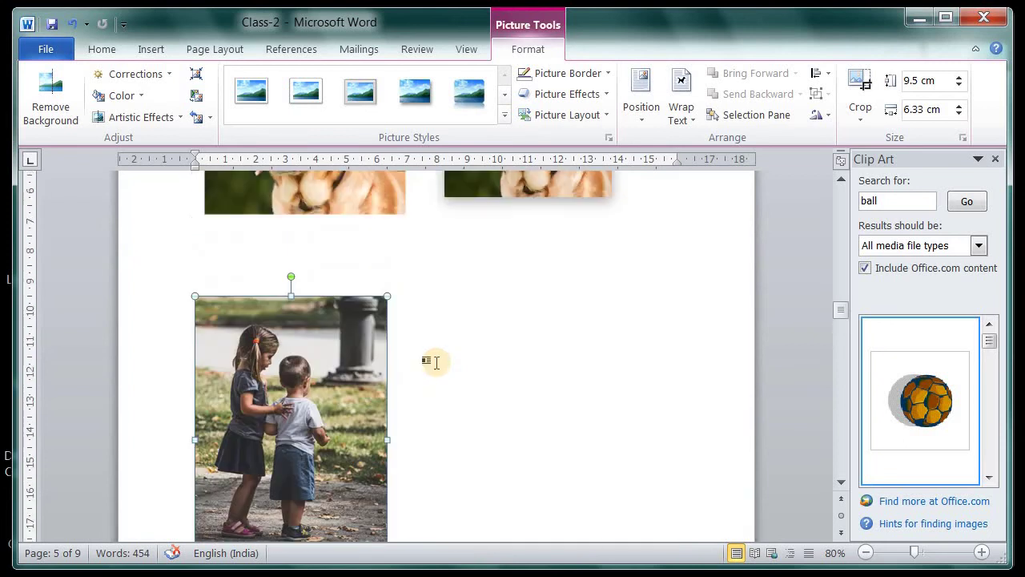
scroll(435, 360, "down", 2)
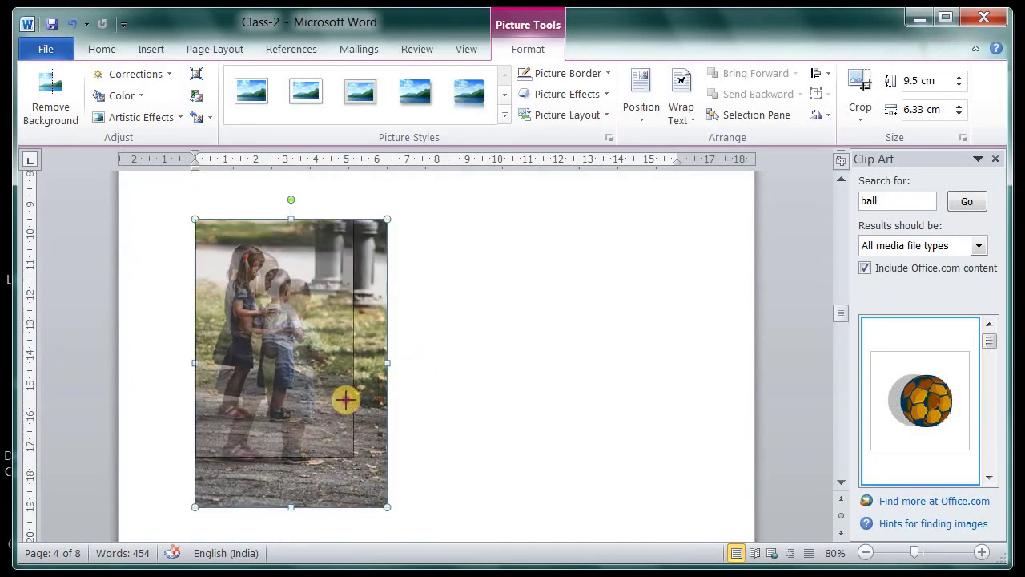
left_click_drag(387, 507, 347, 445)
scroll(321, 375, "up", 1)
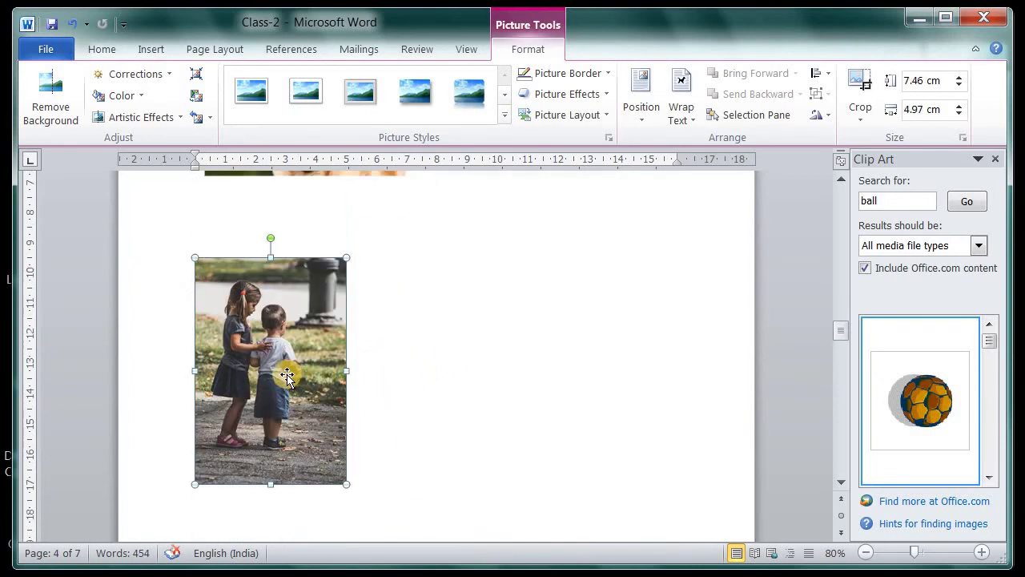
scroll(283, 371, "down", 1)
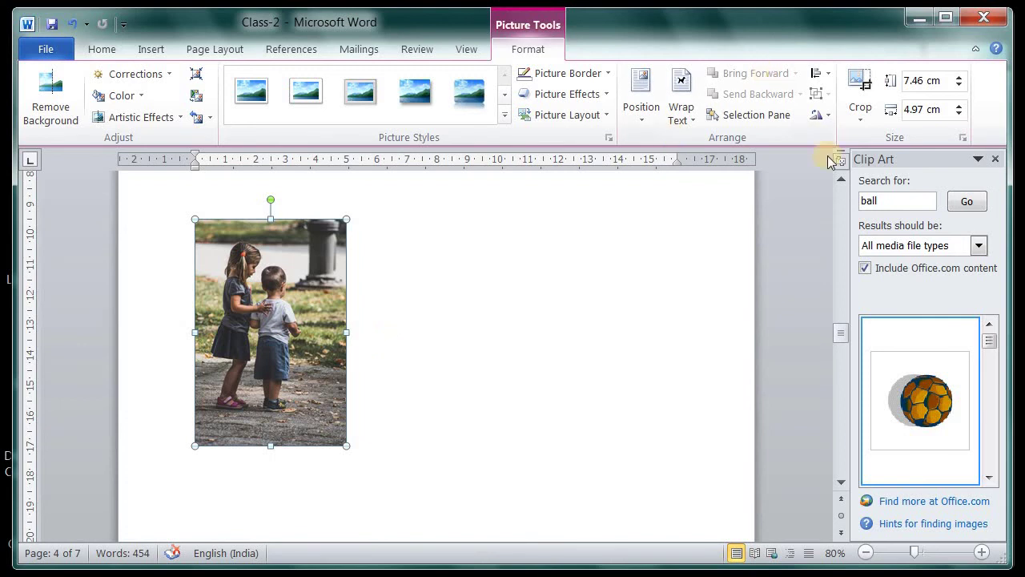
Flip the children photo horizontally, undo it, then flip it horizontally again
left_click(820, 115)
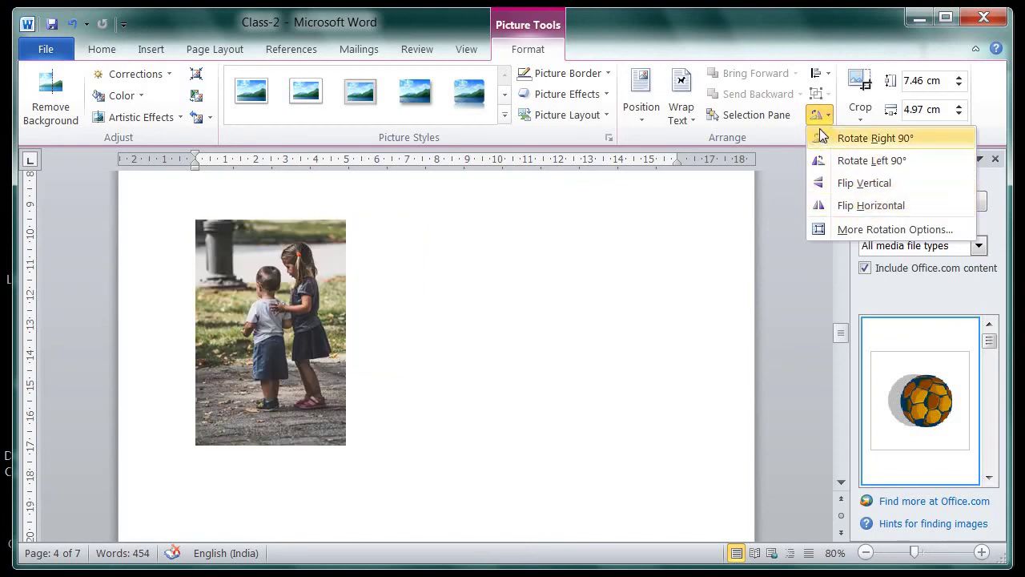
left_click(869, 207)
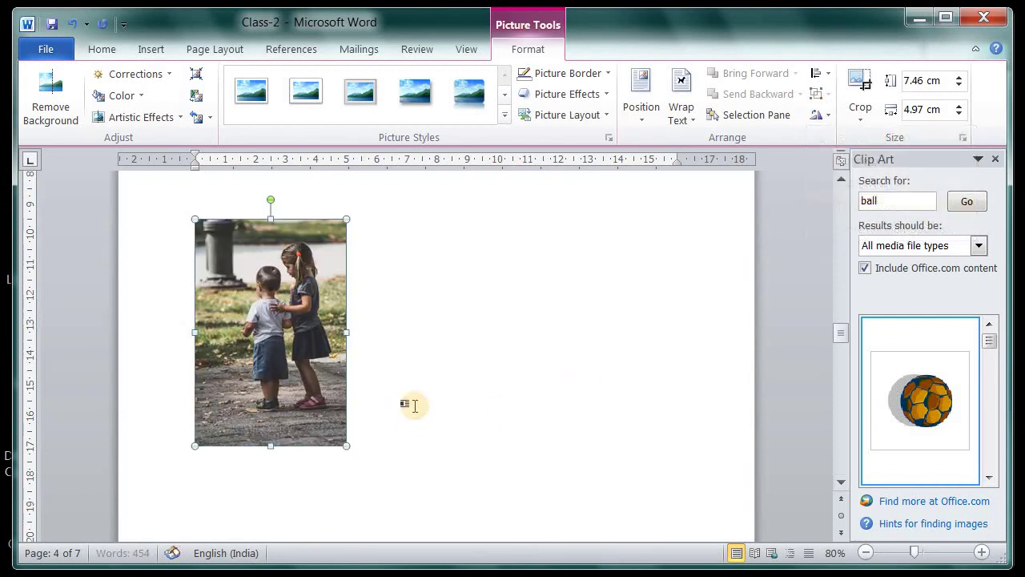
left_click(479, 358)
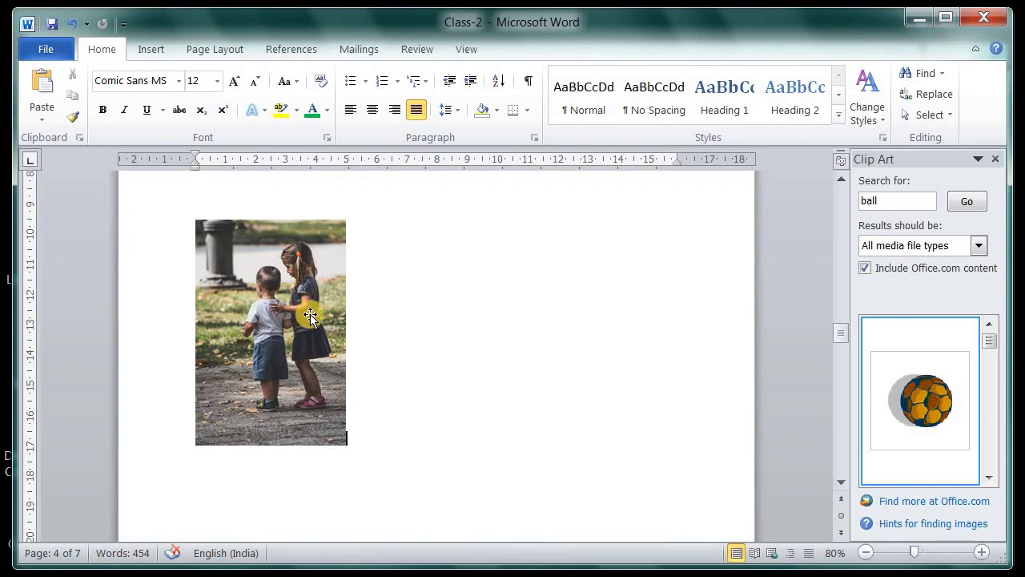
left_click(72, 25)
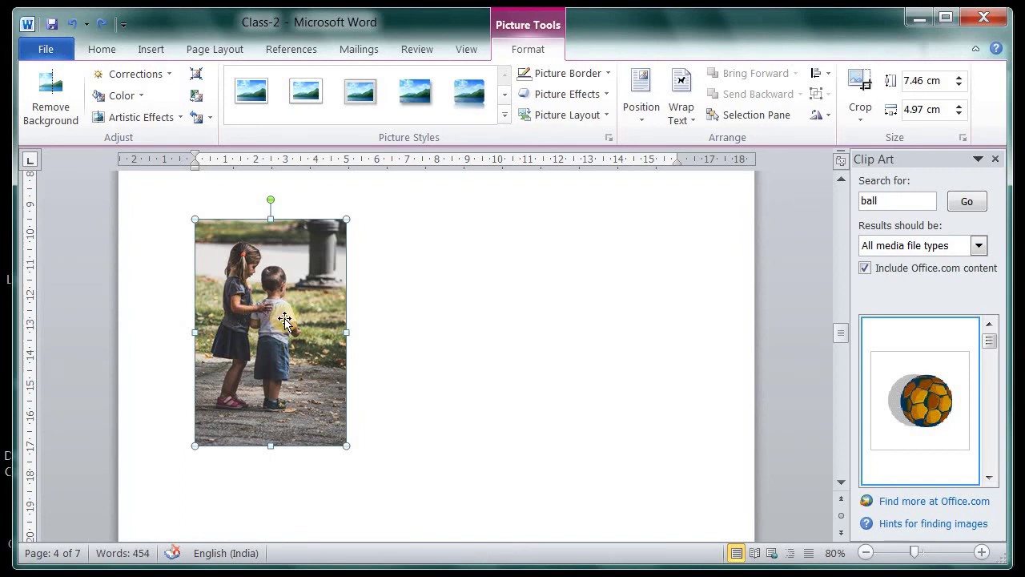
left_click(822, 118)
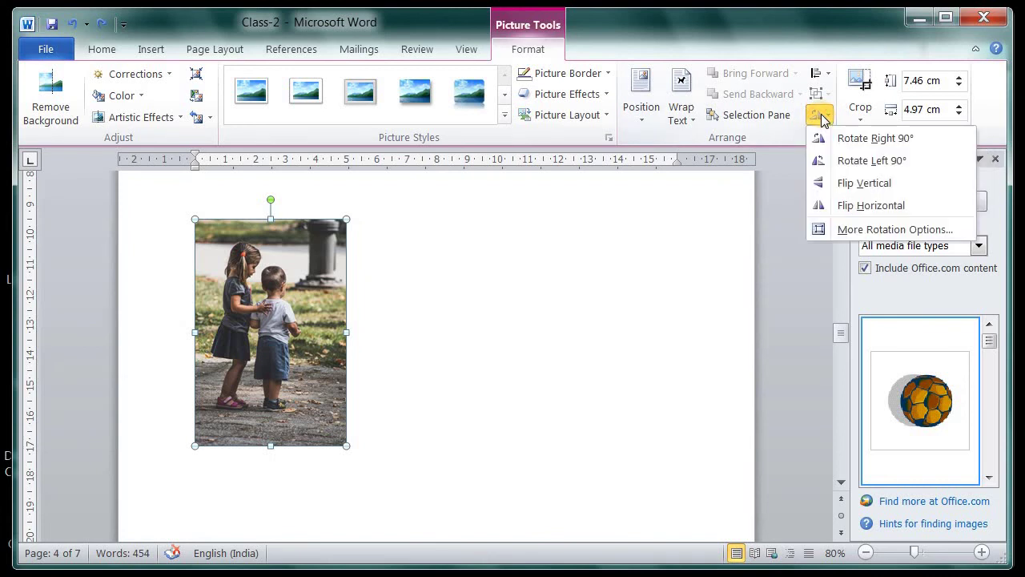
left_click(871, 210)
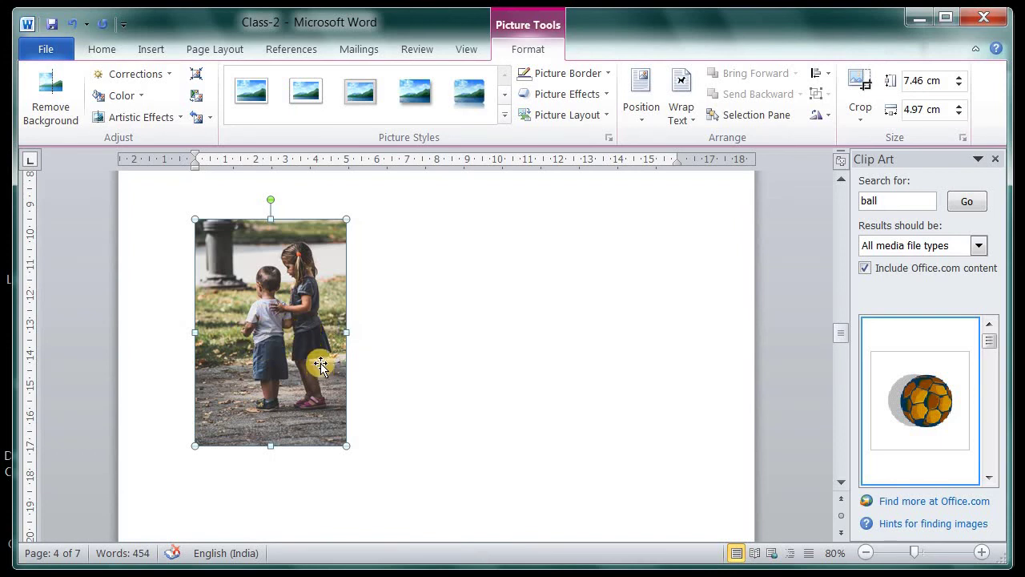
Select the upper dog photo and drag its corner to enlarge it to 6.49 × 8.65 cm
scroll(334, 383, "up", 2)
scroll(334, 383, "up", 2)
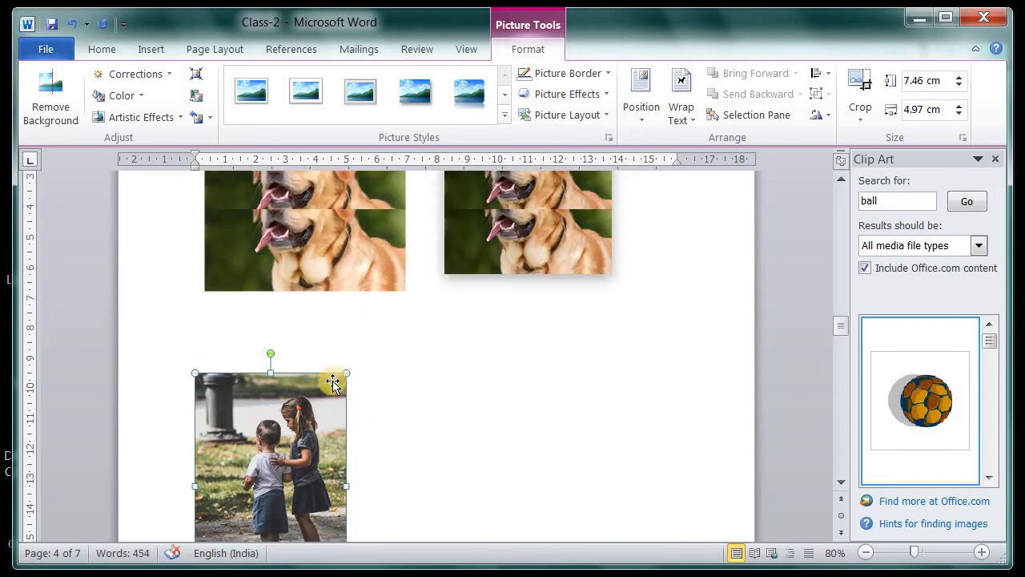
scroll(360, 360, "up", 1)
scroll(391, 345, "up", 1)
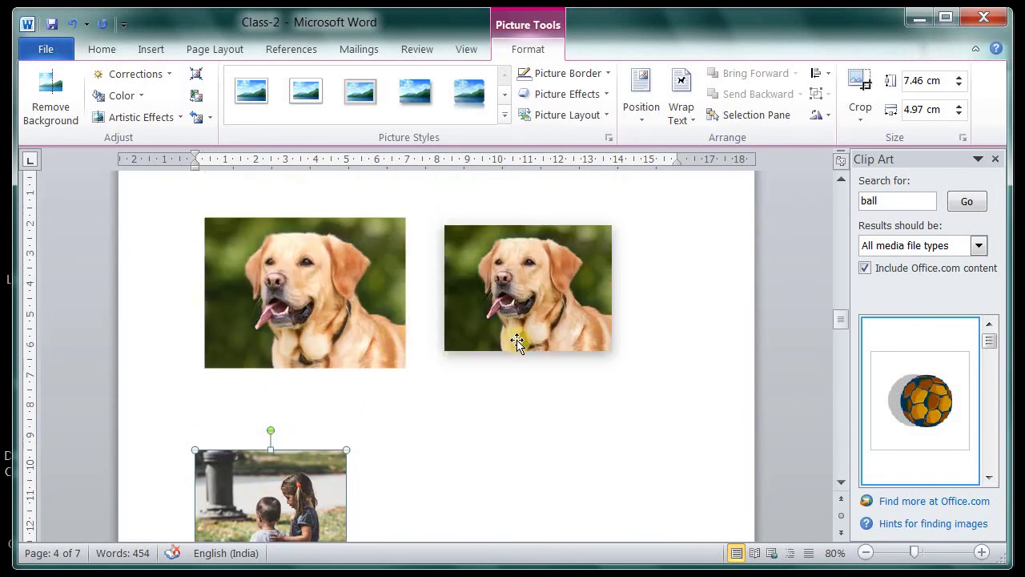
scroll(322, 407, "up", 2)
left_click(321, 407)
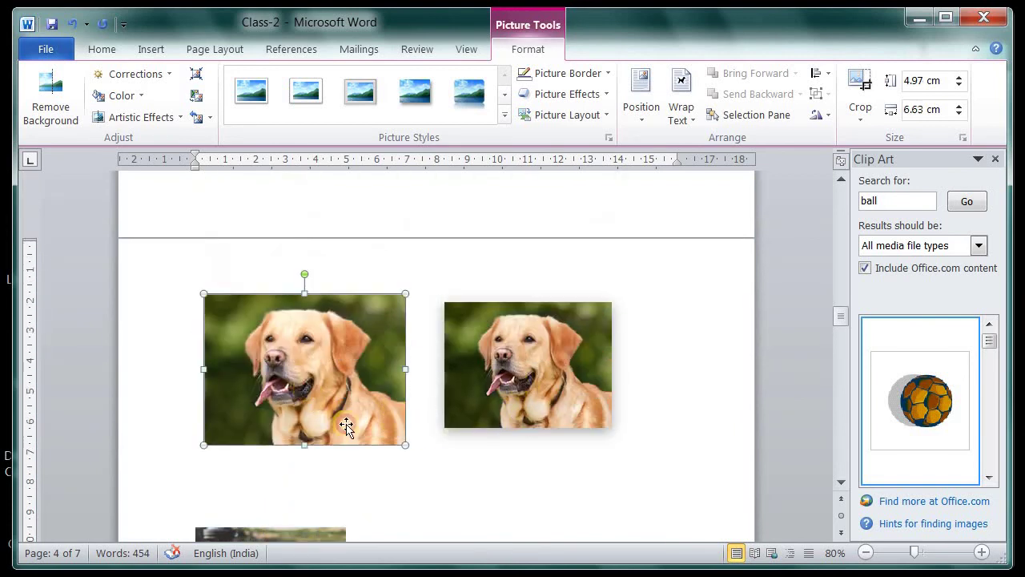
left_click_drag(405, 444, 467, 490)
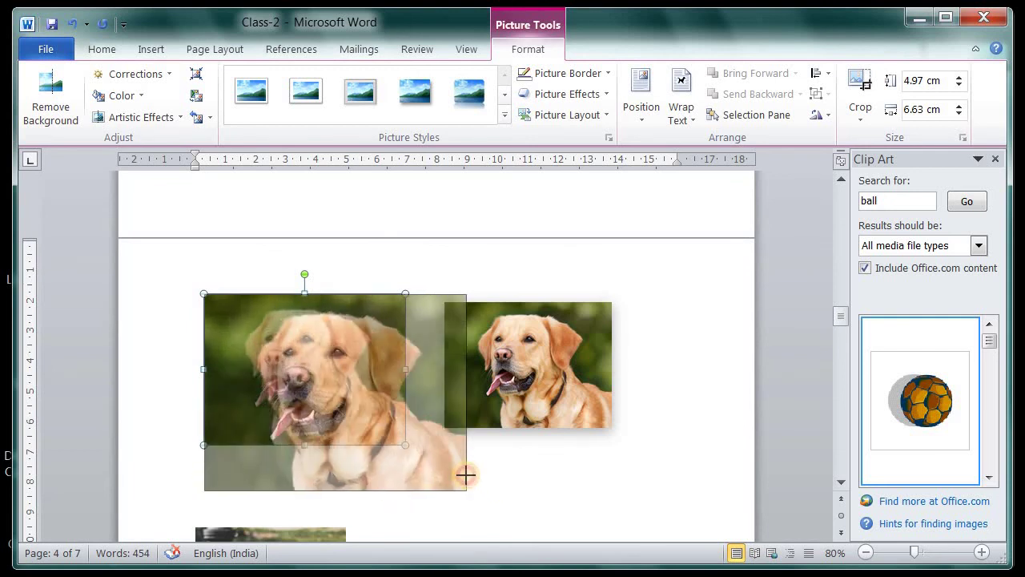
scroll(549, 467, "down", 1)
scroll(548, 468, "down", 1)
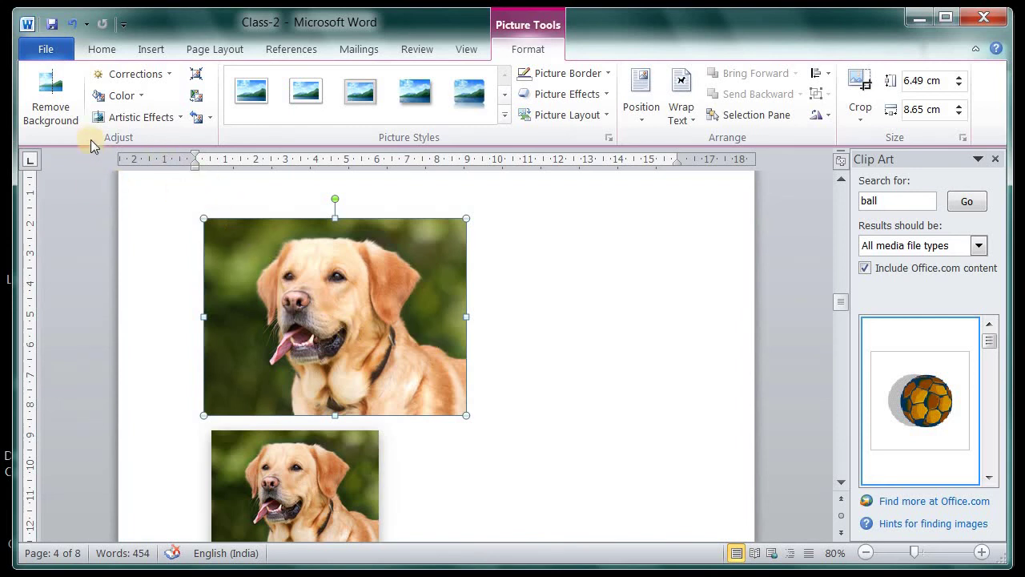
Start Remove Background on the dog photo and stretch the keep marquee to the picture's corners and edges
left_click(53, 103)
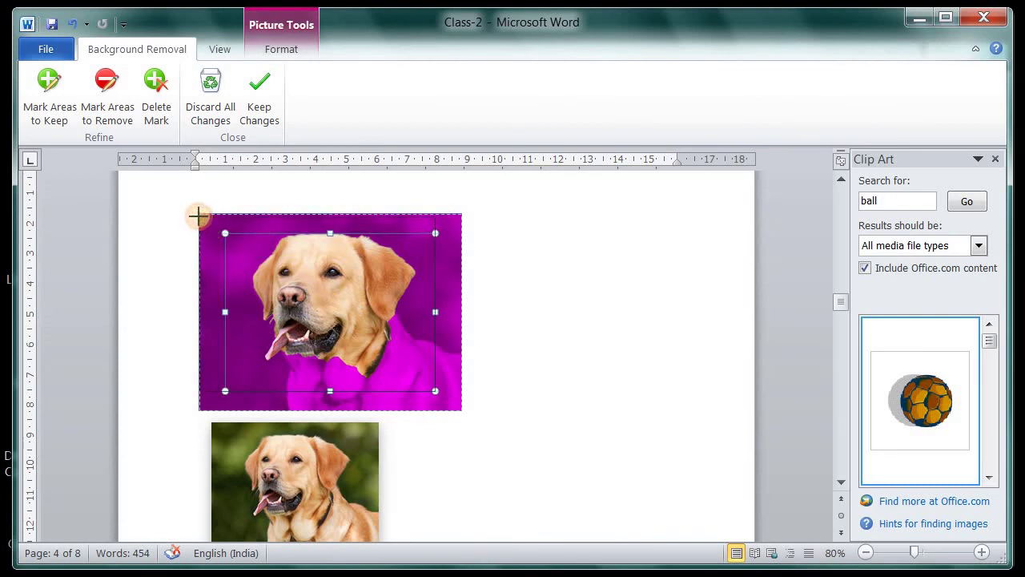
left_click_drag(227, 233, 201, 216)
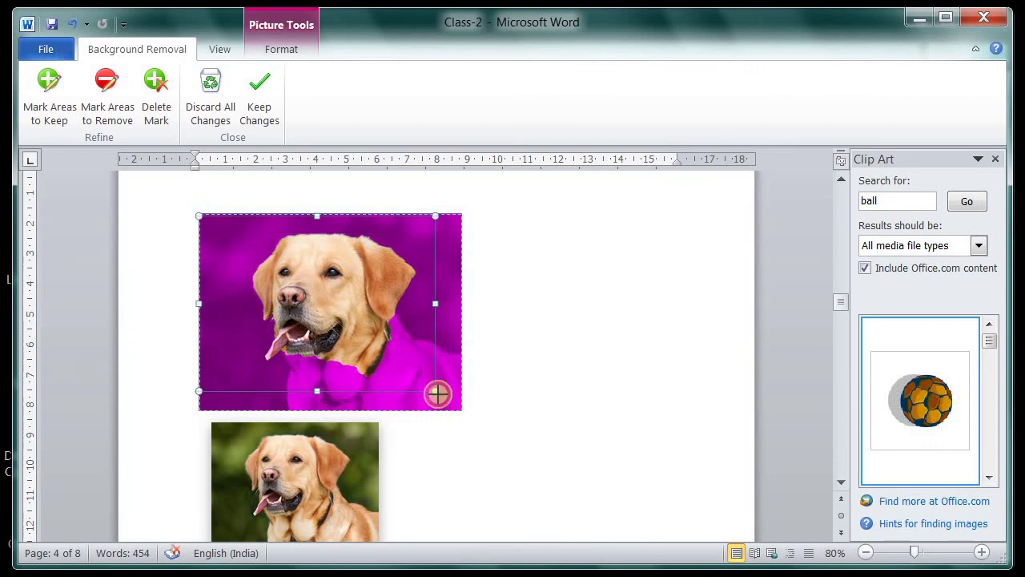
left_click_drag(437, 391, 462, 403)
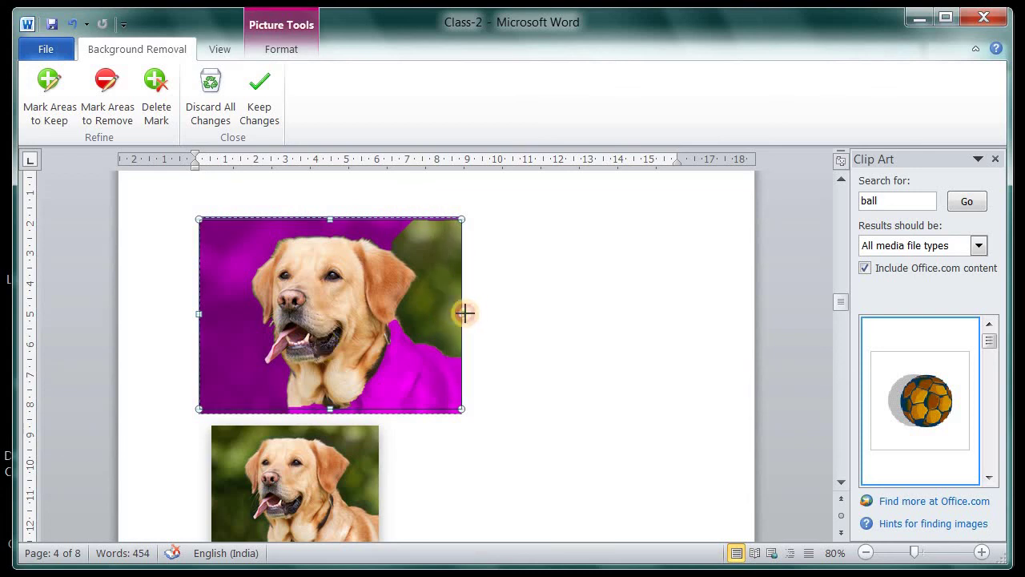
mouse_move(465, 314)
left_mouse_down()
mouse_move(417, 318)
mouse_move(460, 316)
left_mouse_up()
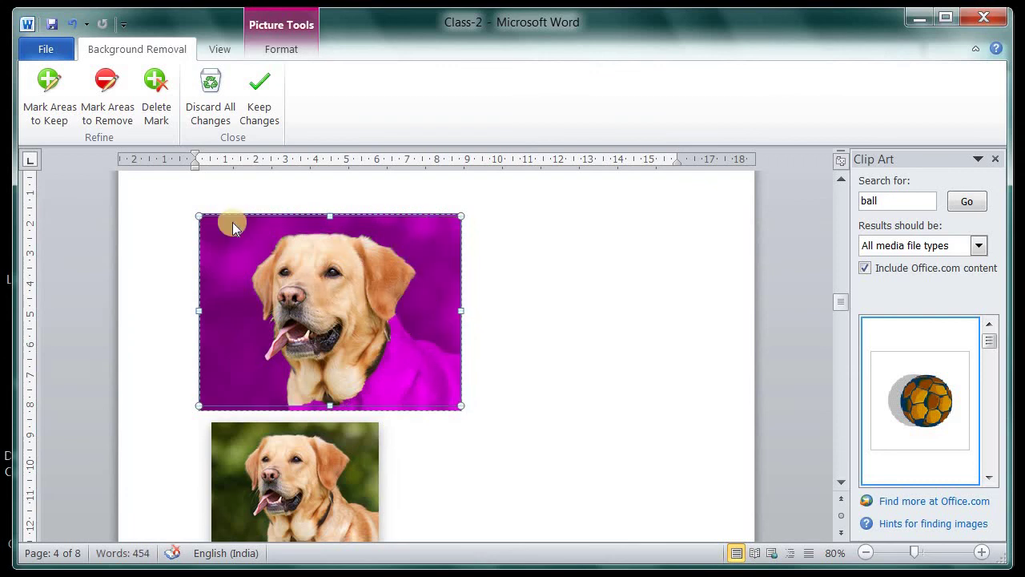
Switch to Mark Areas to Keep and mark the dog's chest, right ear and top of head
left_click(108, 95)
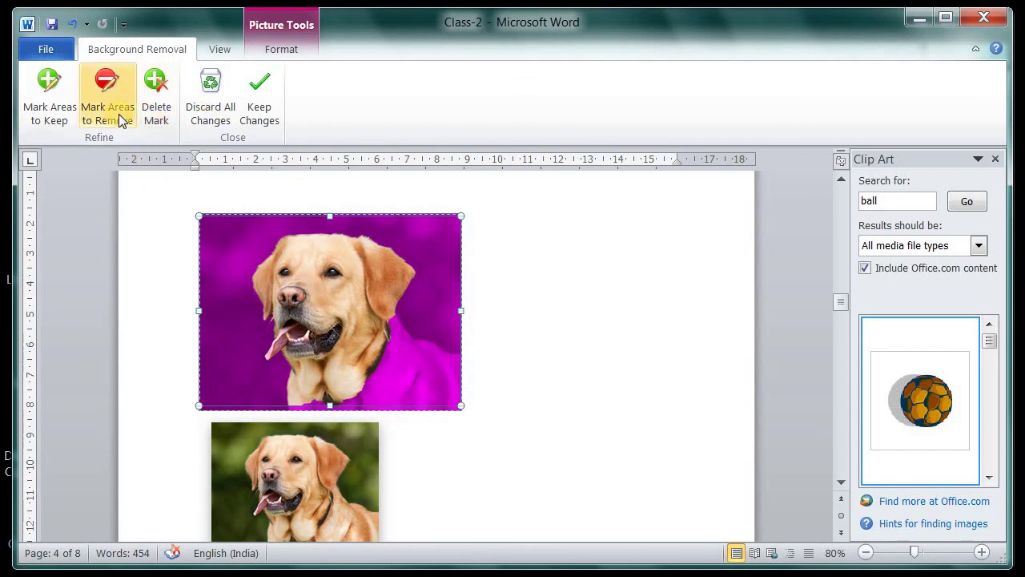
left_click(56, 126)
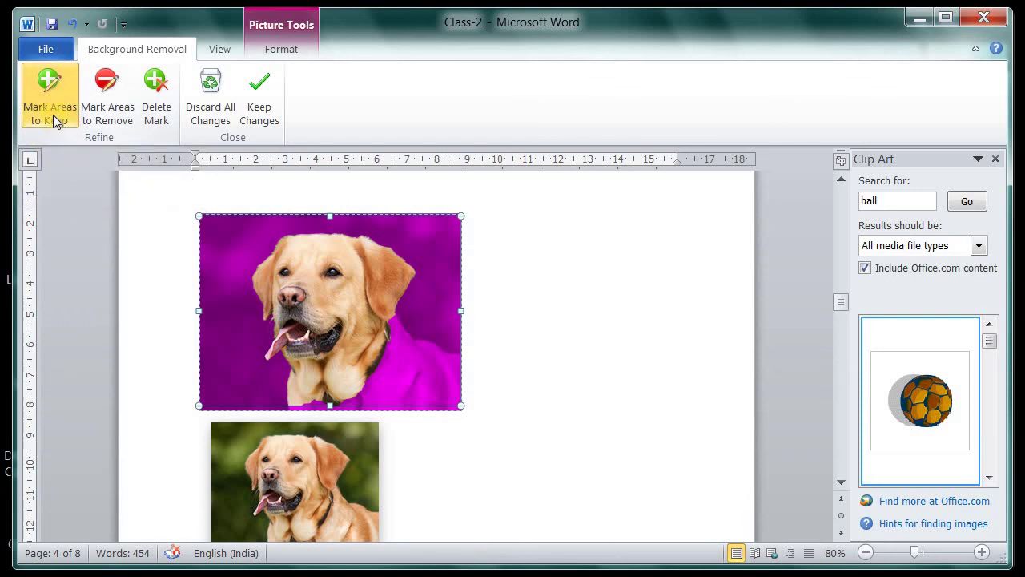
left_click(53, 112)
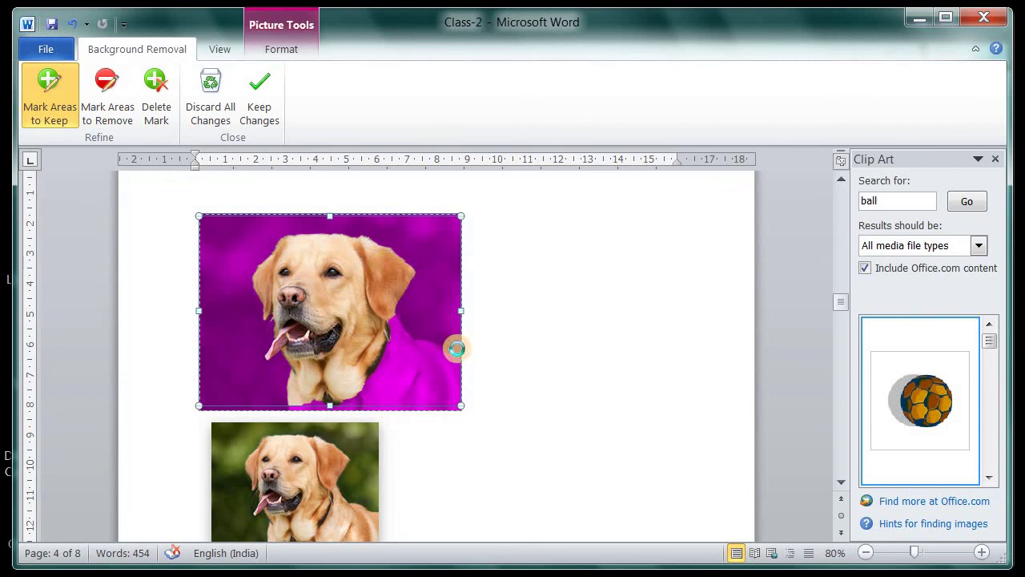
left_click(457, 347)
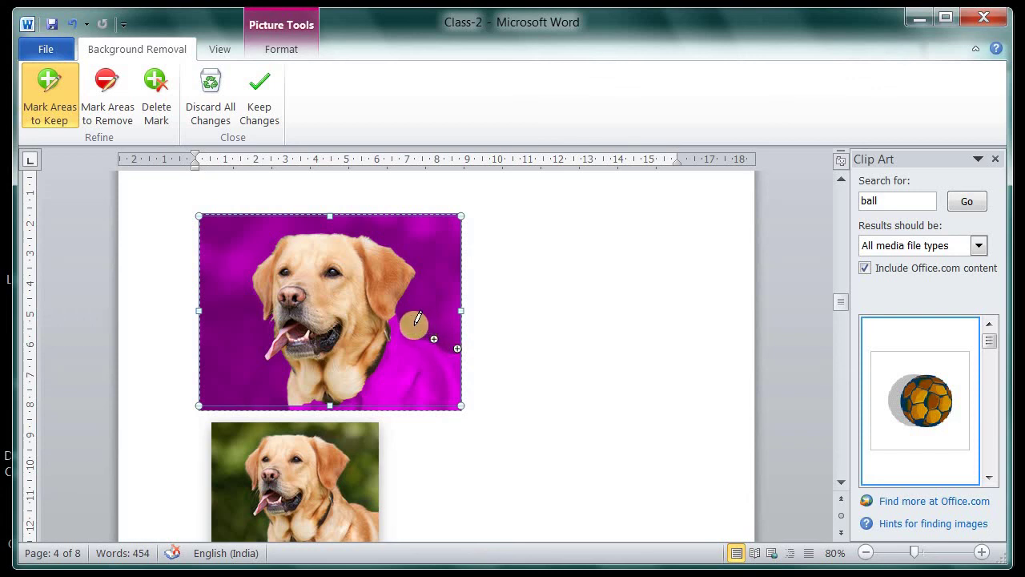
left_click(414, 325)
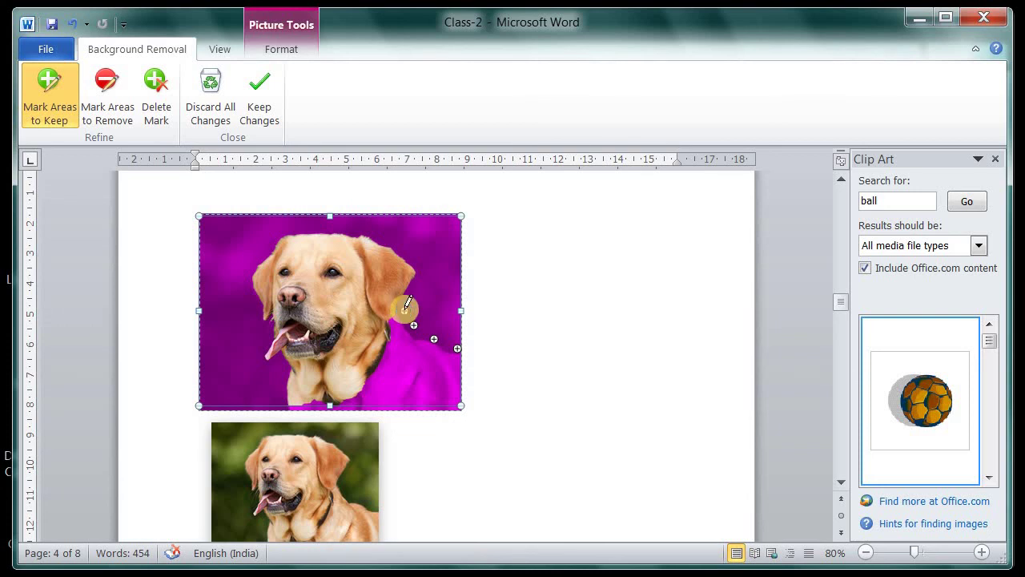
left_click(405, 311)
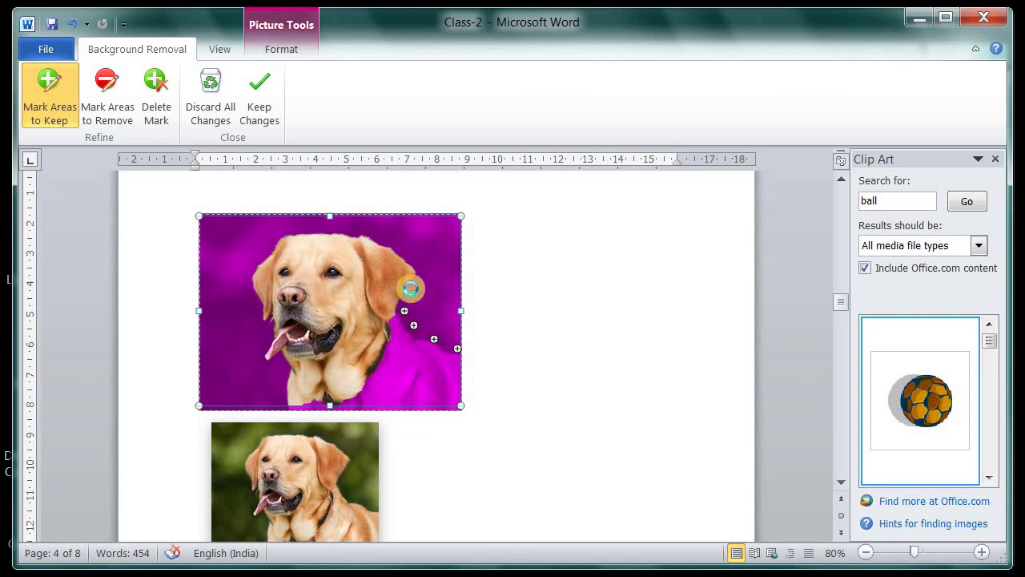
left_click(411, 287)
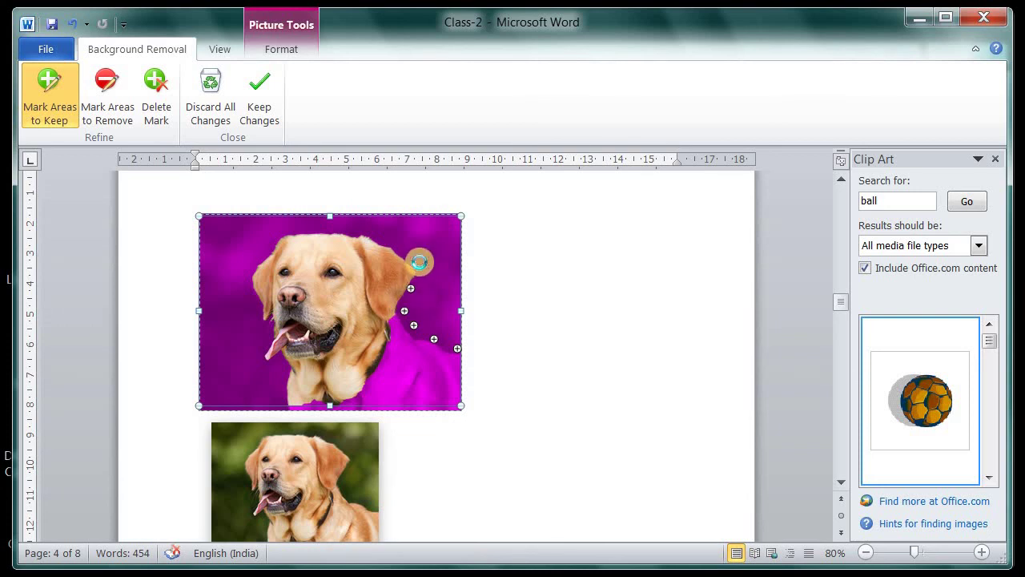
left_click(419, 262)
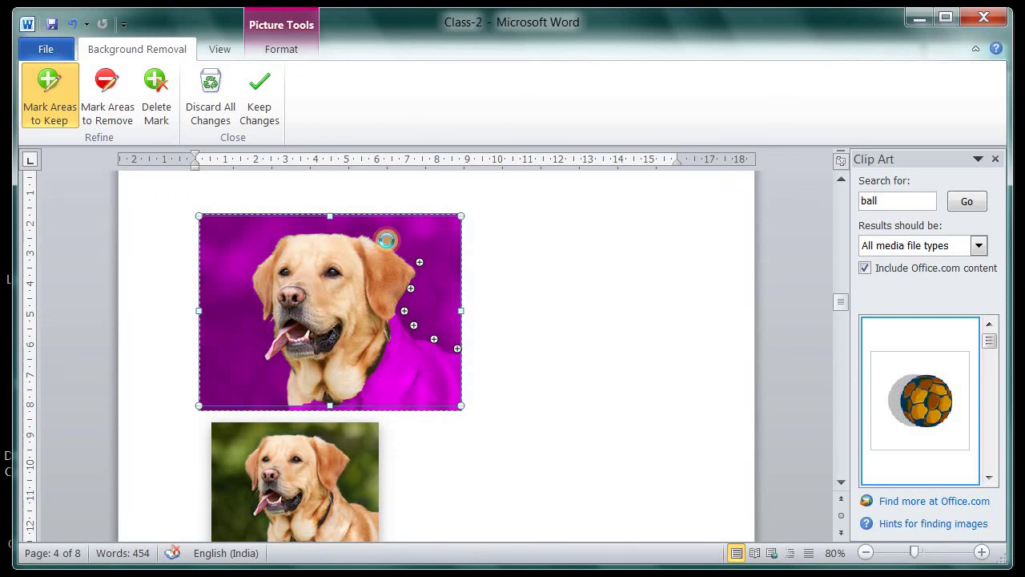
left_click(387, 240)
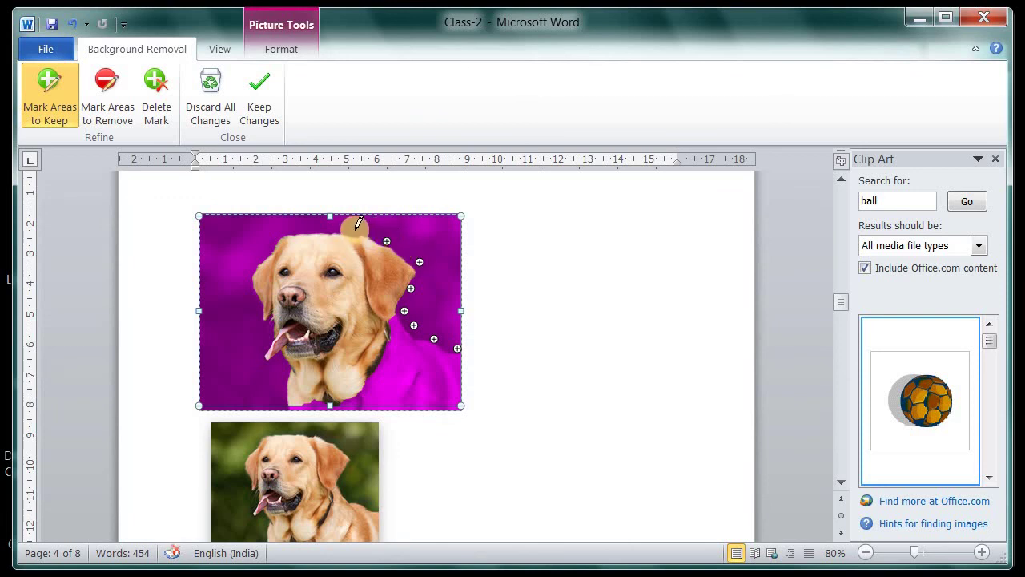
left_click(355, 230)
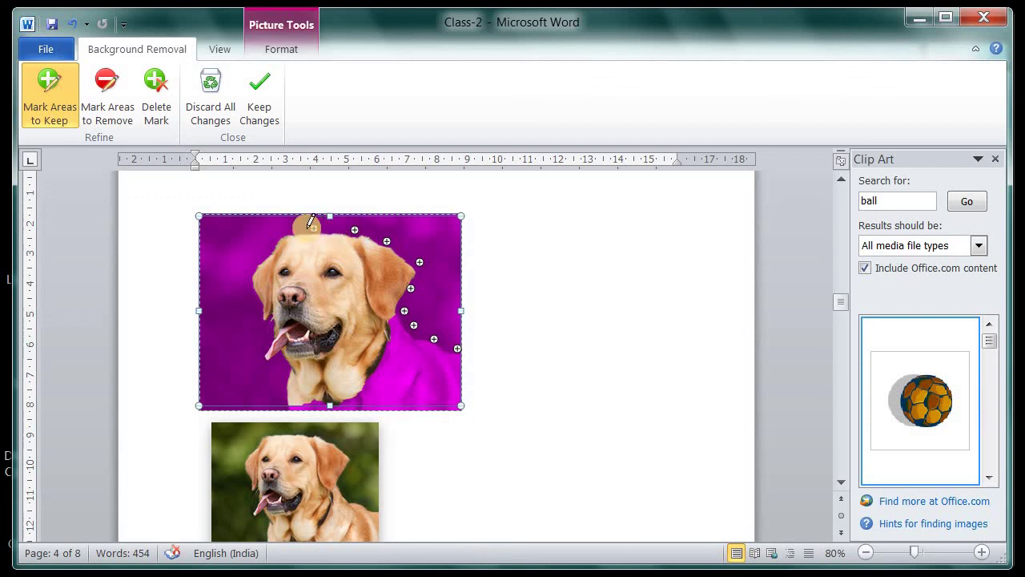
left_click(313, 228)
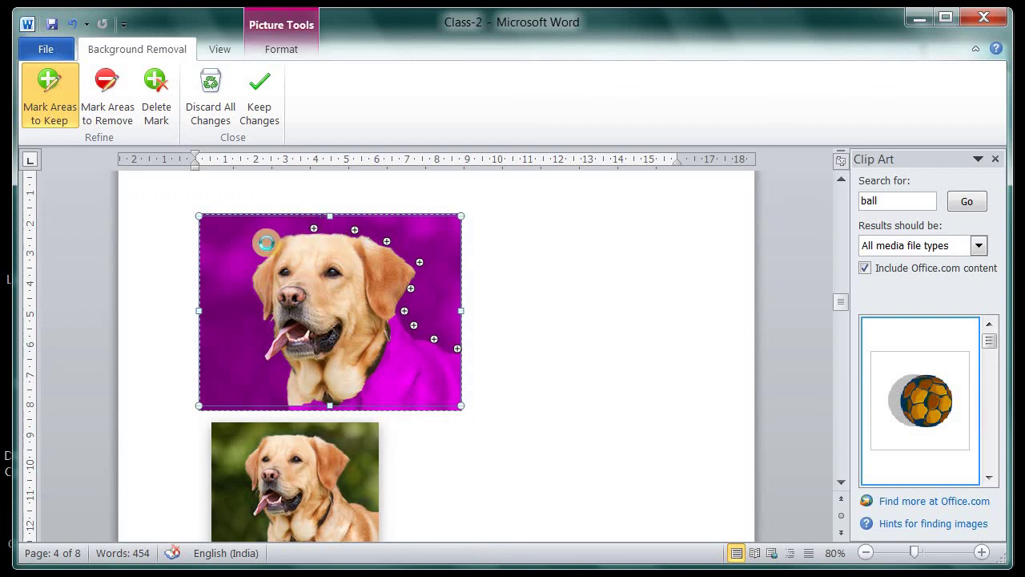
Add keep marks along the dog's left ear, face, and lower chest
left_click(267, 241)
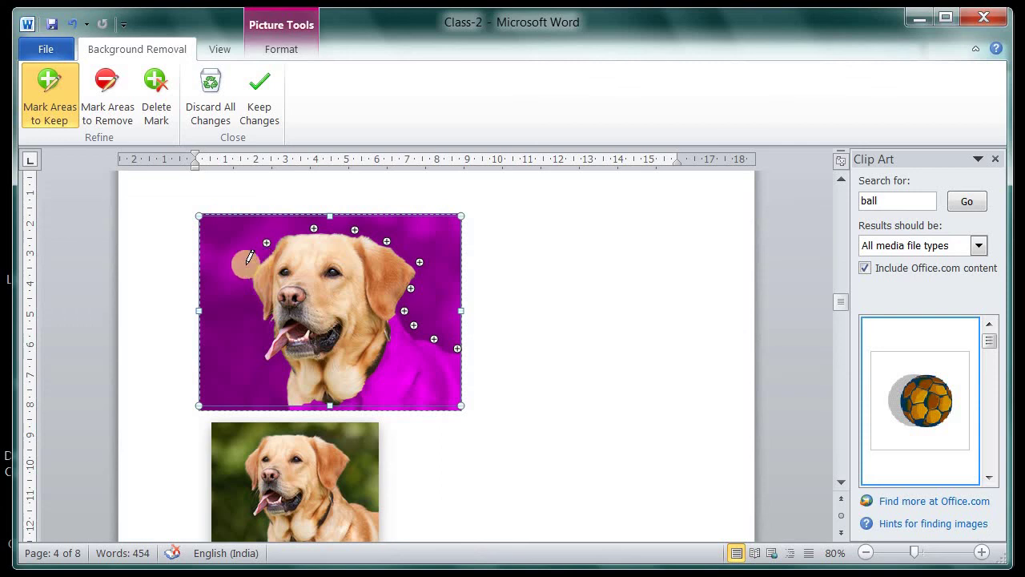
left_click(246, 263)
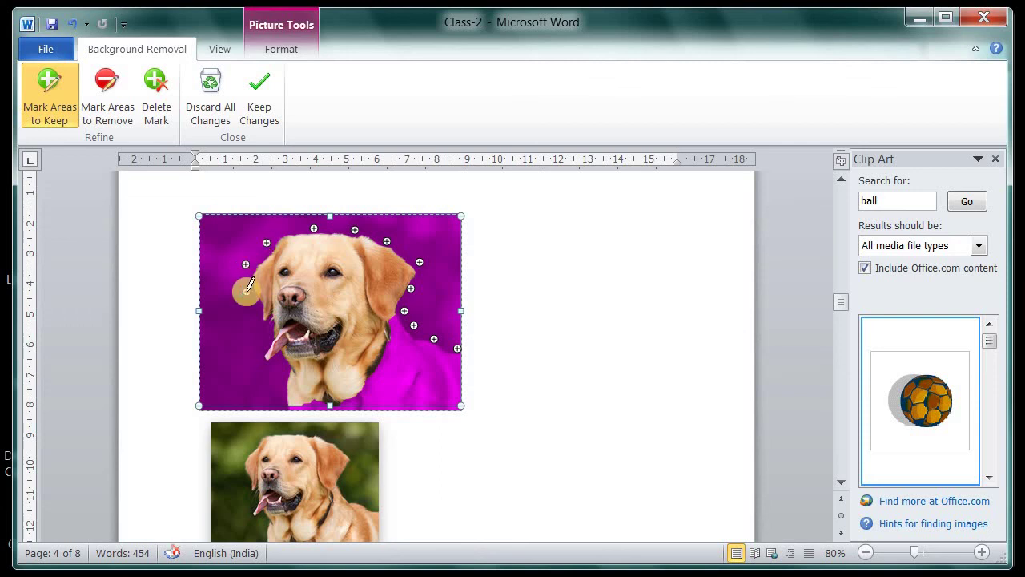
left_click(247, 291)
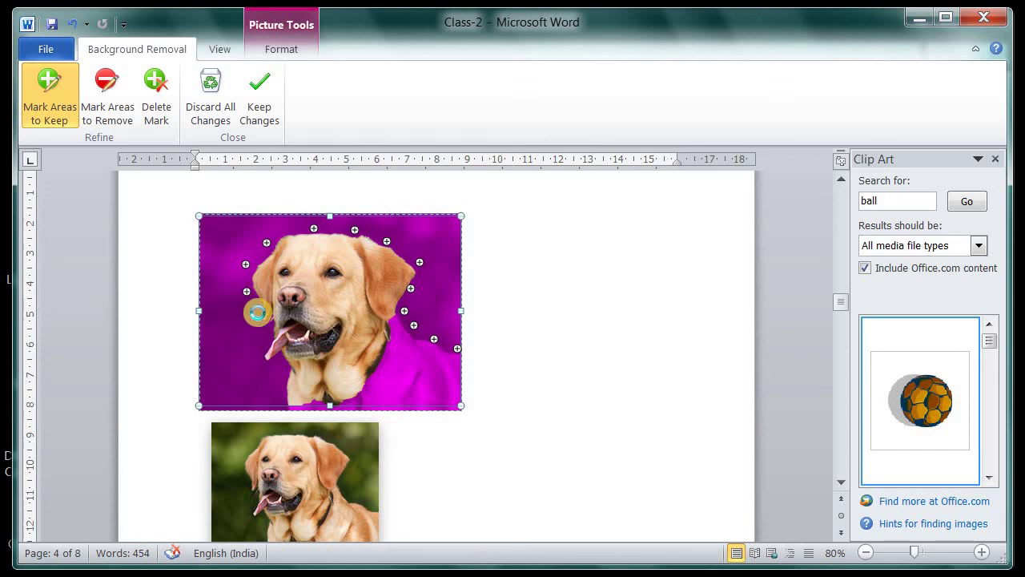
left_click(258, 311)
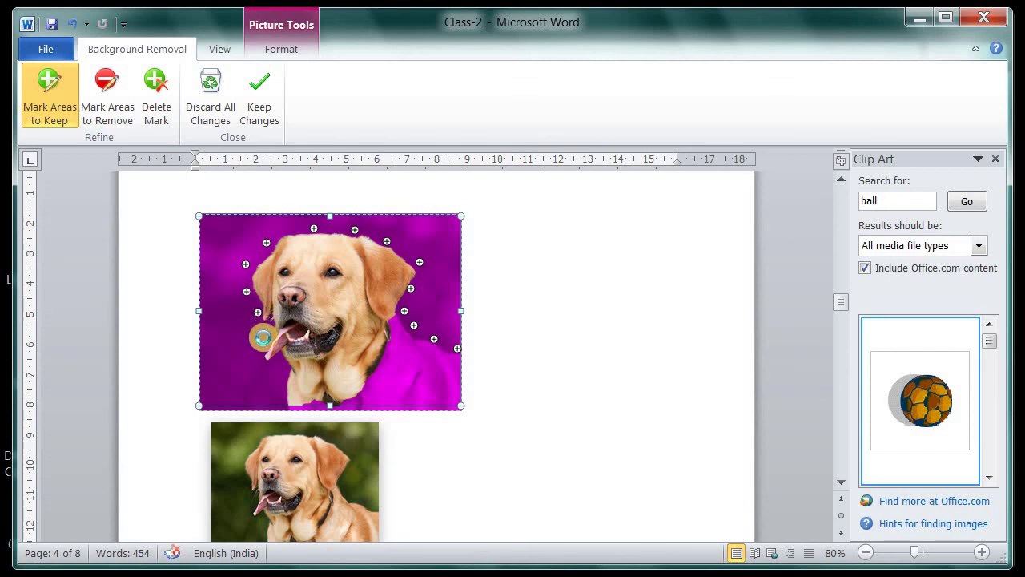
left_click(264, 336)
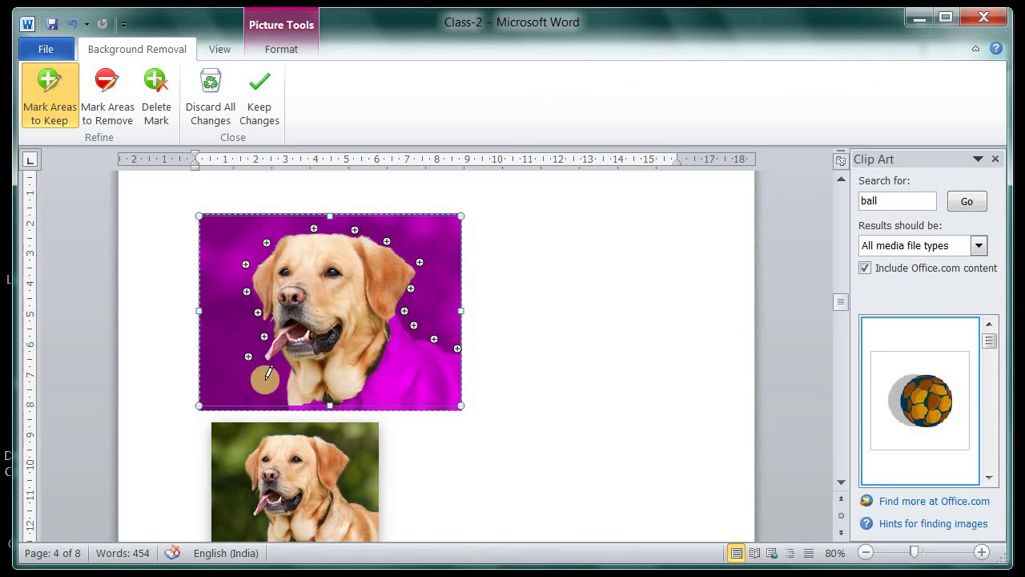
left_click(260, 376)
left_click(291, 399)
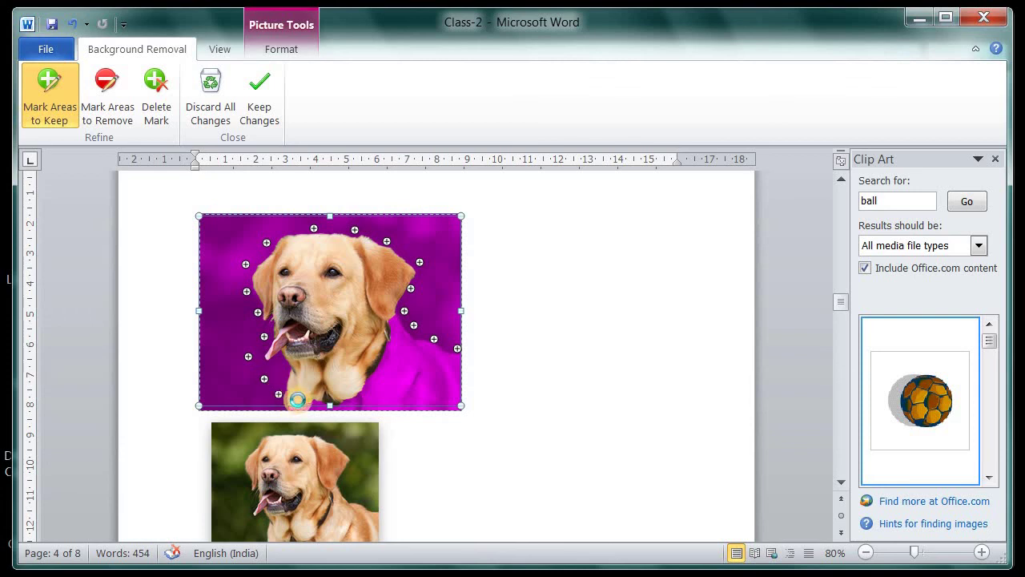
left_click(320, 399)
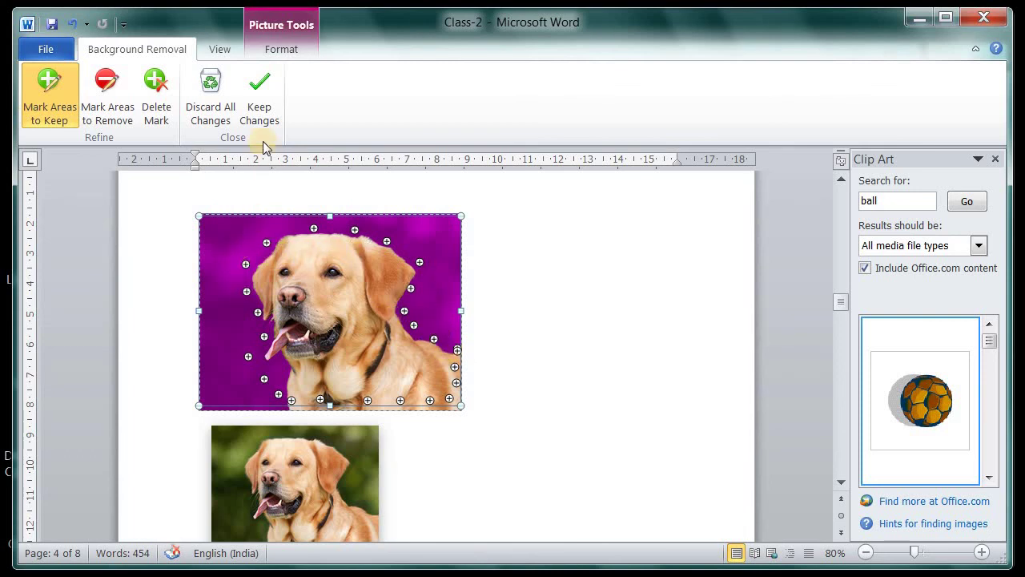
Keep the background removal on the dog photo, then switch to the Photo Gallery title image
left_click(265, 108)
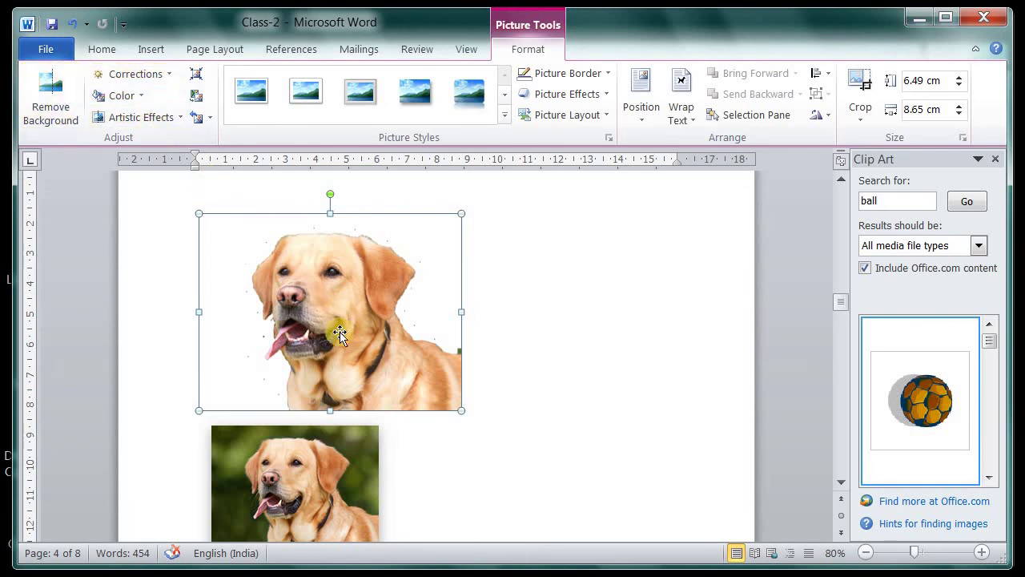
mouse_move(589, 570)
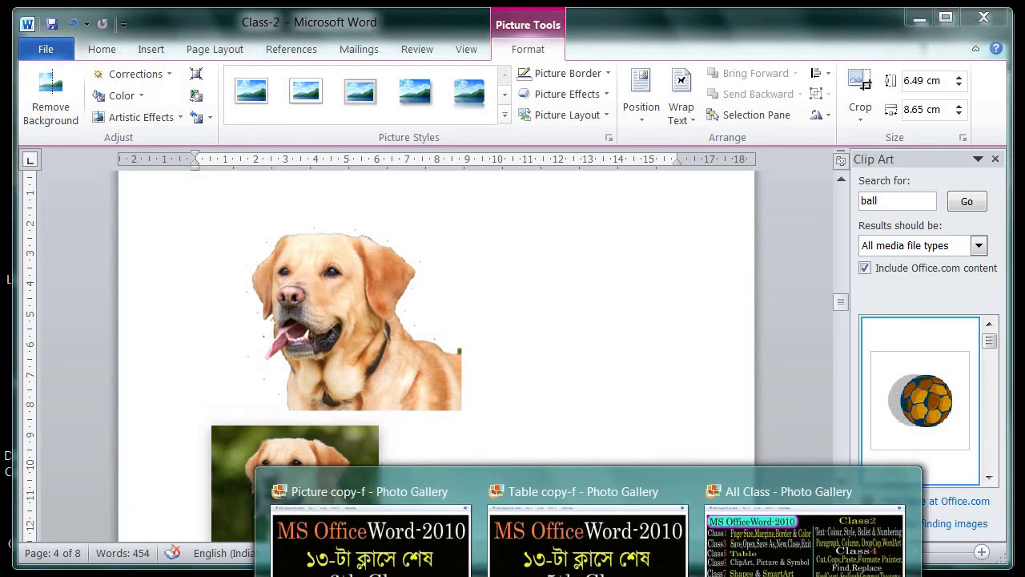
left_click(324, 512)
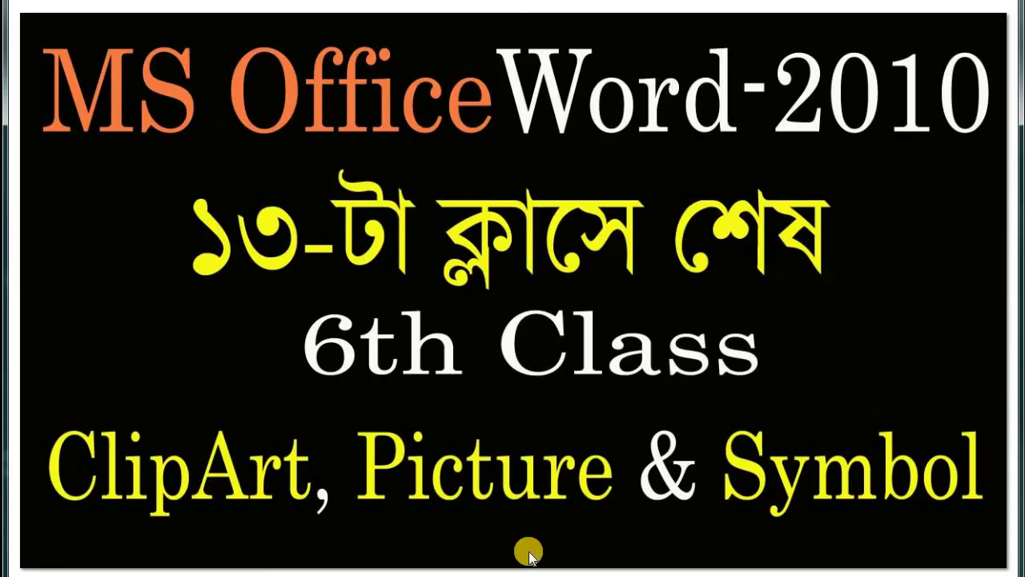